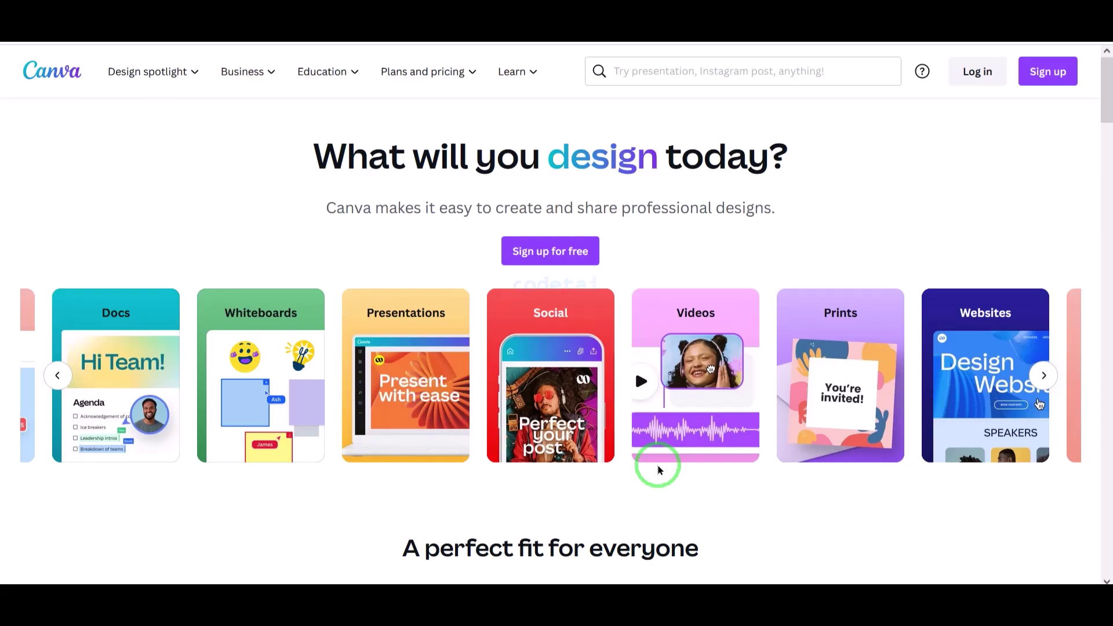
- Log in to the PixaGuru account
scroll(656, 464, down, 15)
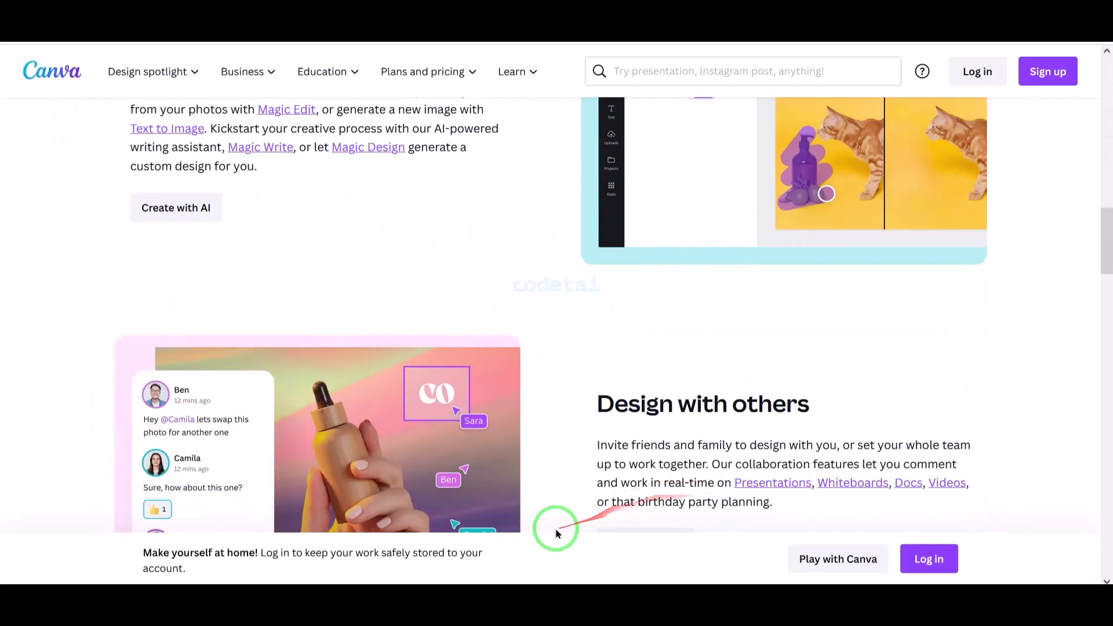
scroll(556, 529, down, 20)
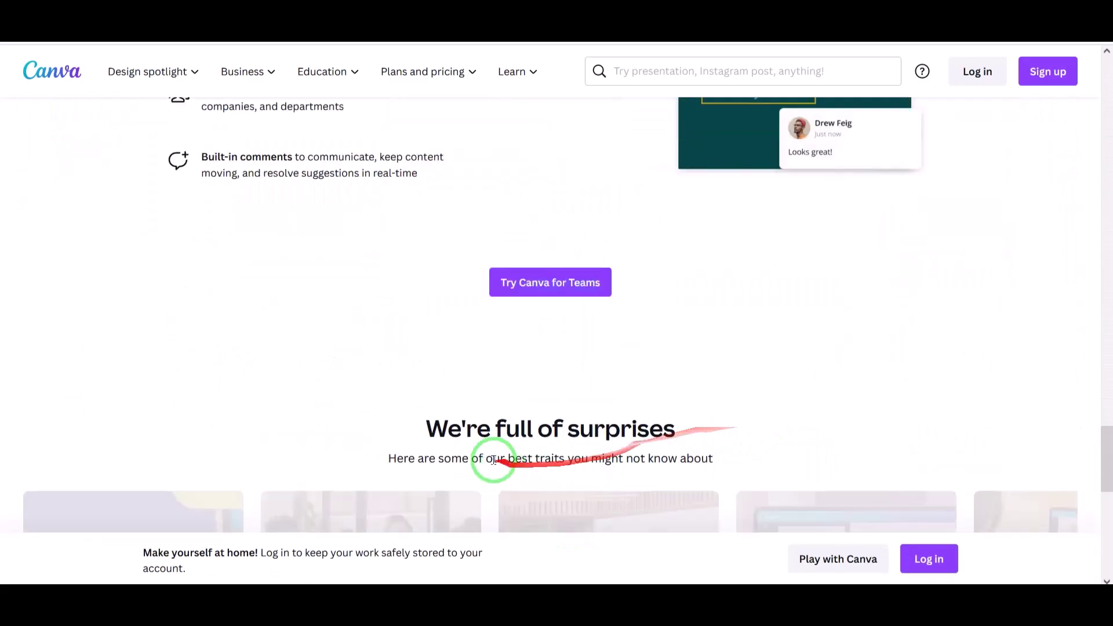
scroll(493, 460, down, 15)
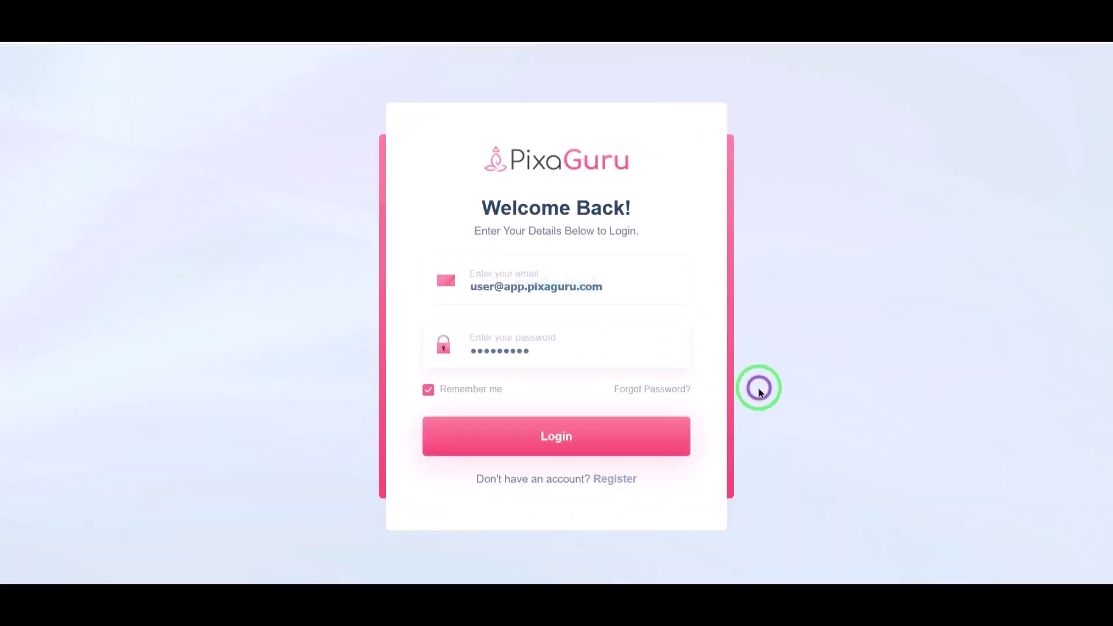
click(578, 453)
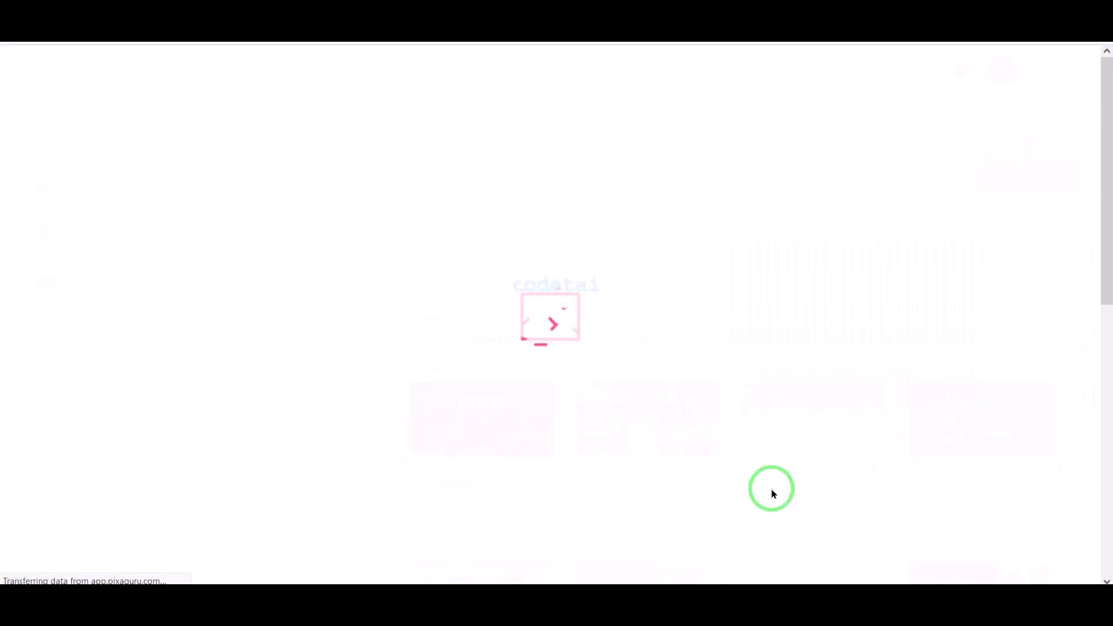
- Create template 'Deei' under website 'cod' from the Student Visa template
scroll(679, 434, down, 5)
scroll(455, 290, up, 10)
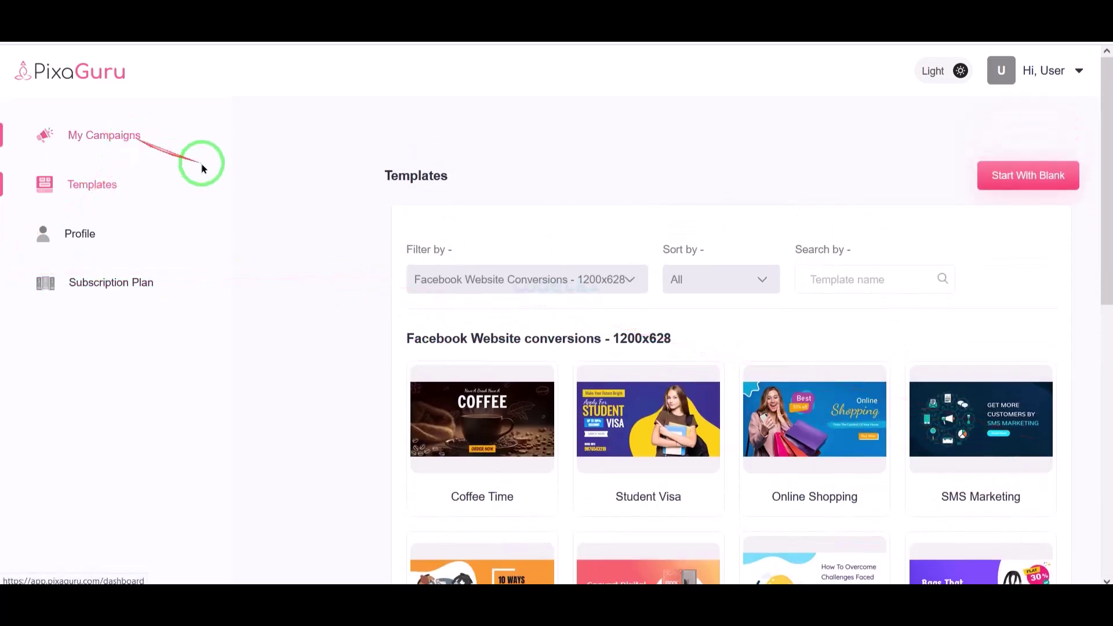
scroll(658, 398, down, 2)
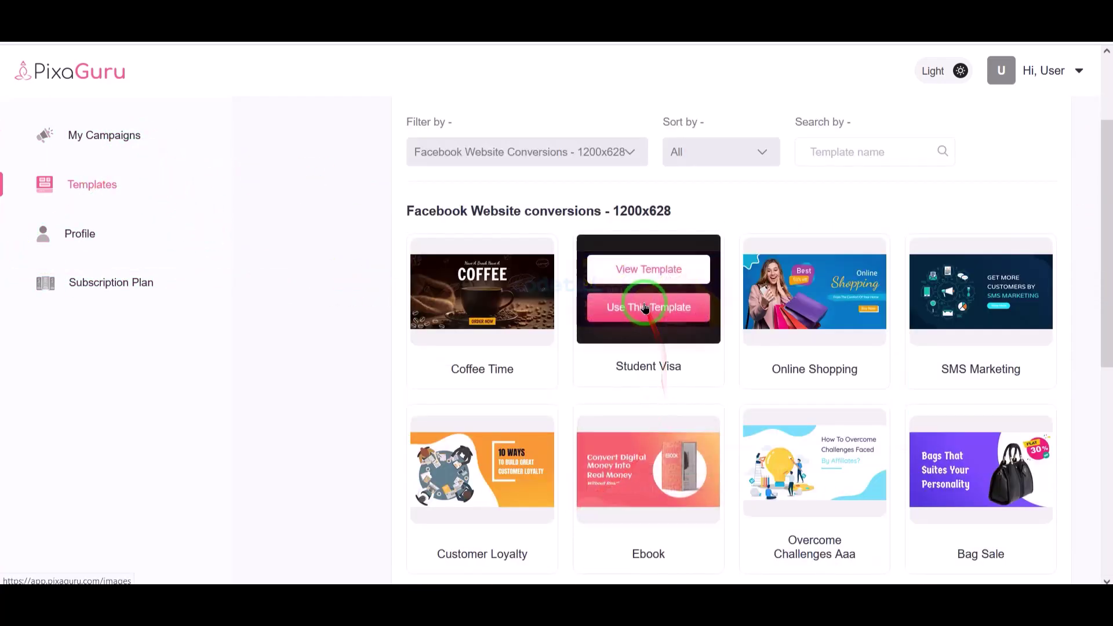
click(636, 315)
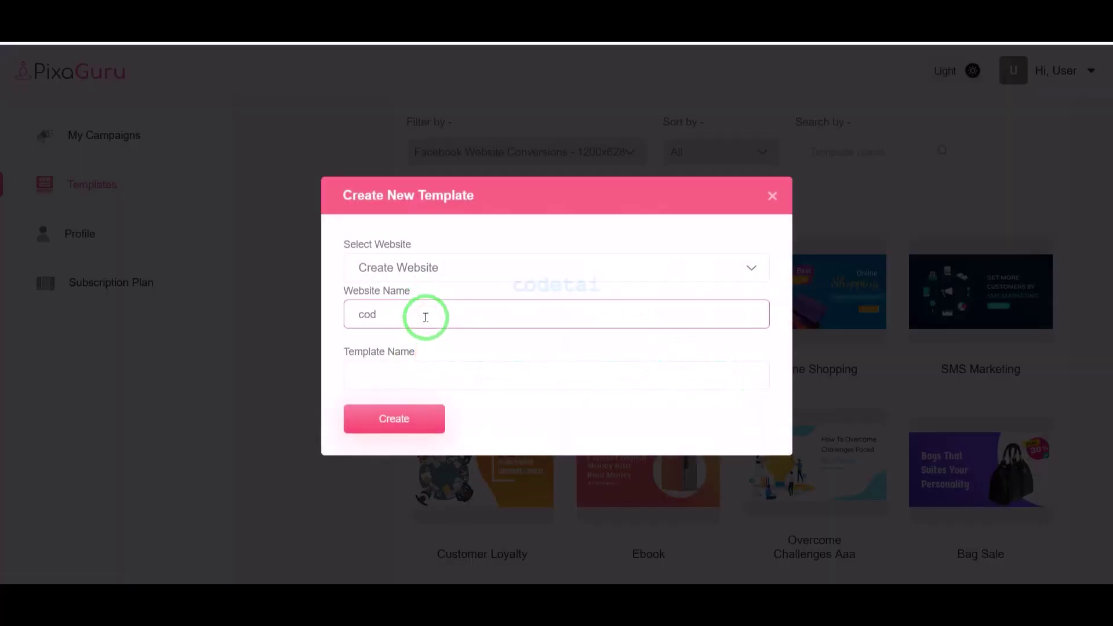
click(412, 382)
click(411, 418)
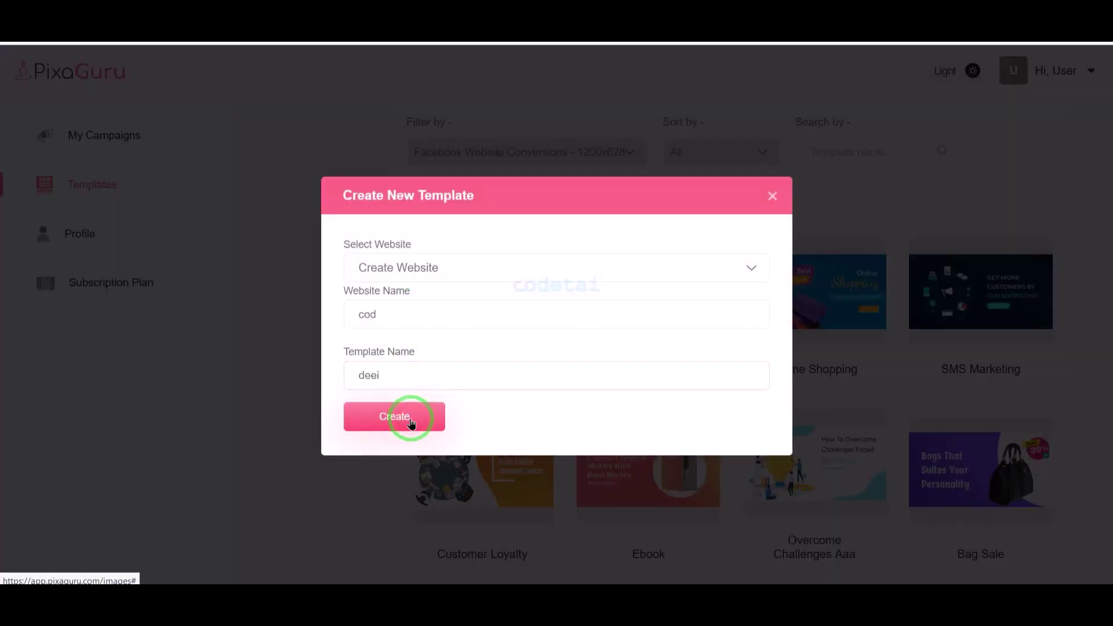
click(43, 200)
- Browse the Dividers and Banners shapes, the image library and the AI image panel
scroll(186, 325, up, 3)
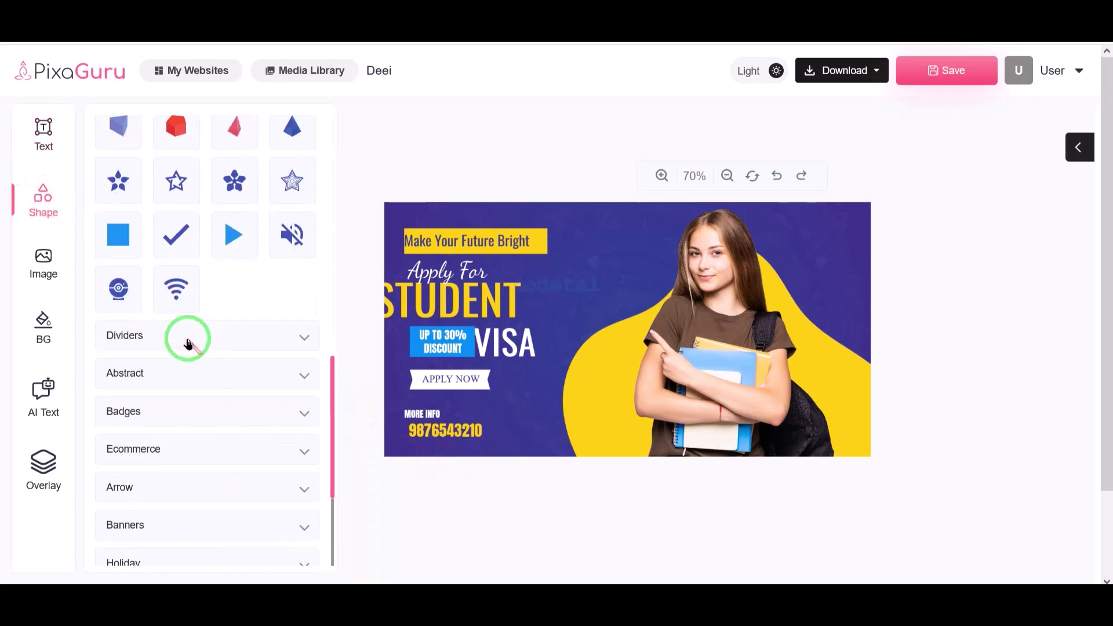
click(186, 335)
scroll(232, 400, down, 5)
click(157, 305)
scroll(203, 405, down, 5)
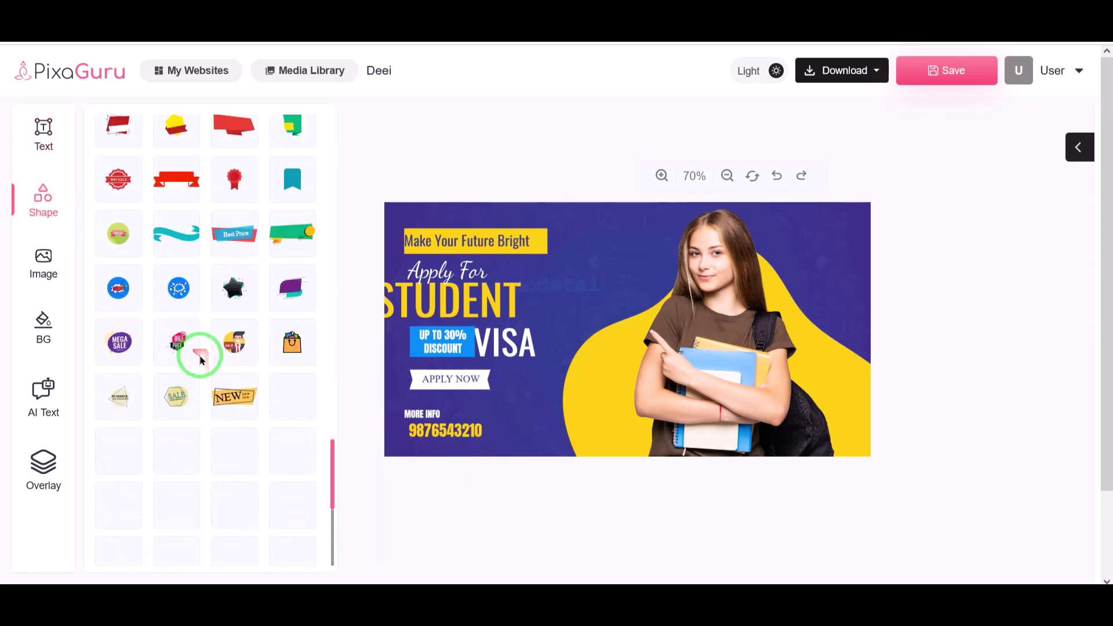
click(44, 264)
click(181, 293)
click(291, 292)
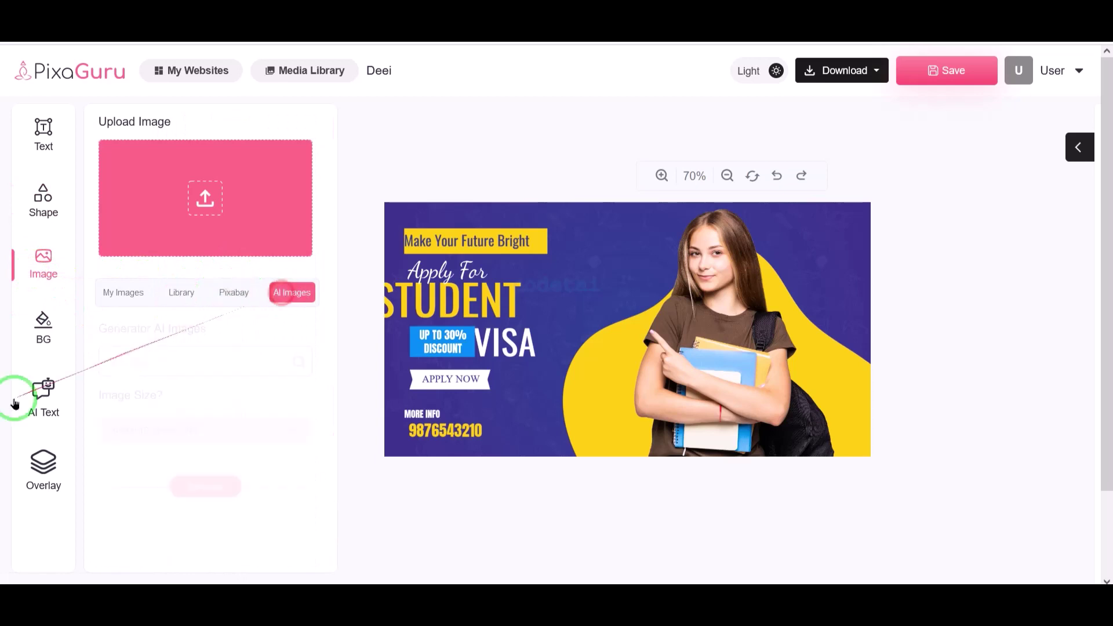
- Make the canvas background pink, then add an overlay and delete it
click(43, 328)
click(166, 242)
click(43, 394)
click(43, 469)
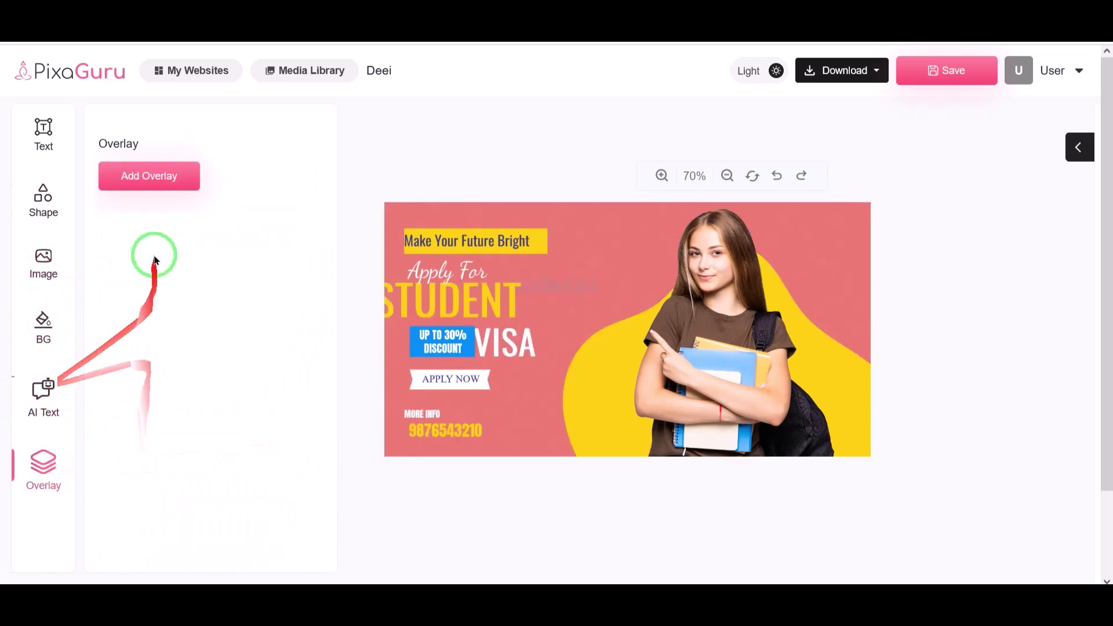
click(149, 174)
click(597, 361)
key(Delete)
- Search Pixabay images for 'Man' and load more results
click(44, 264)
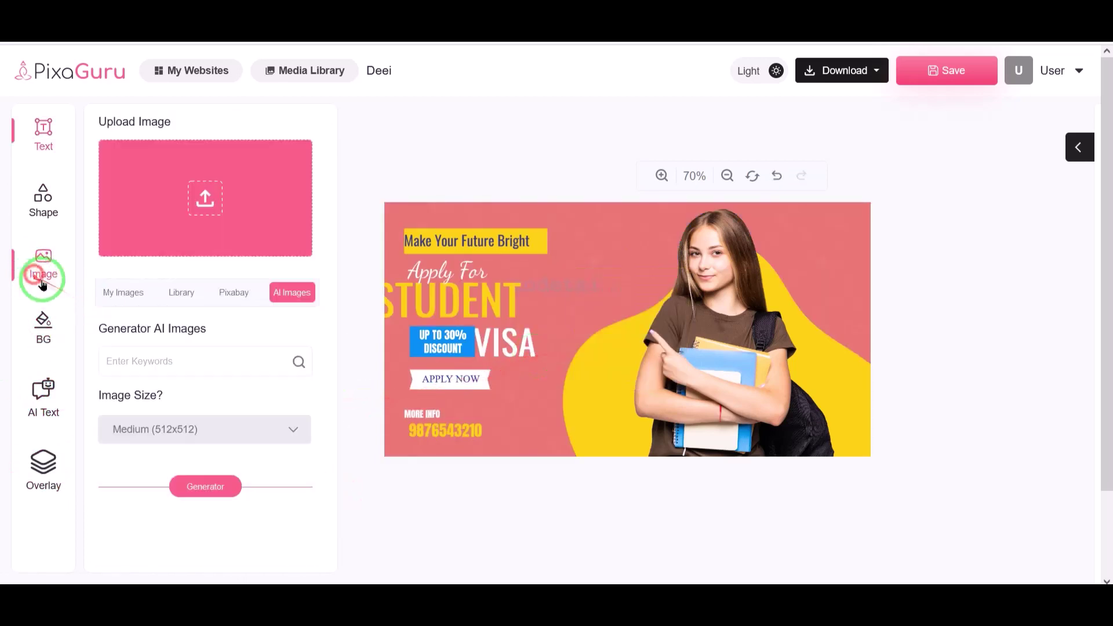
click(180, 292)
click(233, 292)
click(205, 352)
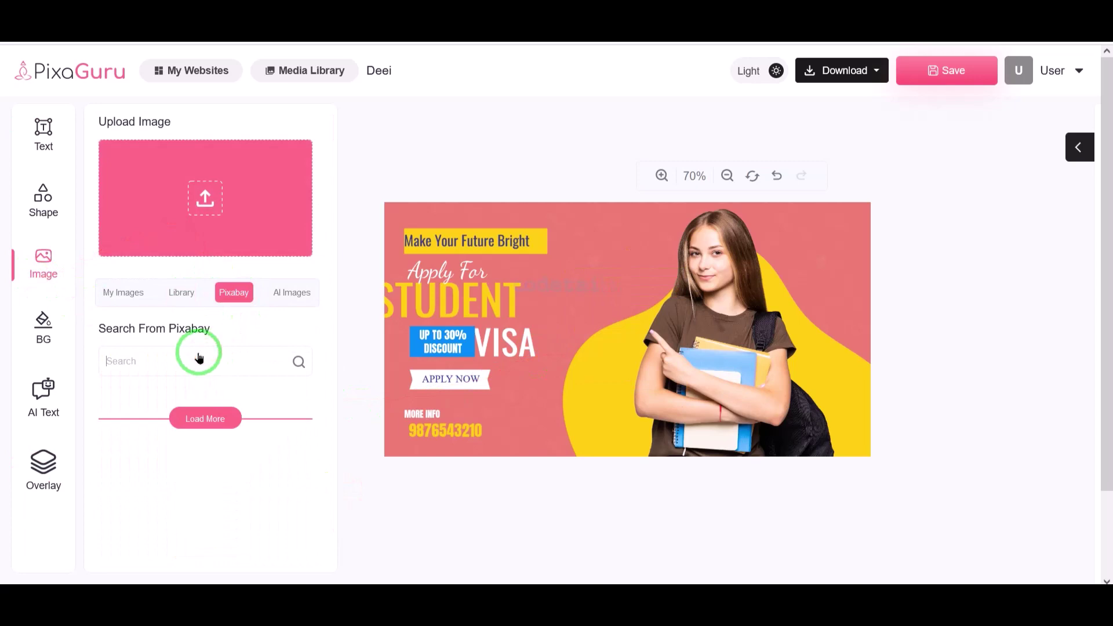
click(182, 415)
scroll(203, 435, down, 5)
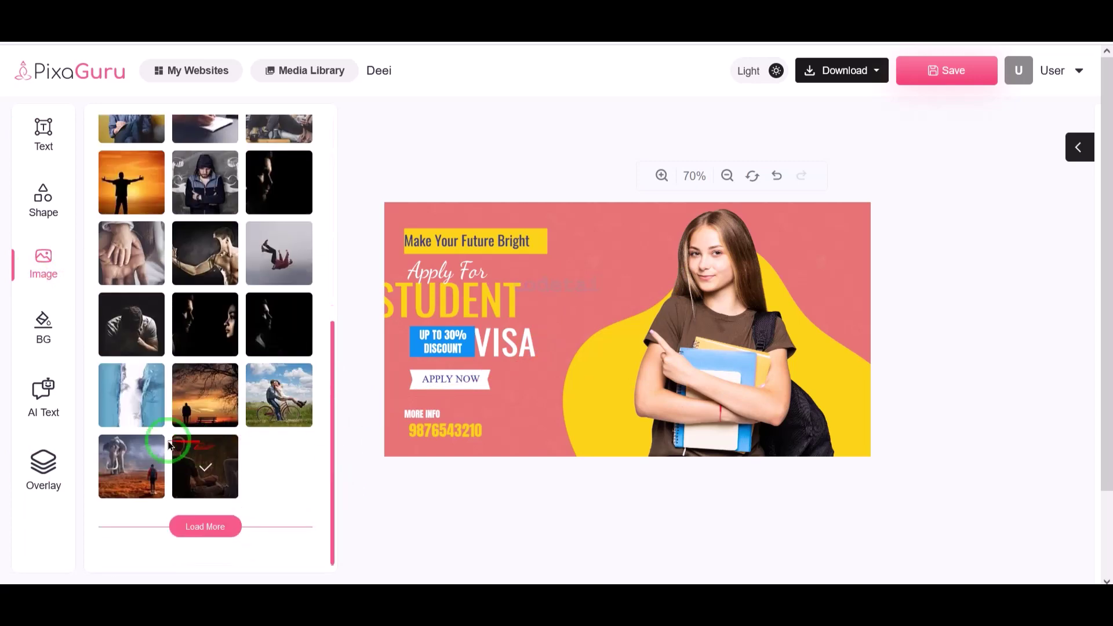
click(197, 523)
scroll(191, 423, up, 10)
- Try the AI image generator at Medium size, then select the girl photo
click(291, 293)
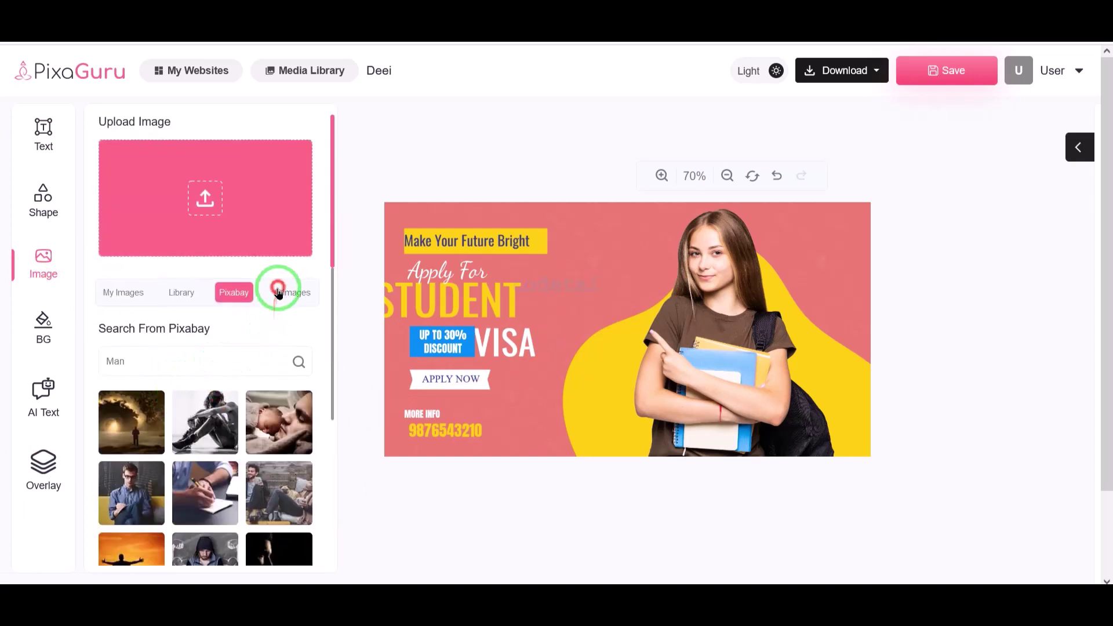
click(184, 362)
click(166, 436)
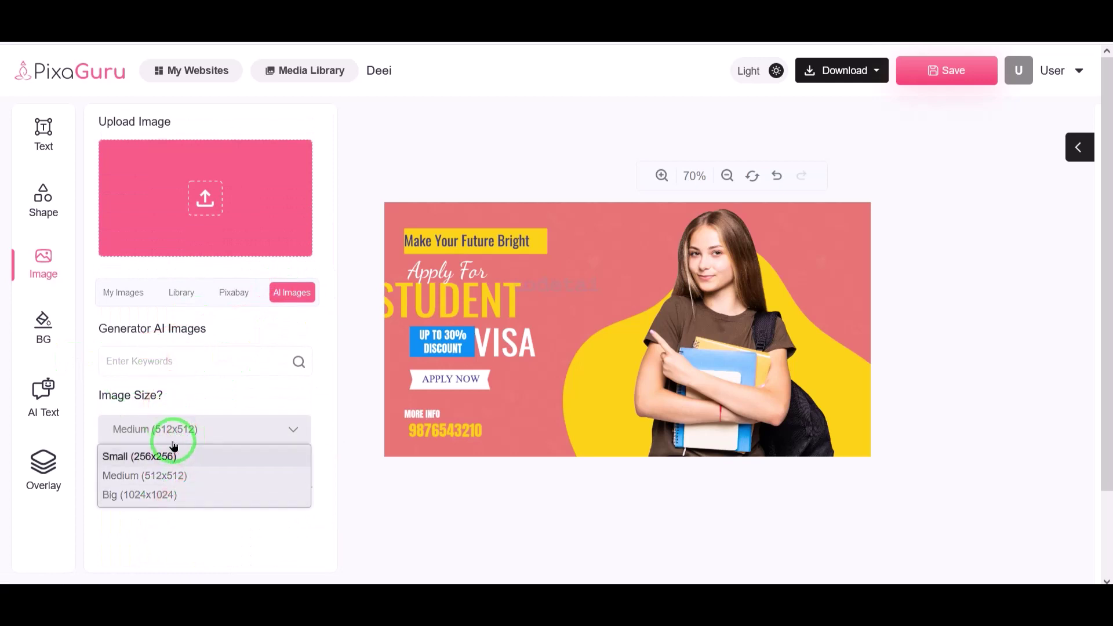
click(139, 440)
click(35, 387)
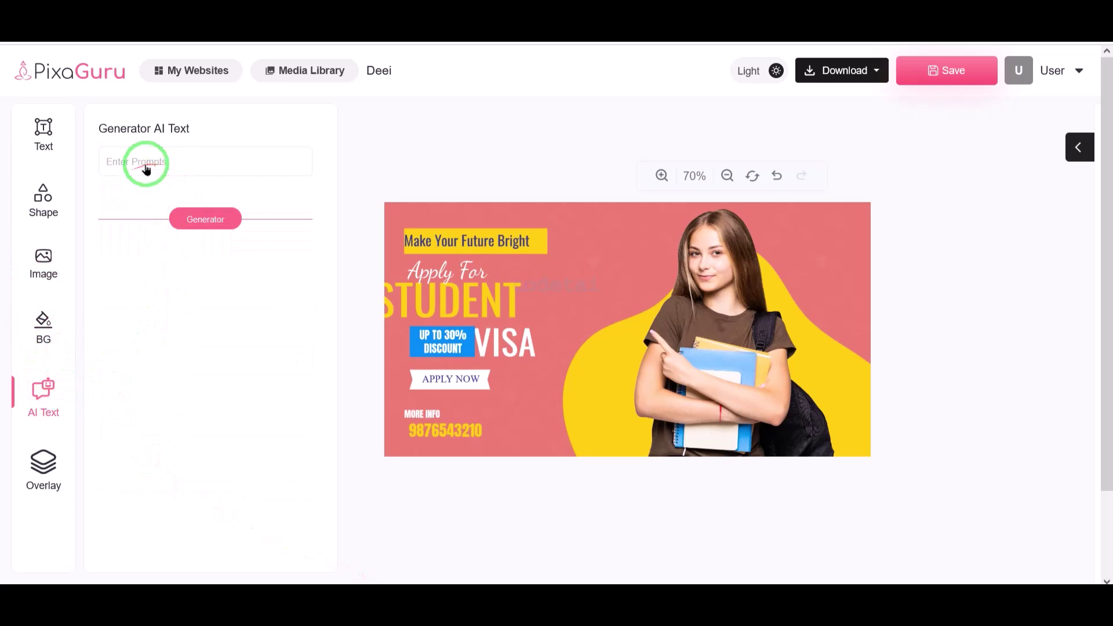
click(721, 322)
- Shift the 'UP TO 30%', STUDENT and 'Make Your Future Bright' texts to the right
drag(721, 323, 663, 443)
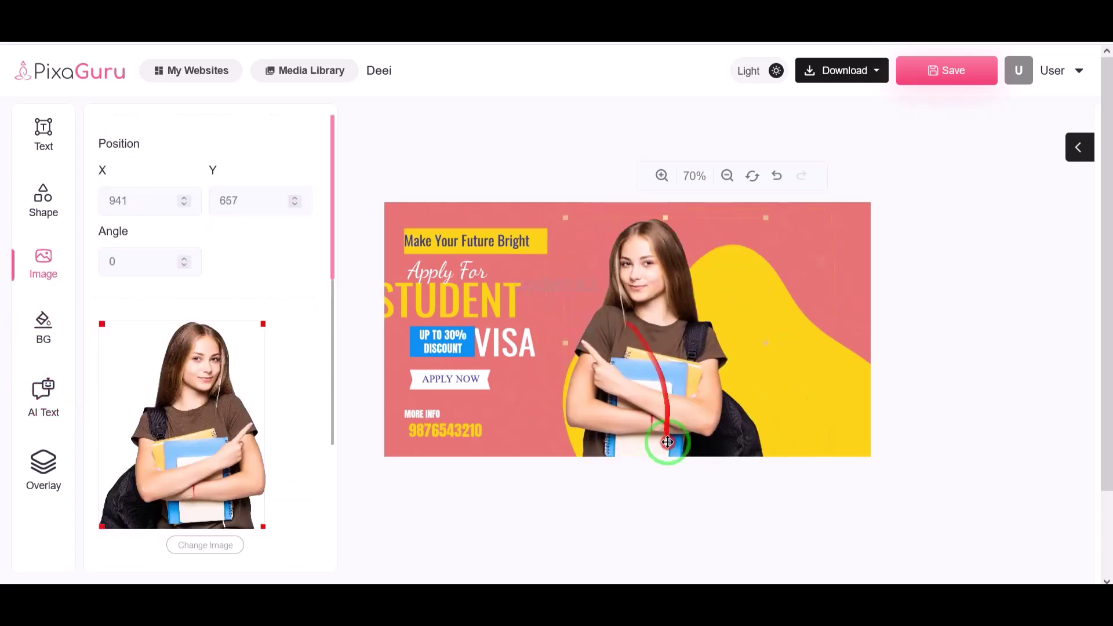
click(807, 319)
drag(807, 318, 702, 402)
key(ctrl+z)
key(ctrl+z)
drag(463, 340, 528, 371)
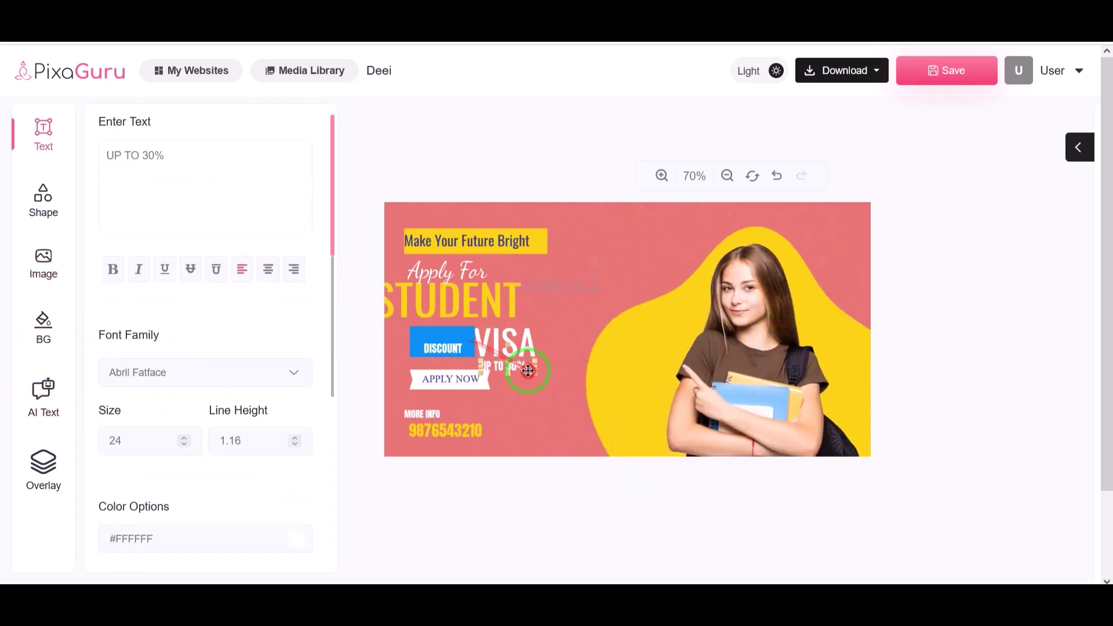
drag(507, 301, 538, 301)
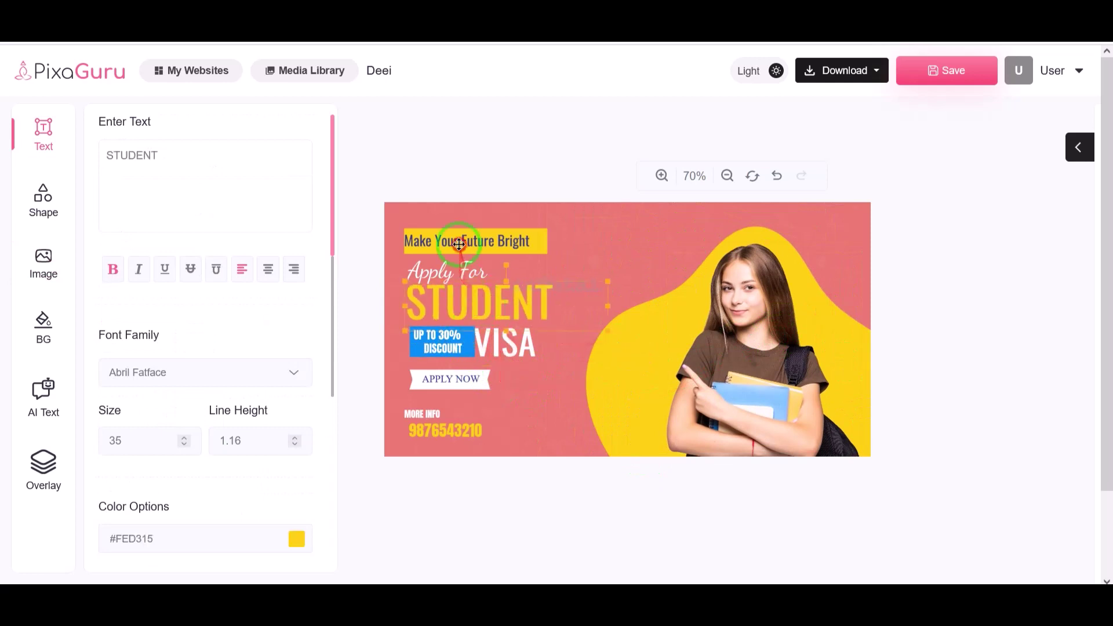
drag(441, 240, 468, 270)
click(410, 246)
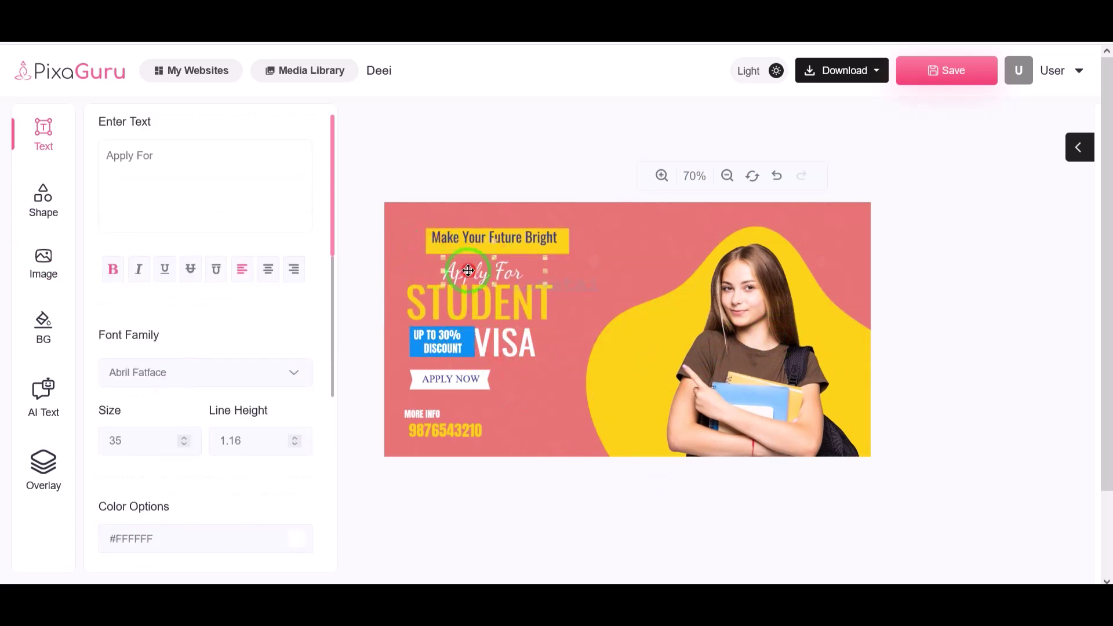
- Add a teal Banners ribbon near the top of the design and resize it
click(36, 200)
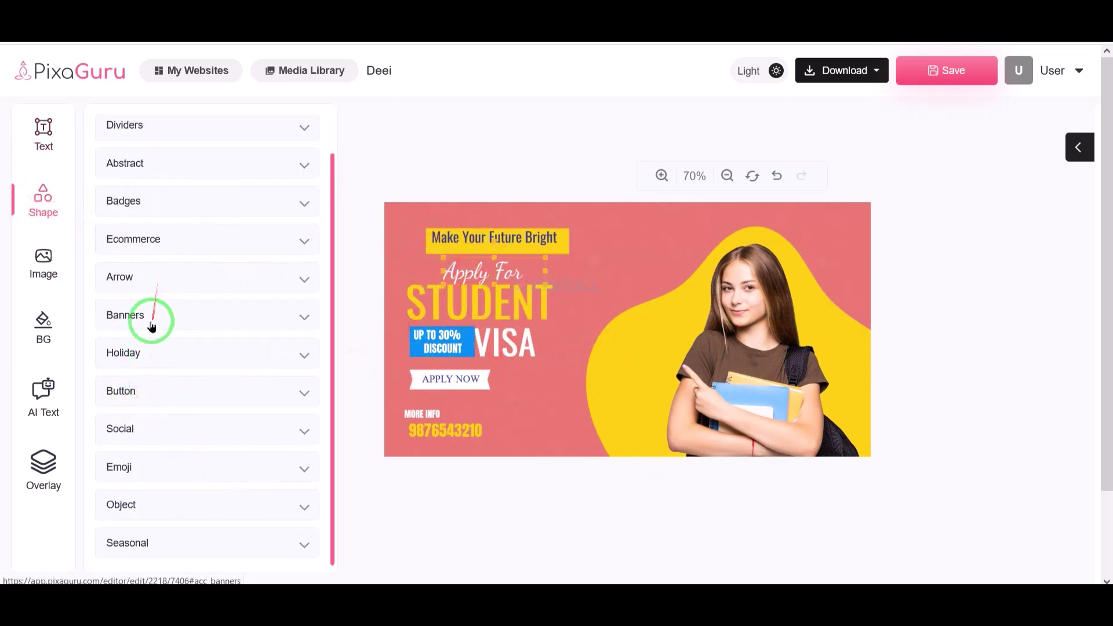
click(152, 327)
click(632, 332)
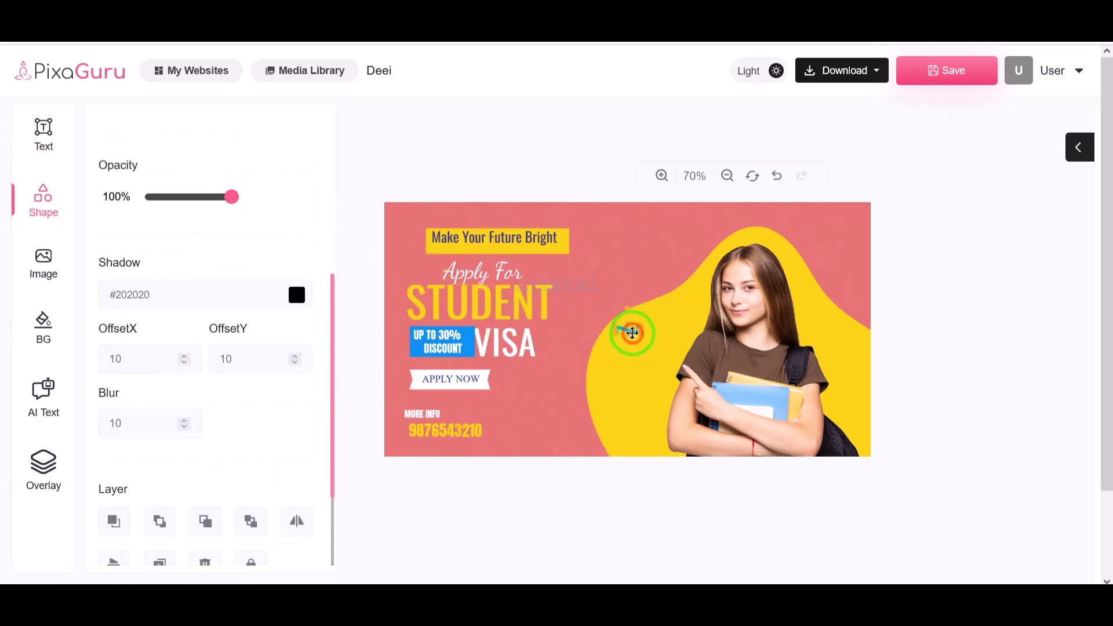
drag(621, 333, 648, 260)
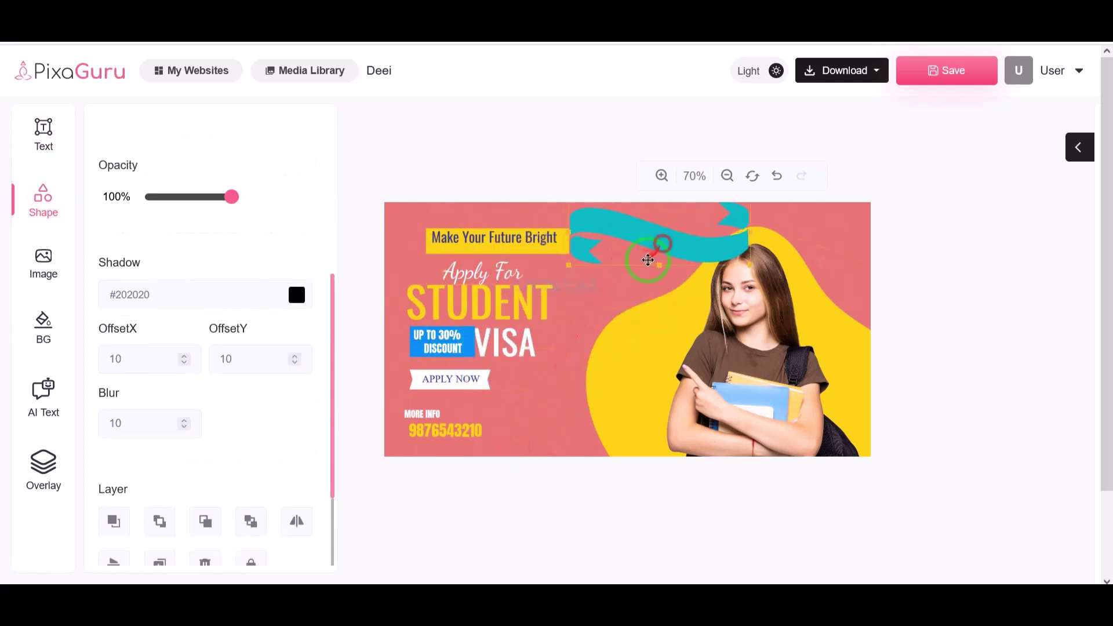
drag(569, 266, 648, 244)
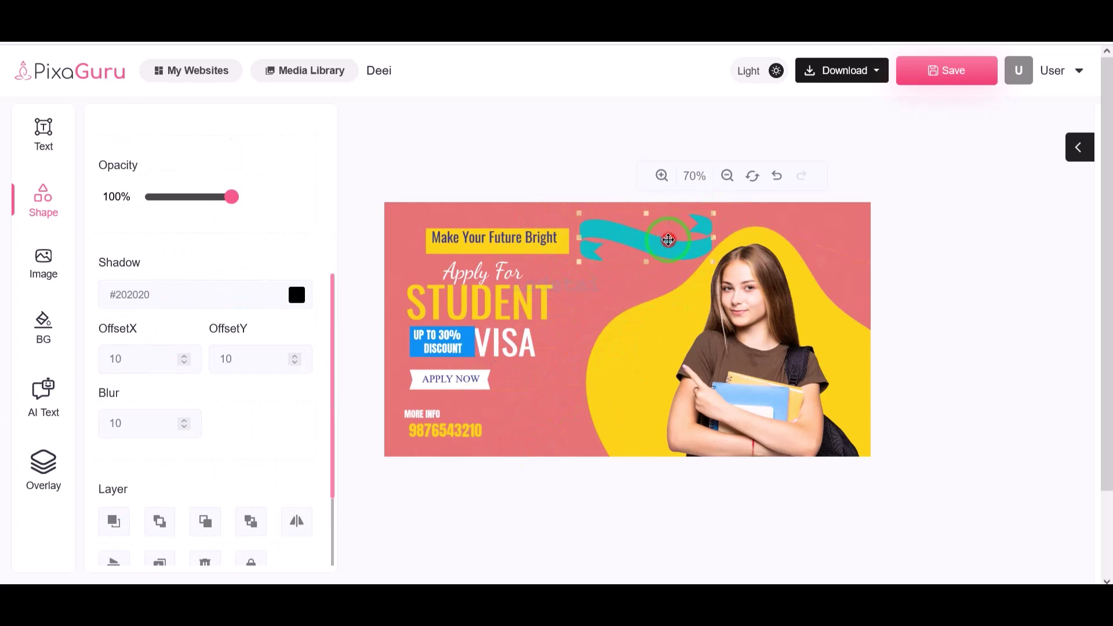
- Place a 'Heading h4' text on the teal ribbon
click(44, 132)
drag(166, 254, 596, 237)
scroll(235, 365, down, 10)
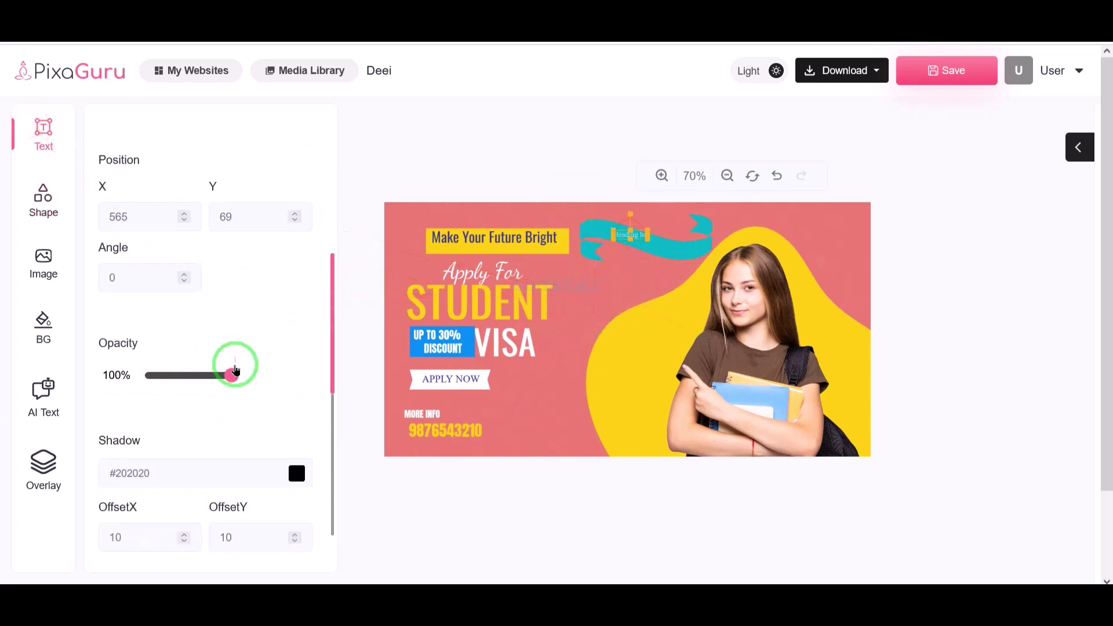
scroll(284, 417, up, 10)
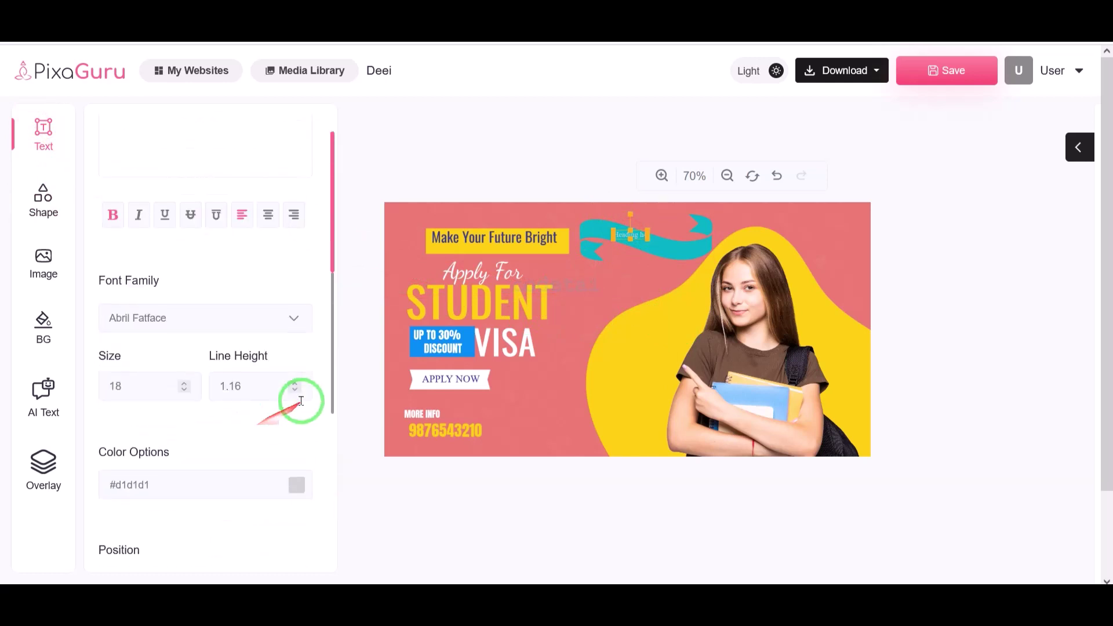
- Attempt a PNG download, then view the Subscription Plan page with its 300.00 gbp Stripe plan
click(852, 73)
click(844, 104)
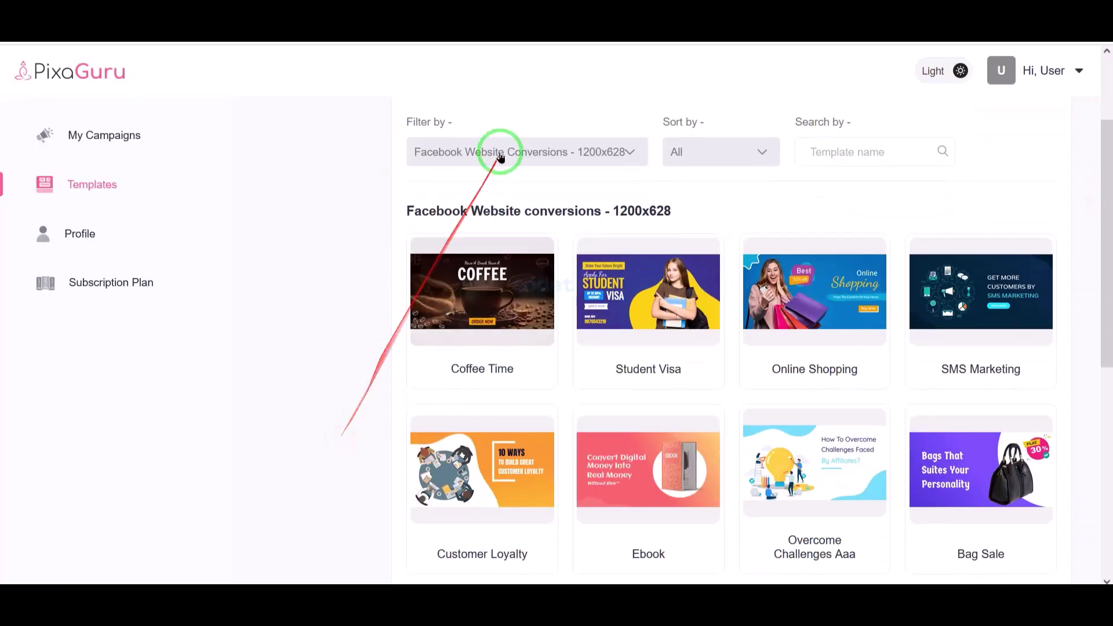
click(497, 149)
scroll(513, 255, down, 3)
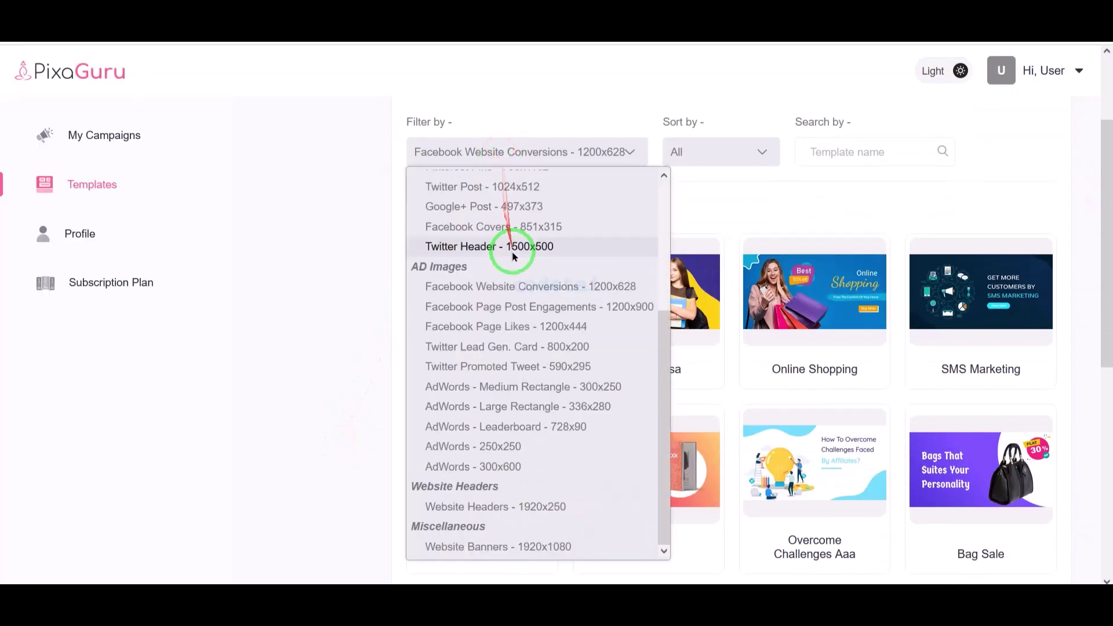
scroll(510, 237, up, 3)
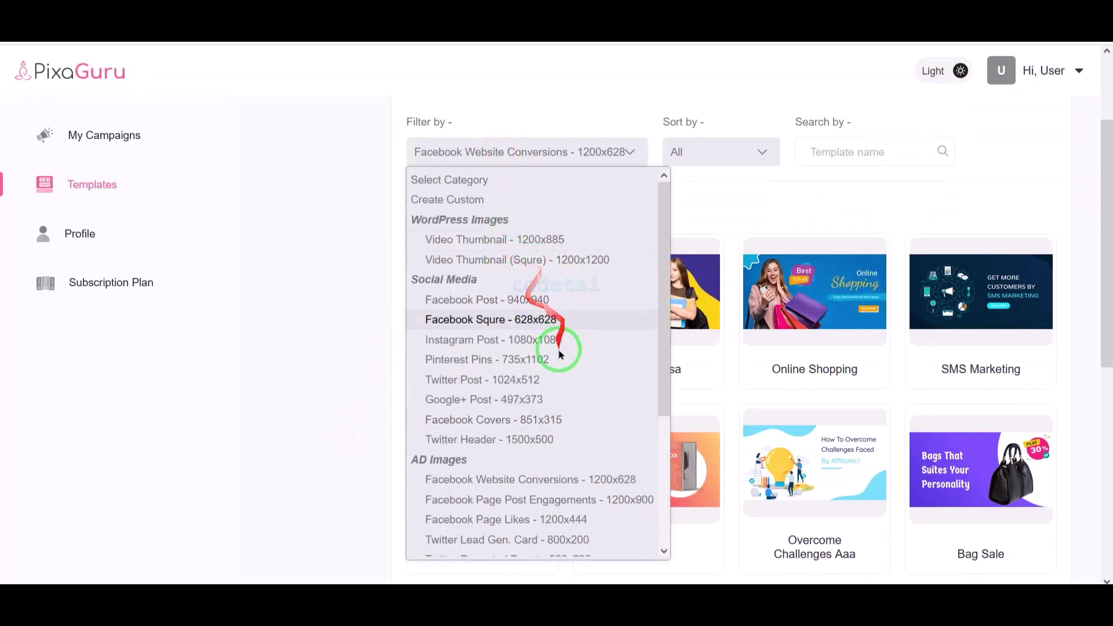
scroll(539, 371, down, 3)
click(298, 348)
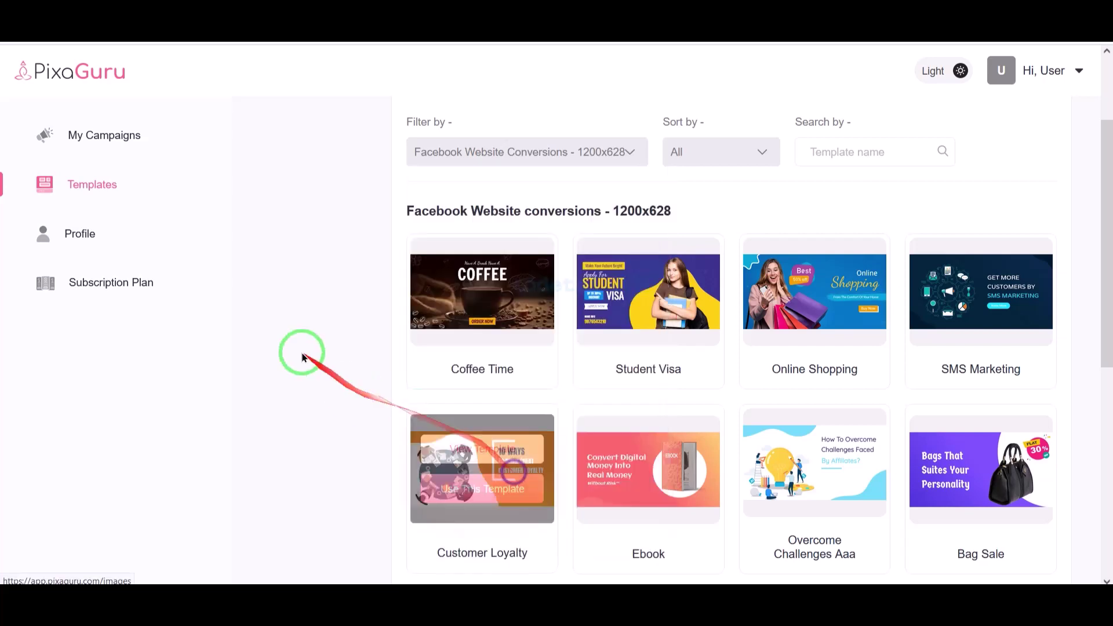
click(178, 296)
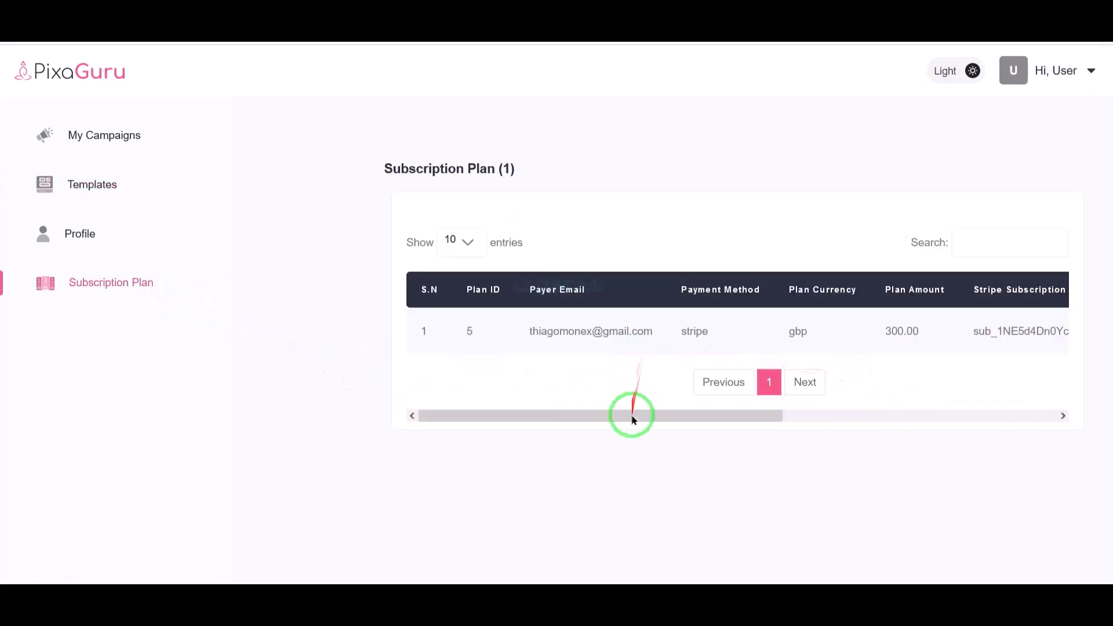
- Toggle the dark theme on and off, then log out of the user account
drag(633, 417, 1038, 432)
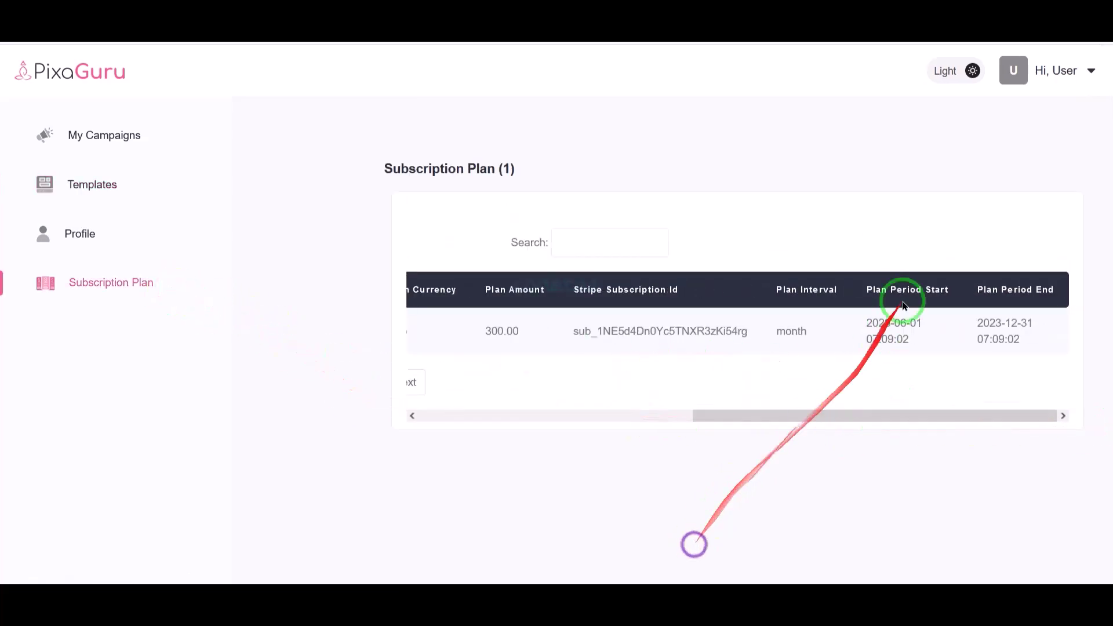
click(945, 71)
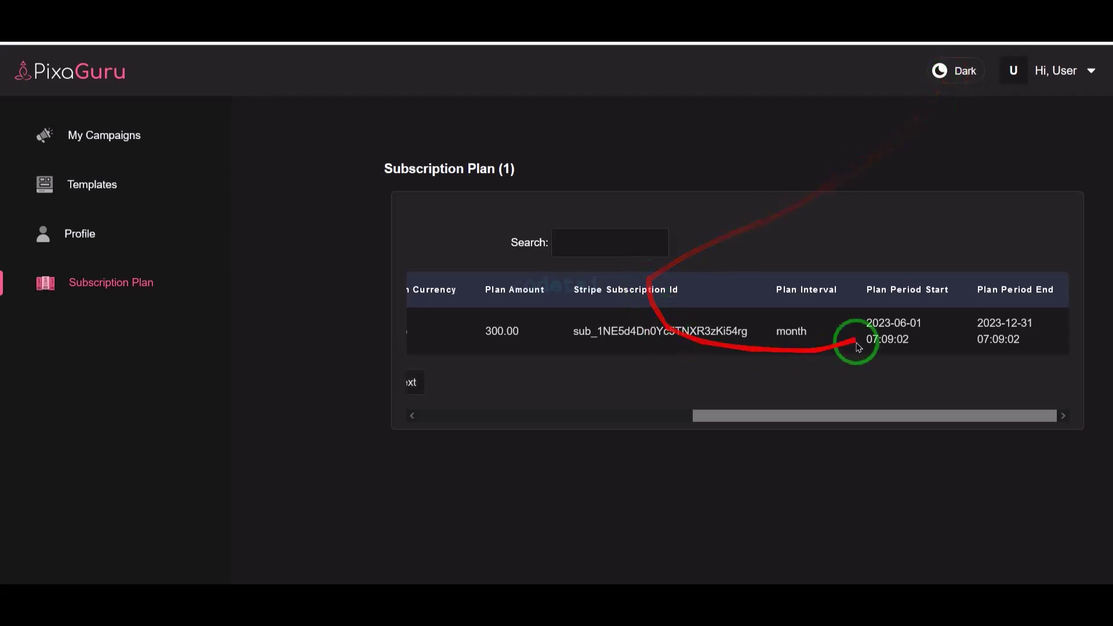
click(946, 78)
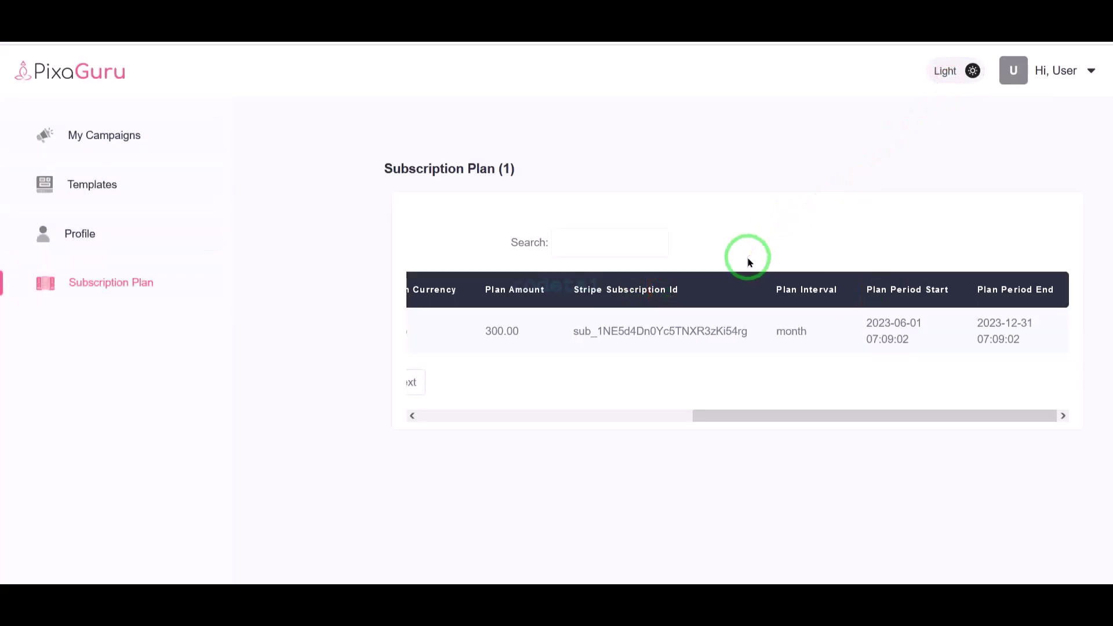
click(1073, 65)
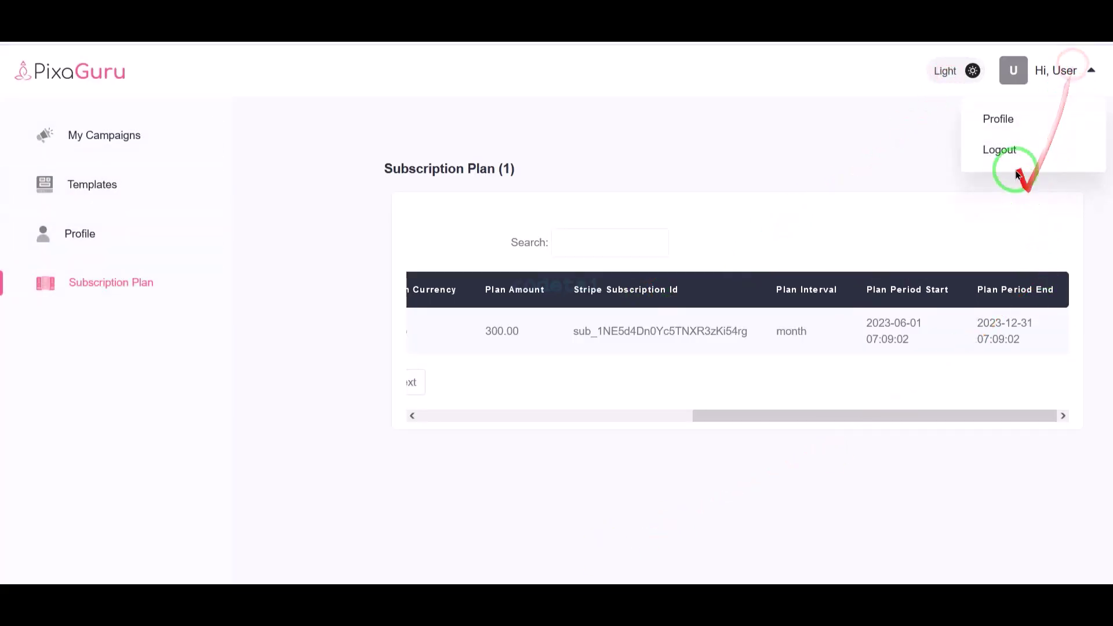
click(1009, 151)
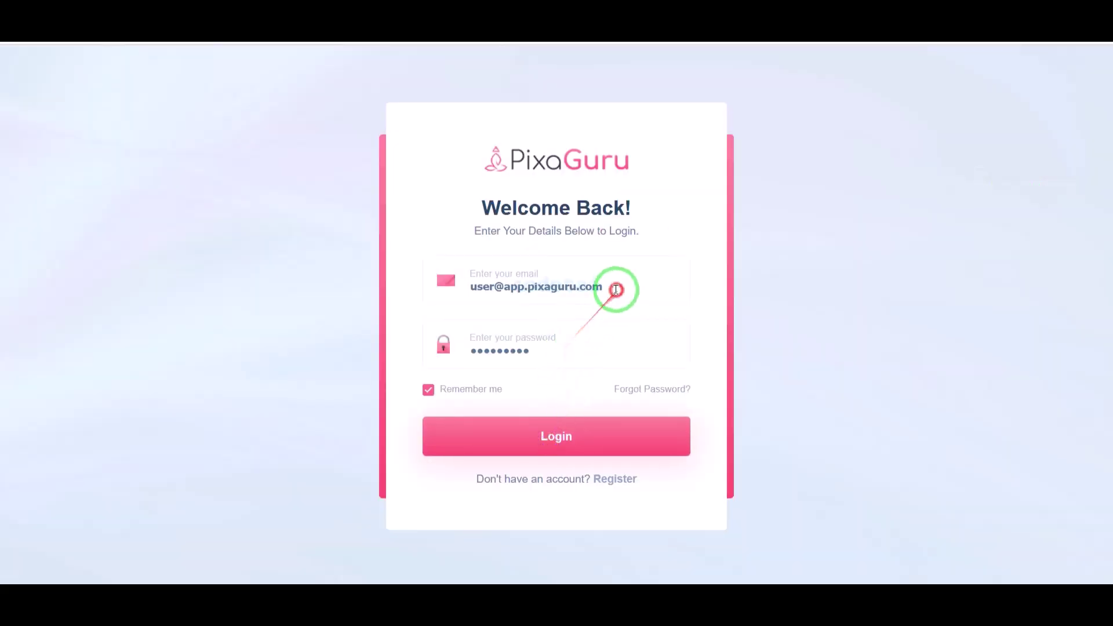
drag(616, 289, 360, 288)
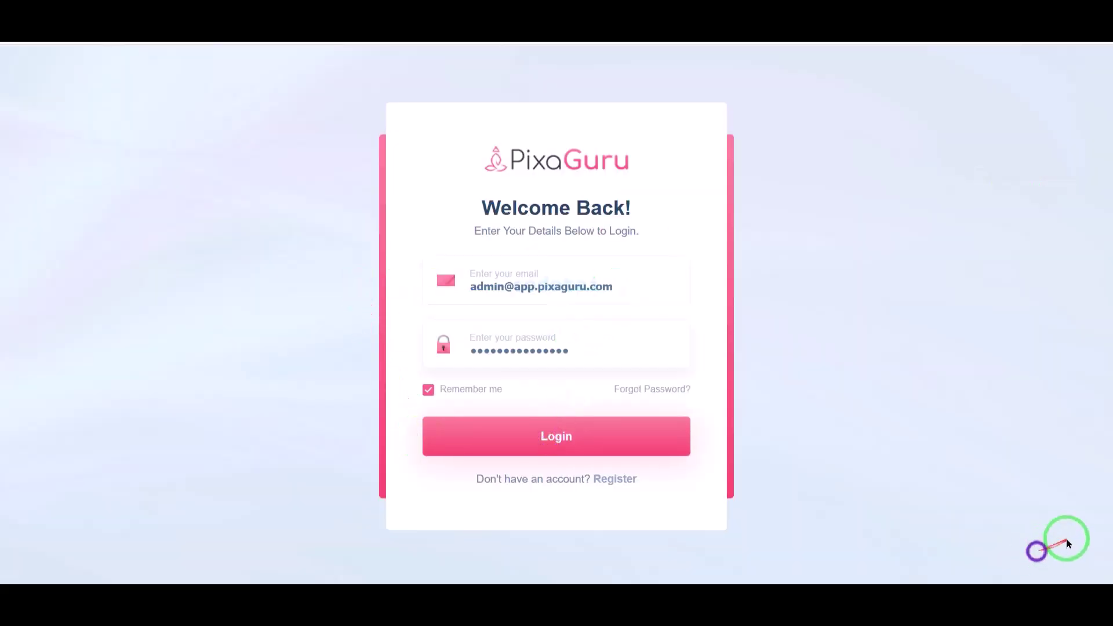
- Log in with the pre-filled admin credentials
click(586, 432)
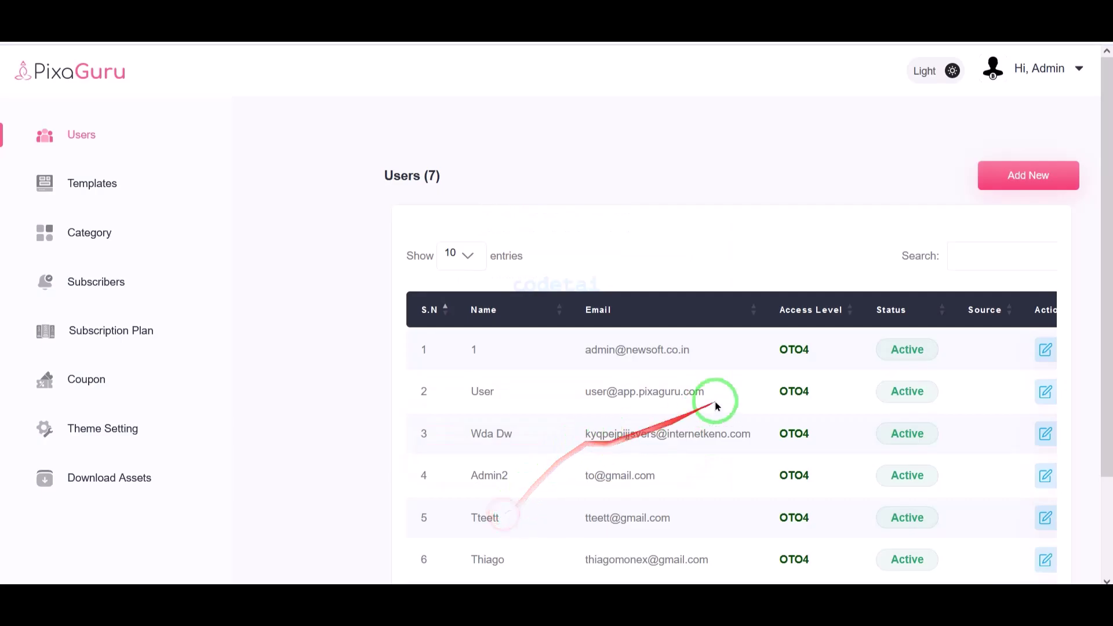
scroll(715, 403, down, 2)
drag(647, 545, 699, 545)
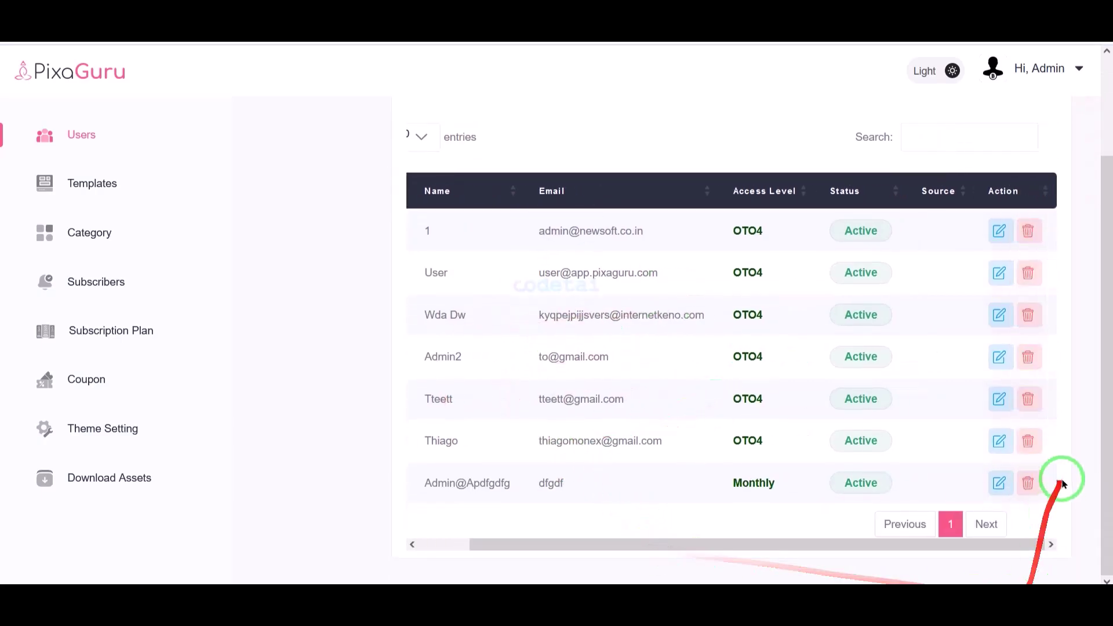
- Browse the admin Templates page and its template size list
click(92, 183)
scroll(754, 383, down, 15)
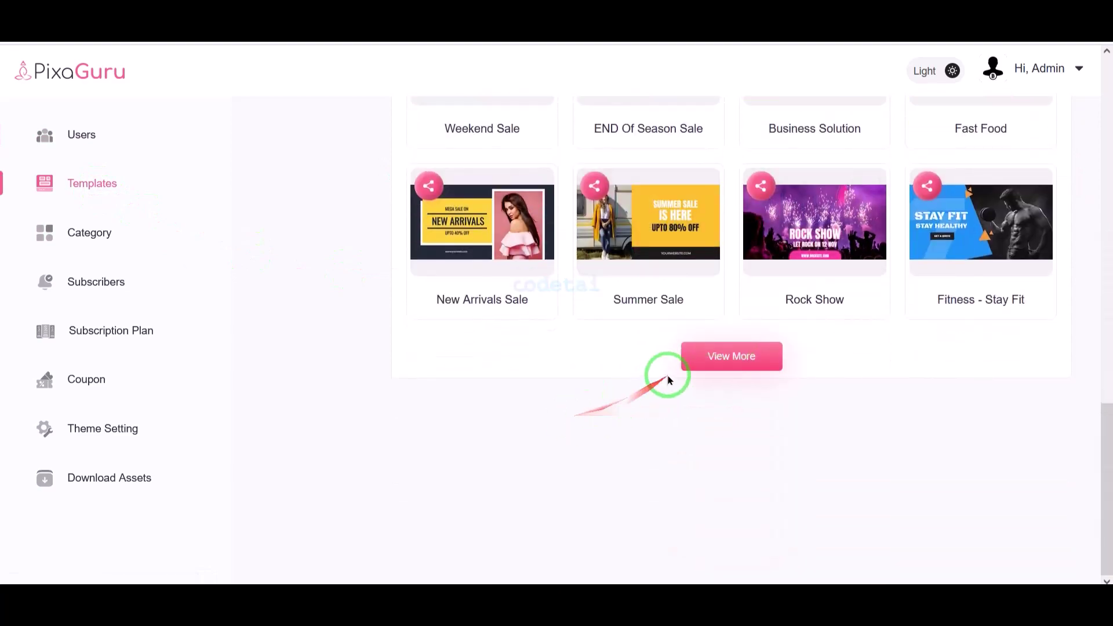
scroll(673, 463, down, 6)
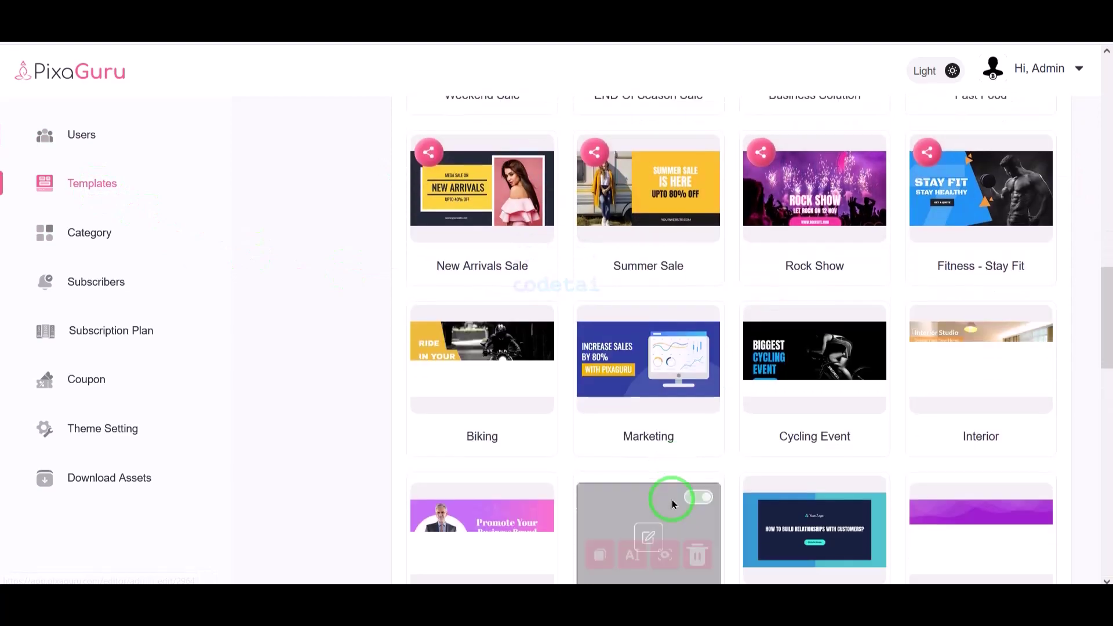
scroll(667, 377, down, 6)
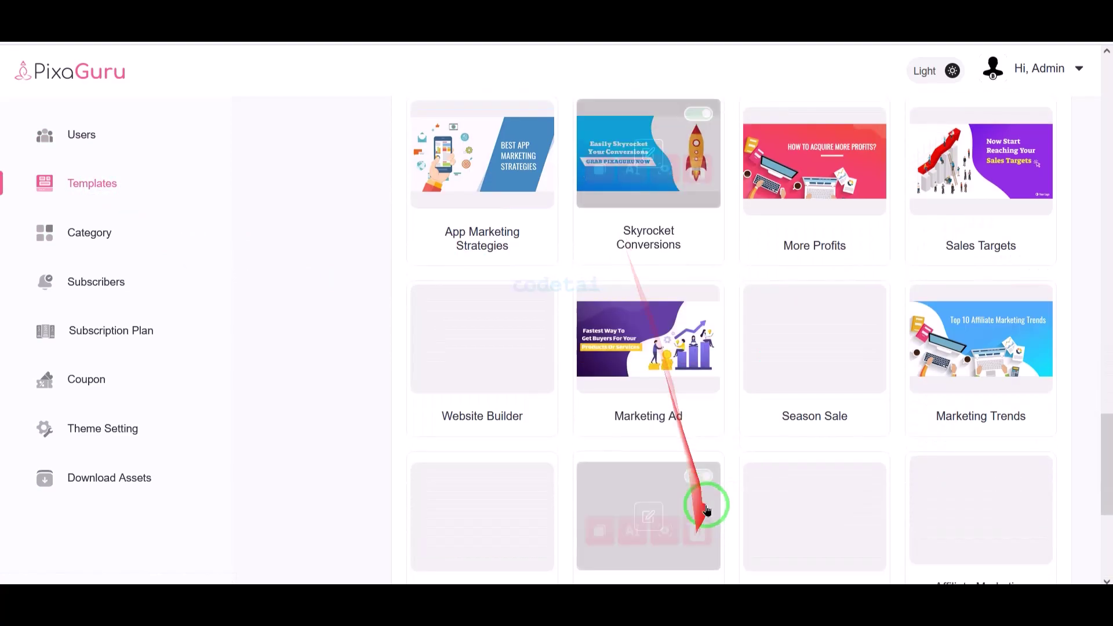
scroll(811, 498, down, 15)
scroll(632, 382, up, 5)
scroll(635, 394, up, 10)
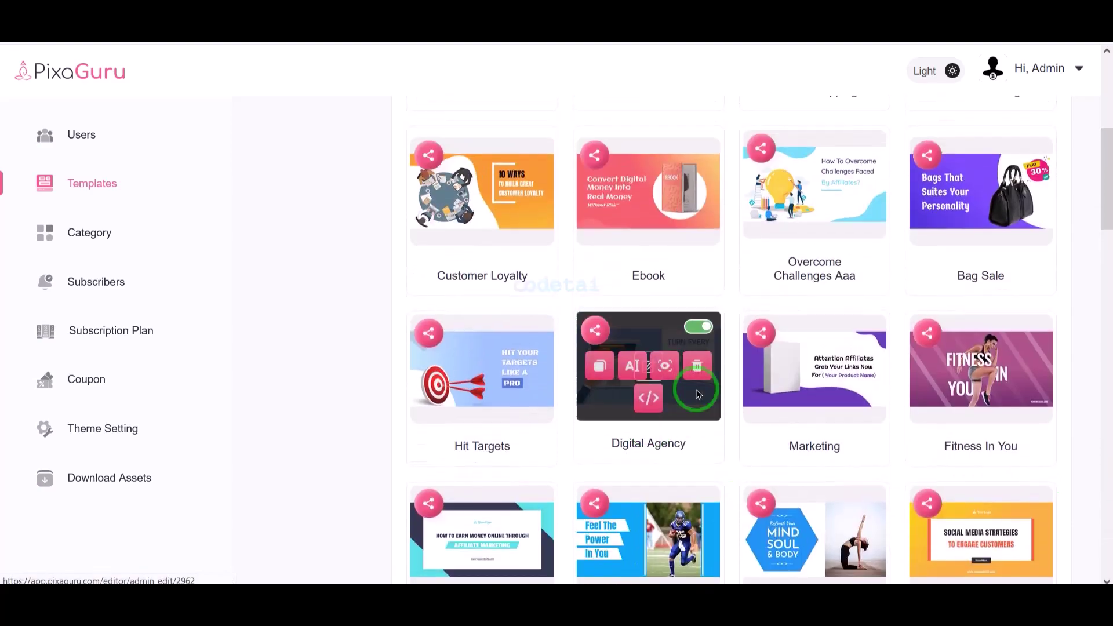
click(648, 267)
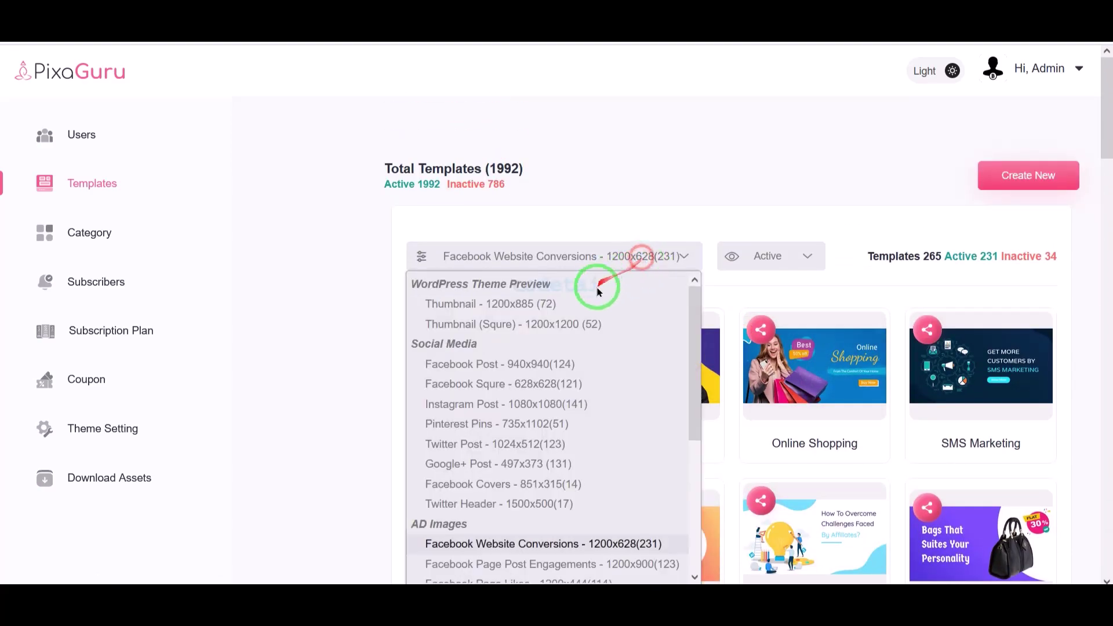
- Open a new template form, pick Beauty & Body Care, and cancel it
click(1026, 175)
click(447, 331)
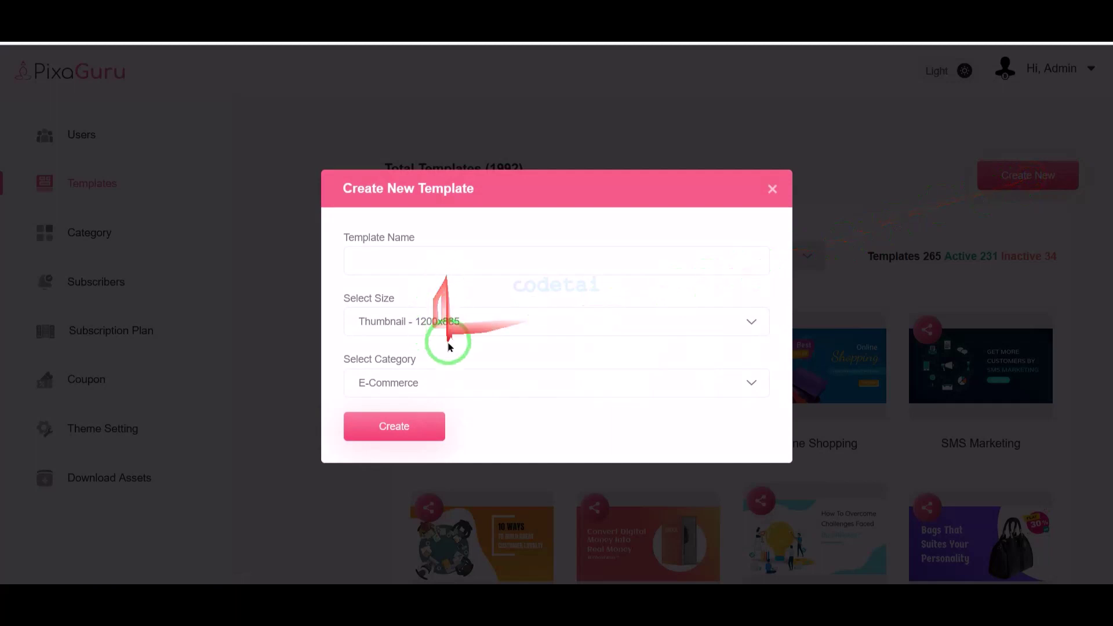
scroll(464, 174, up, 8)
scroll(490, 248, down, 8)
click(432, 385)
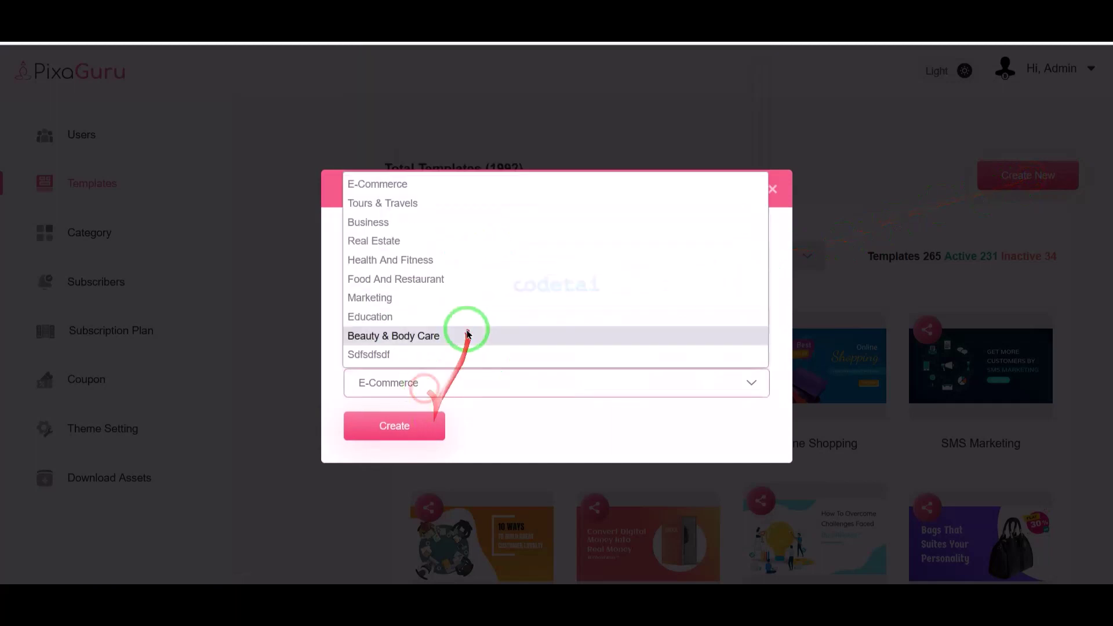
click(462, 331)
click(772, 188)
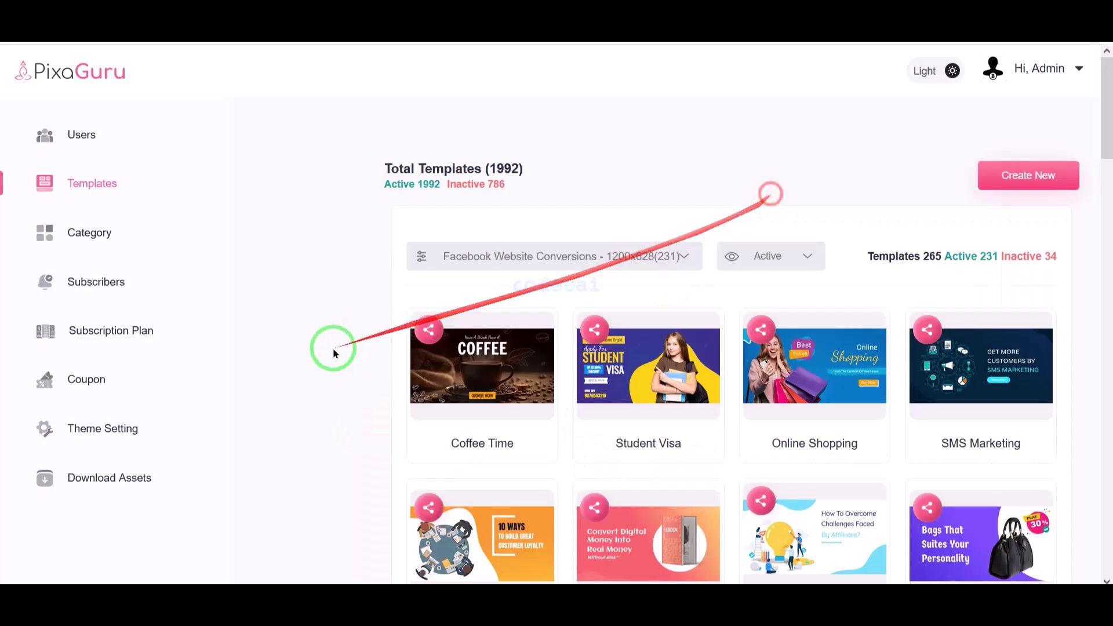
- Open the Category page listing the ten template categories
click(140, 229)
scroll(655, 368, down, 5)
scroll(800, 308, up, 5)
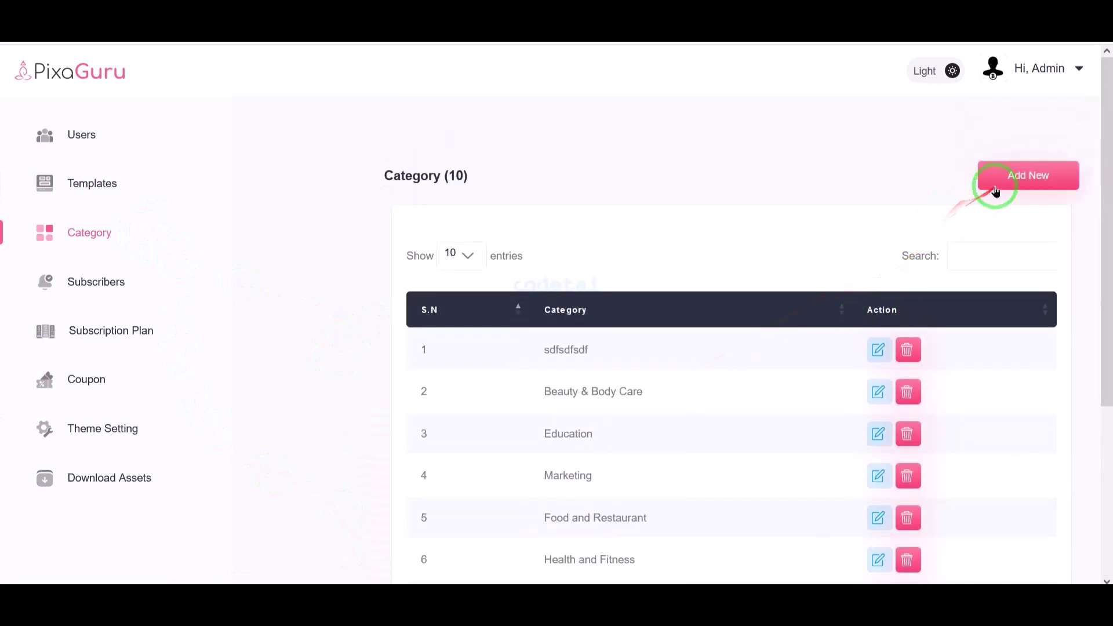
- Open the Add New category form and close it without saving
click(995, 187)
click(501, 321)
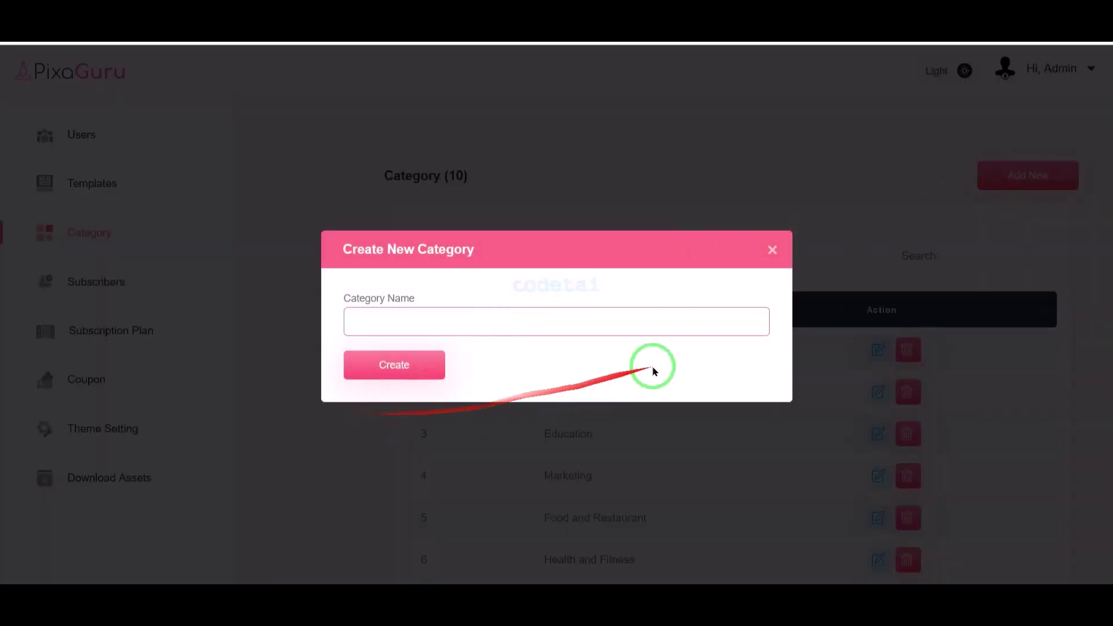
click(359, 412)
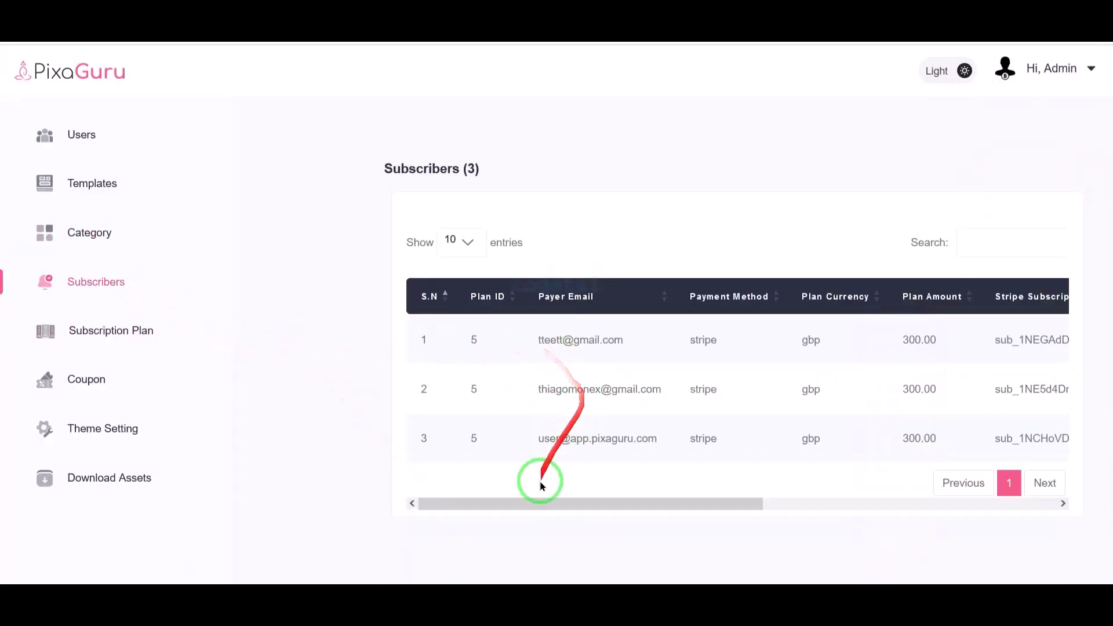
- Scroll the subscribers table sideways, then go to the Subscription Plan page
drag(527, 507, 881, 480)
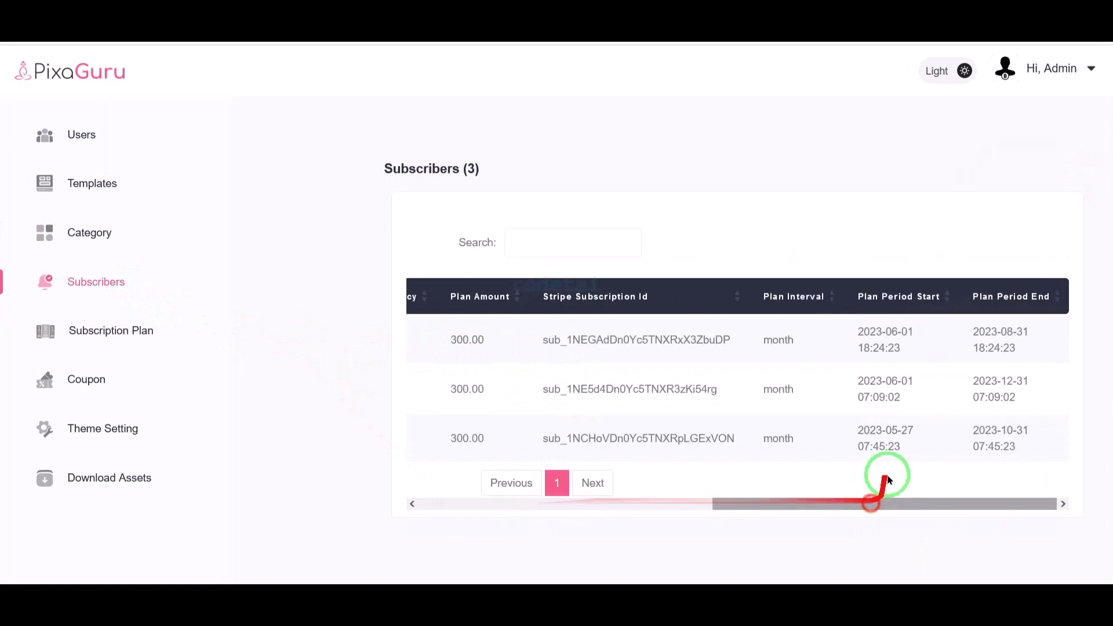
drag(806, 516, 405, 519)
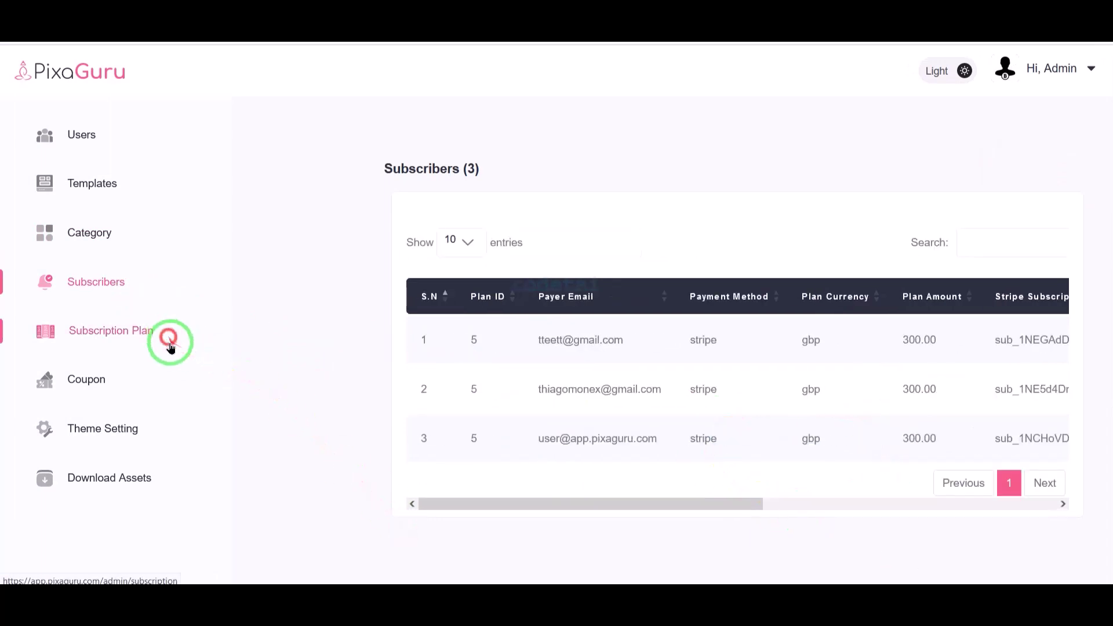
click(168, 333)
- Draft a Euro, yearly subscription plan, discard it, and open the Coupon page
click(1042, 177)
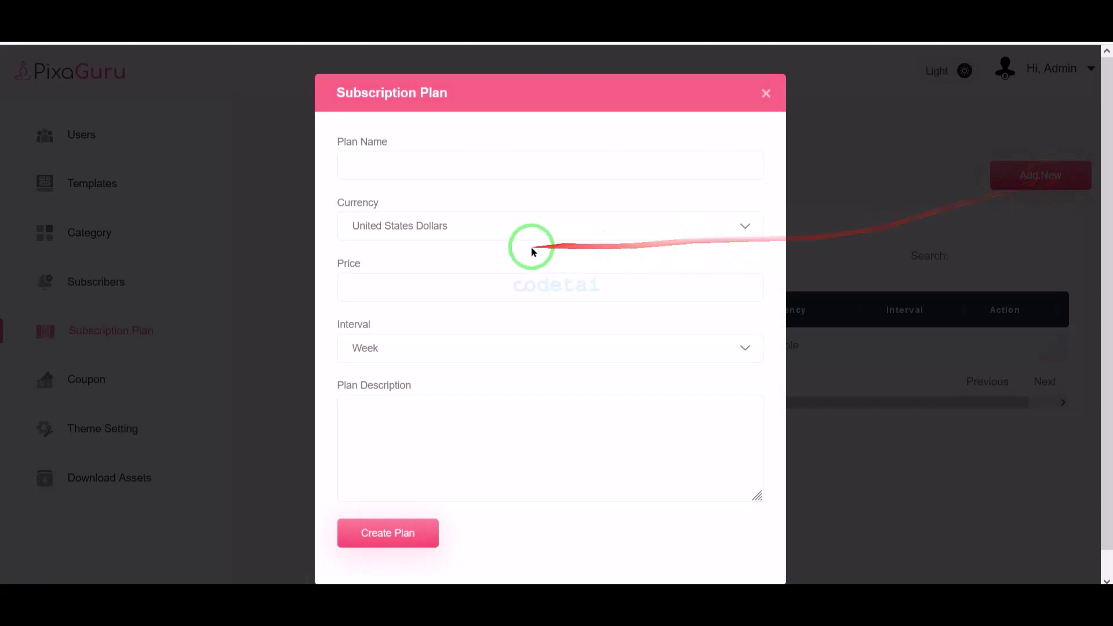
click(470, 202)
click(433, 247)
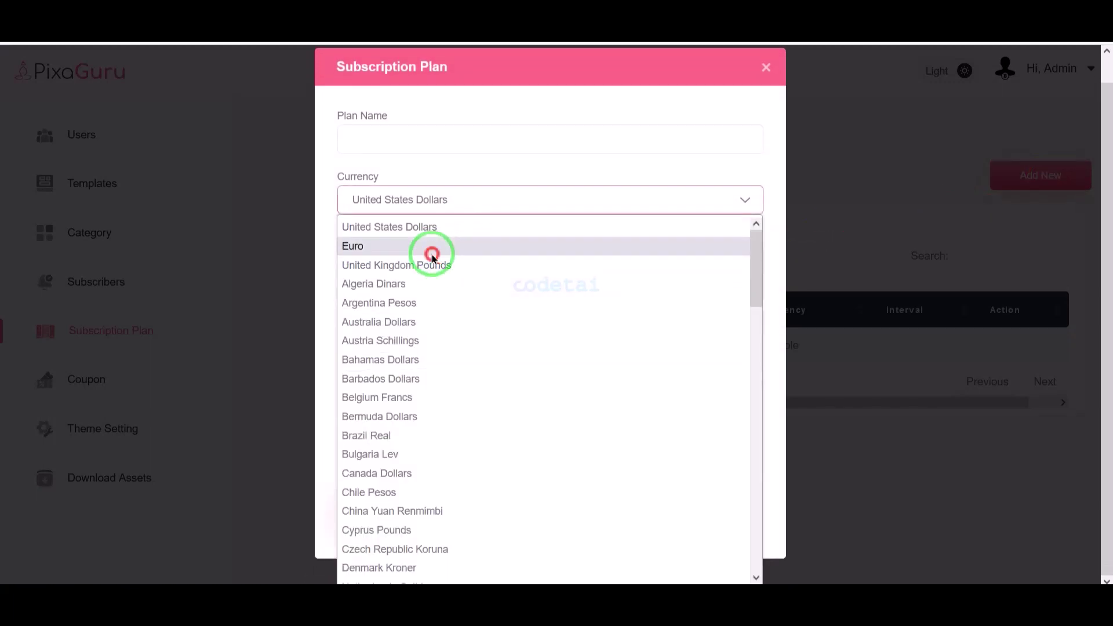
click(434, 142)
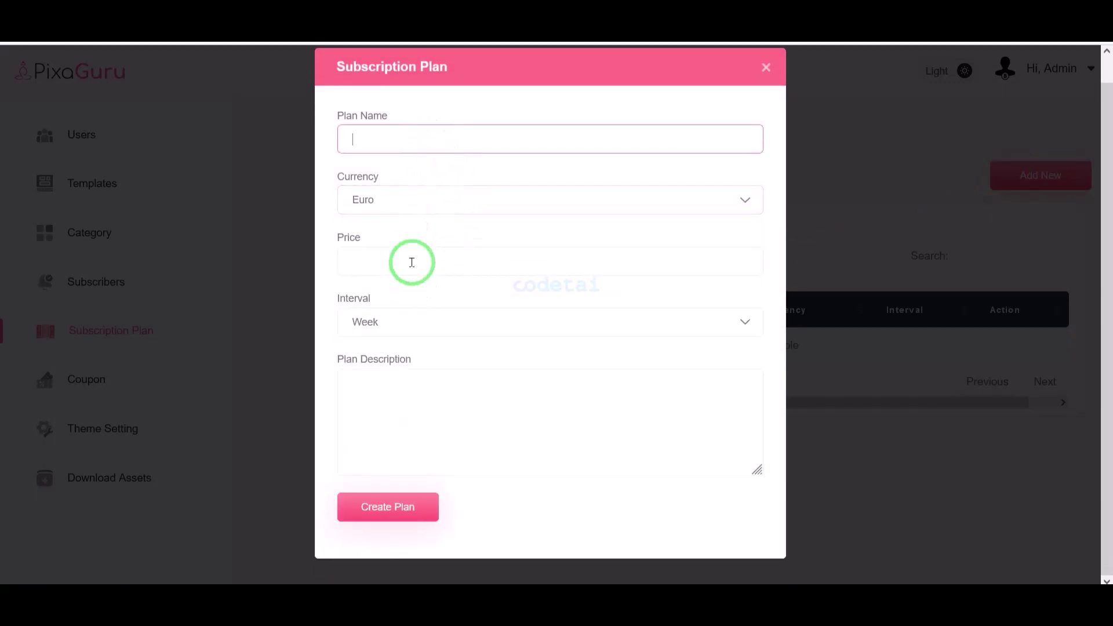
click(412, 262)
click(409, 321)
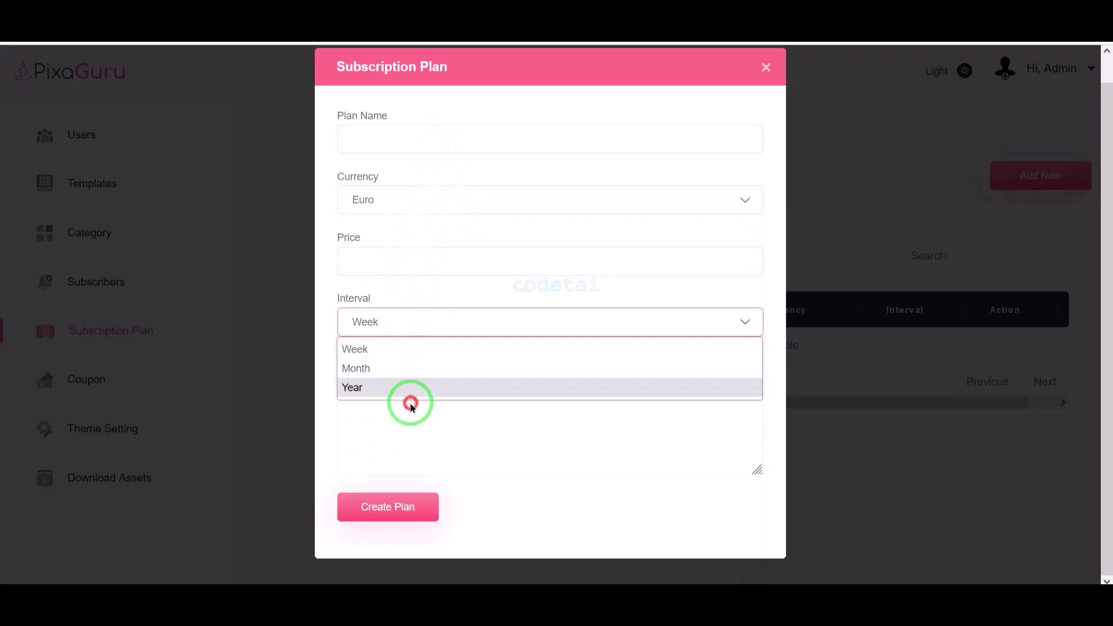
click(429, 390)
click(427, 427)
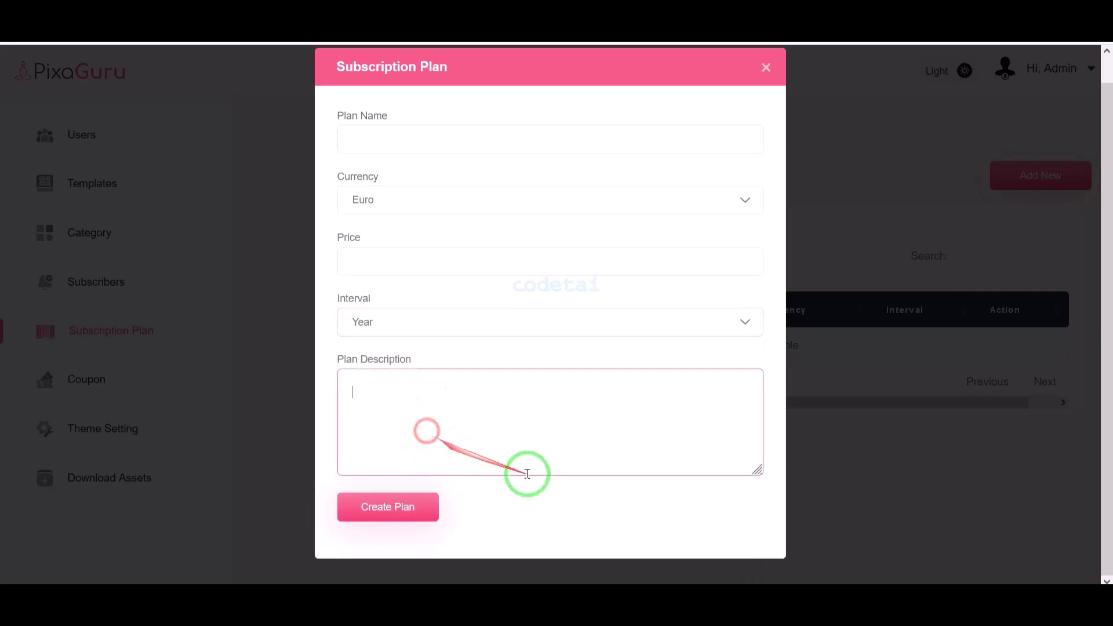
click(765, 67)
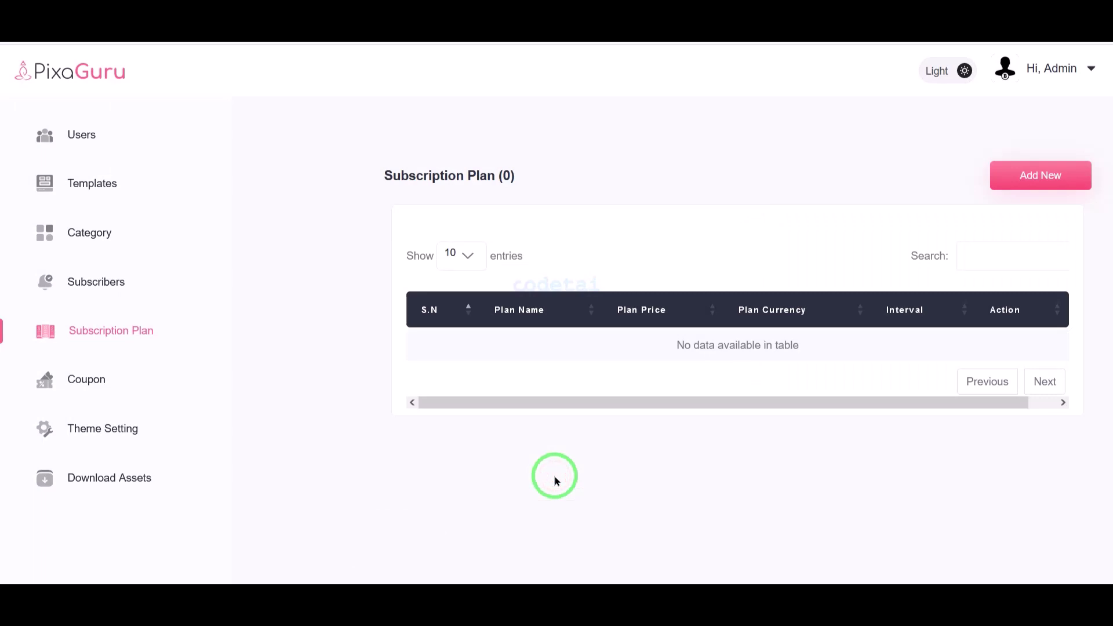
click(113, 386)
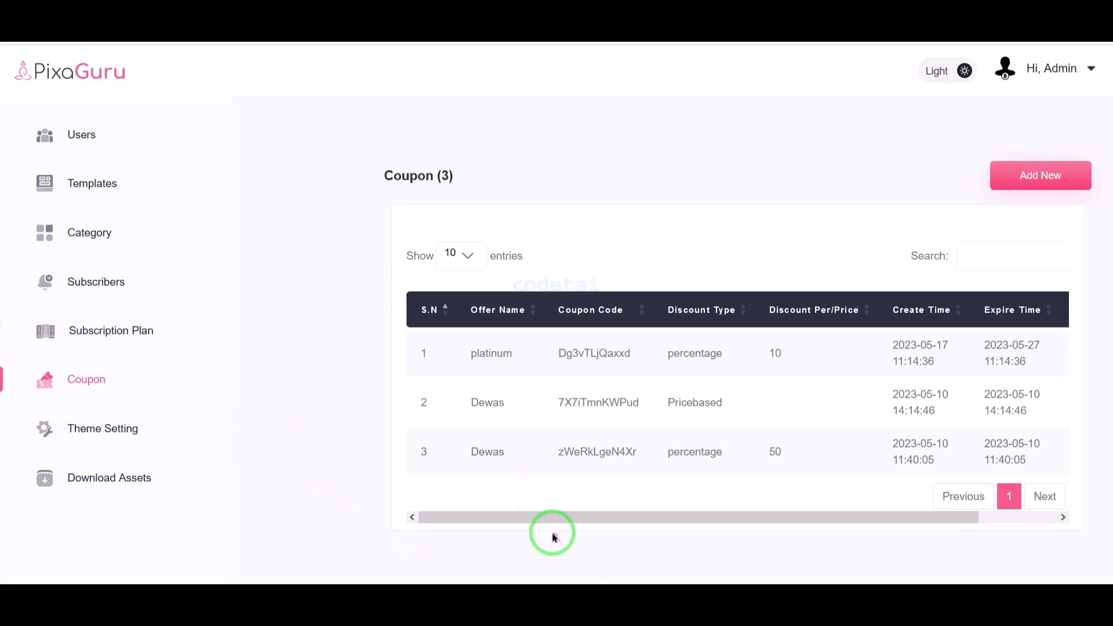
- Open and close the new-coupon form without adding one, then view Theme Setting
click(1082, 174)
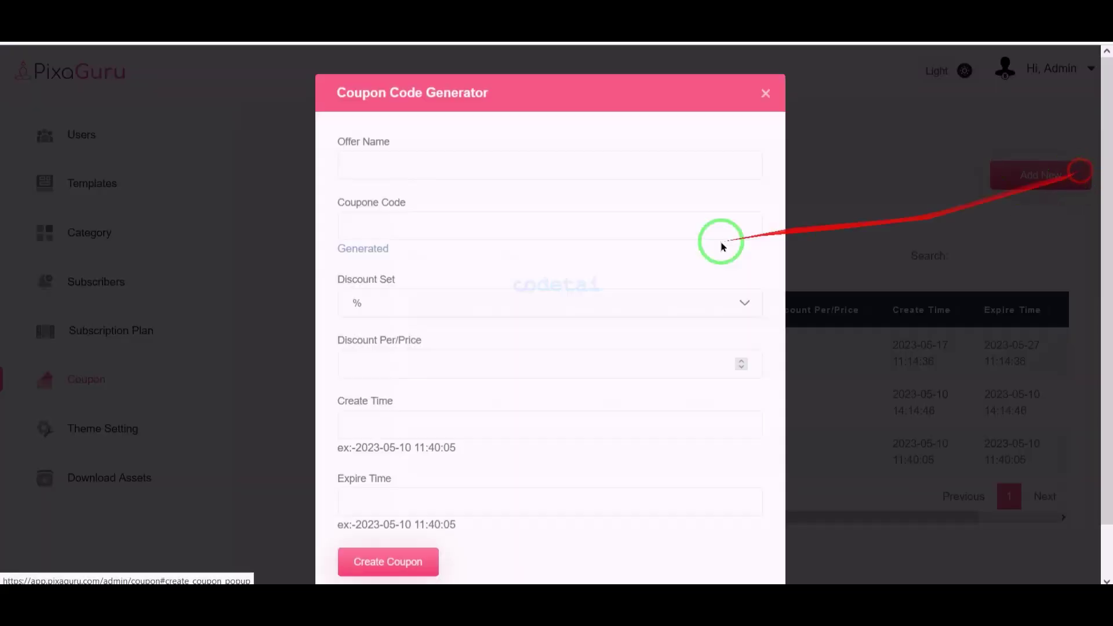
scroll(580, 258, down, 1)
click(406, 116)
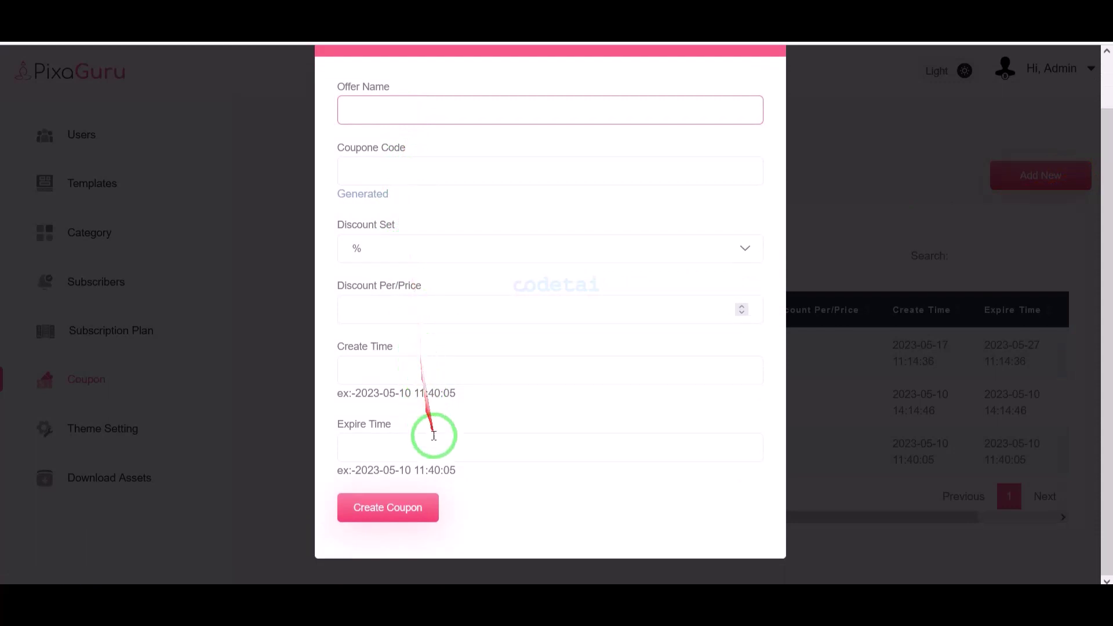
click(380, 565)
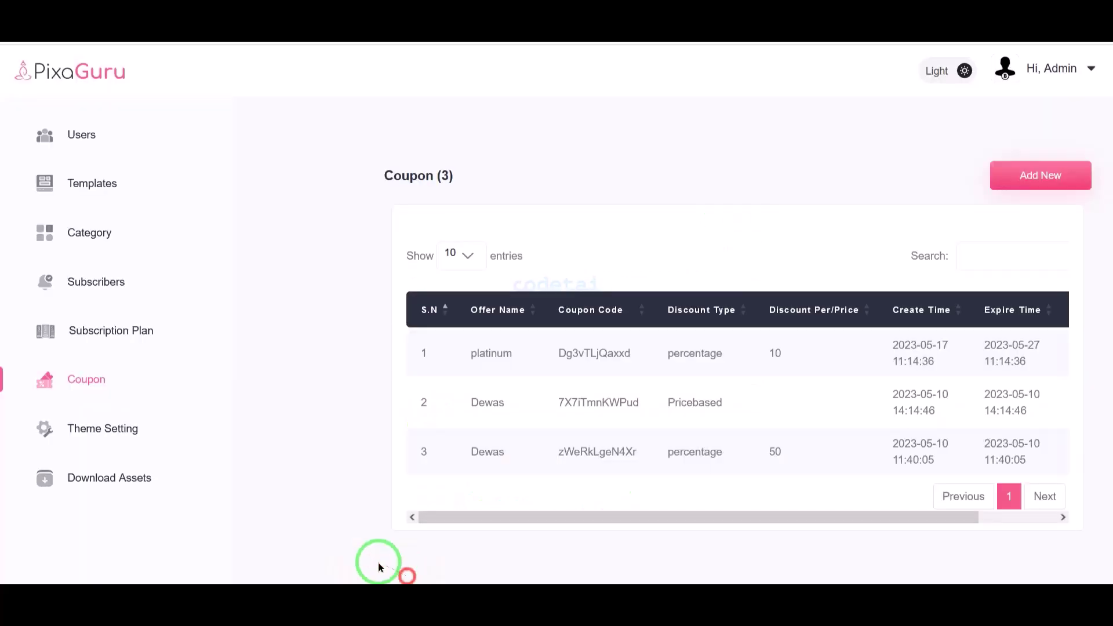
click(152, 443)
scroll(666, 310, down, 1)
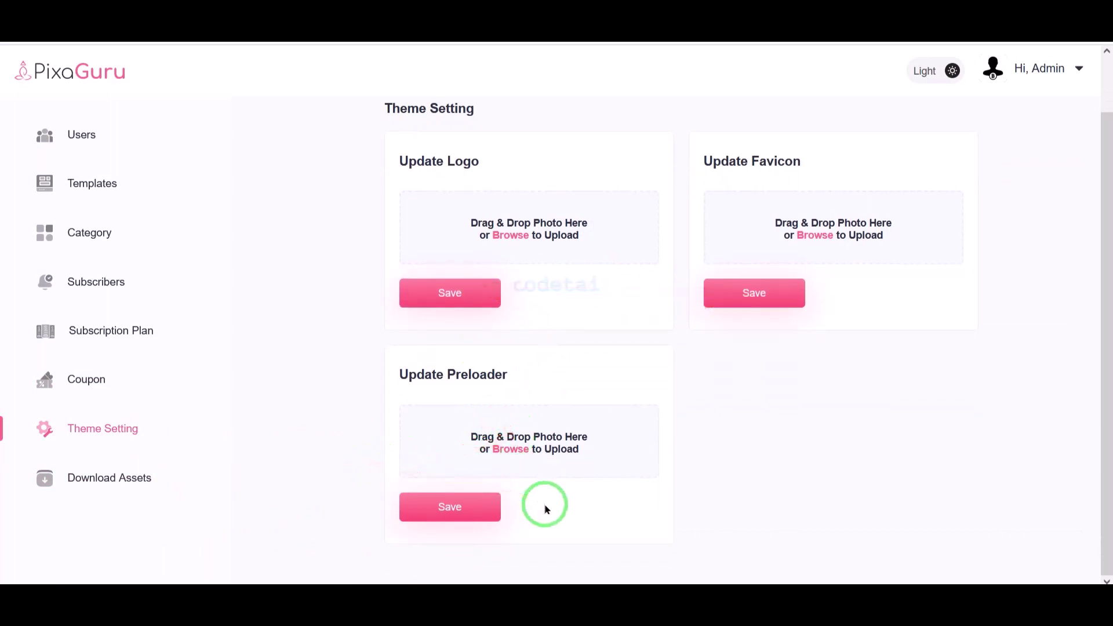
- Review the Free, Standard and $15 Download Assets offers, then return to Templates
click(167, 478)
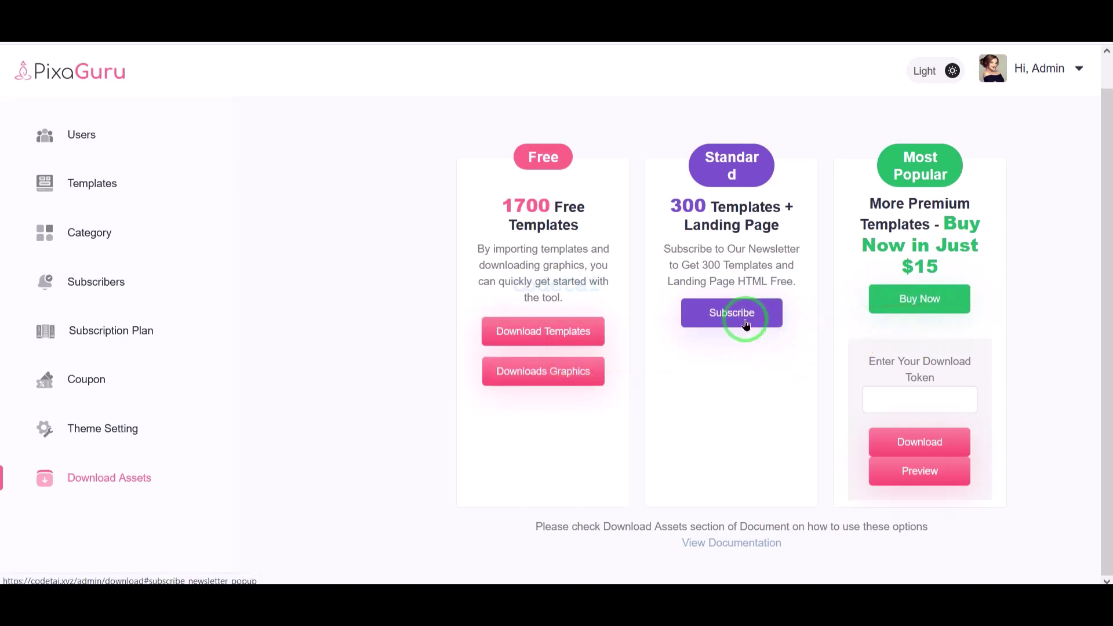
scroll(765, 364, up, 1)
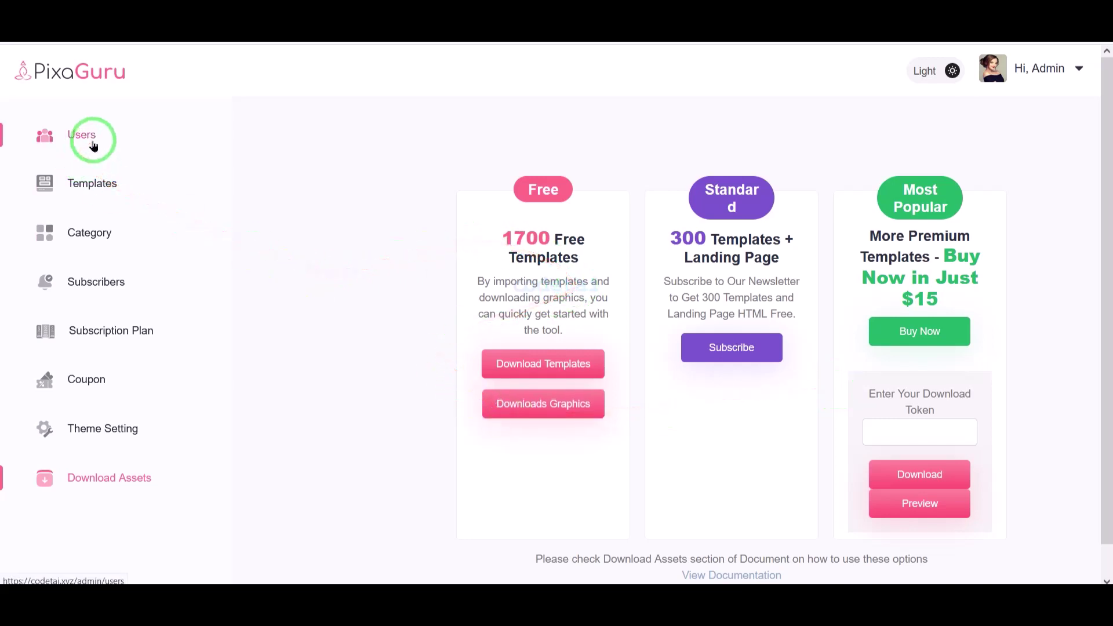
click(152, 199)
scroll(586, 460, down, 1)
scroll(603, 475, up, 1)
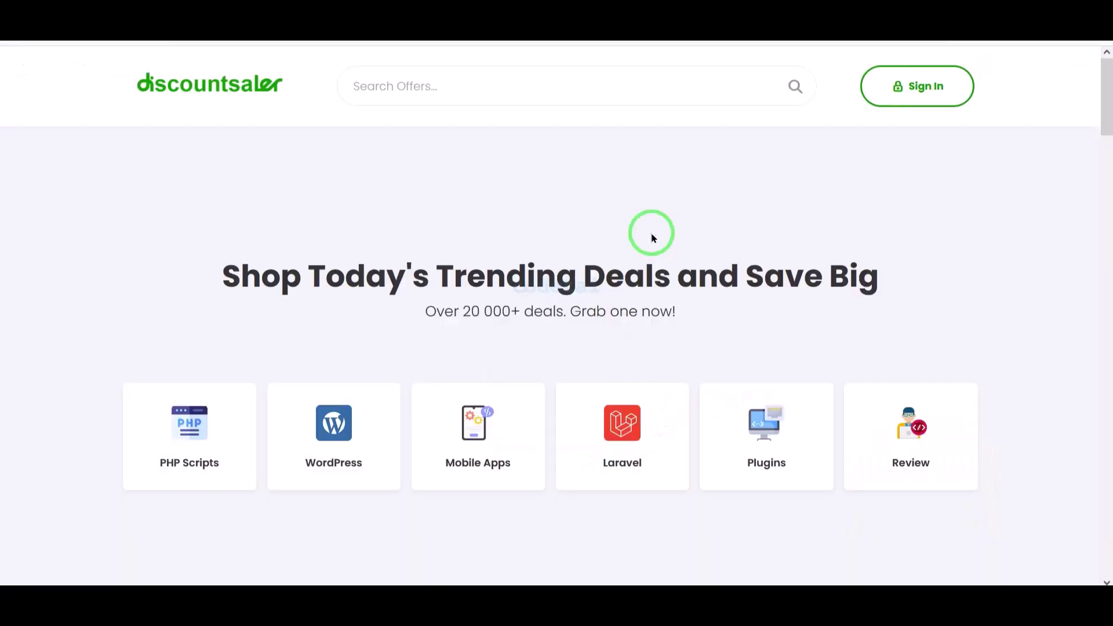
- Open the PixaGuru deal on Discountsaler and highlight its coupon link wording and $59, 40% off price
scroll(652, 237, down, 15)
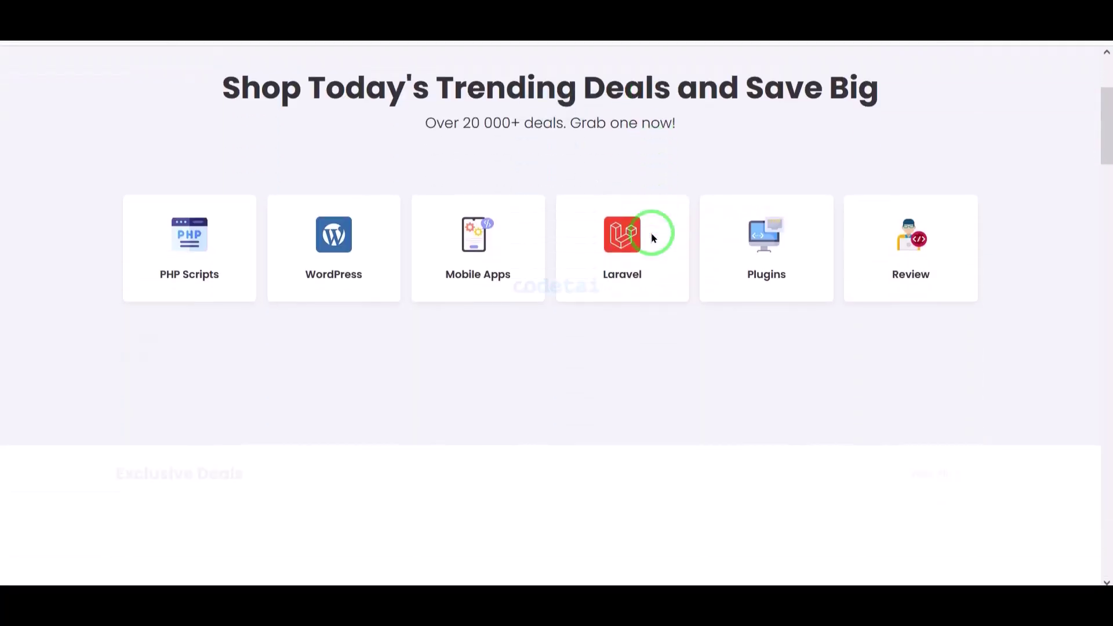
scroll(613, 344, down, 12)
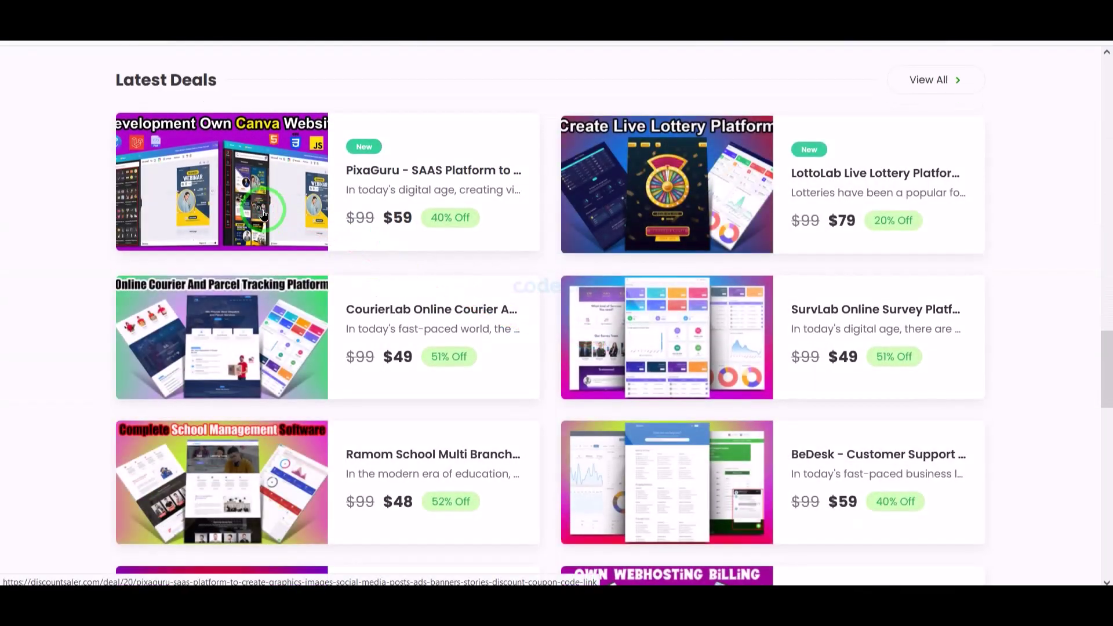
click(263, 213)
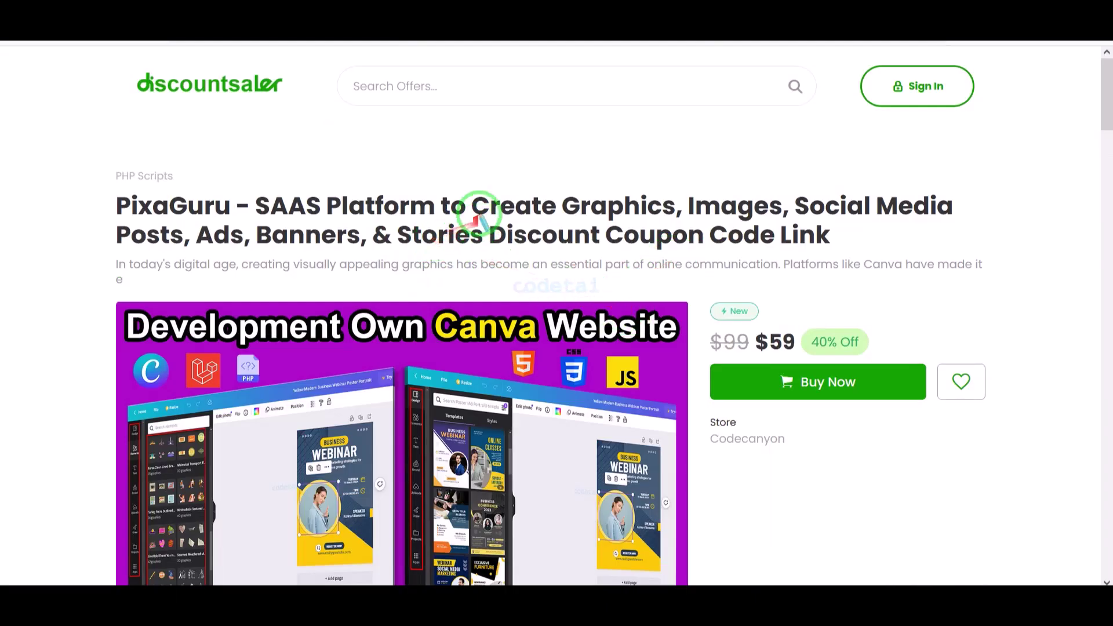
mouse_move(480, 217)
mouse_down()
mouse_move(634, 266)
mouse_move(844, 253)
mouse_up()
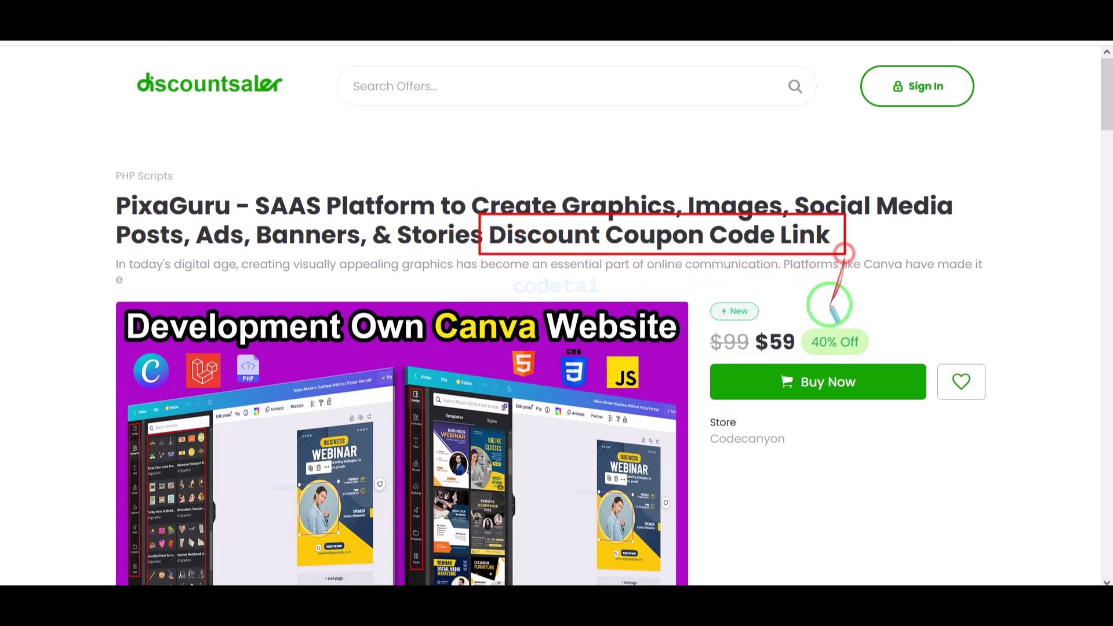
drag(693, 325, 879, 356)
click(799, 495)
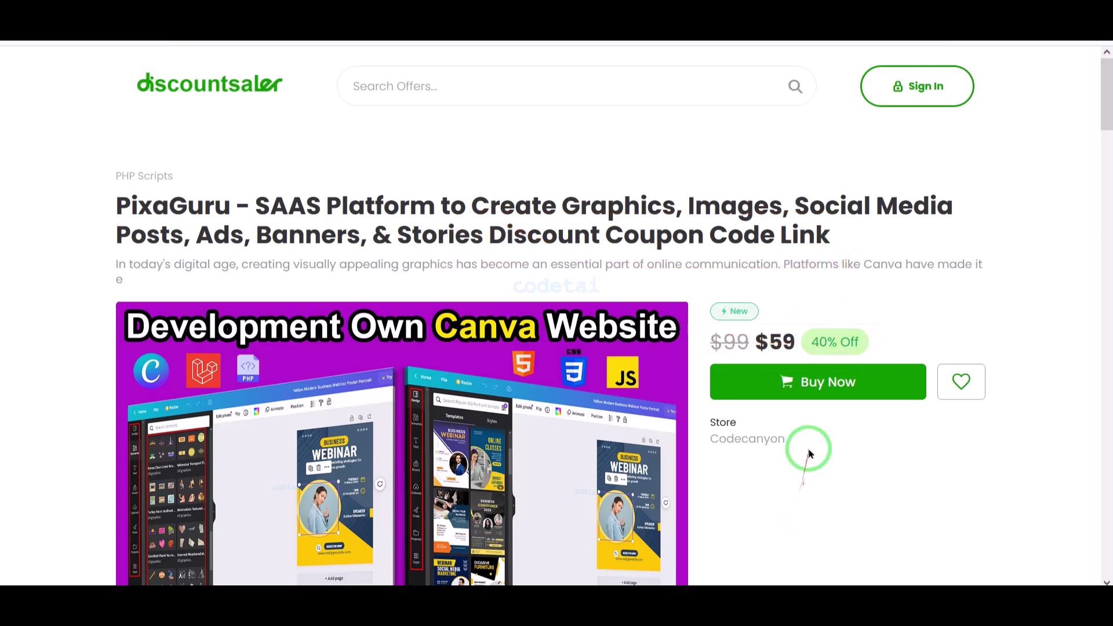
- Follow the deal's purchase link to the PixaGuru CodeCanyon item page with its $59 Regular License
click(825, 383)
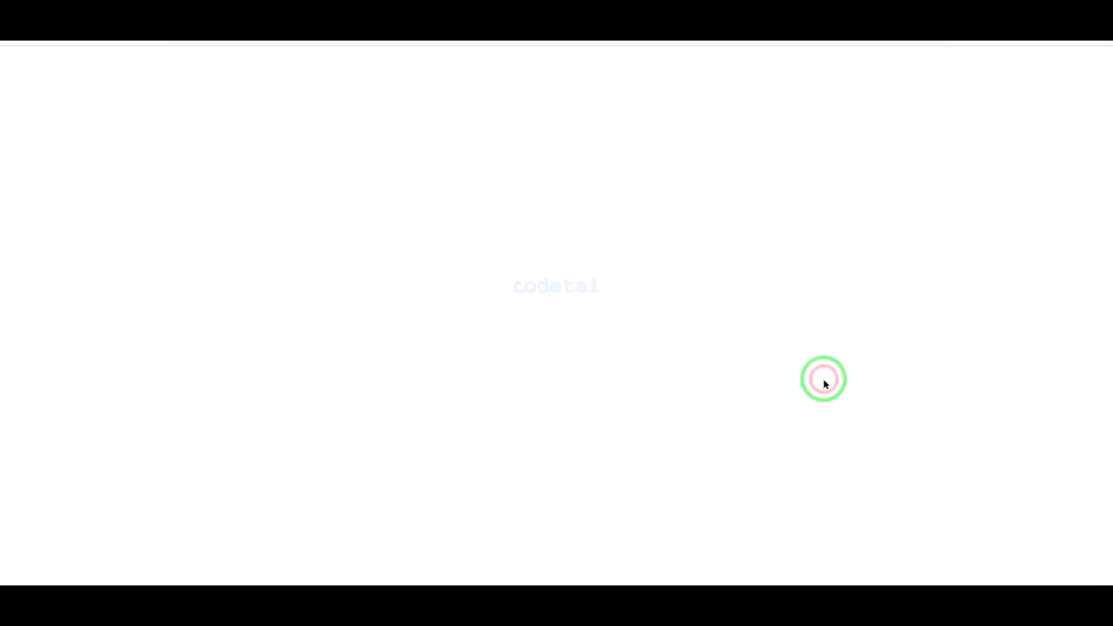
scroll(781, 258, down, 6)
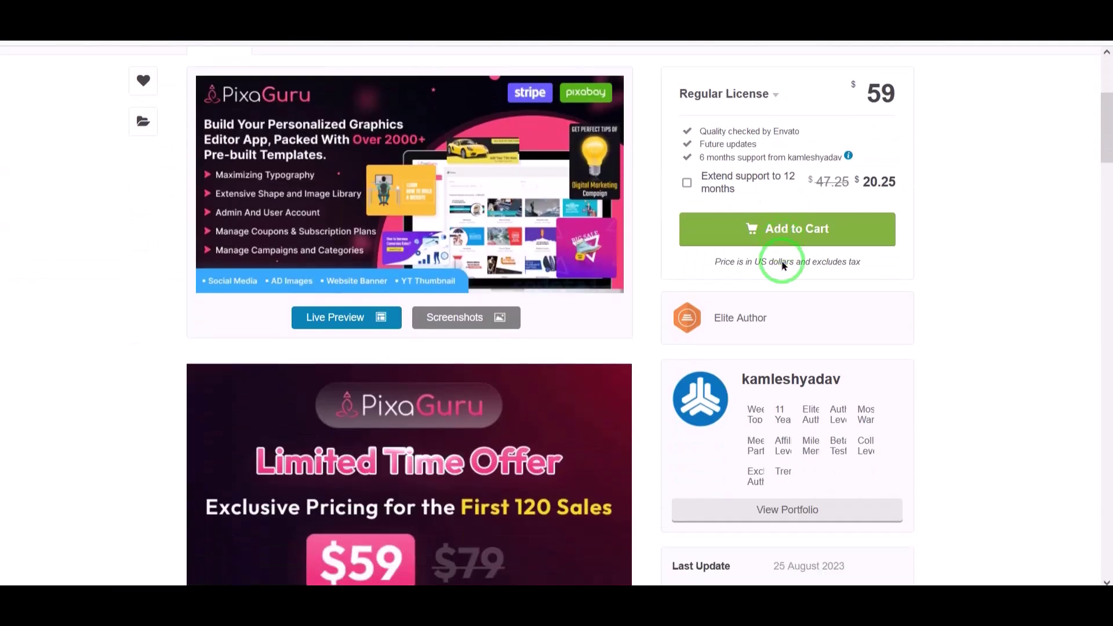
scroll(782, 269, up, 6)
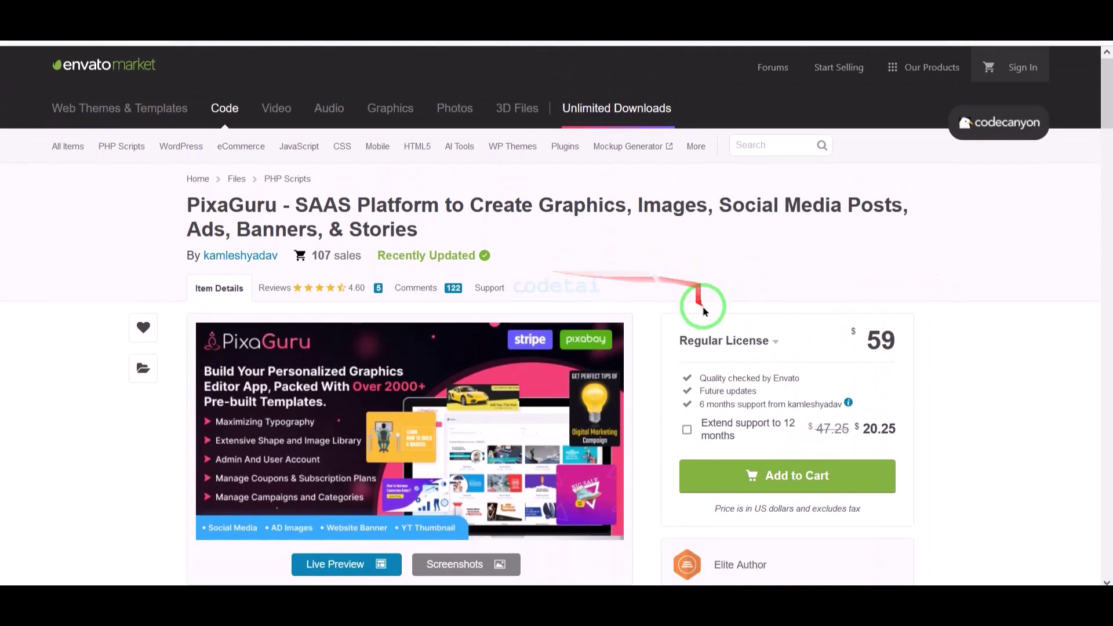
scroll(632, 341, down, 4)
- Scroll through the PixaGuru item description on CodeCanyon
scroll(634, 339, down, 4)
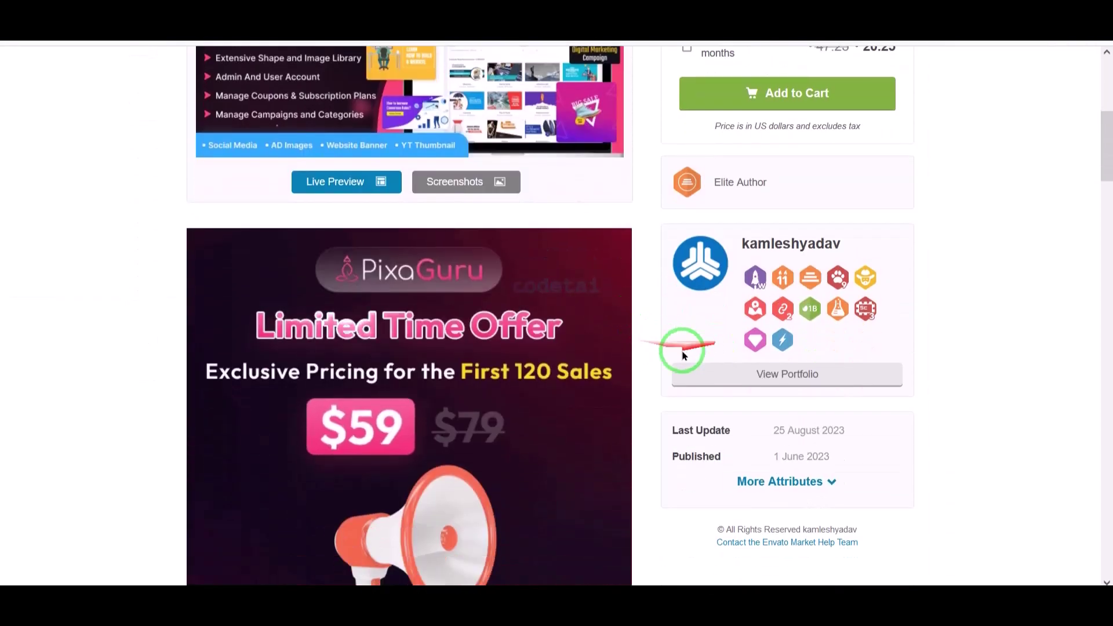
scroll(475, 384, down, 4)
scroll(652, 391, up, 2)
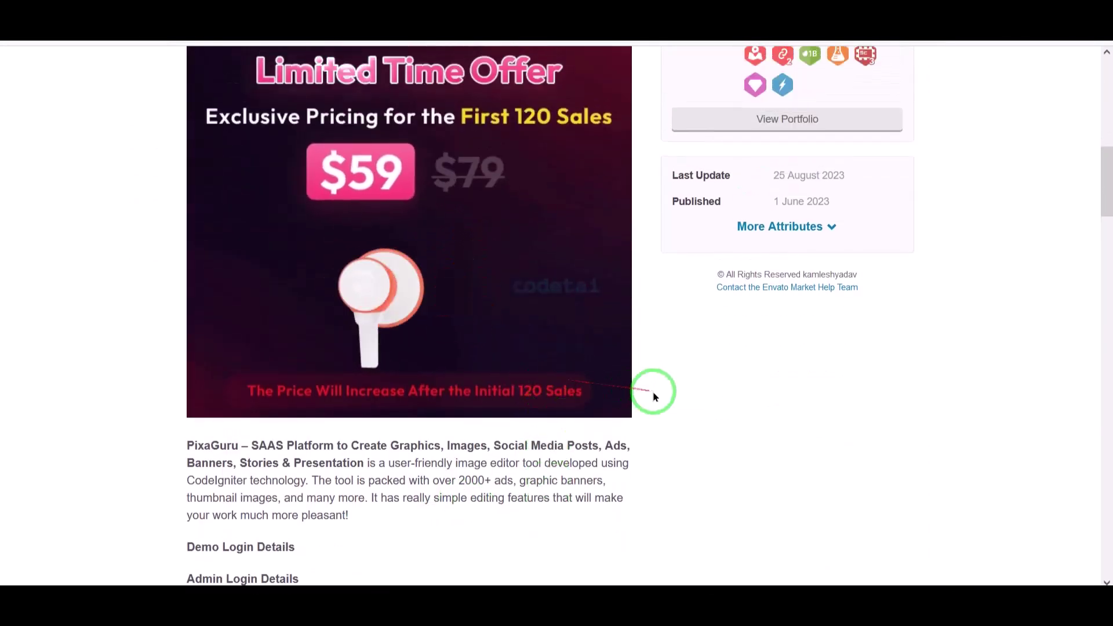
scroll(592, 406, down, 2)
scroll(529, 418, down, 12)
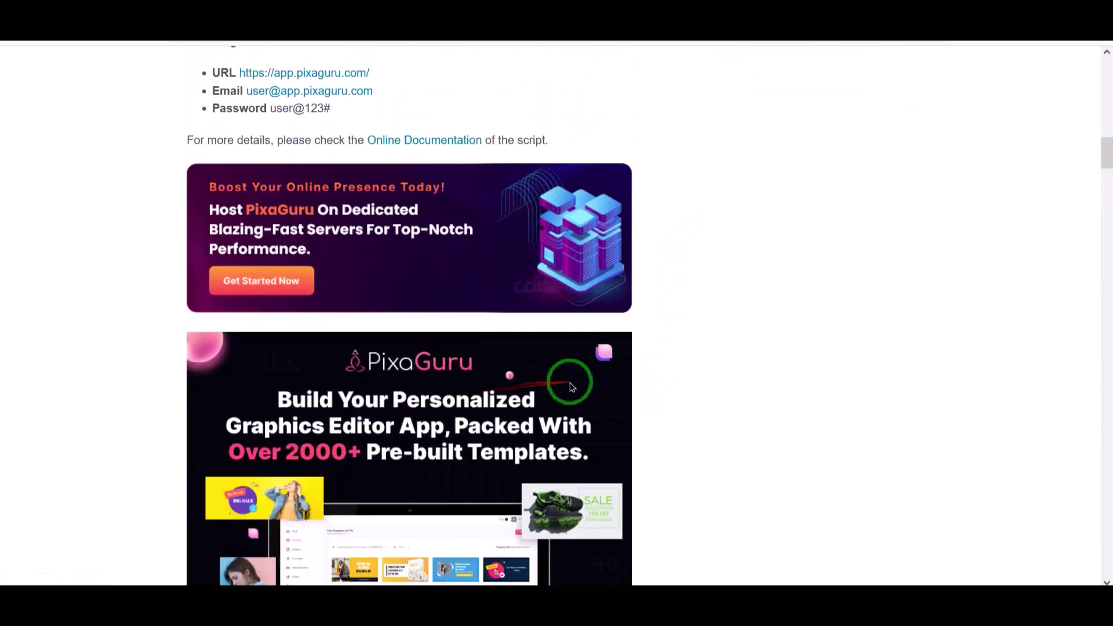
scroll(298, 420, down, 2)
scroll(262, 431, down, 12)
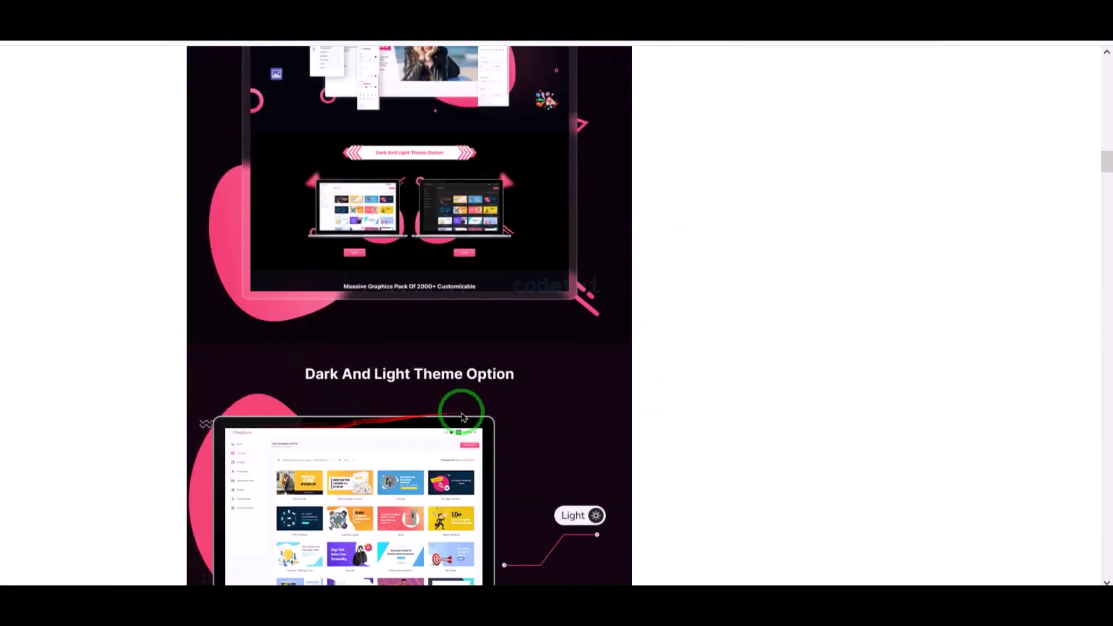
scroll(574, 411, down, 12)
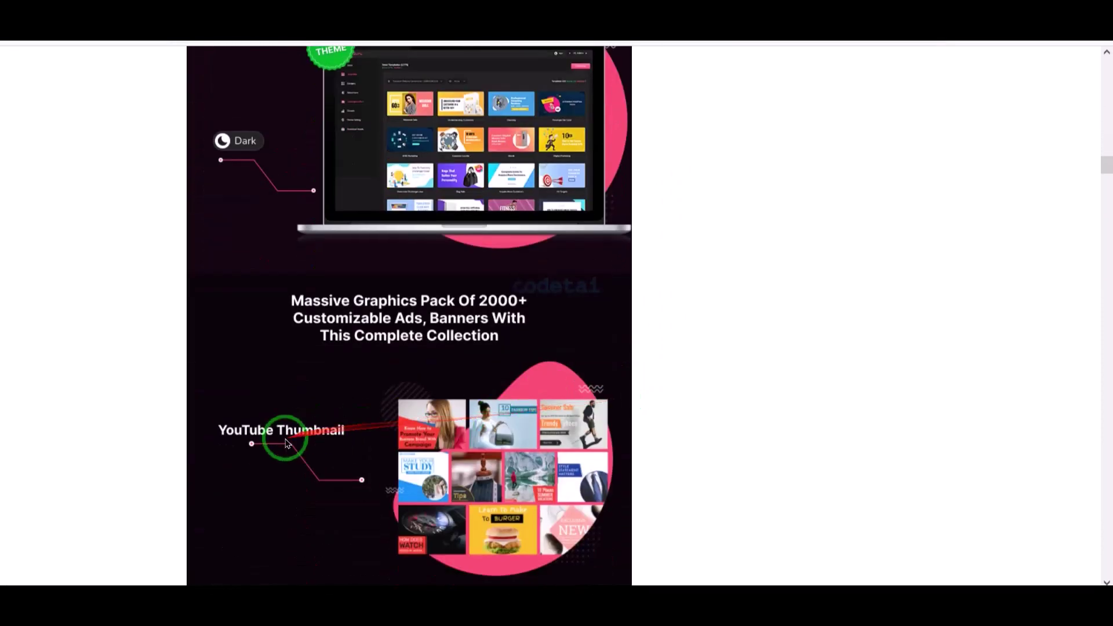
scroll(512, 450, down, 12)
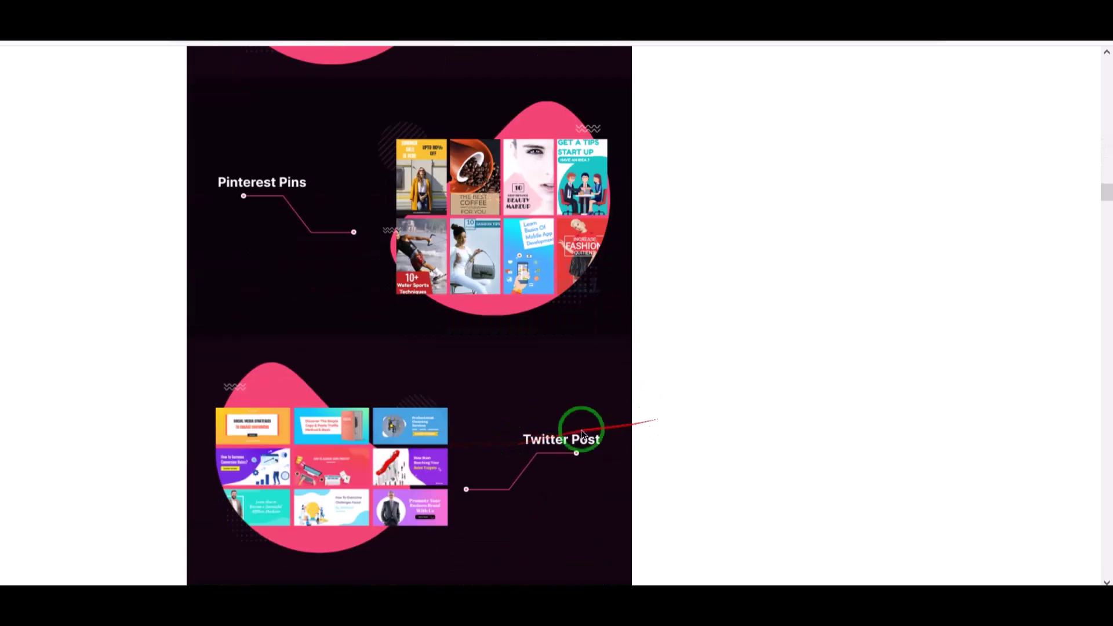
scroll(439, 471, down, 12)
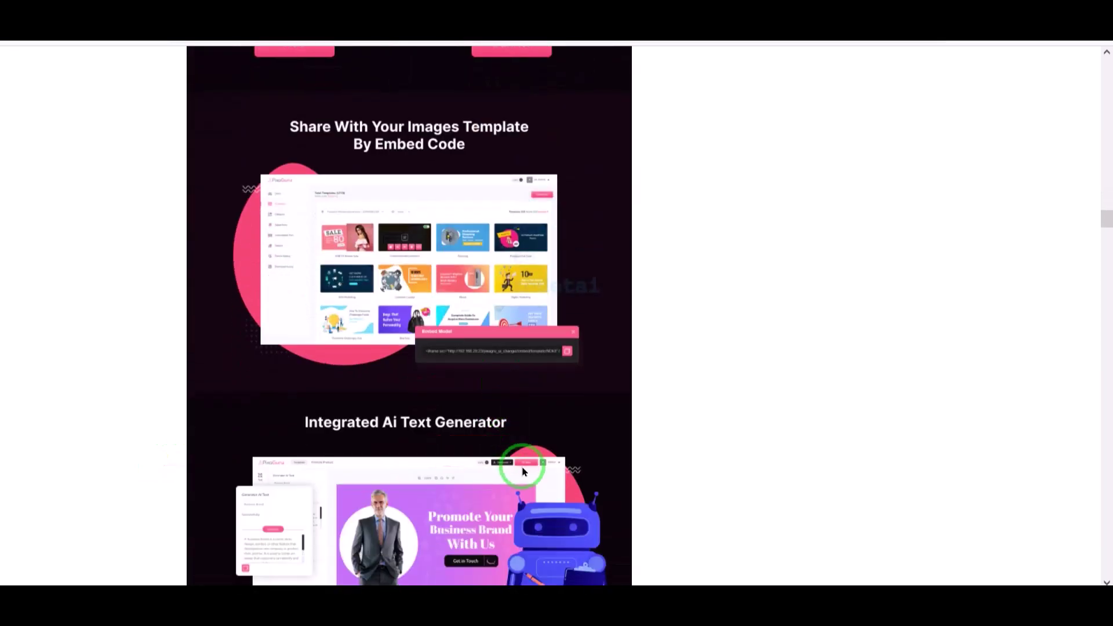
scroll(202, 491, down, 9)
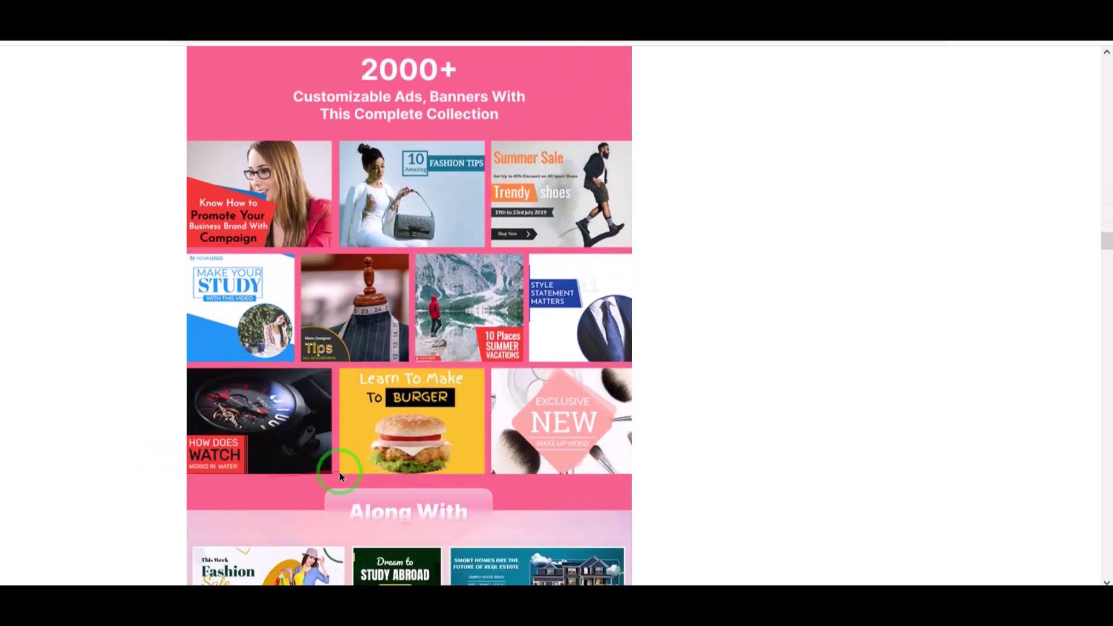
scroll(307, 476, down, 9)
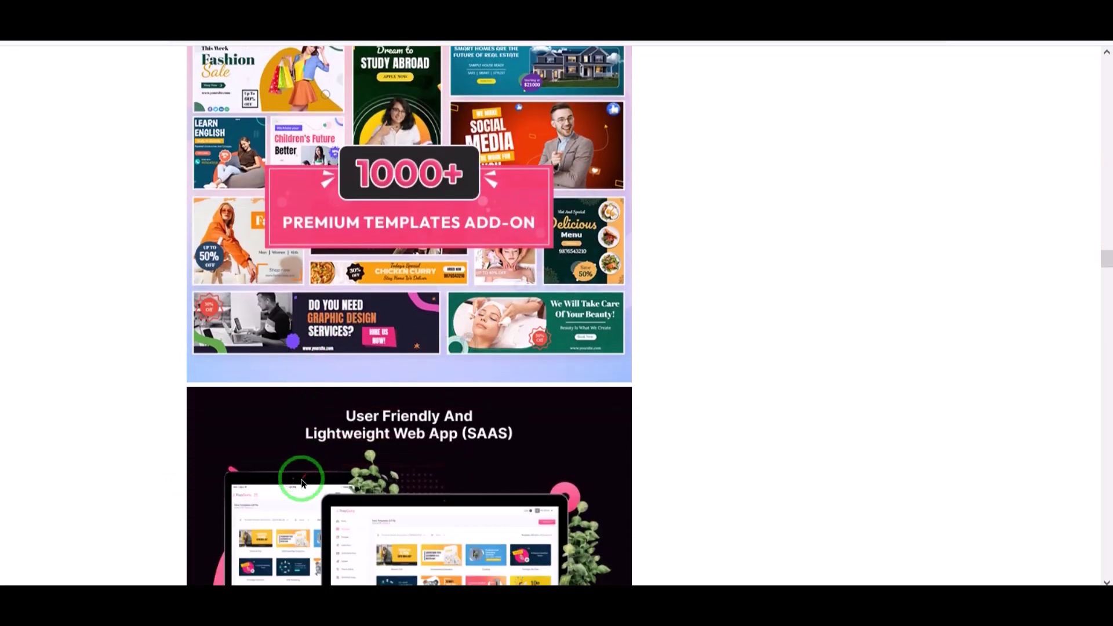
scroll(619, 483, down, 10)
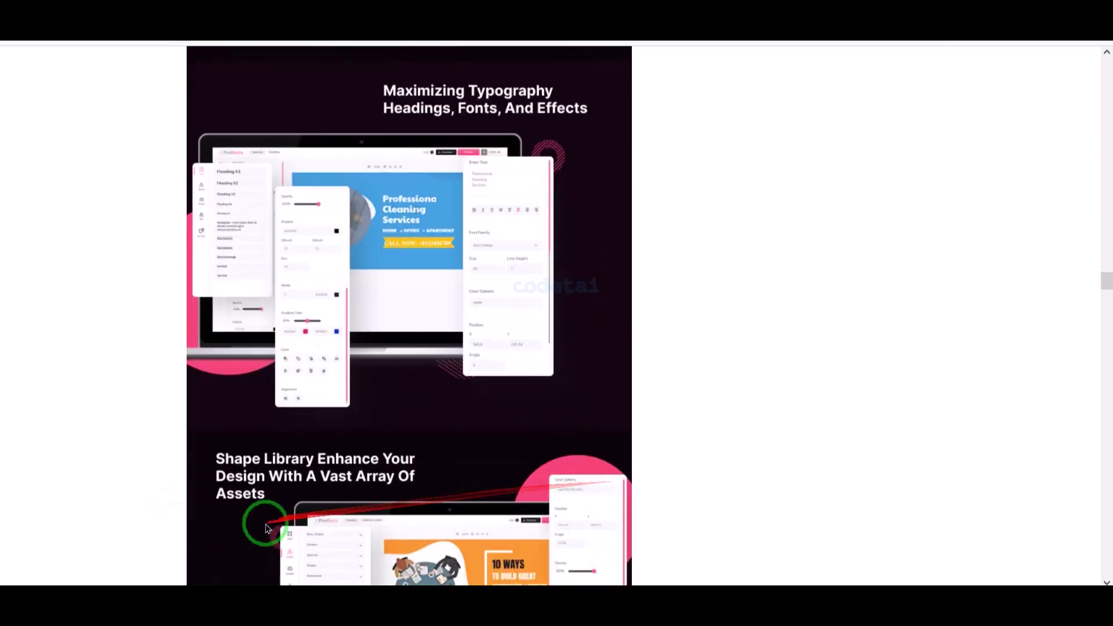
scroll(495, 510, down, 13)
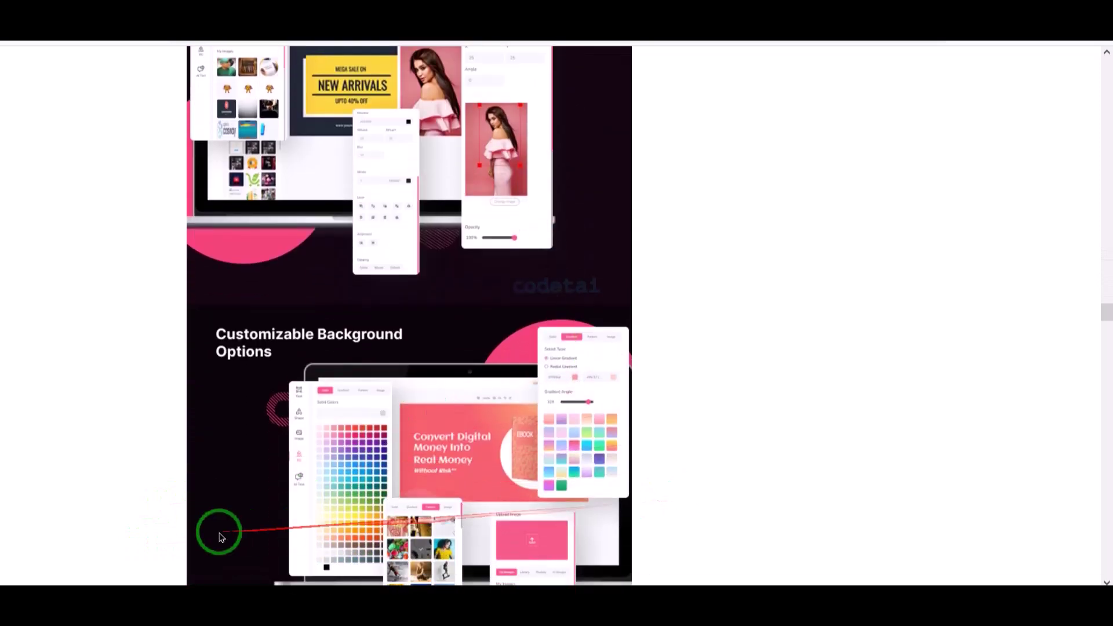
scroll(426, 506, down, 12)
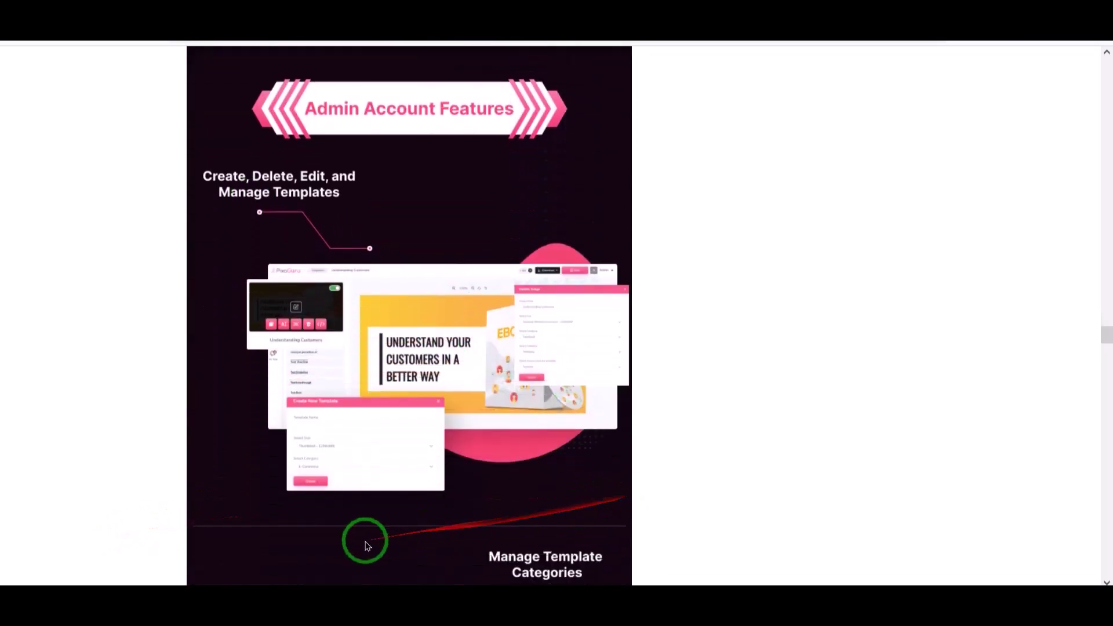
scroll(584, 498, down, 12)
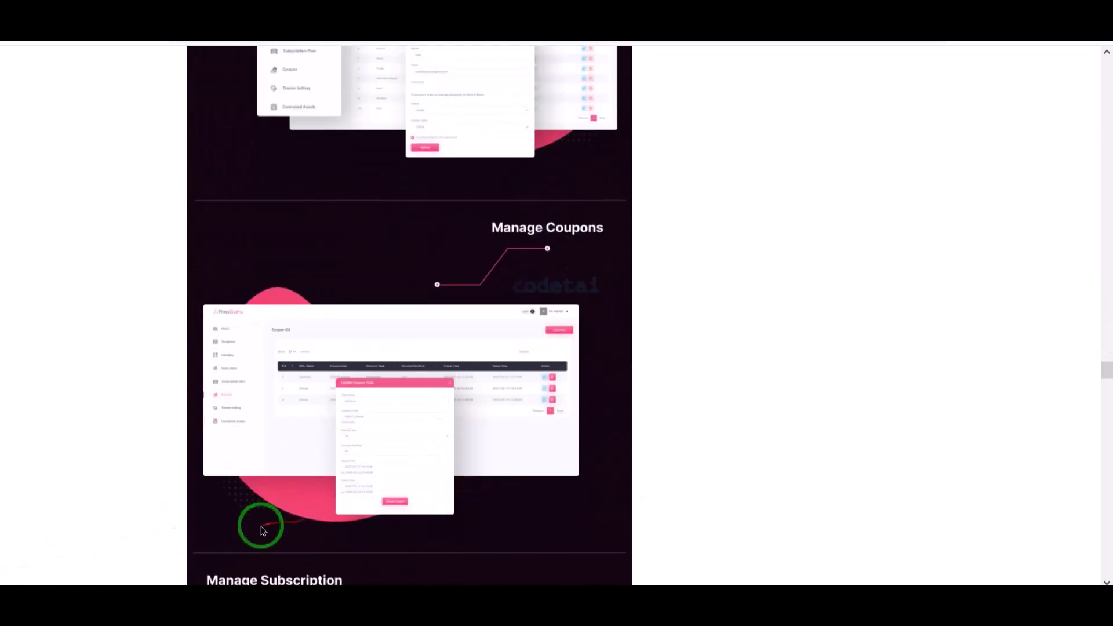
scroll(457, 521, down, 12)
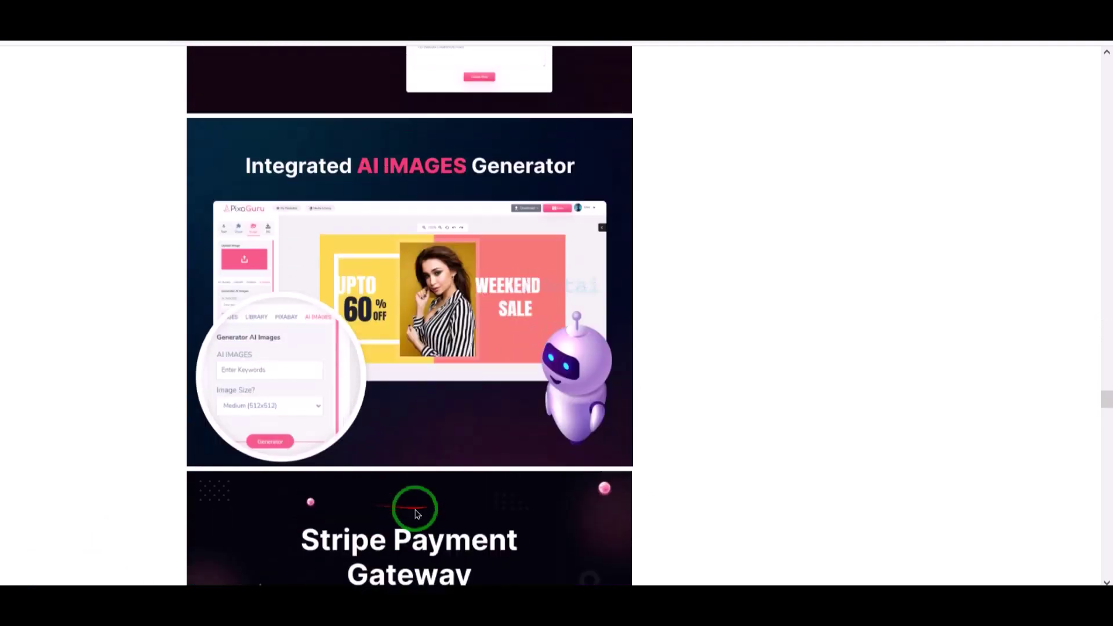
scroll(442, 521, down, 12)
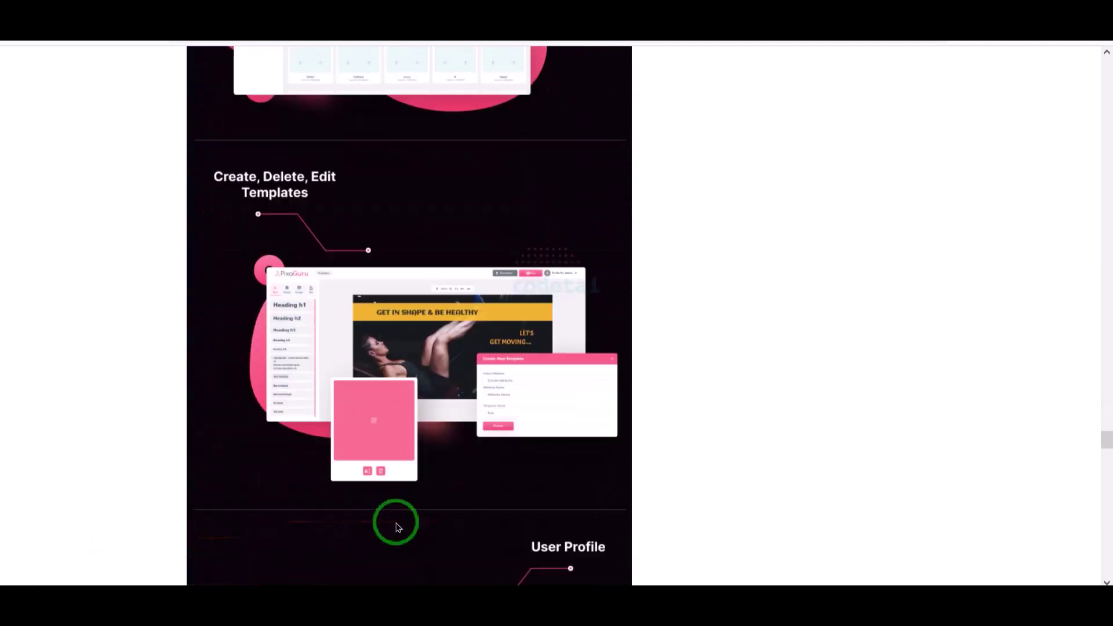
scroll(442, 521, down, 12)
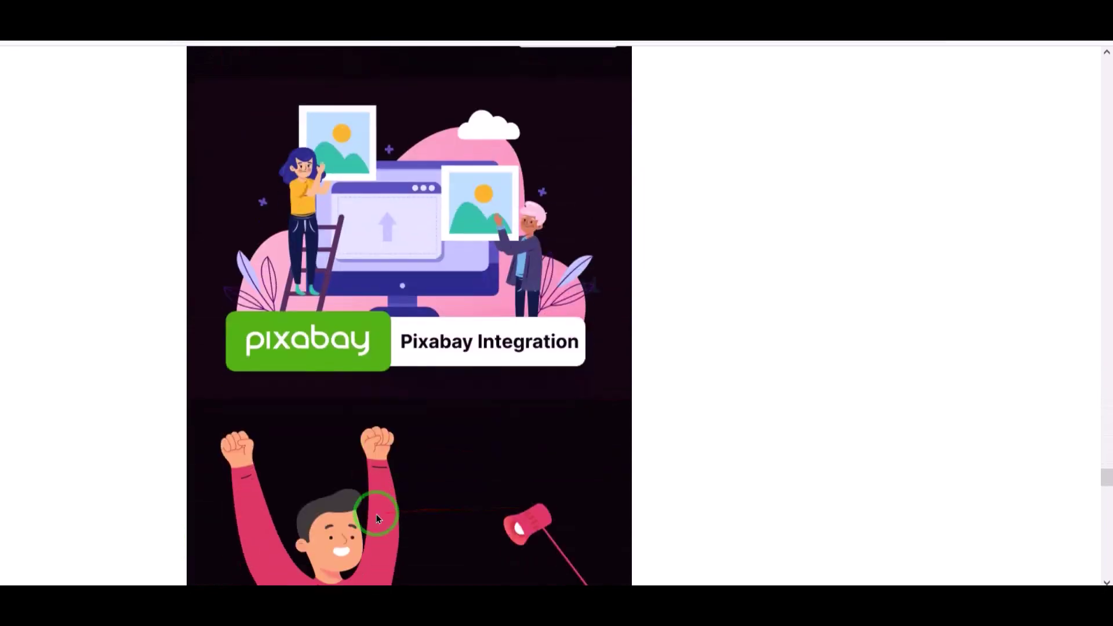
scroll(410, 497, down, 9)
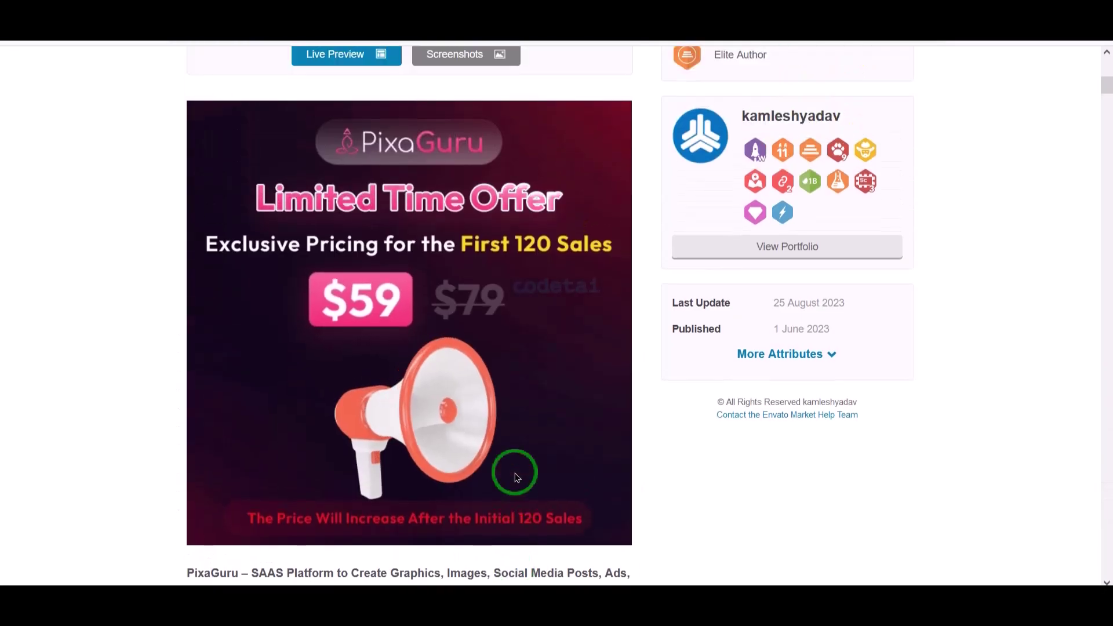
scroll(516, 477, up, 9)
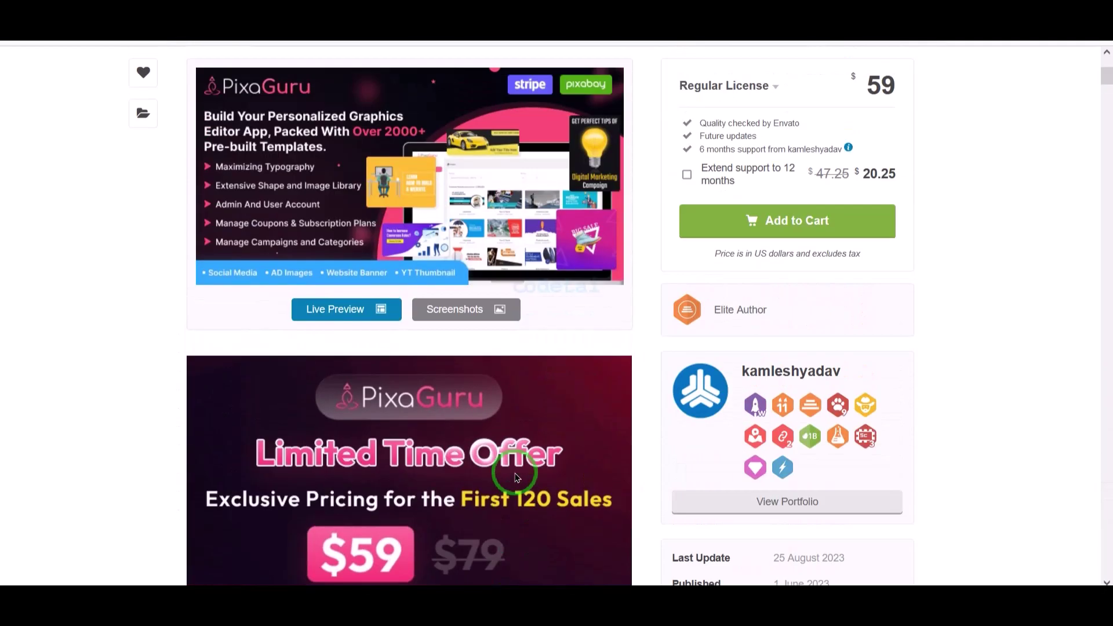
scroll(522, 475, down, 2)
- Add PixaGuru to the CodeCanyon cart and proceed to checkout
scroll(533, 472, up, 2)
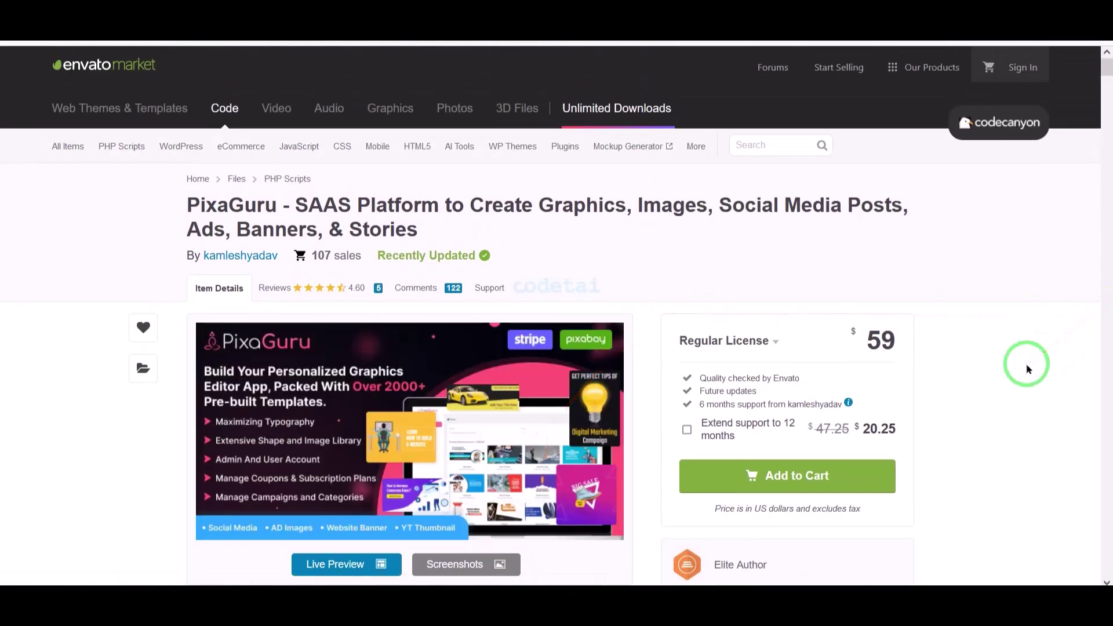
scroll(1026, 365, down, 2)
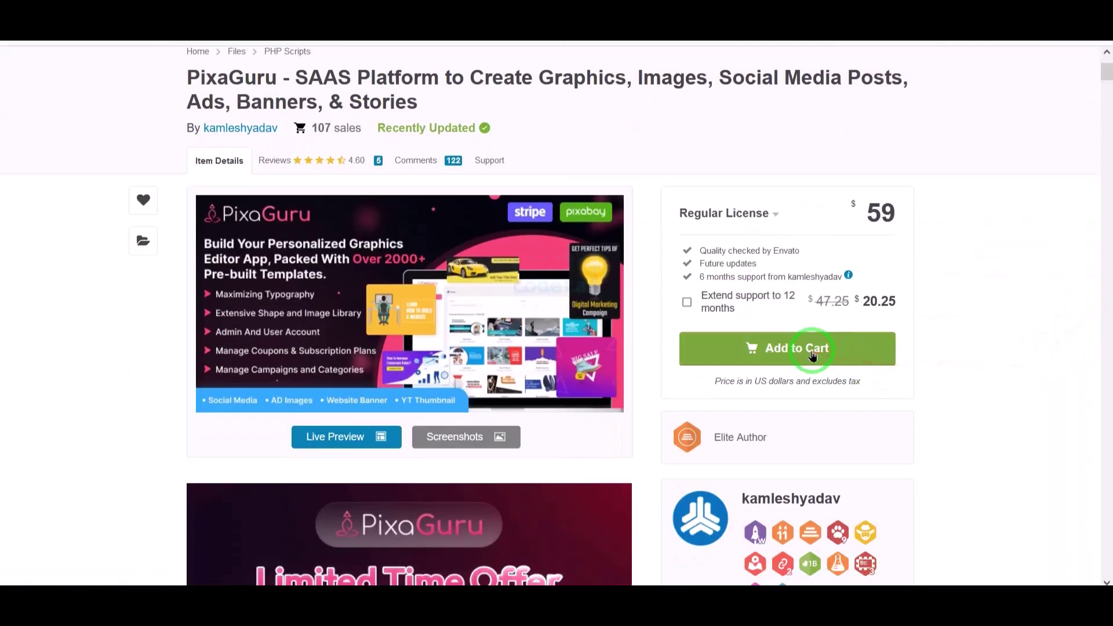
click(812, 351)
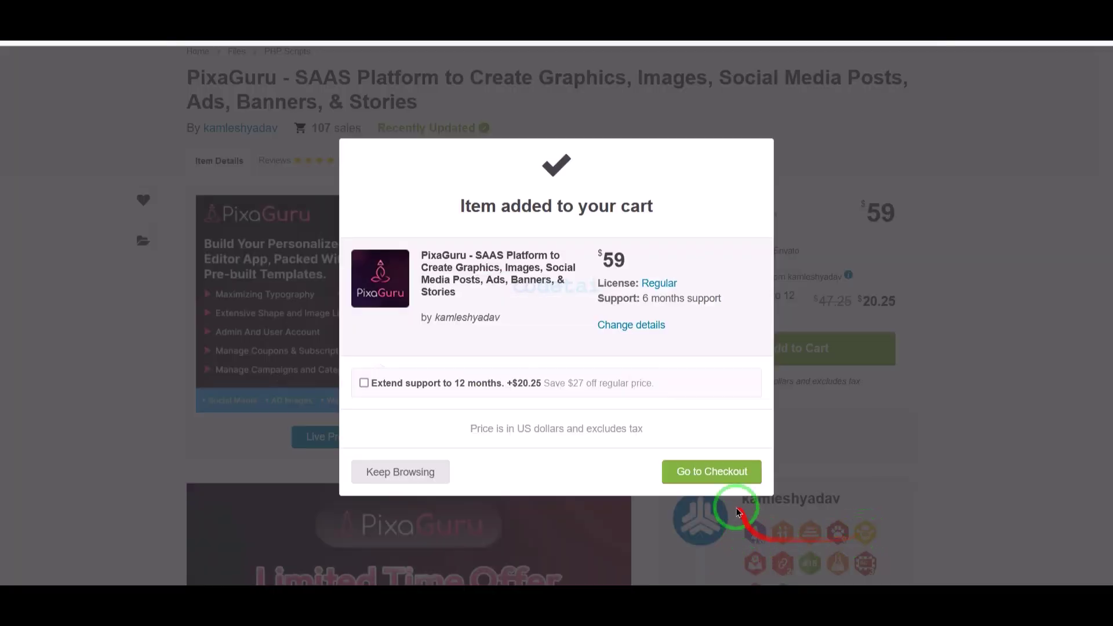
click(721, 474)
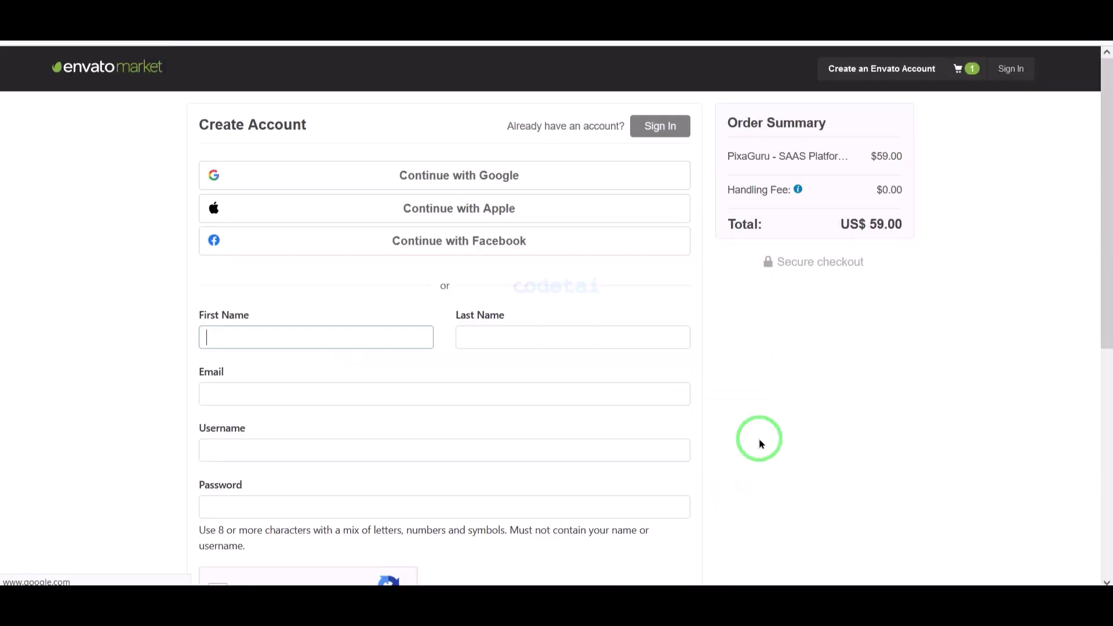
- Review the Create Account form, outlining the social sign-up options and the US$ 59.00 summary
scroll(758, 442, down, 7)
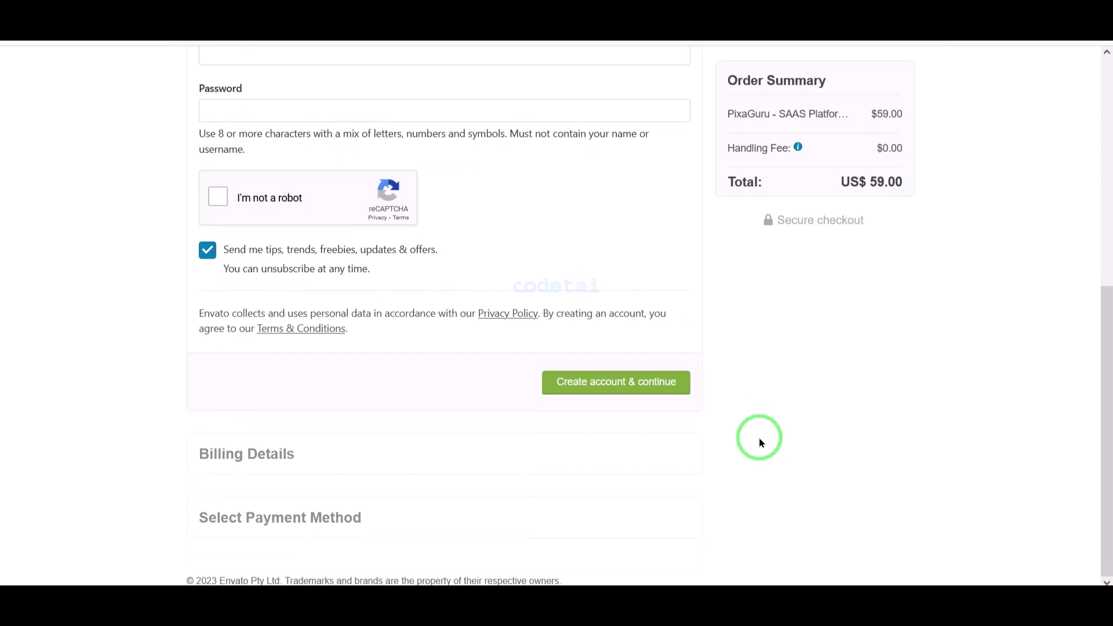
scroll(733, 459, up, 7)
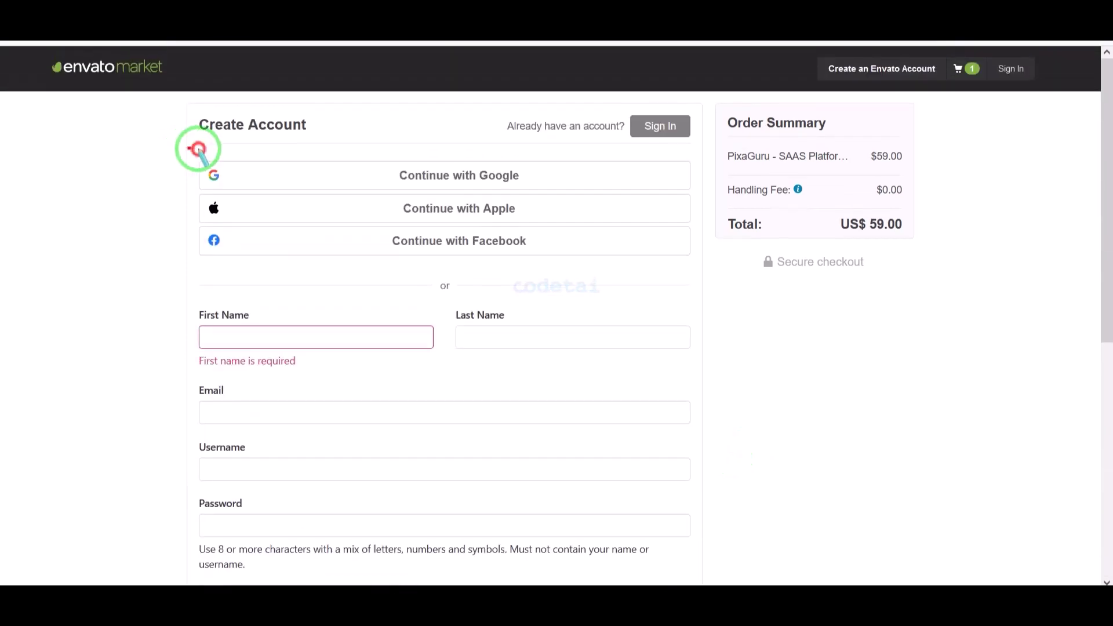
mouse_move(196, 149)
mouse_down()
mouse_move(437, 228)
mouse_move(633, 276)
mouse_move(697, 265)
mouse_up()
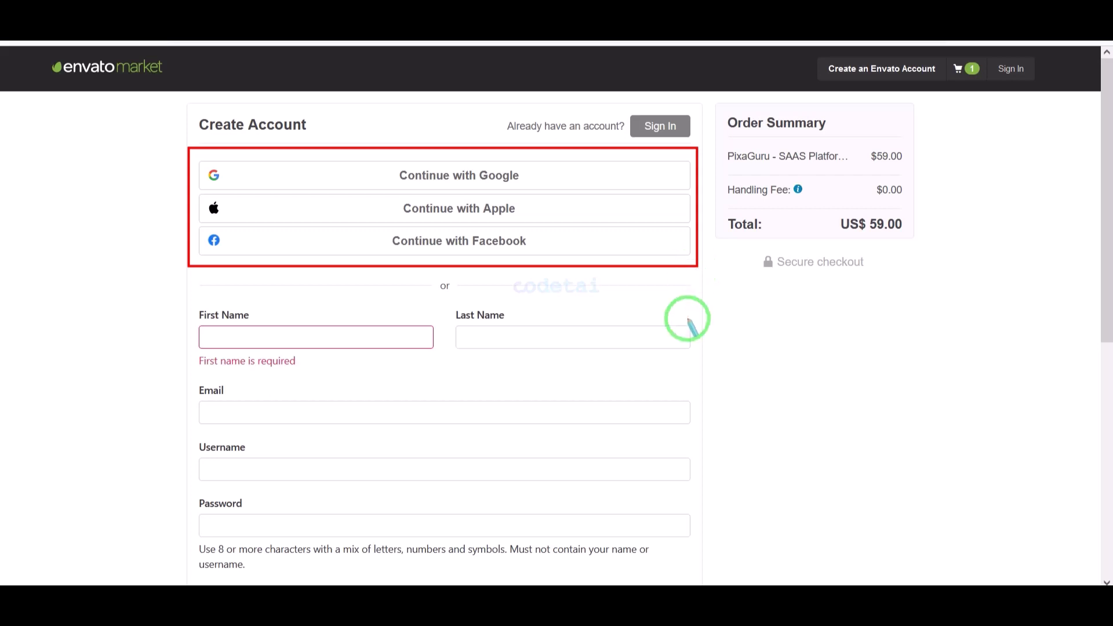
scroll(681, 316, down, 4)
mouse_move(191, 50)
mouse_down()
mouse_move(514, 226)
mouse_move(689, 340)
mouse_move(698, 411)
mouse_up()
scroll(537, 435, down, 3)
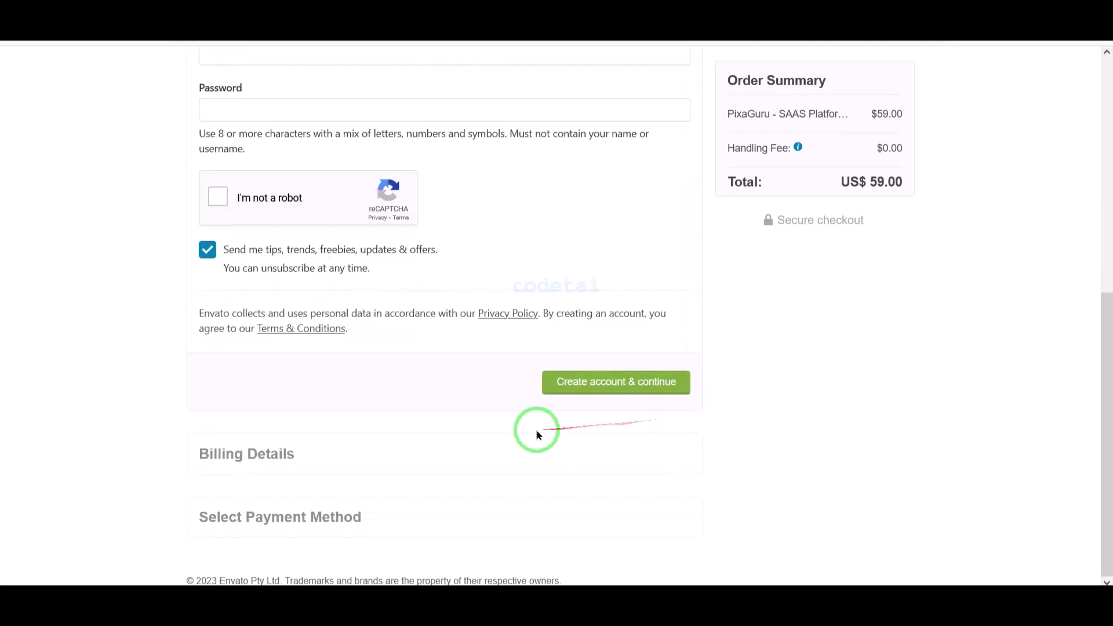
scroll(571, 423, up, 8)
- Sign in to the checkout with the existing account's saved username and password
click(635, 127)
scroll(557, 244, down, 2)
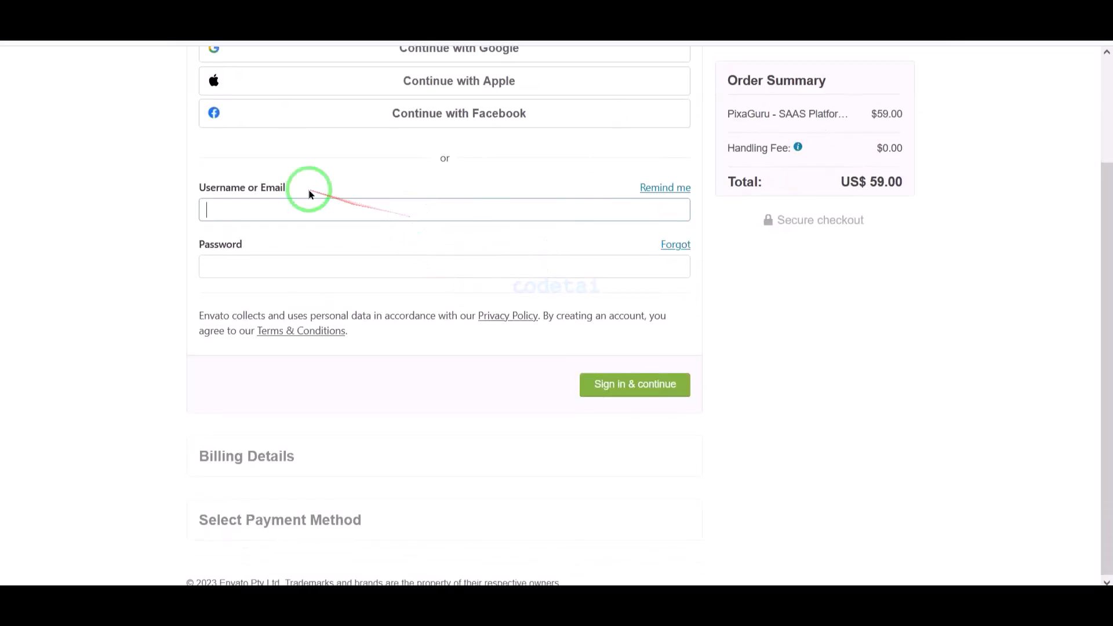
text(c)
click(293, 228)
click(293, 268)
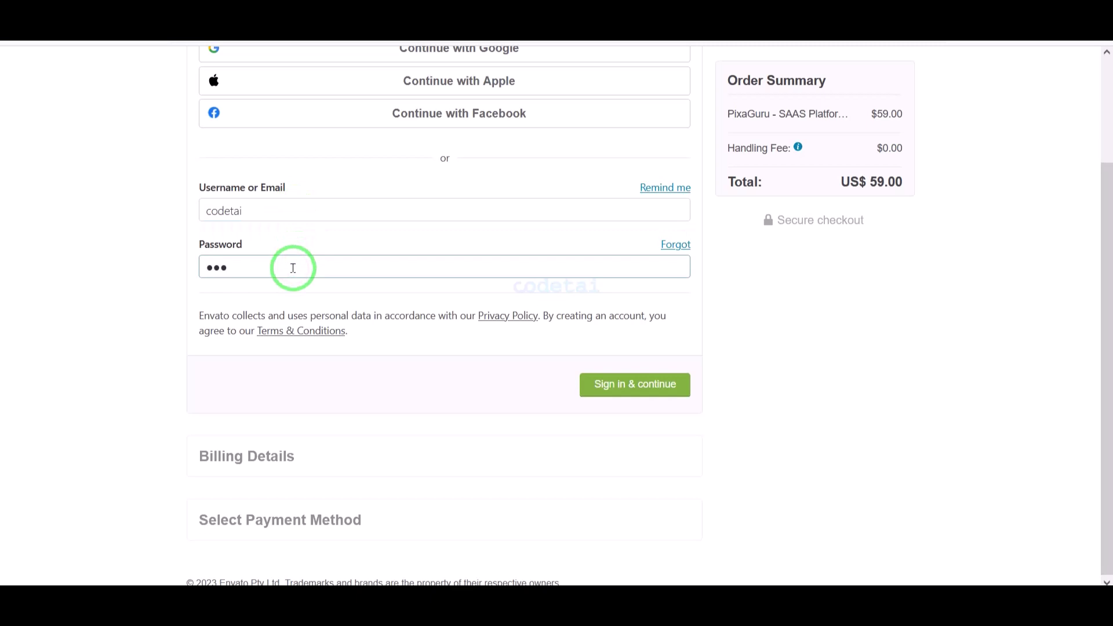
click(683, 385)
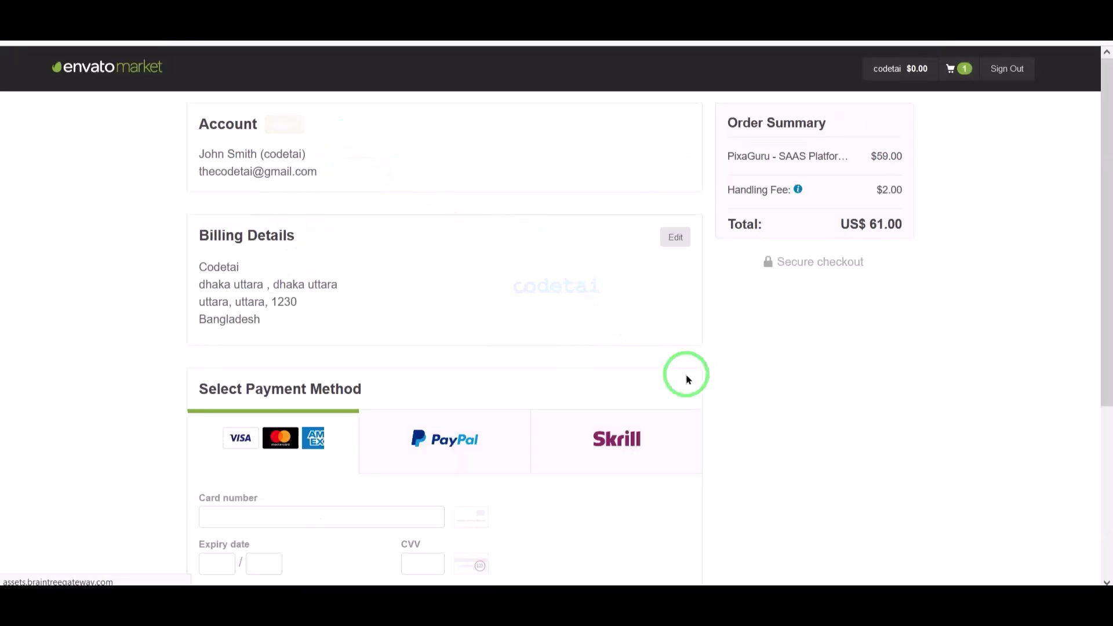
- Save the billing details and start card payment, noting the payment method and accepted card types
click(666, 240)
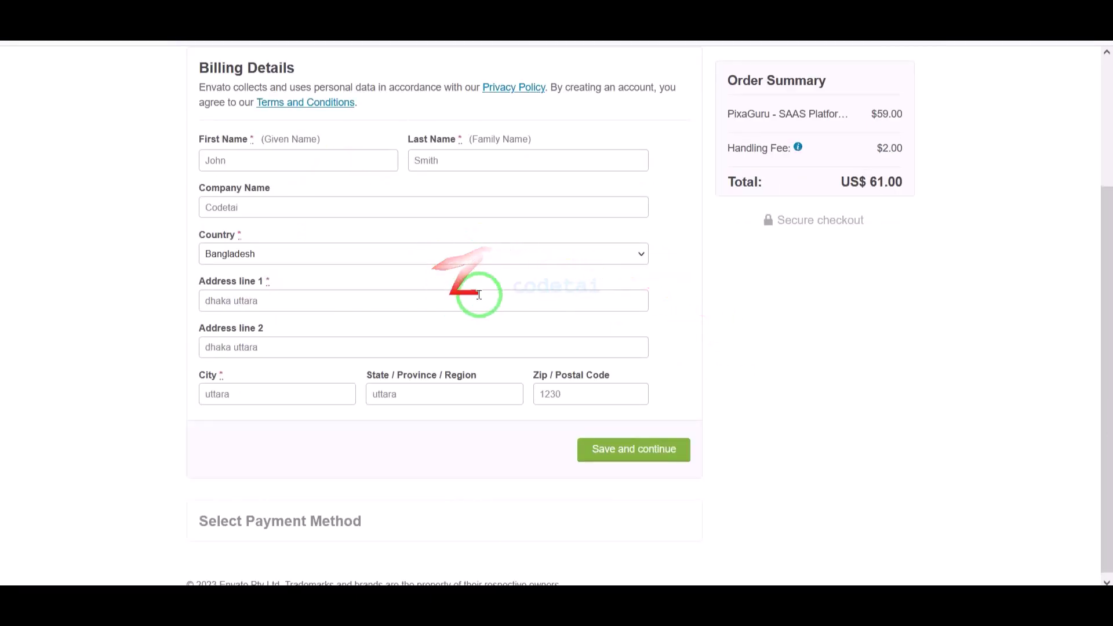
click(642, 460)
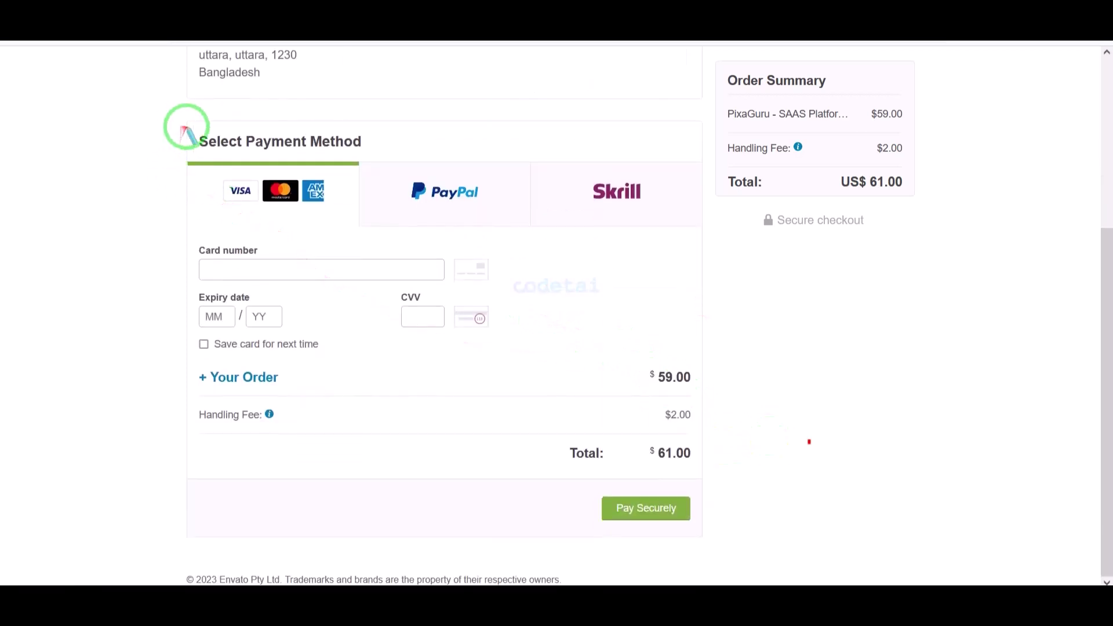
drag(175, 114, 707, 233)
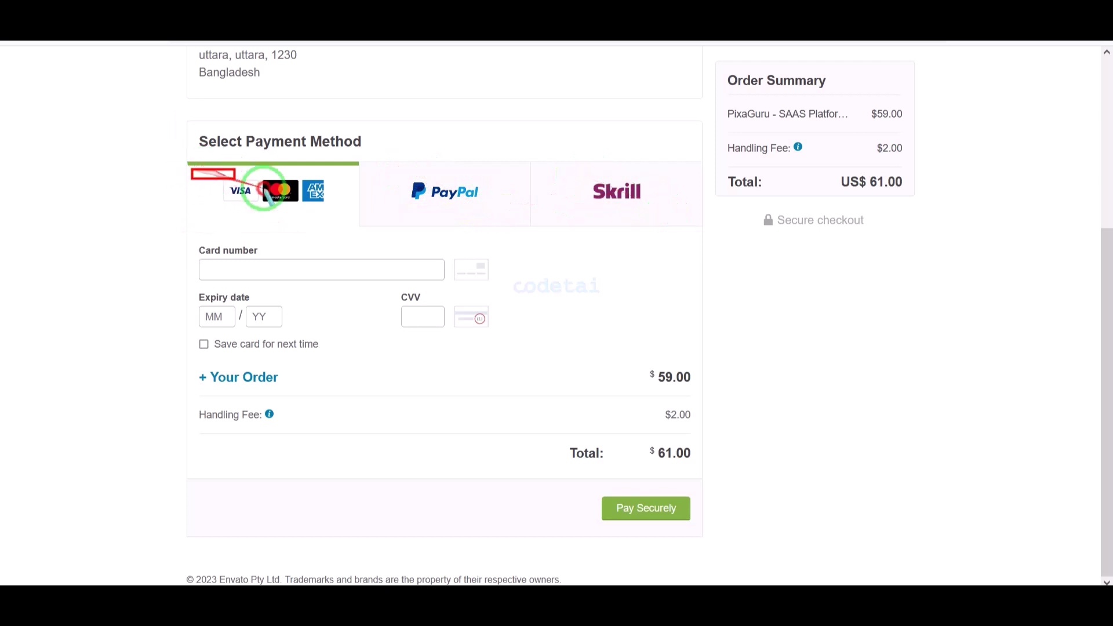
drag(263, 191, 335, 210)
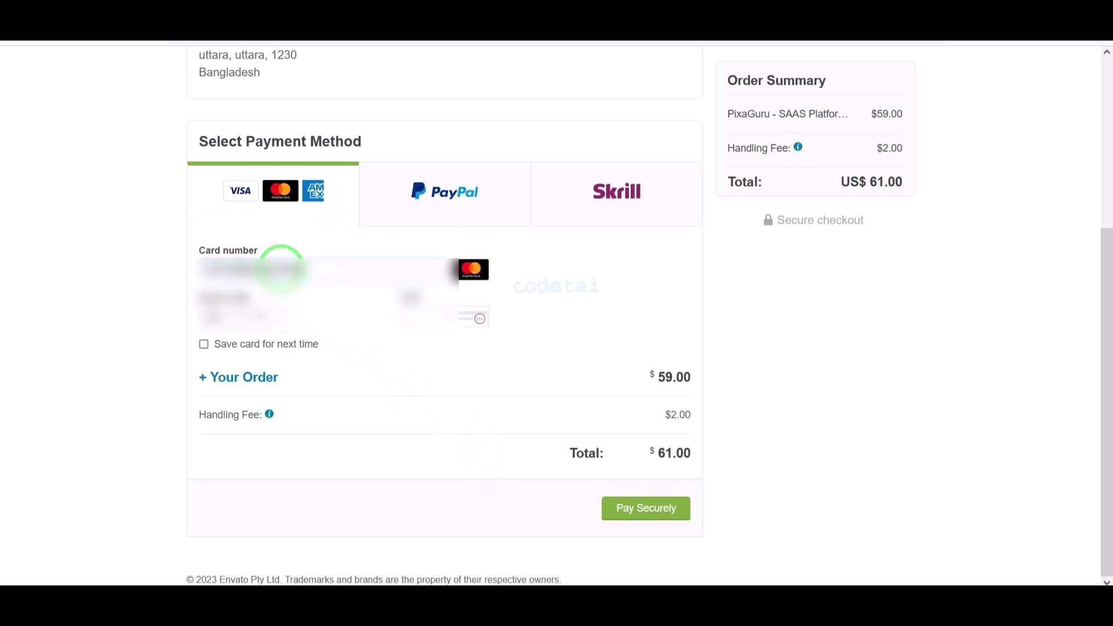
click(223, 312)
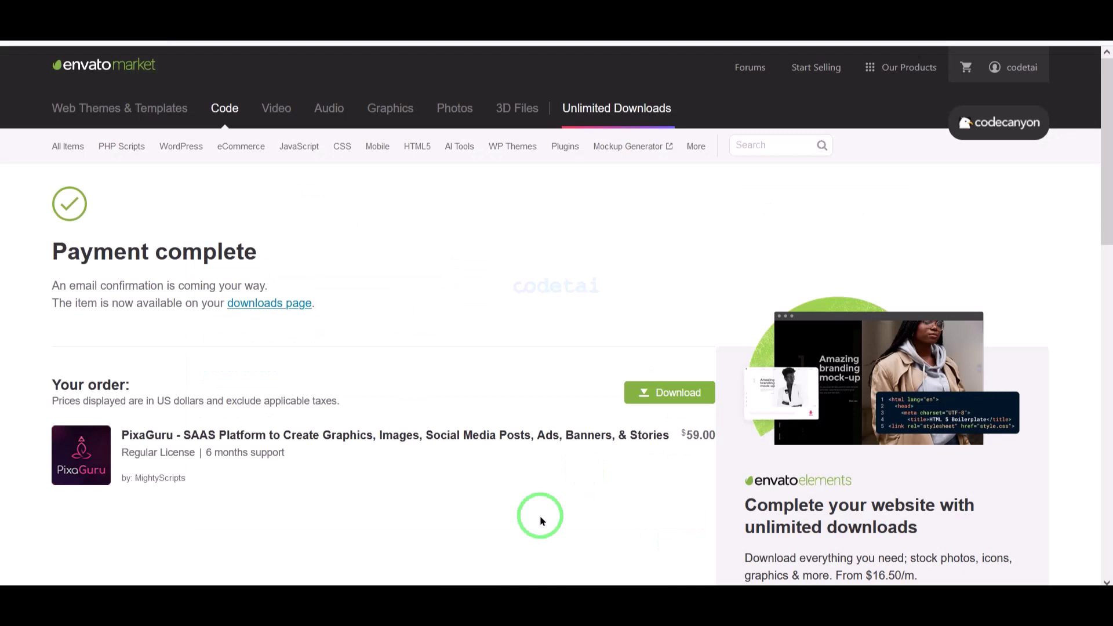
- Go to the account's Downloads page and show PixaGuru's download options
click(994, 68)
click(932, 174)
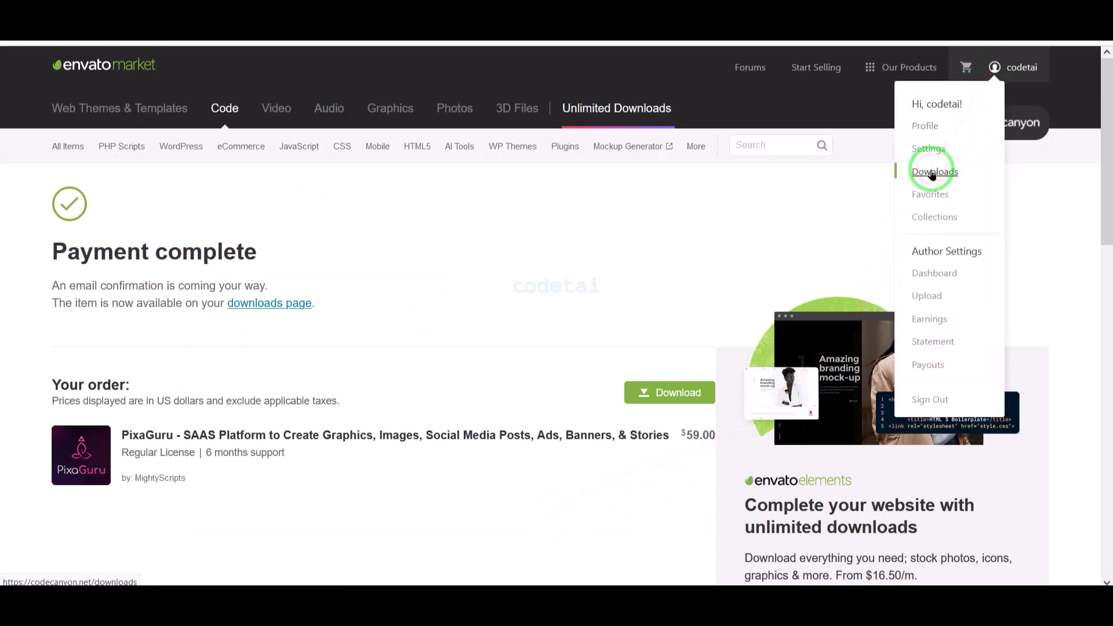
click(578, 518)
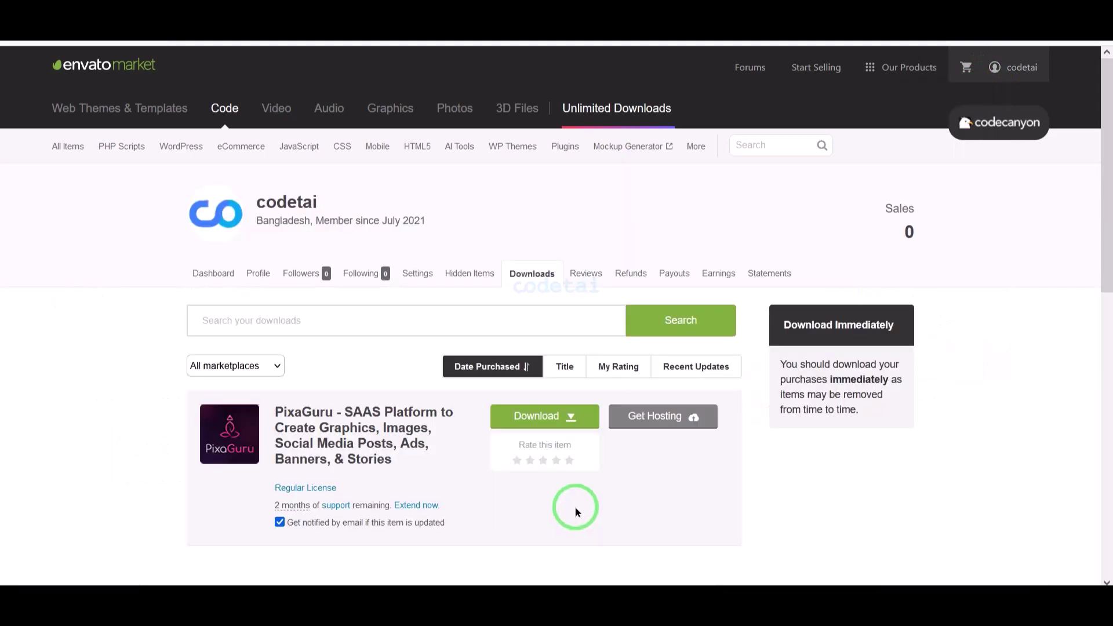
click(568, 417)
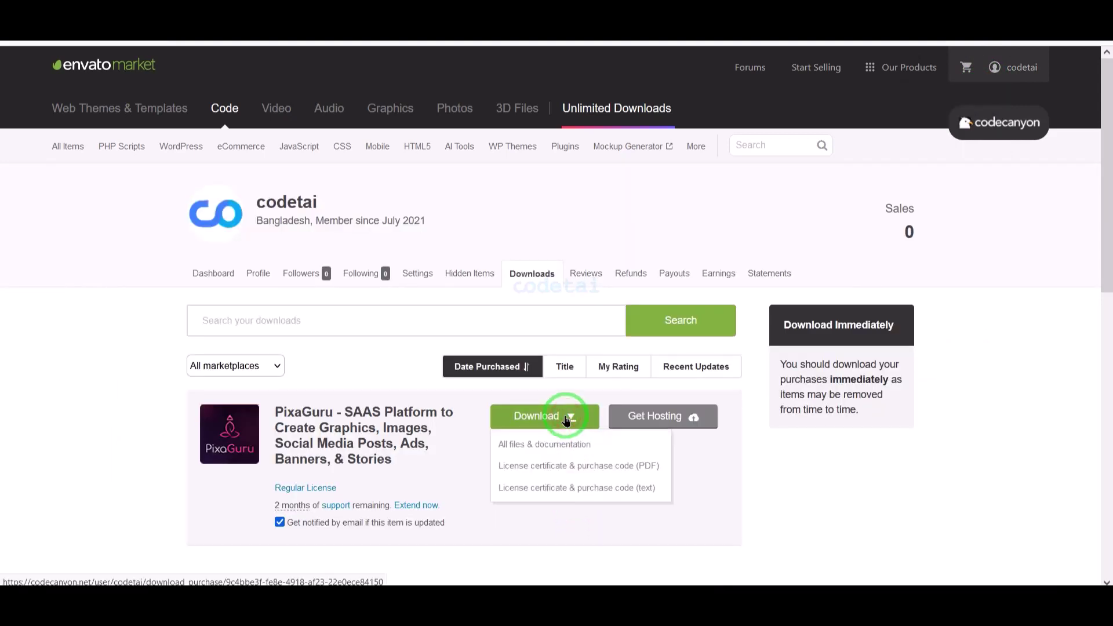
- Download All files & documentation plus the license certificate PDF and text files
click(509, 443)
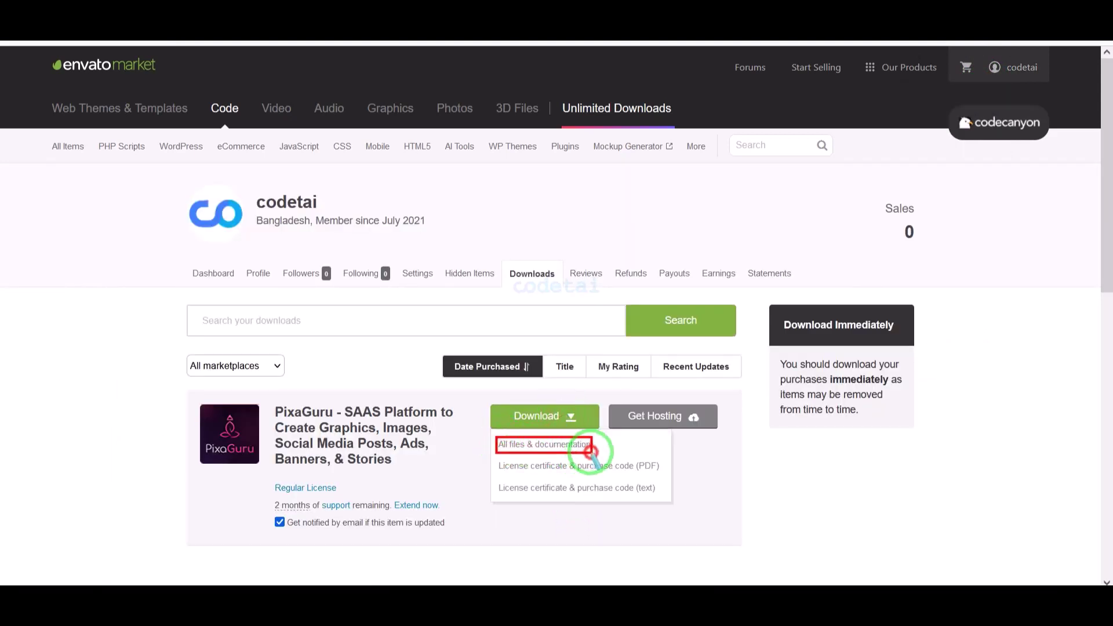
drag(550, 469, 658, 476)
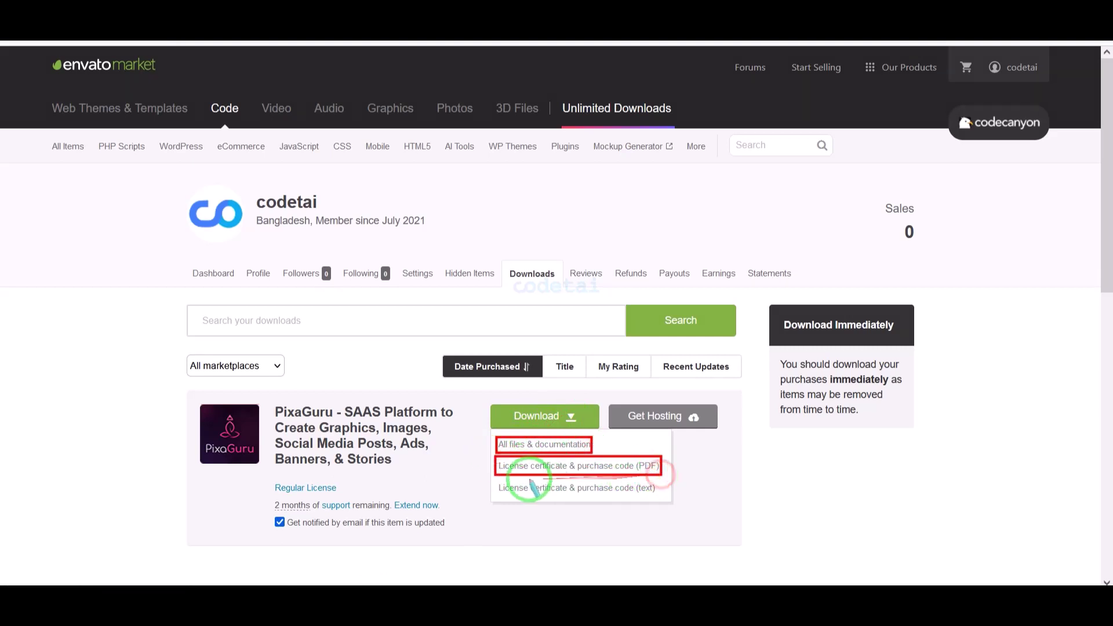
drag(494, 481, 639, 496)
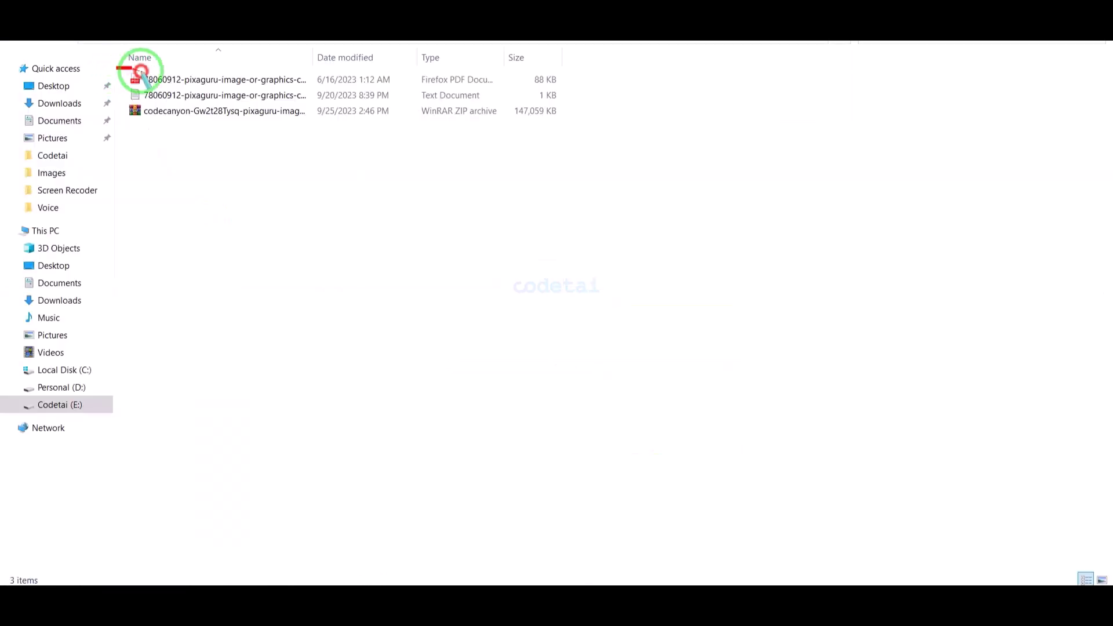
mouse_move(140, 71)
mouse_down()
mouse_move(447, 129)
mouse_move(568, 127)
mouse_up()
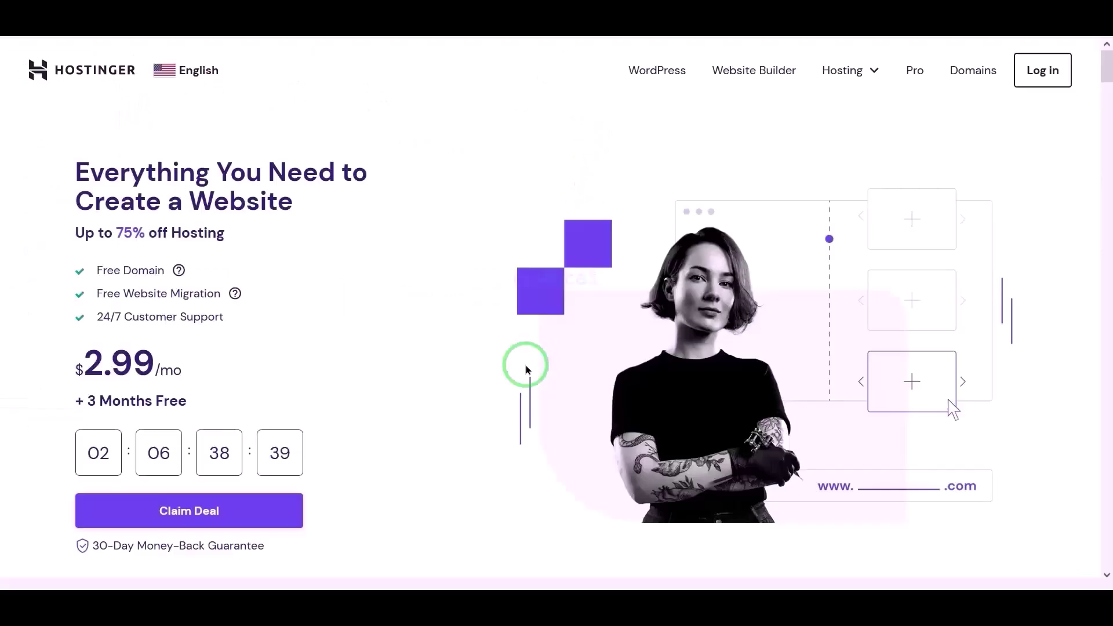
- Scroll down through the Hostinger homepage
scroll(527, 369, down, 15)
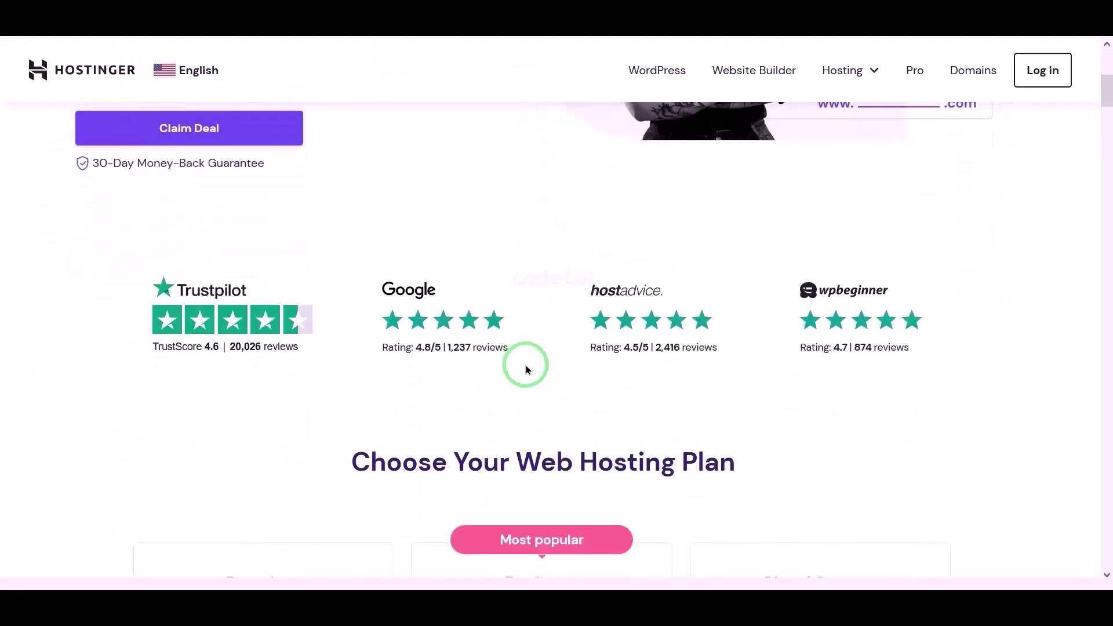
scroll(525, 365, down, 12)
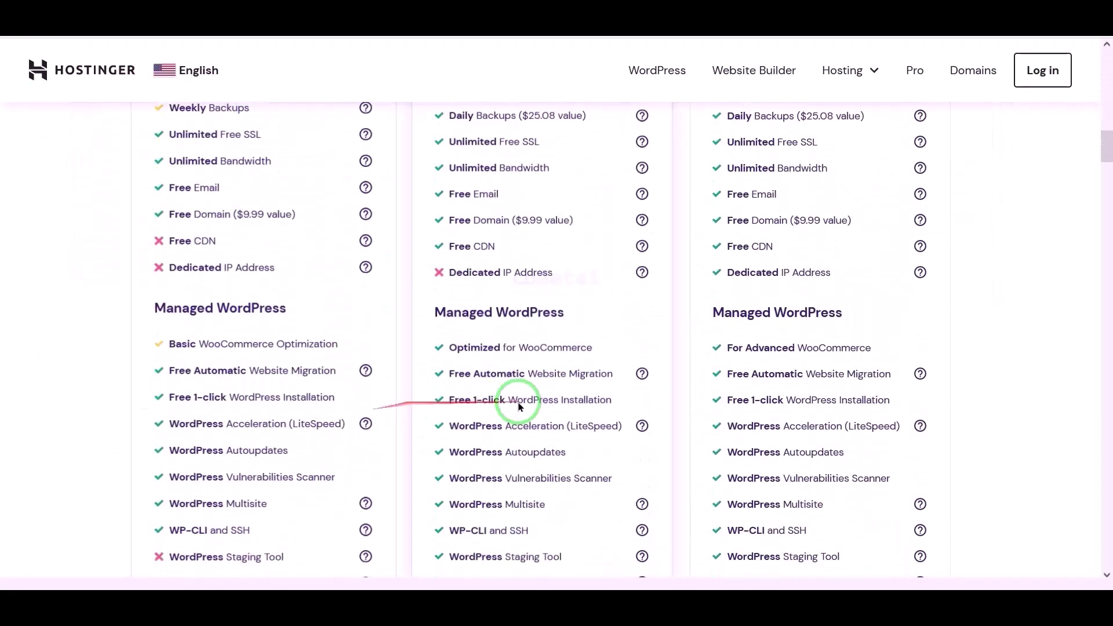
scroll(618, 392, down, 15)
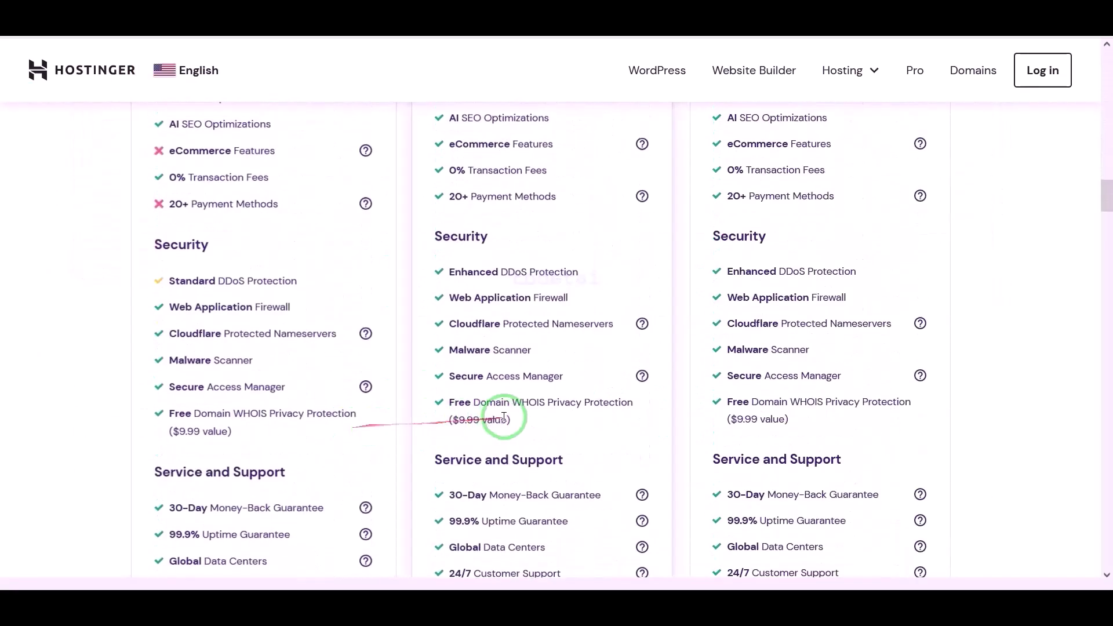
scroll(403, 430, down, 15)
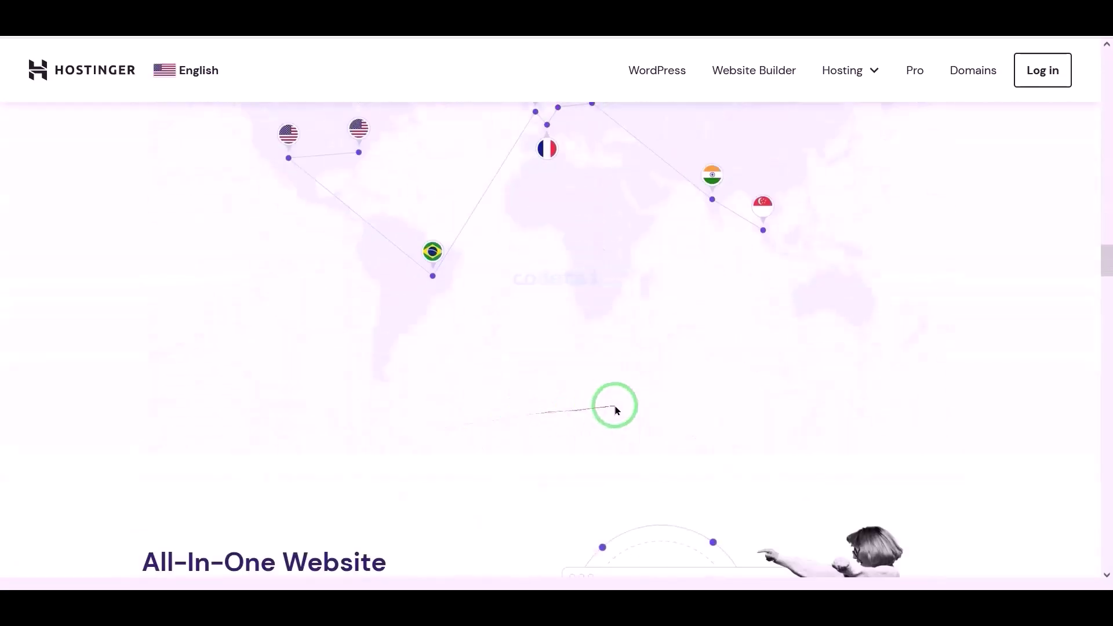
scroll(509, 417, down, 15)
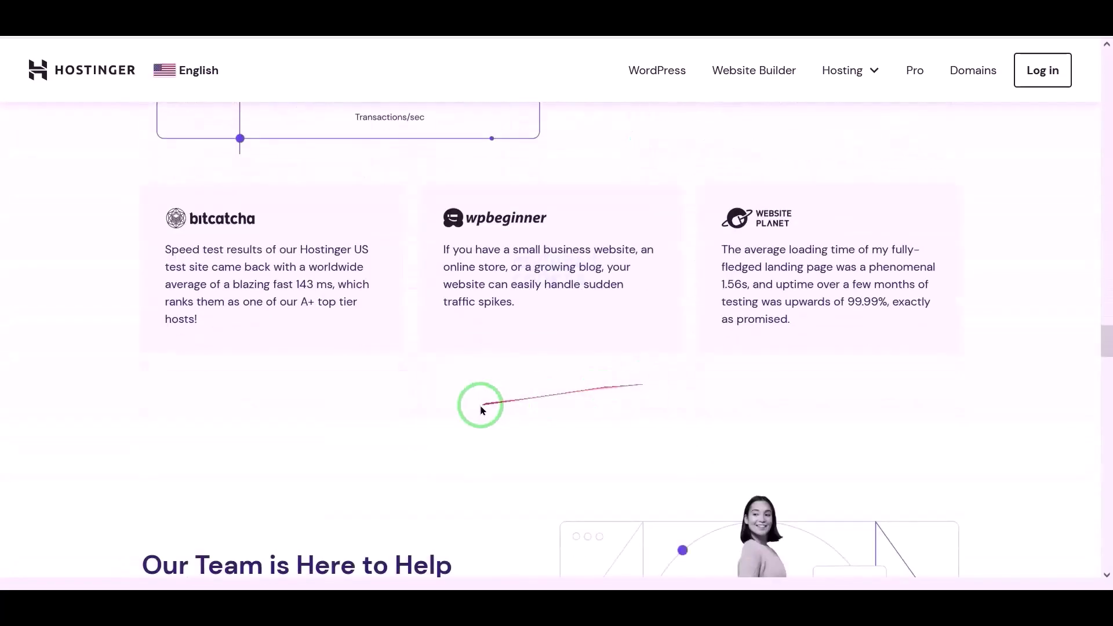
scroll(628, 414, down, 15)
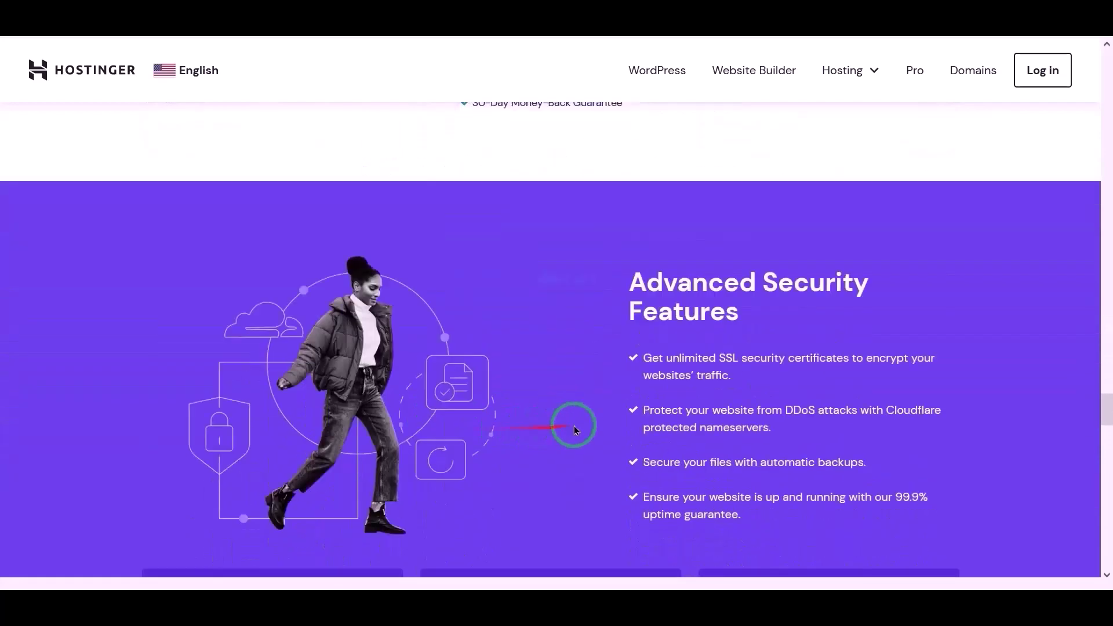
scroll(445, 452, down, 15)
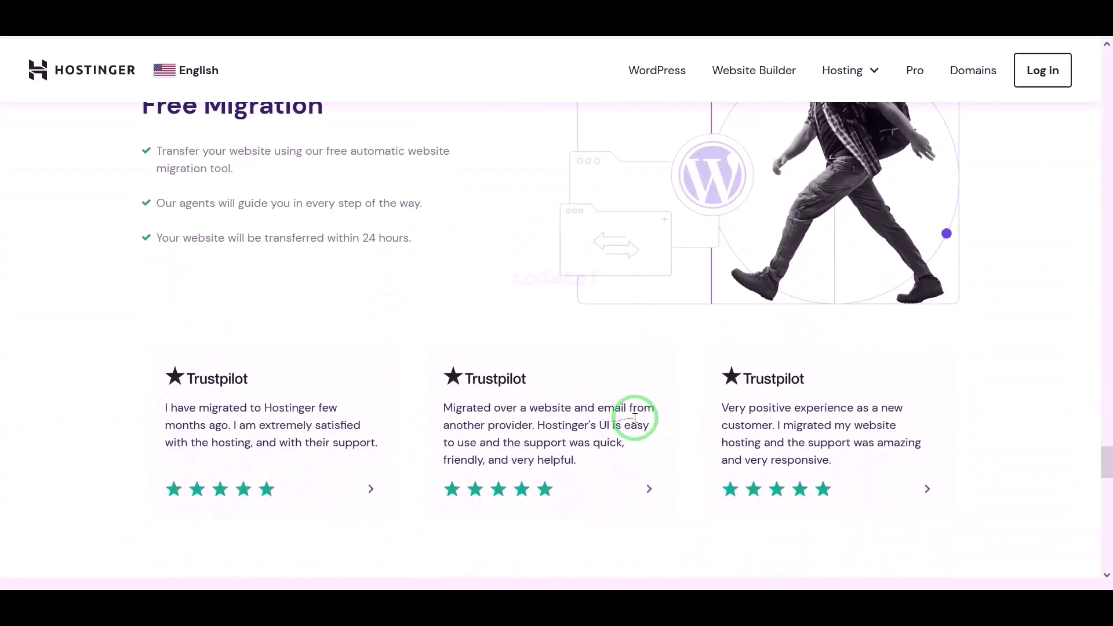
scroll(452, 451, down, 15)
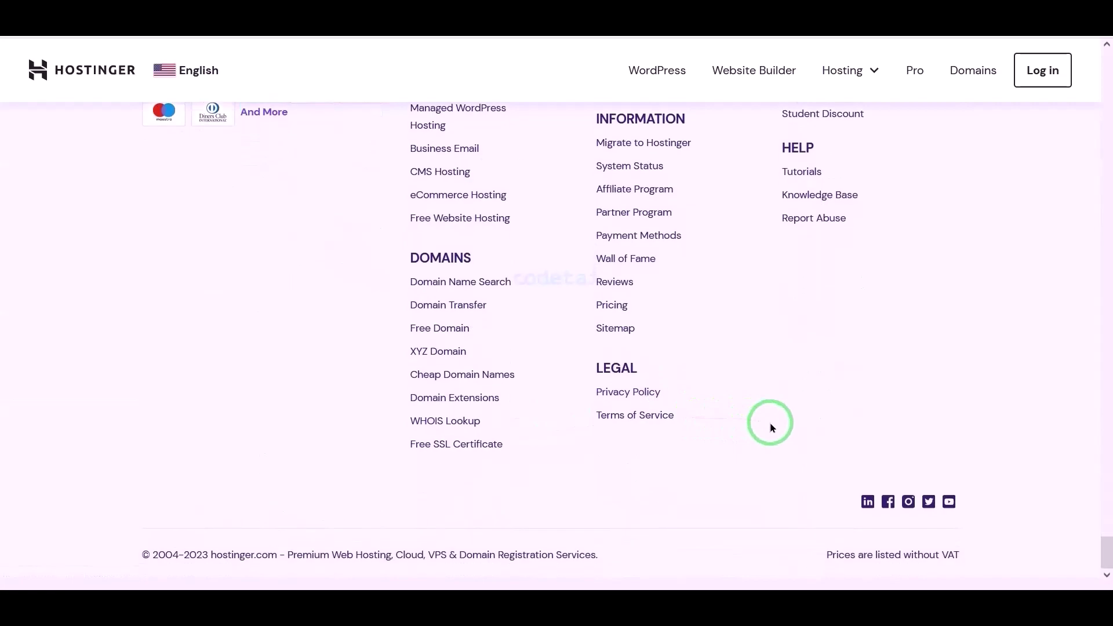
- Scroll back up to the 'Everything You Need to Create a Website' hero offering $2.99/mo
scroll(770, 425, up, 15)
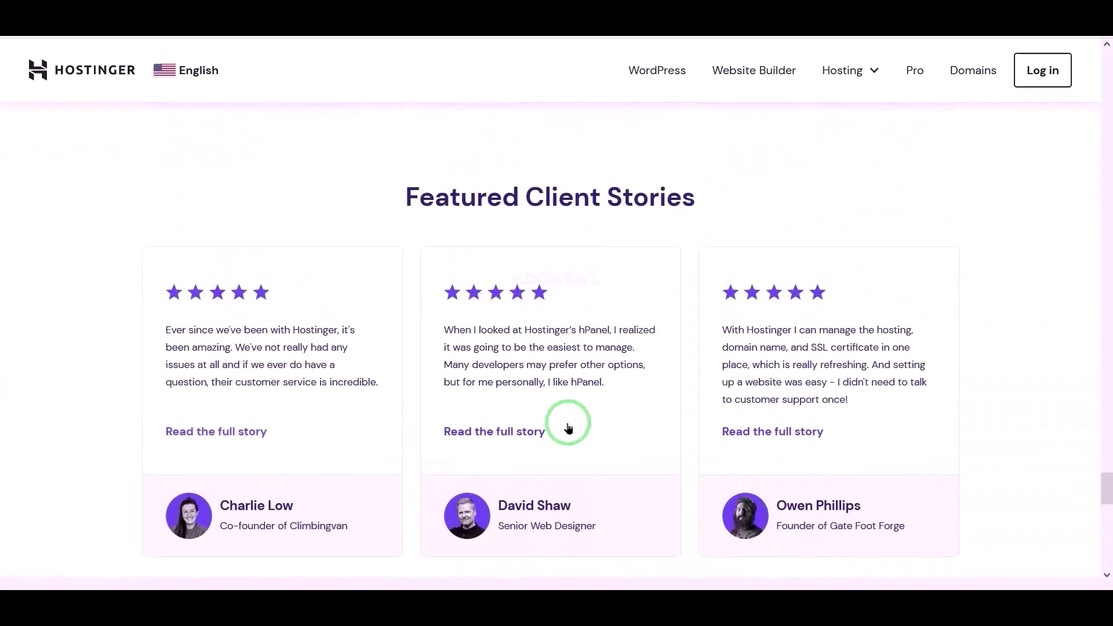
scroll(568, 428, up, 15)
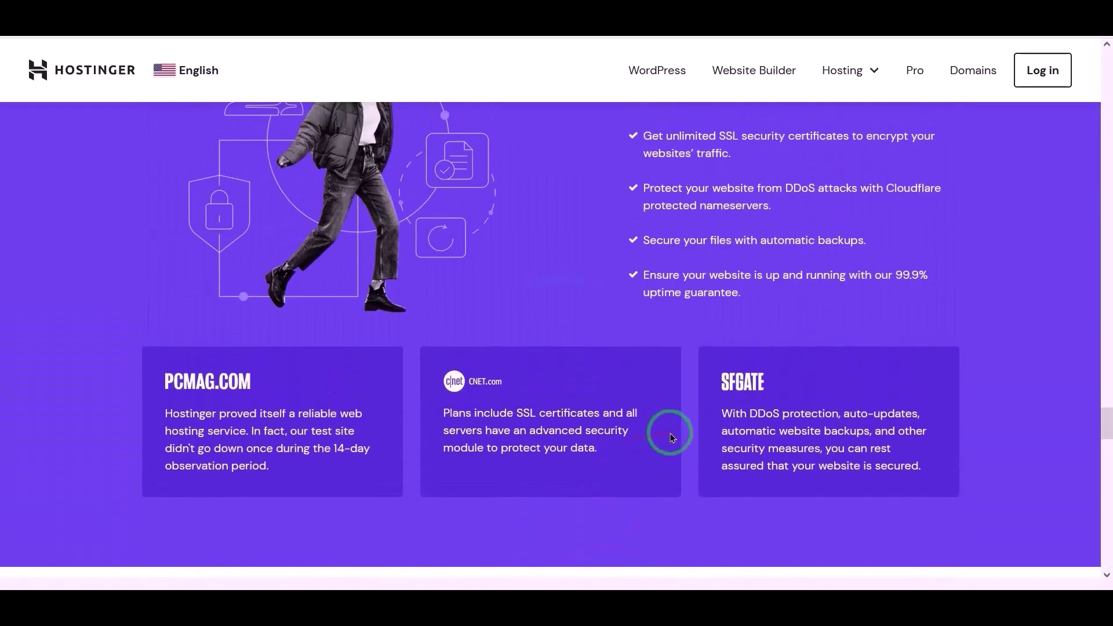
scroll(670, 436, up, 15)
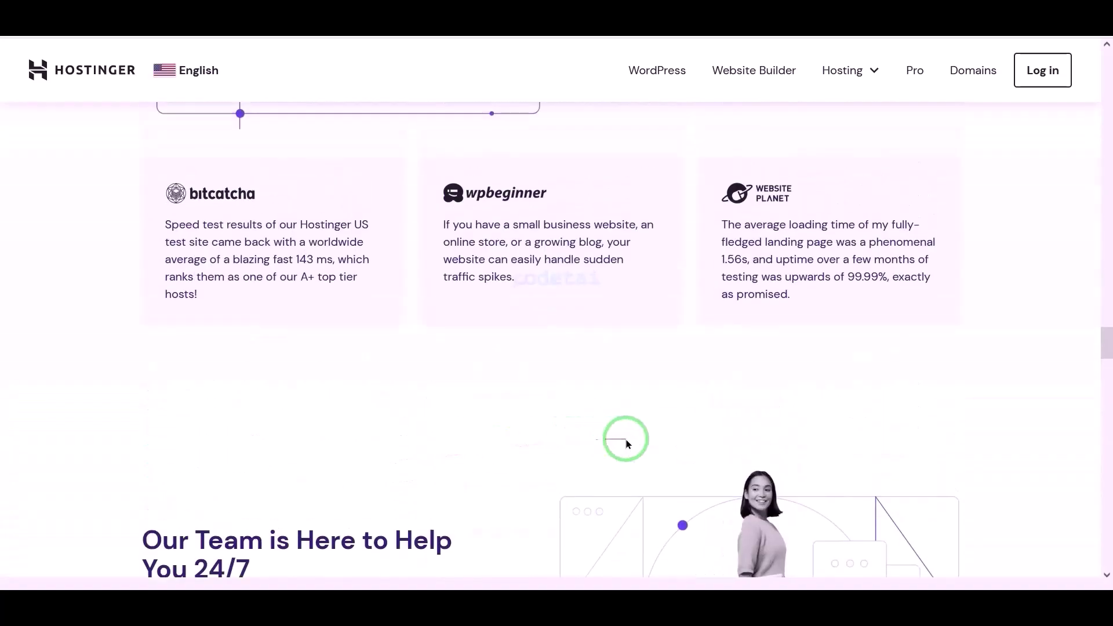
scroll(626, 443, up, 15)
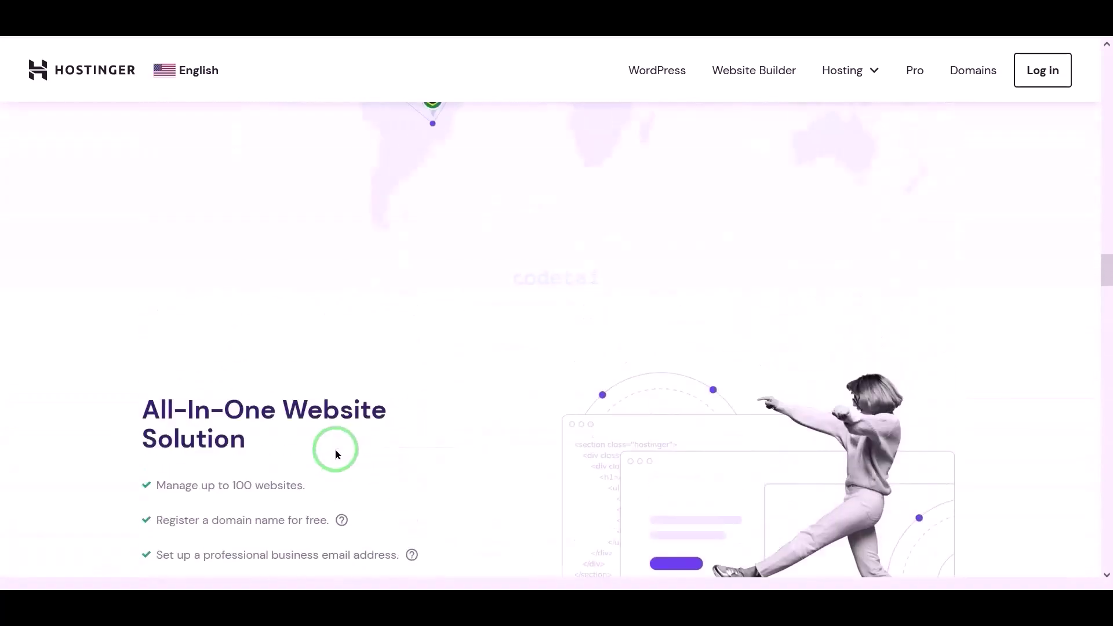
scroll(338, 454, up, 15)
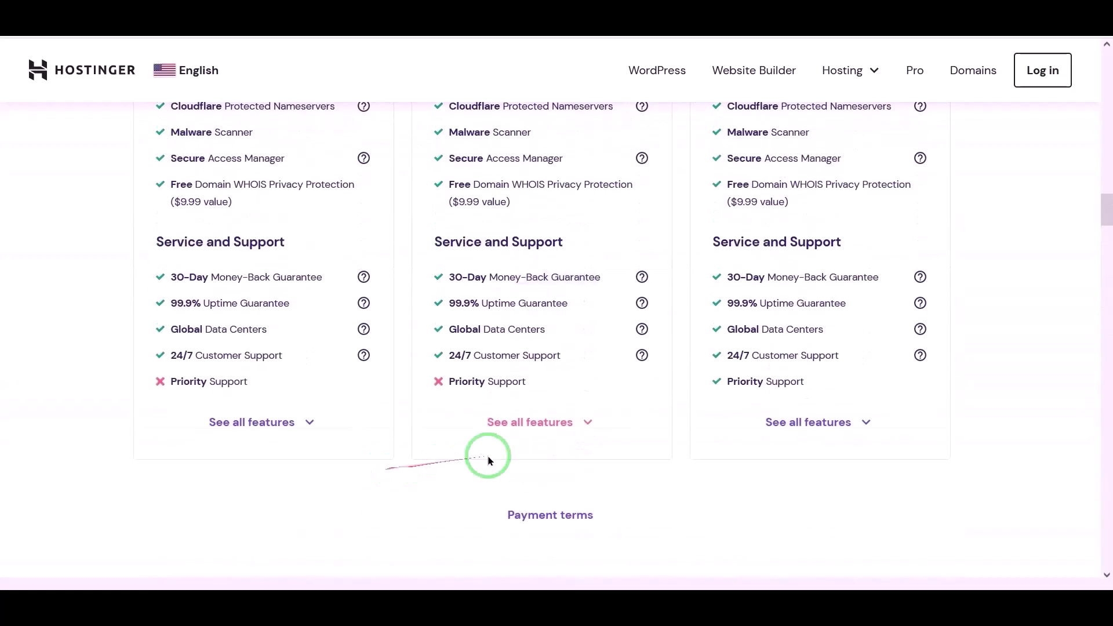
scroll(489, 461, up, 15)
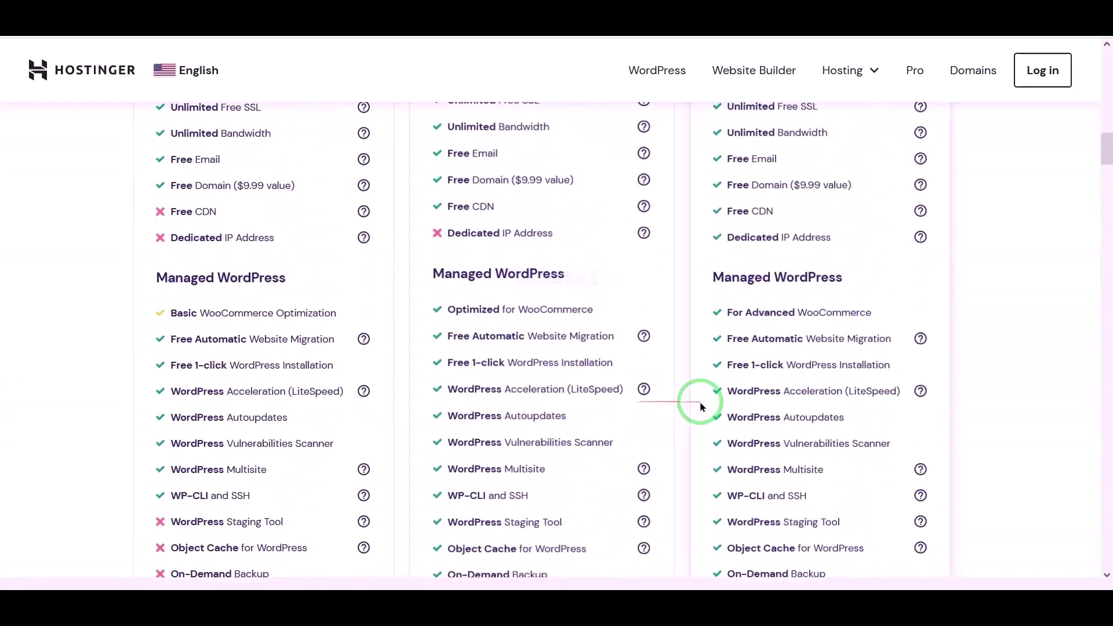
scroll(700, 400, up, 15)
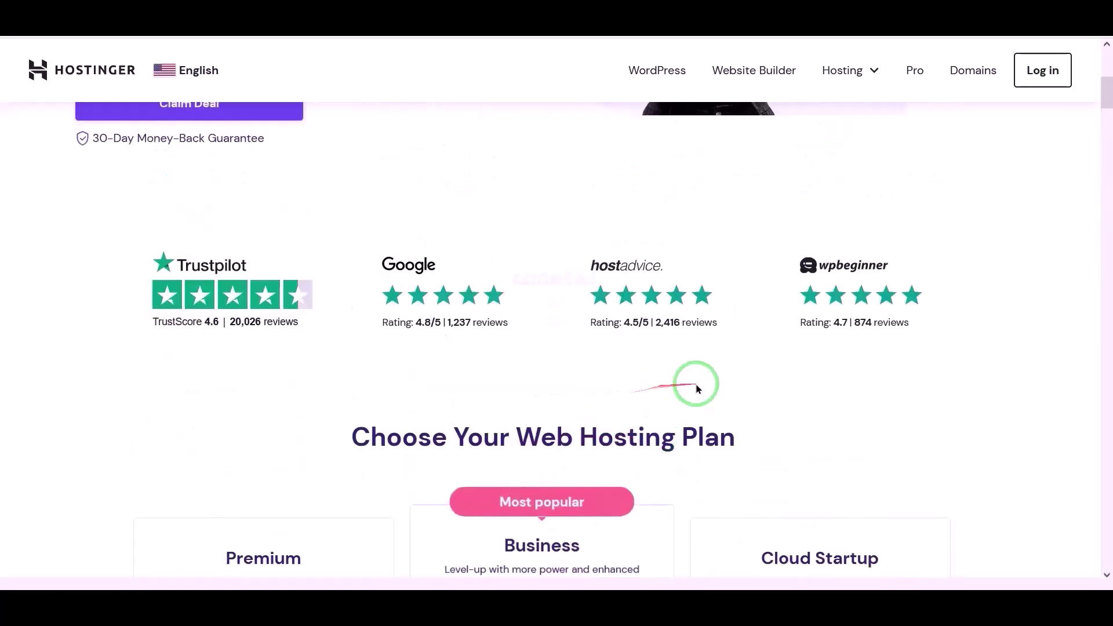
scroll(697, 389, up, 10)
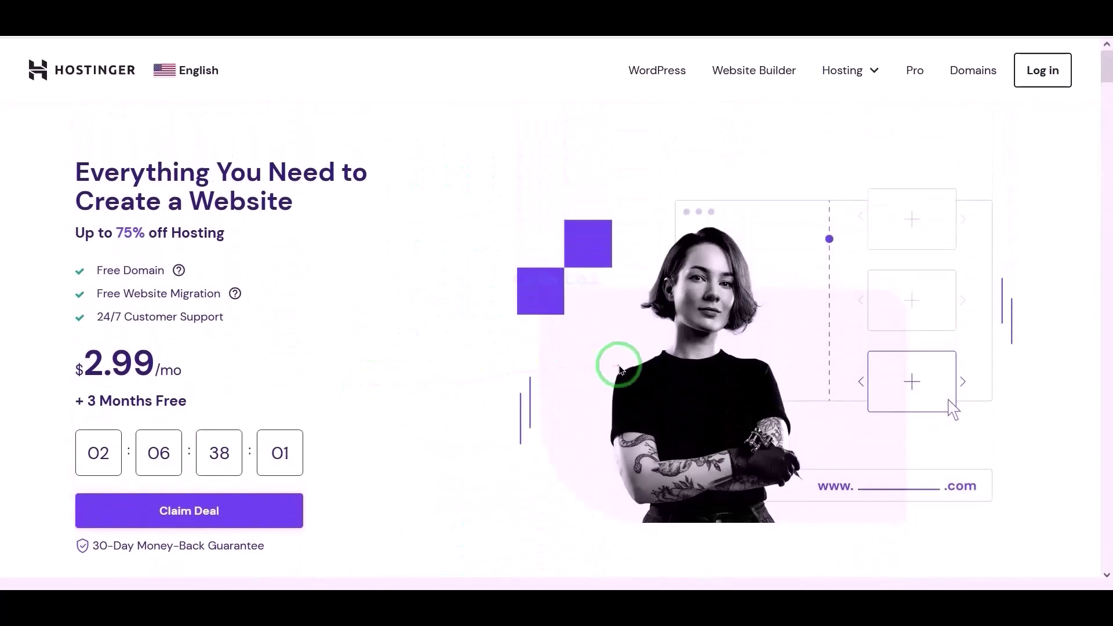
- Go to Hosting > Web Hosting and mark the second and third plans' Free Domain rows
click(828, 67)
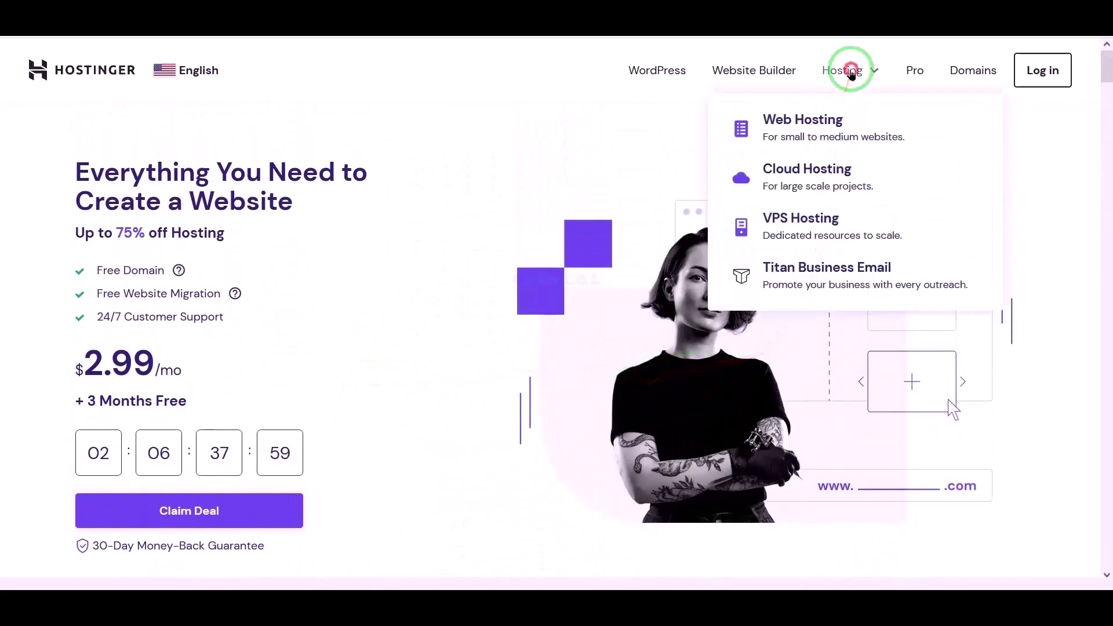
click(819, 124)
scroll(658, 238, down, 15)
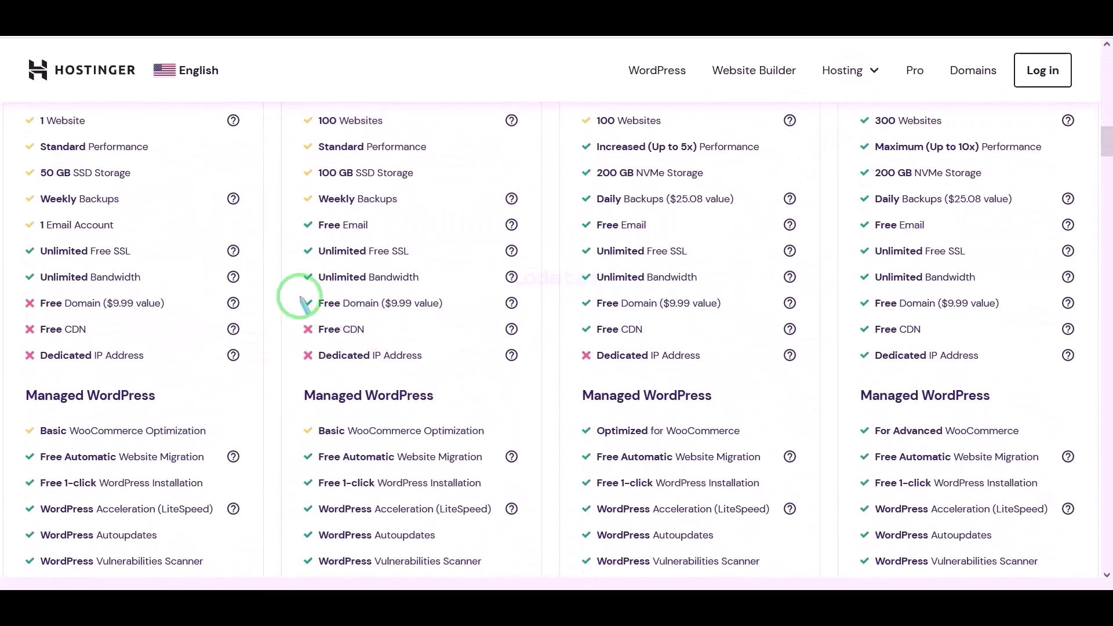
drag(351, 308, 517, 317)
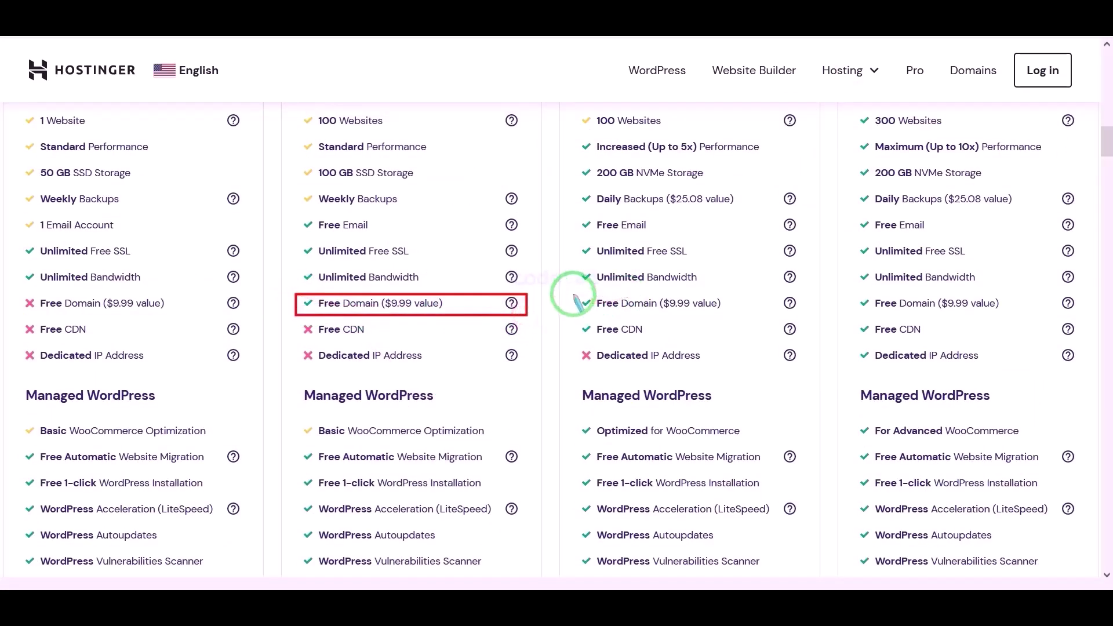
mouse_move(574, 295)
mouse_down()
mouse_move(794, 313)
mouse_move(1078, 314)
mouse_up()
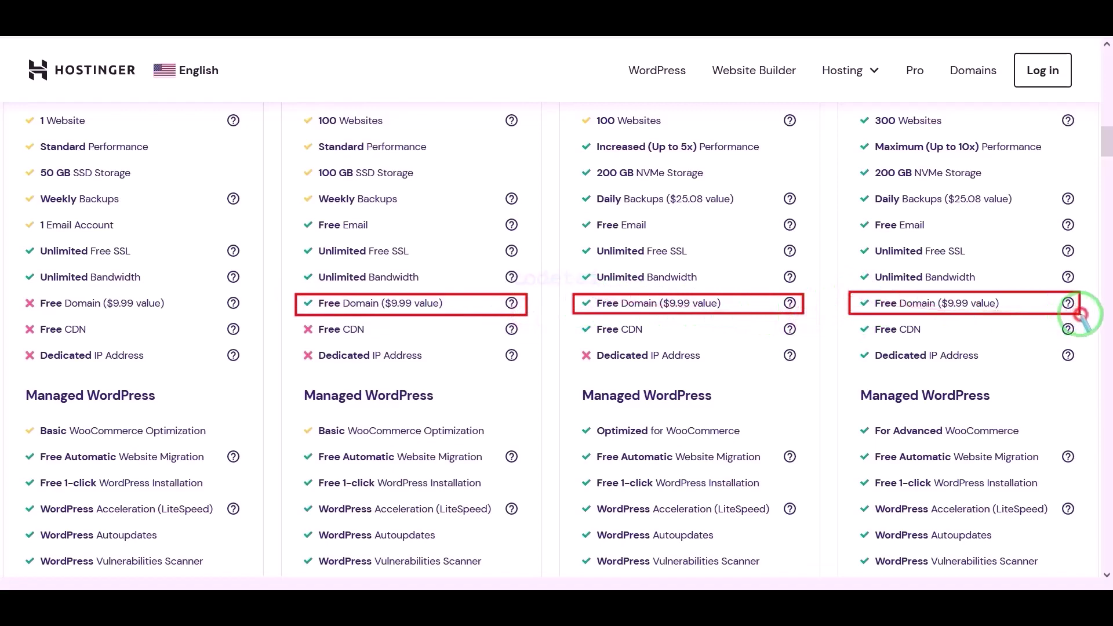
- Point out the support features, marking the 30-Day Money-Back Guarantee and each 24/7 Customer Support row
scroll(608, 319, down, 6)
scroll(398, 394, down, 10)
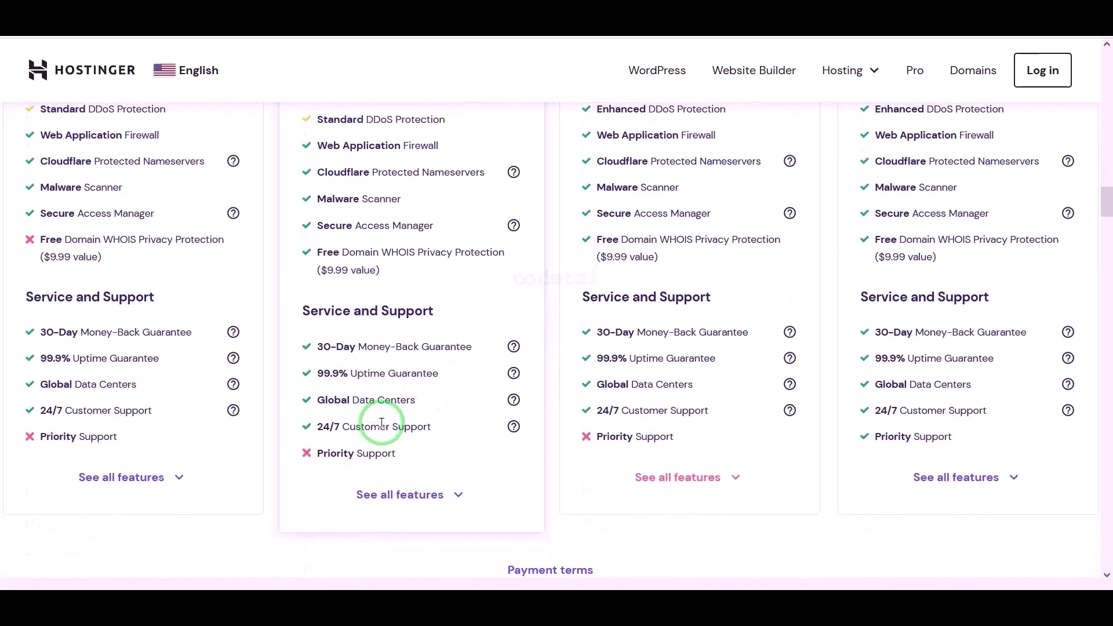
mouse_move(405, 422)
mouse_down()
mouse_move(17, 328)
mouse_move(807, 346)
mouse_up()
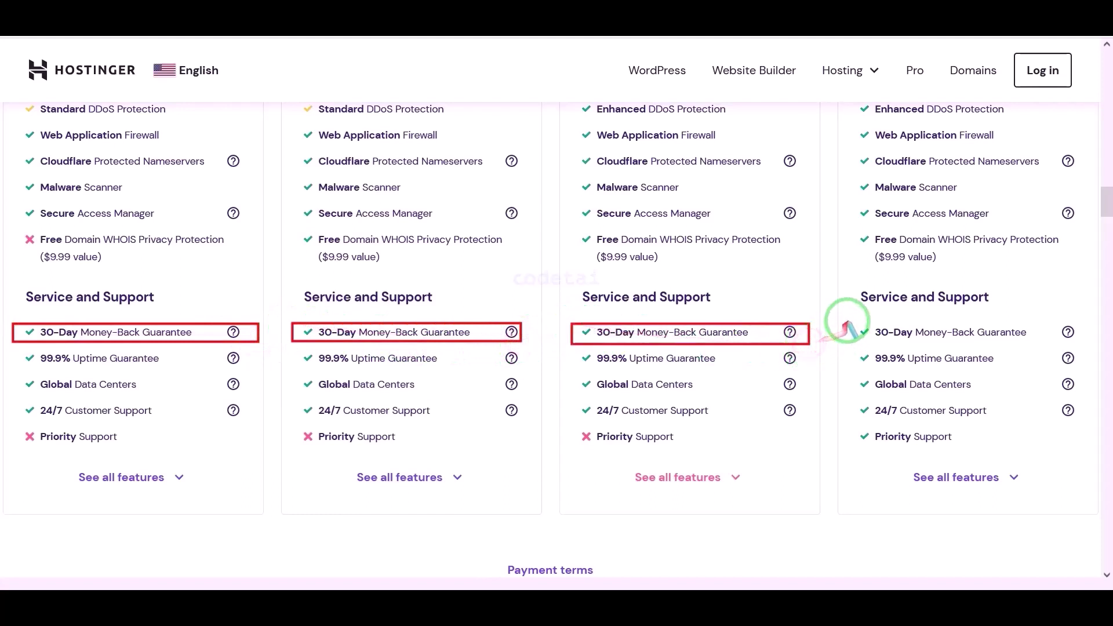
drag(881, 328, 1072, 338)
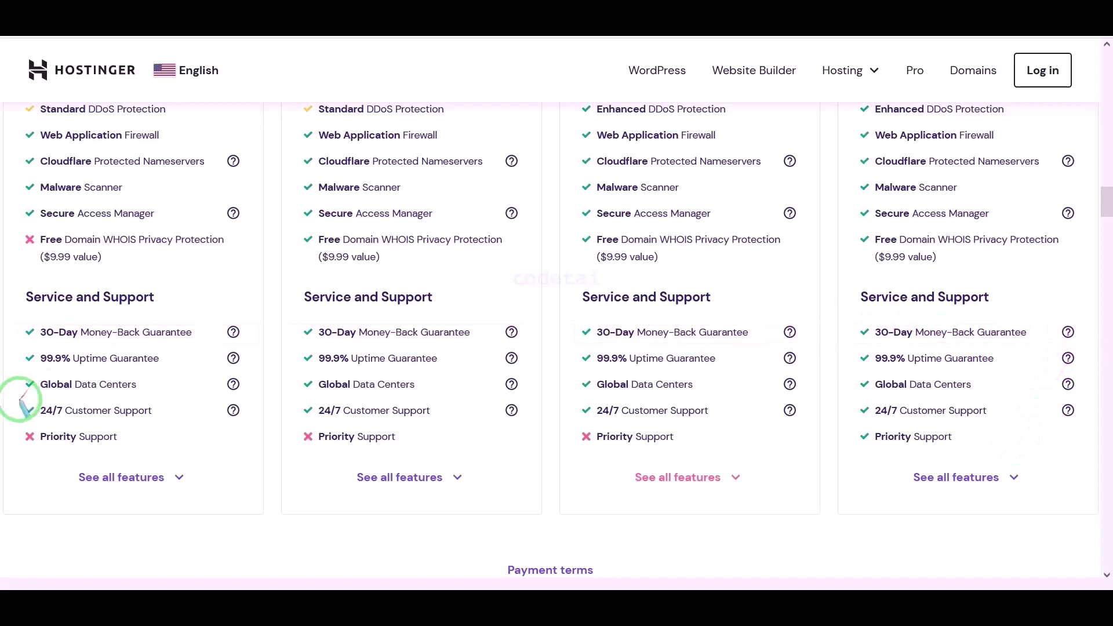
drag(15, 402, 238, 421)
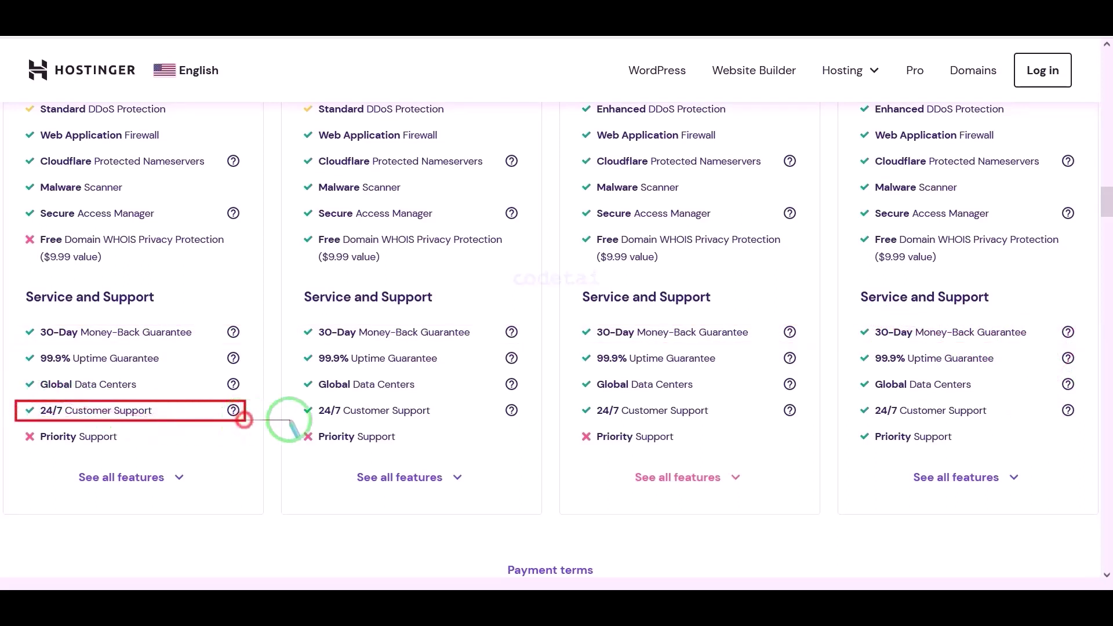
drag(323, 404, 530, 417)
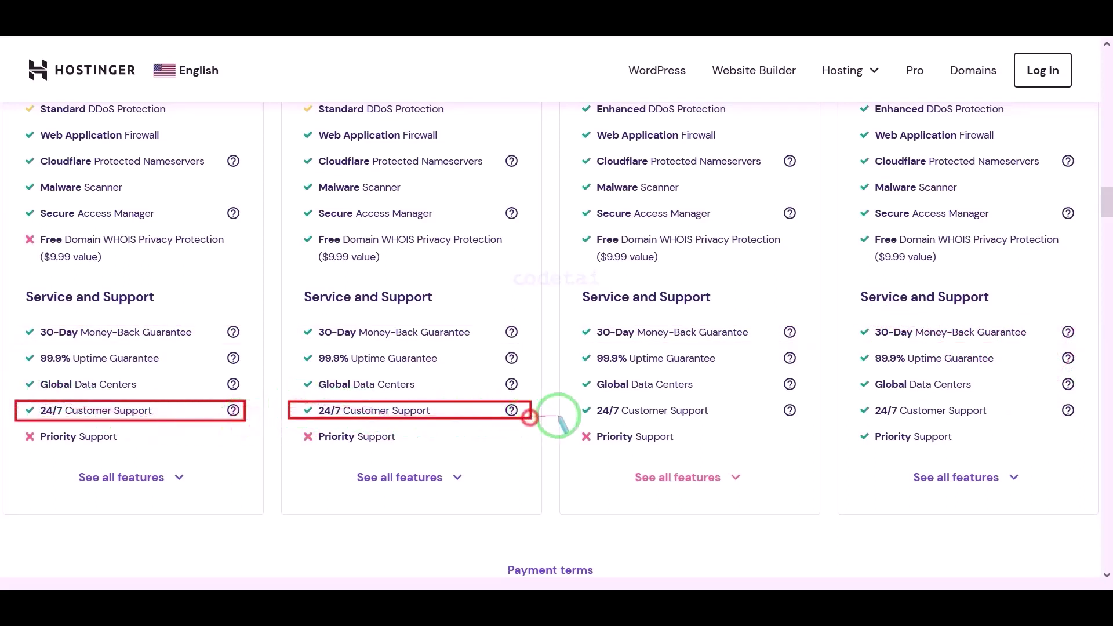
drag(712, 414, 809, 420)
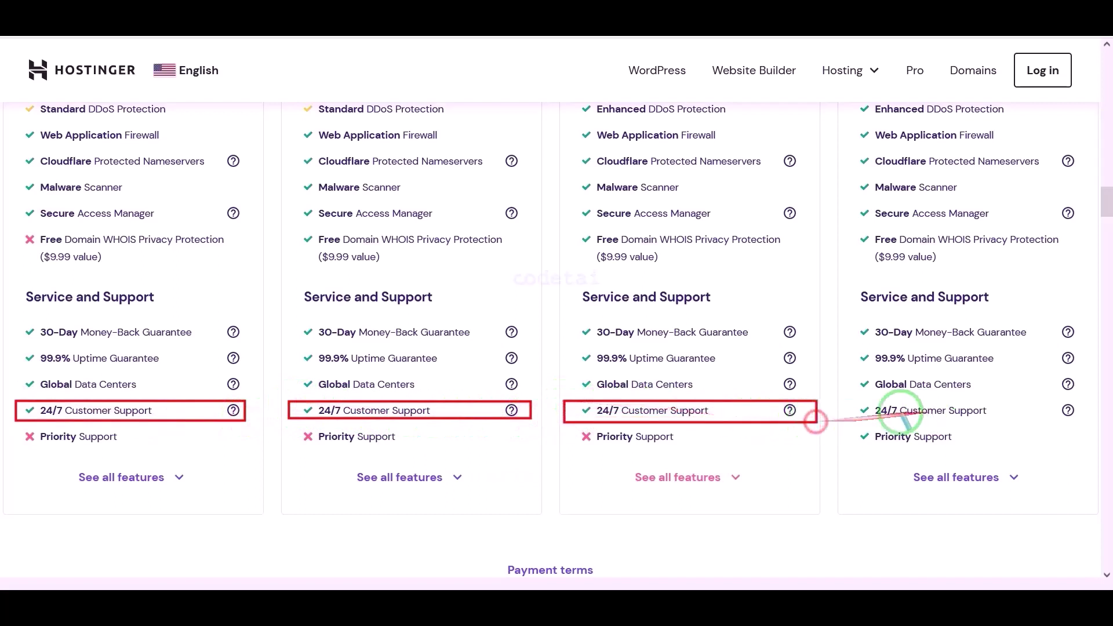
drag(984, 411, 1091, 422)
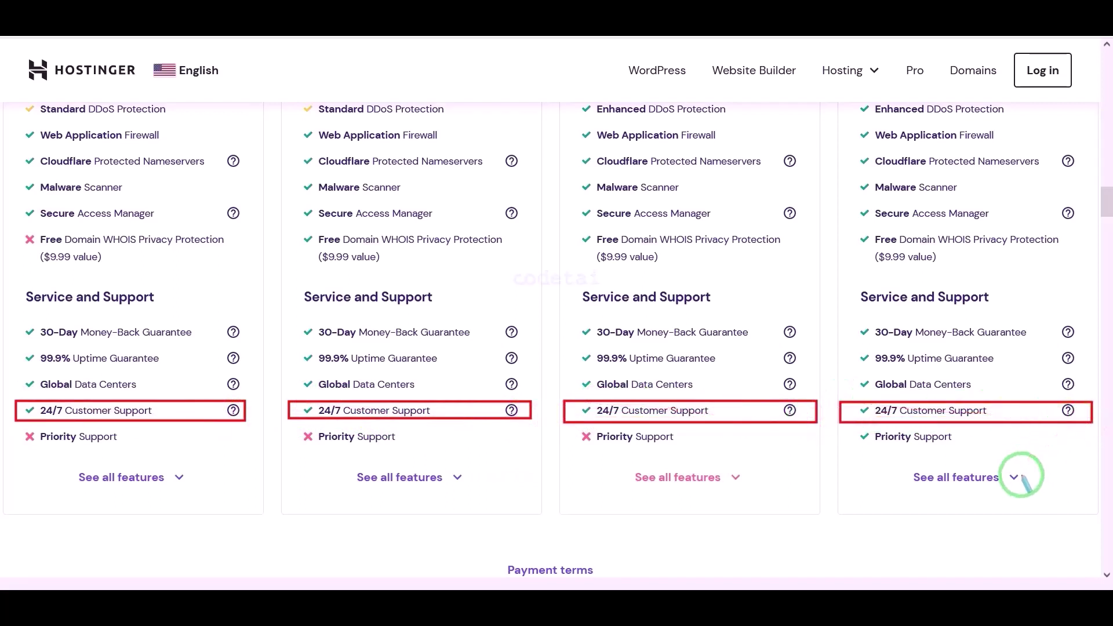
key(Escape)
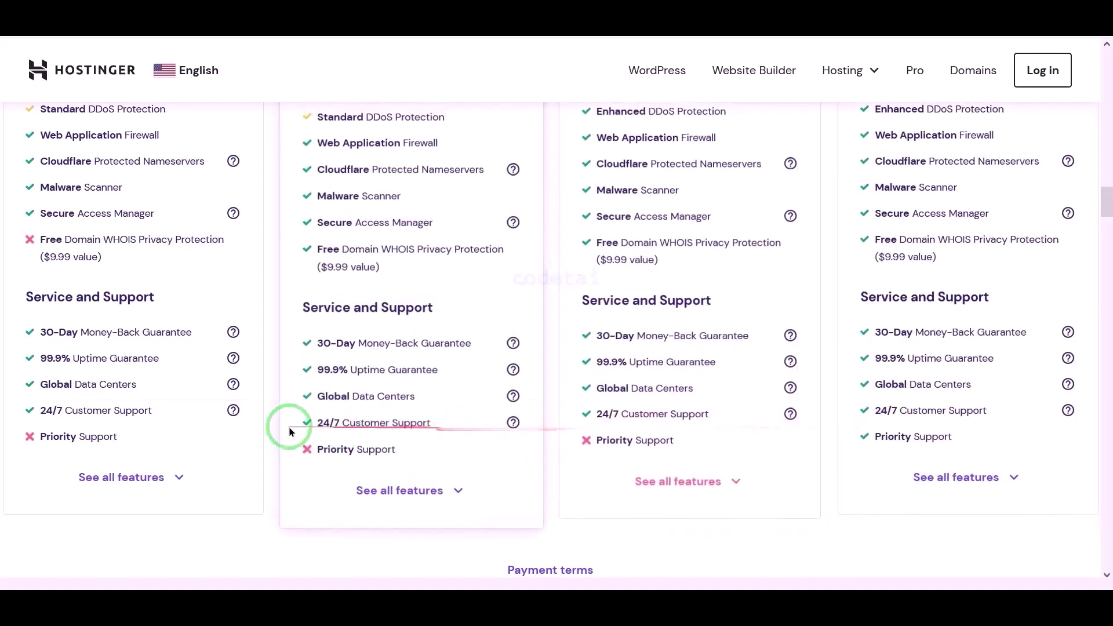
- Bring the plan prices into view: Single $1.99, Premium $2.99, Business $3.99, Cloud Startup $8.99
scroll(927, 452, up, 15)
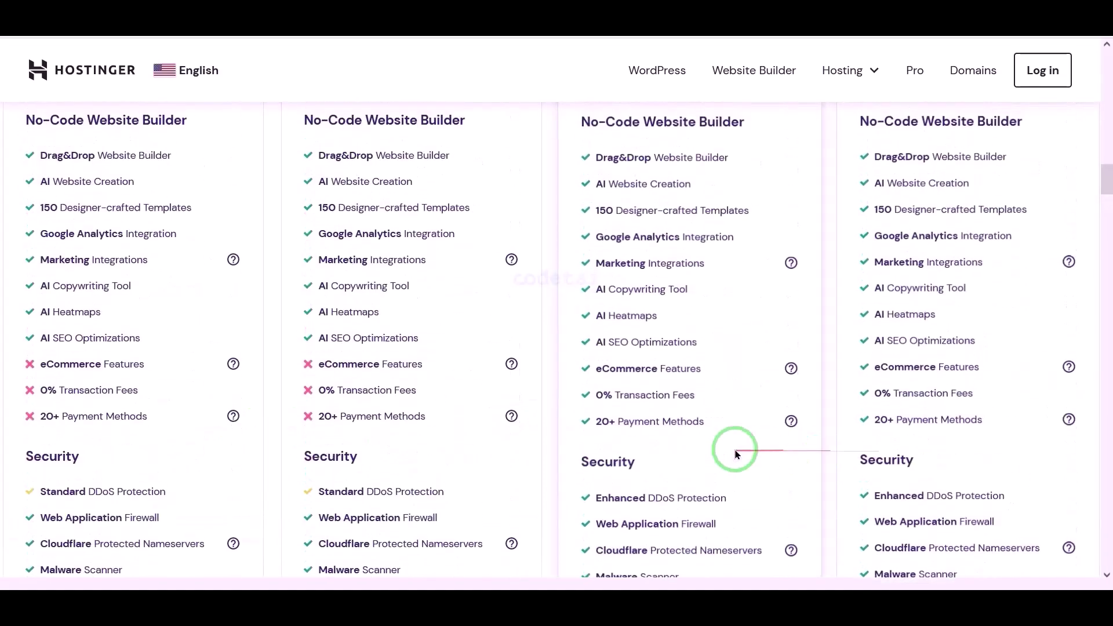
scroll(672, 452, up, 15)
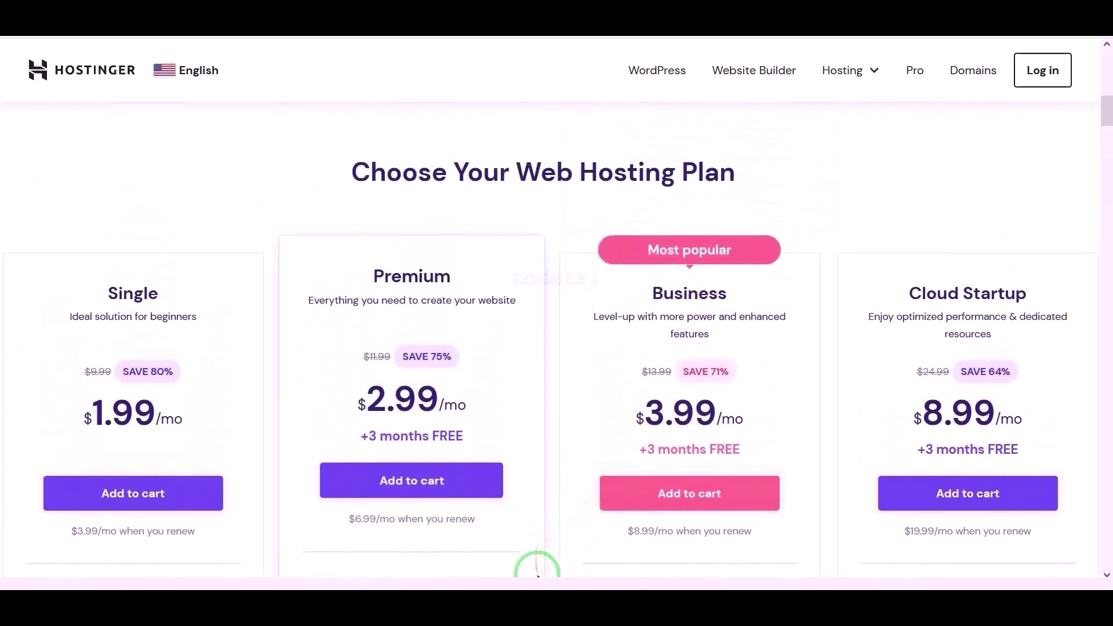
scroll(696, 423, down, 1)
scroll(729, 388, down, 2)
scroll(730, 395, up, 3)
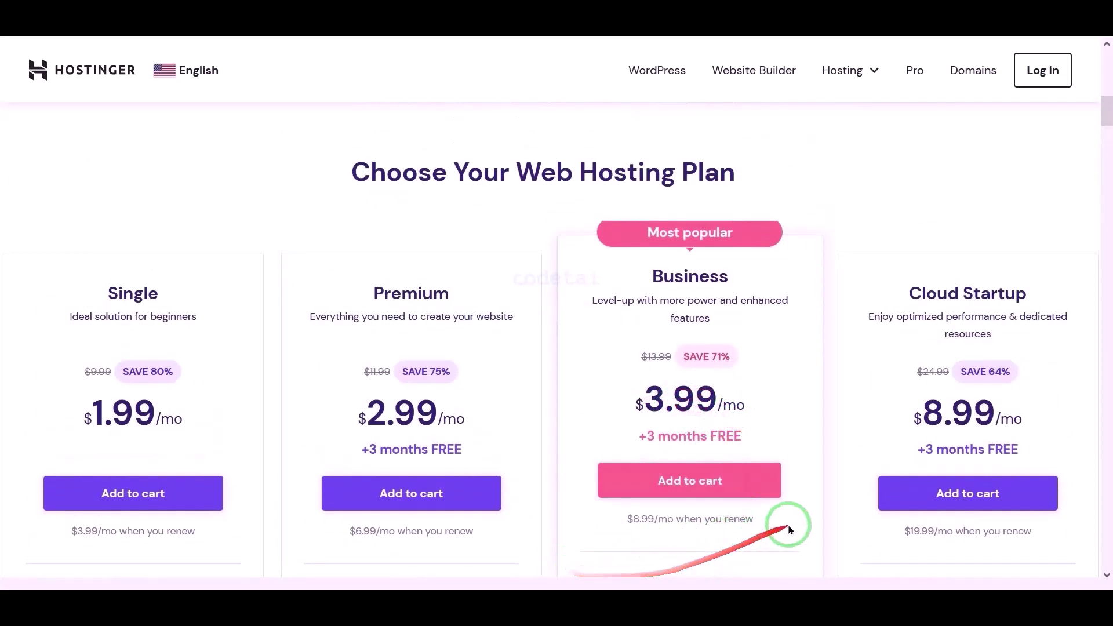
click(674, 489)
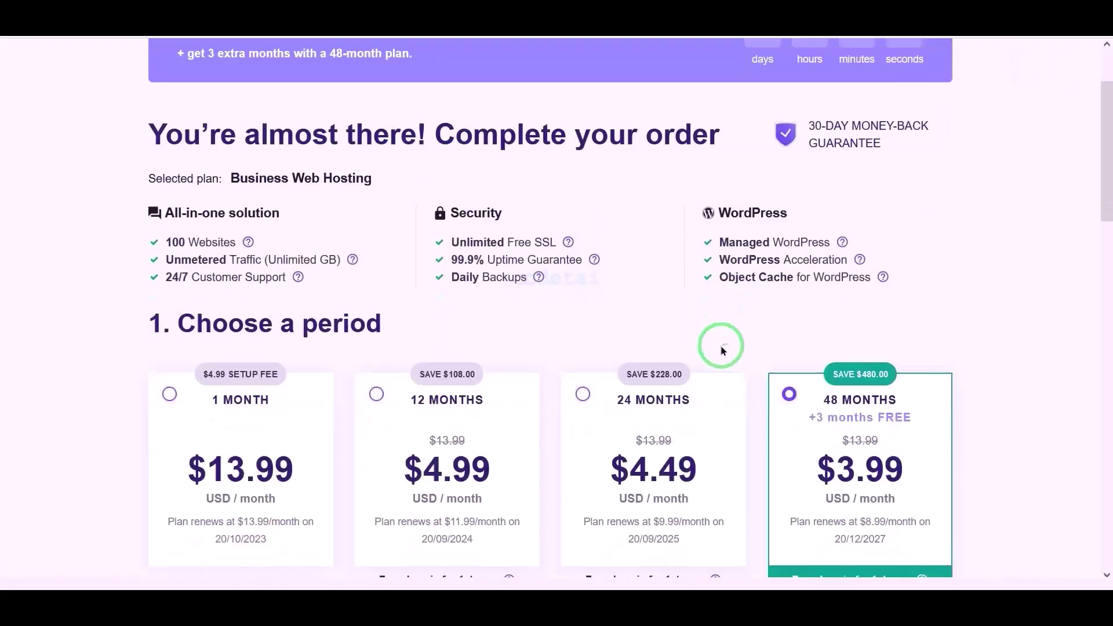
scroll(719, 344, down, 3)
click(385, 255)
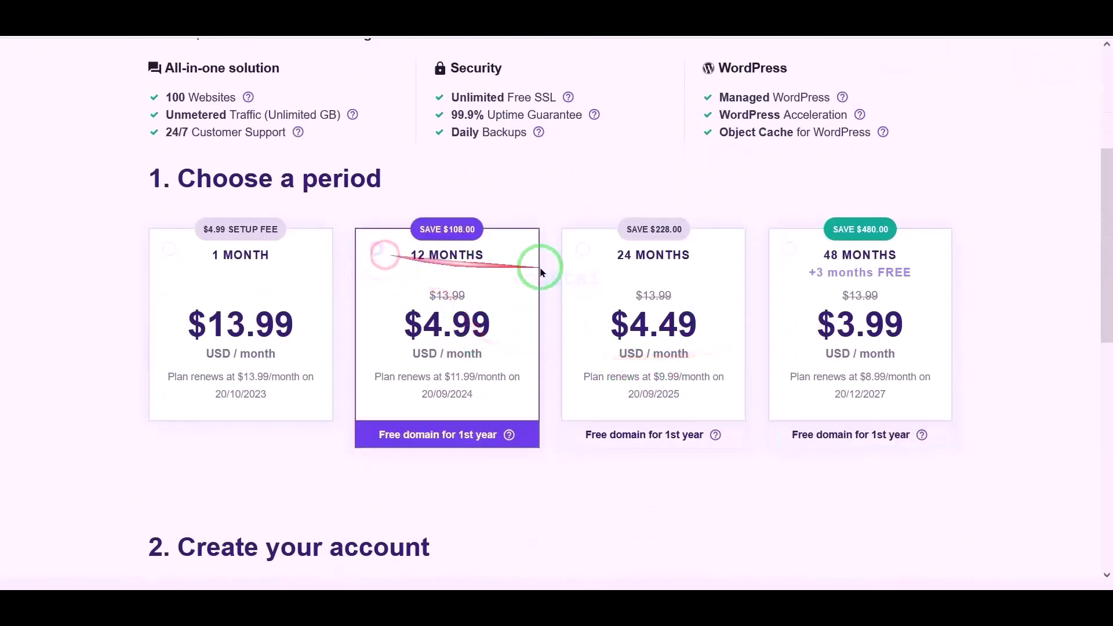
scroll(564, 295, down, 7)
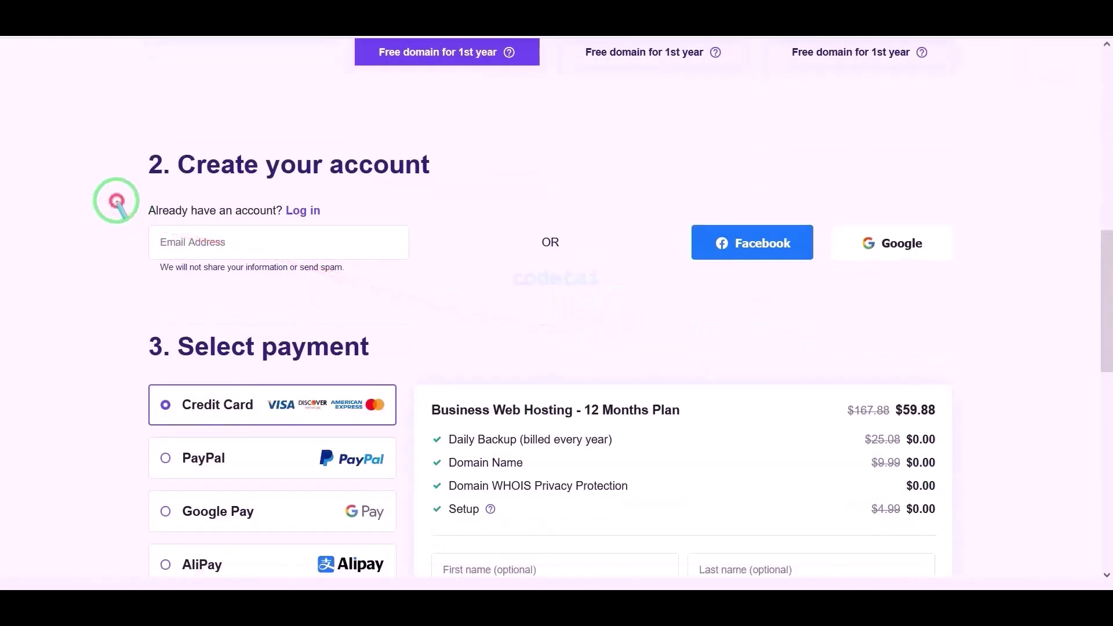
drag(116, 201, 994, 288)
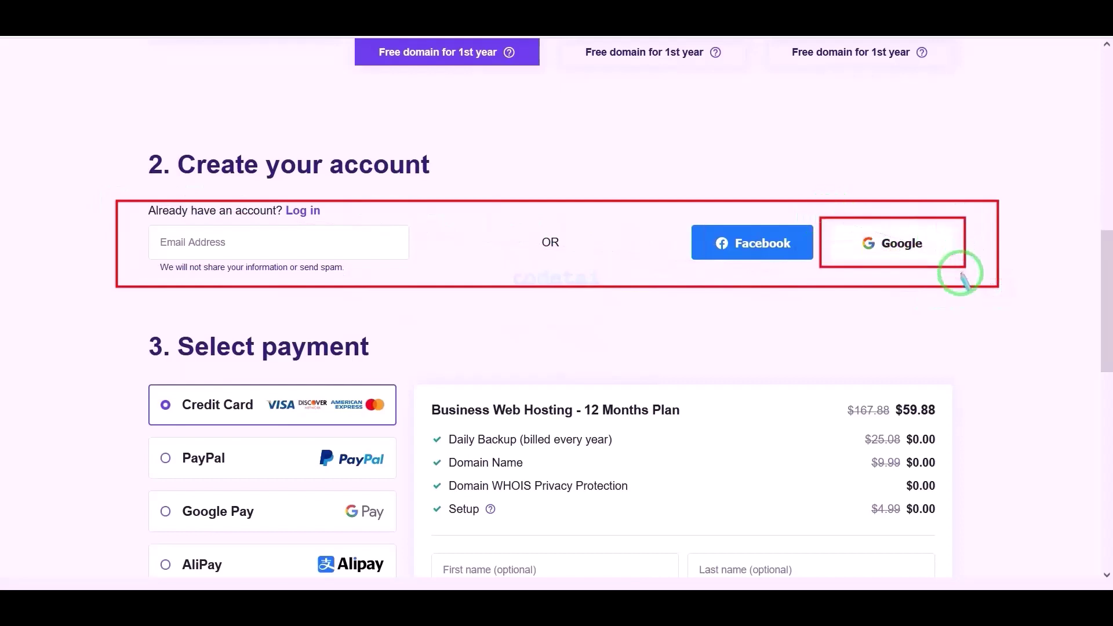
click(954, 255)
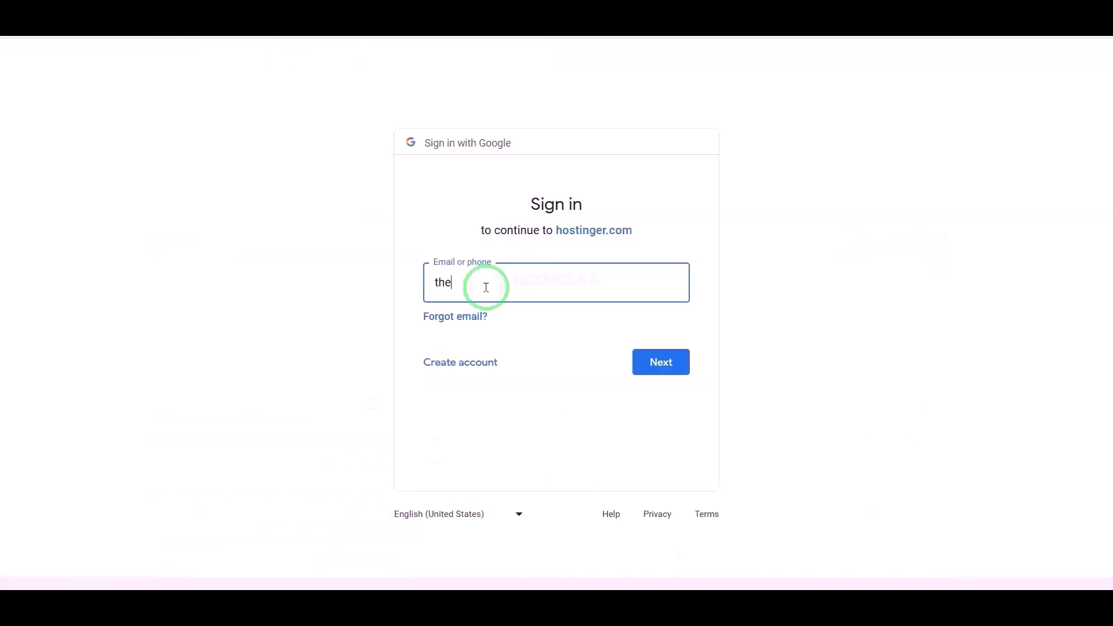
click(665, 356)
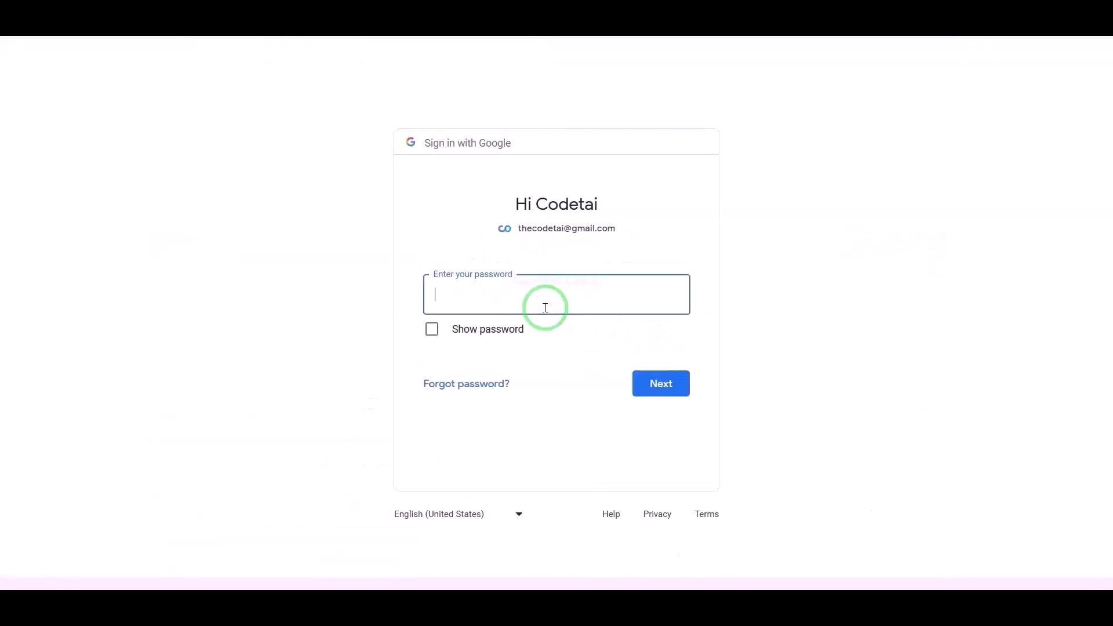
key(Return)
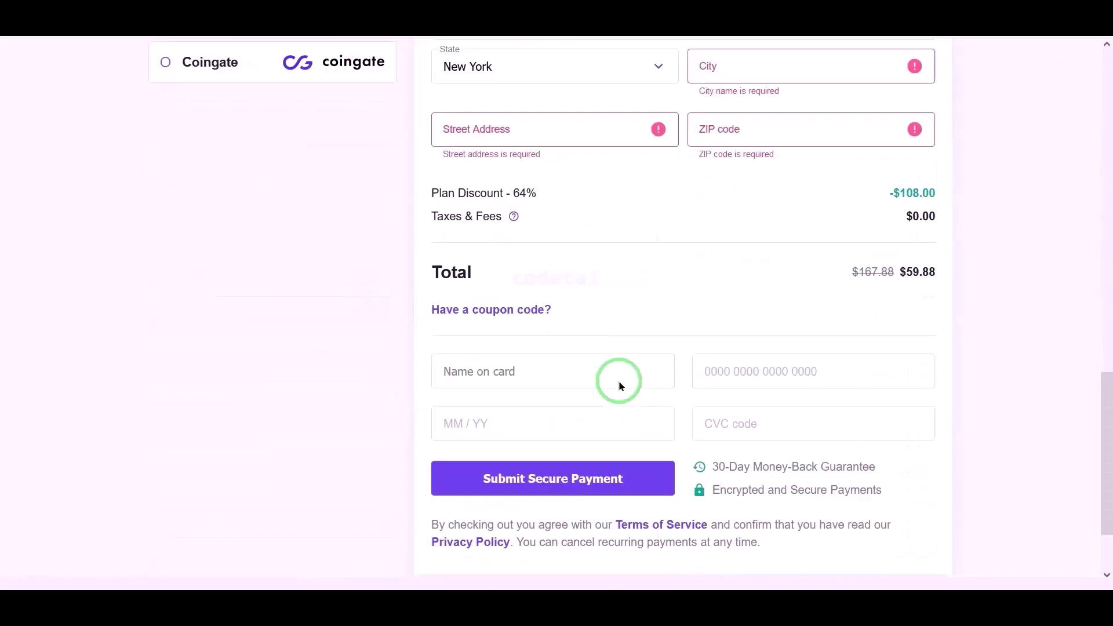
scroll(619, 386, up, 2)
drag(416, 288, 547, 310)
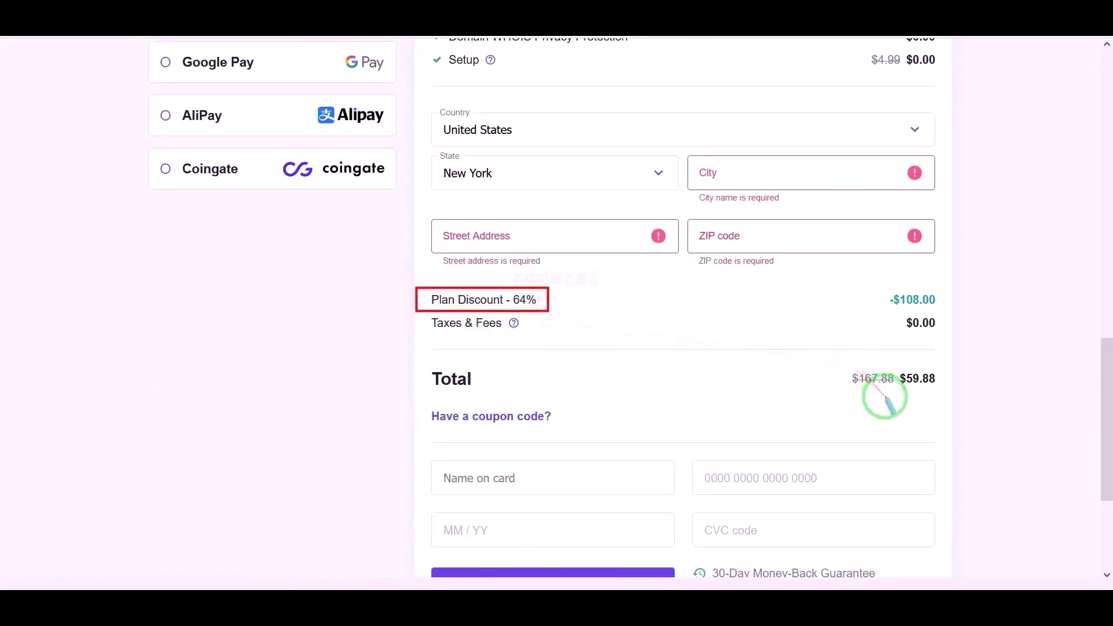
mouse_move(825, 364)
mouse_down()
mouse_move(949, 368)
mouse_move(952, 395)
mouse_up()
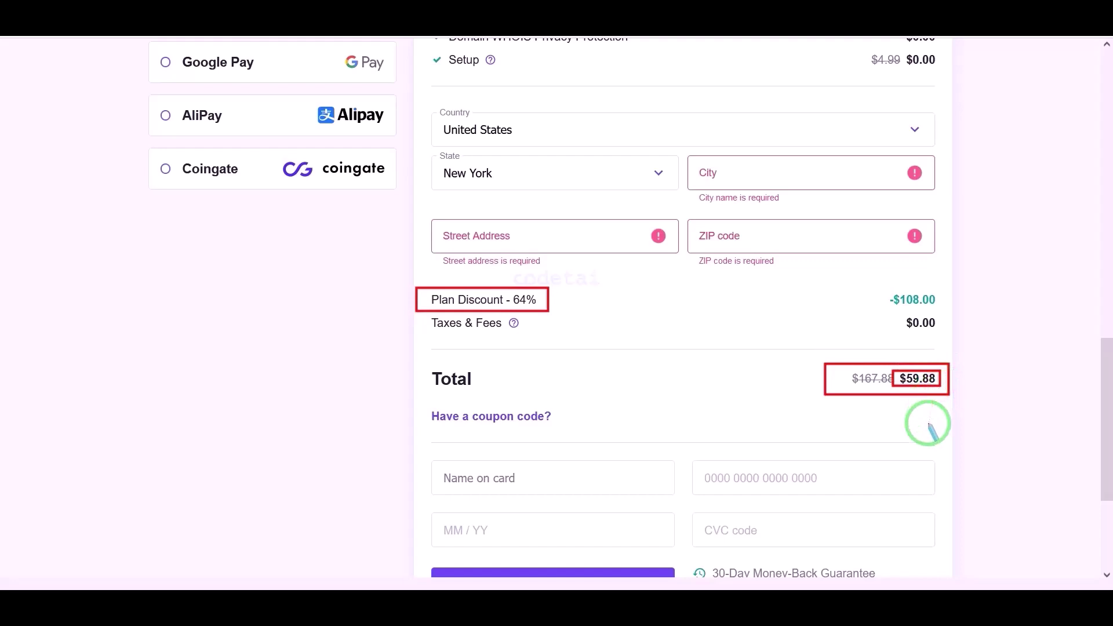
scroll(928, 429, up, 5)
mouse_move(134, 175)
mouse_down()
mouse_move(296, 253)
mouse_move(394, 341)
mouse_move(405, 454)
mouse_up()
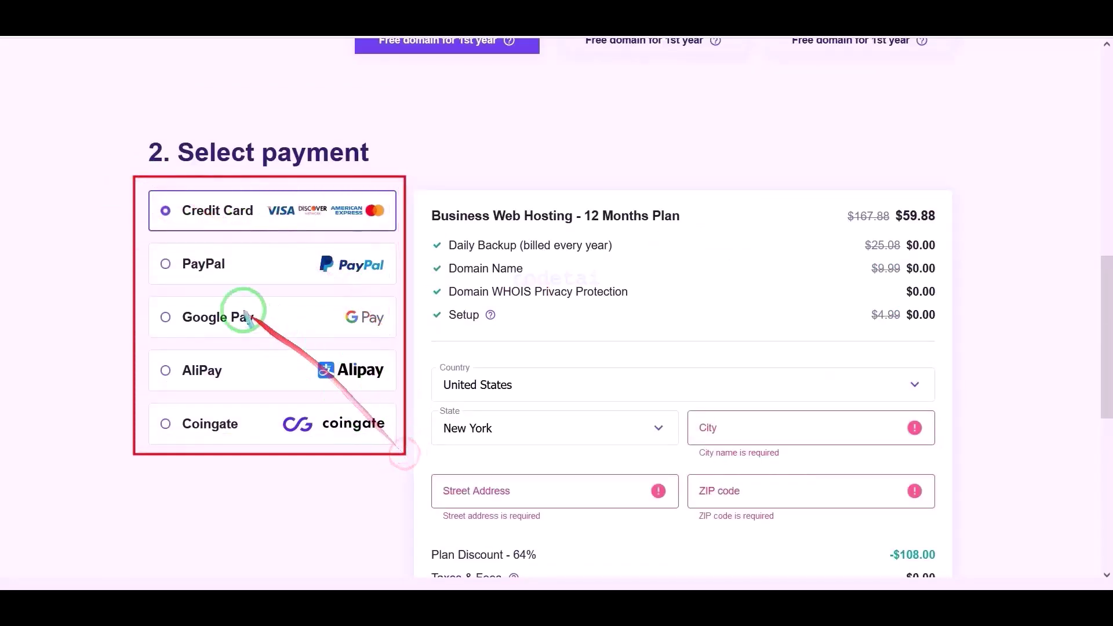
mouse_move(142, 180)
mouse_down()
mouse_move(298, 231)
mouse_move(406, 240)
mouse_up()
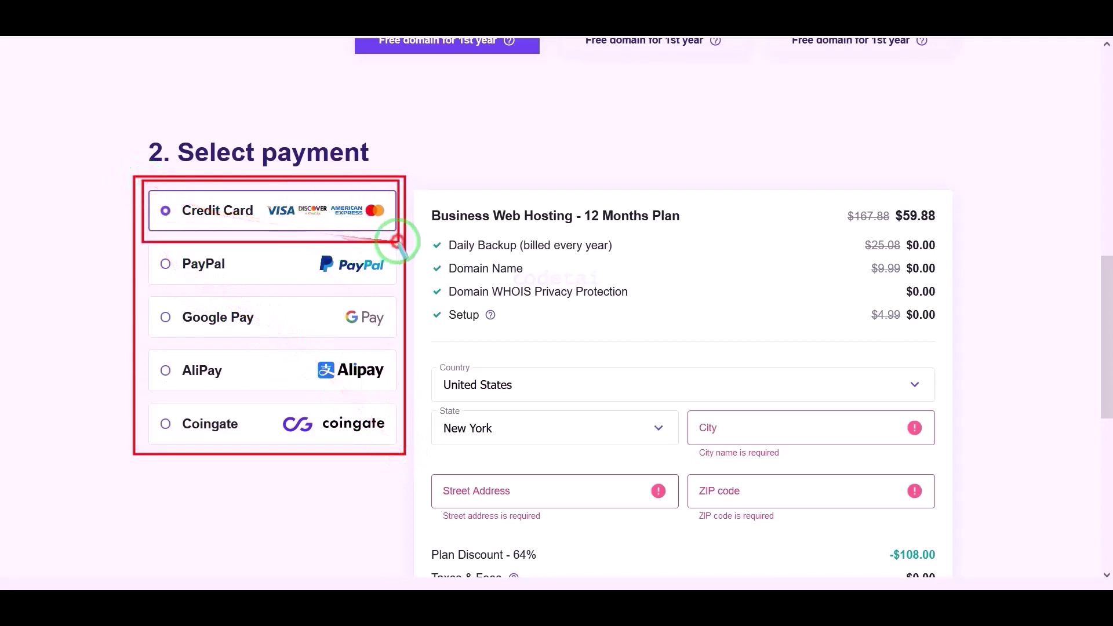
drag(147, 245, 405, 294)
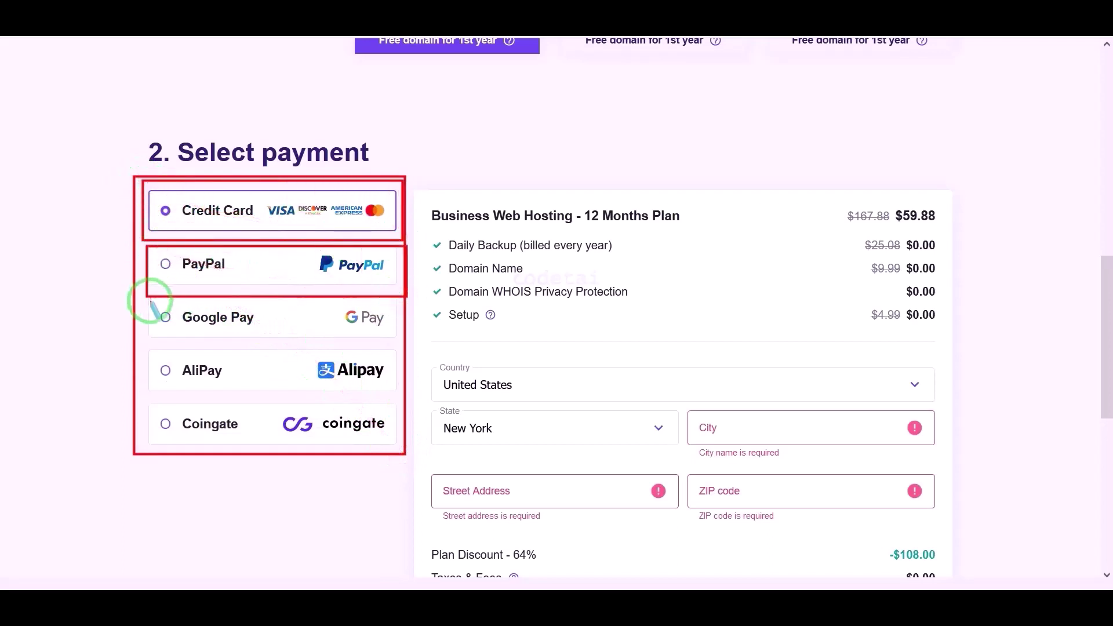
drag(149, 302, 390, 338)
drag(149, 355, 385, 393)
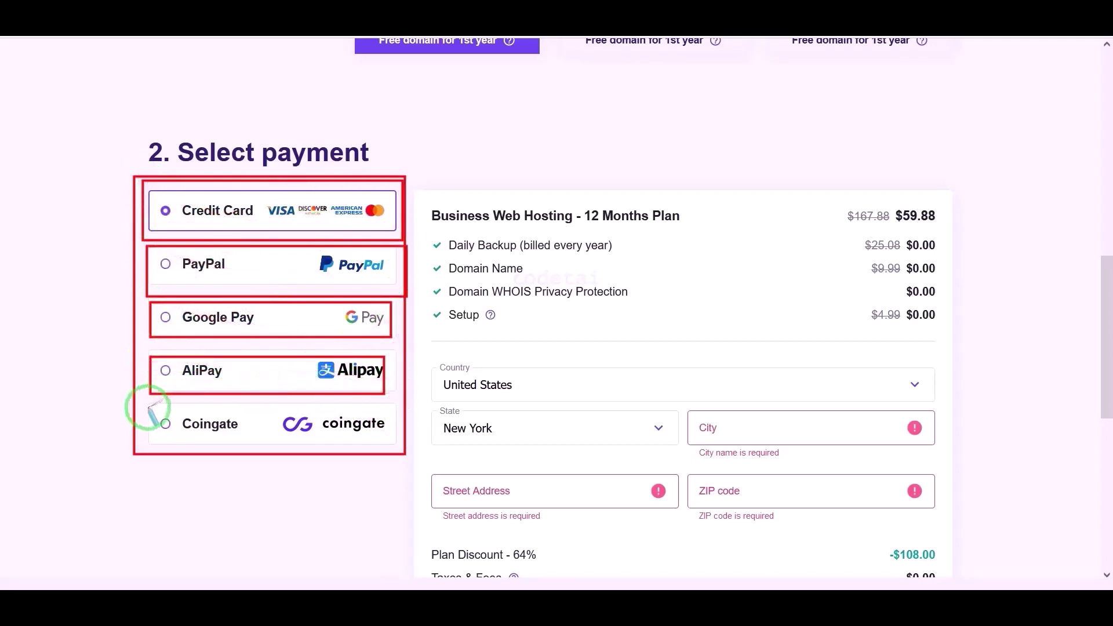
drag(147, 408, 399, 443)
scroll(646, 450, down, 4)
- Fill in the billing city, street address and ZIP code for the Business plan order
click(745, 168)
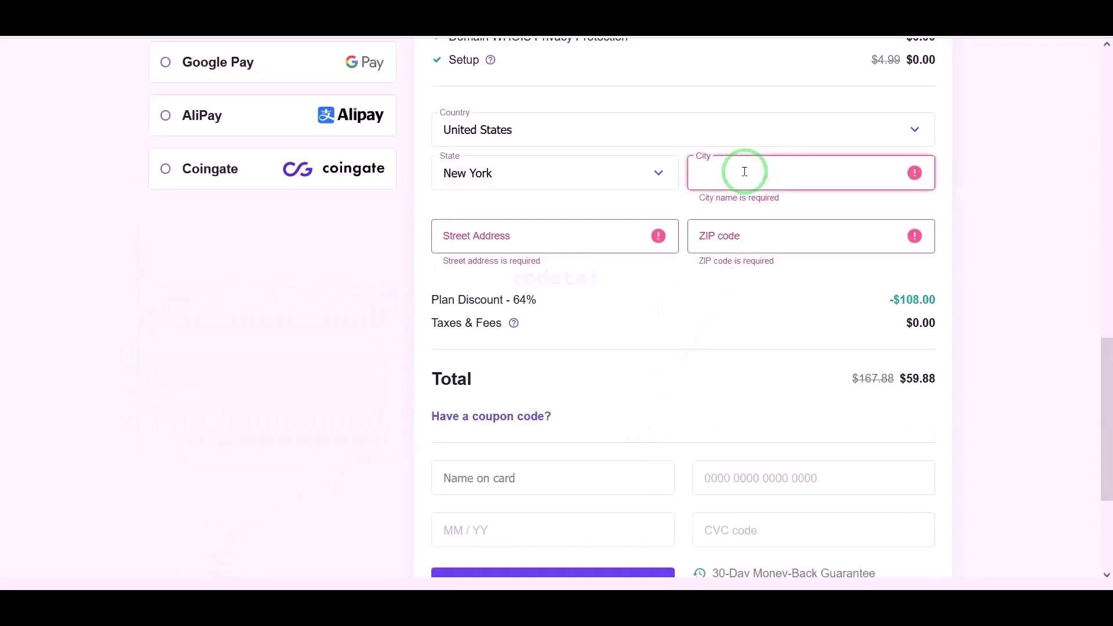
text(ROSEDALE)
click(533, 223)
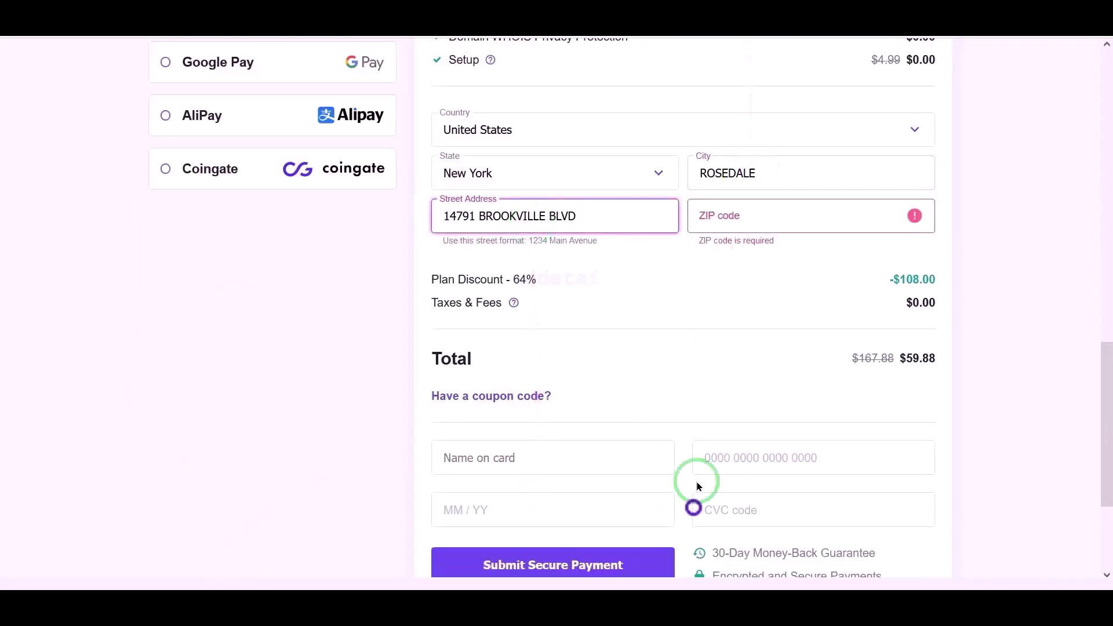
click(760, 217)
text(11422-3240)
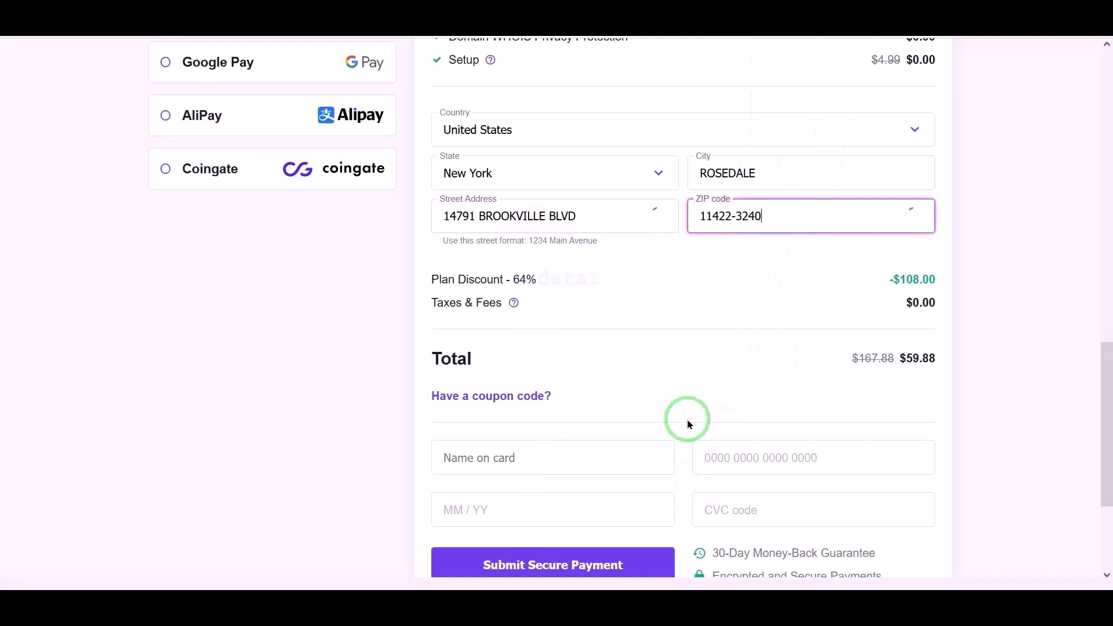
scroll(689, 423, up, 3)
mouse_move(155, 131)
mouse_down()
mouse_move(325, 179)
mouse_move(405, 174)
mouse_move(389, 252)
mouse_move(539, 423)
mouse_up()
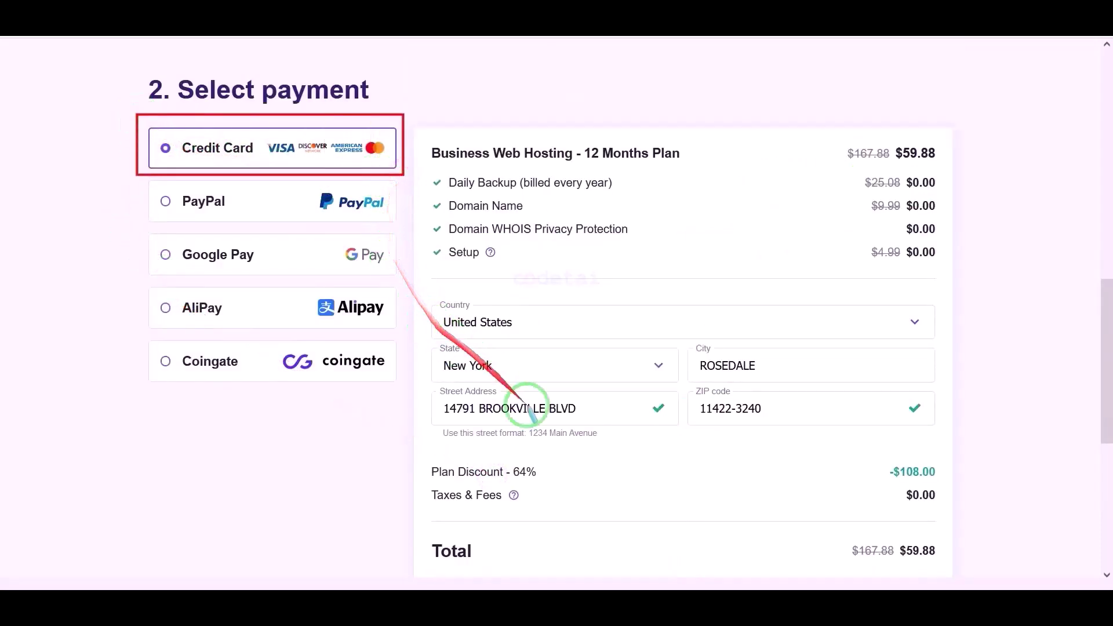
scroll(653, 427, down, 6)
mouse_move(402, 238)
mouse_down()
mouse_move(900, 356)
mouse_move(969, 353)
mouse_move(947, 350)
mouse_up()
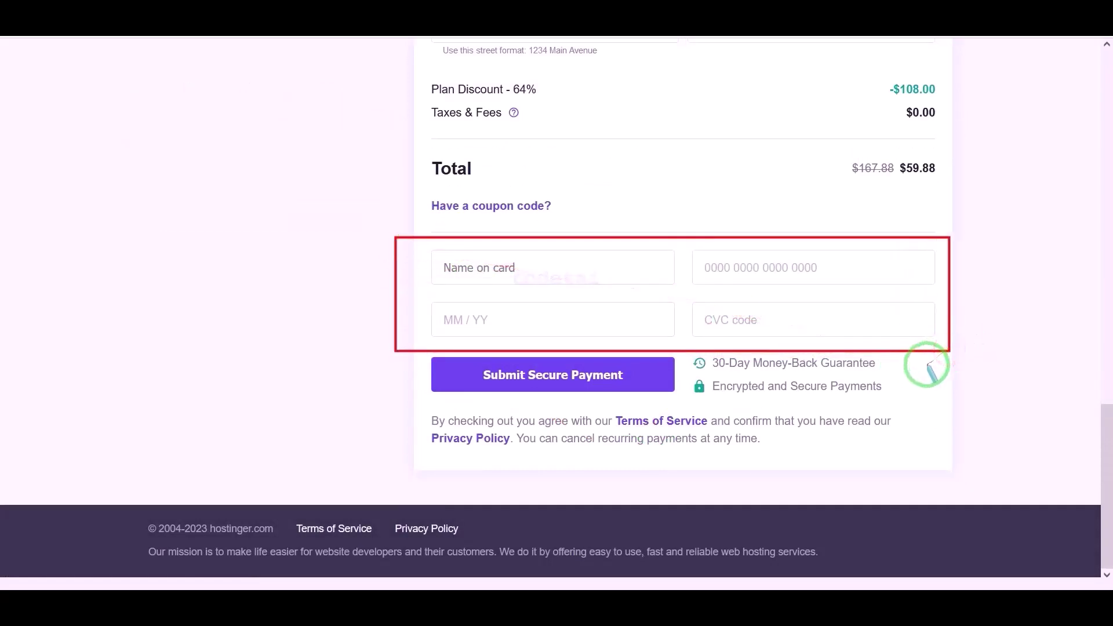
- Enter the cardholder name, test card number, expiry and security code, and submit the $59.88 payment
click(571, 268)
text(Test Test)
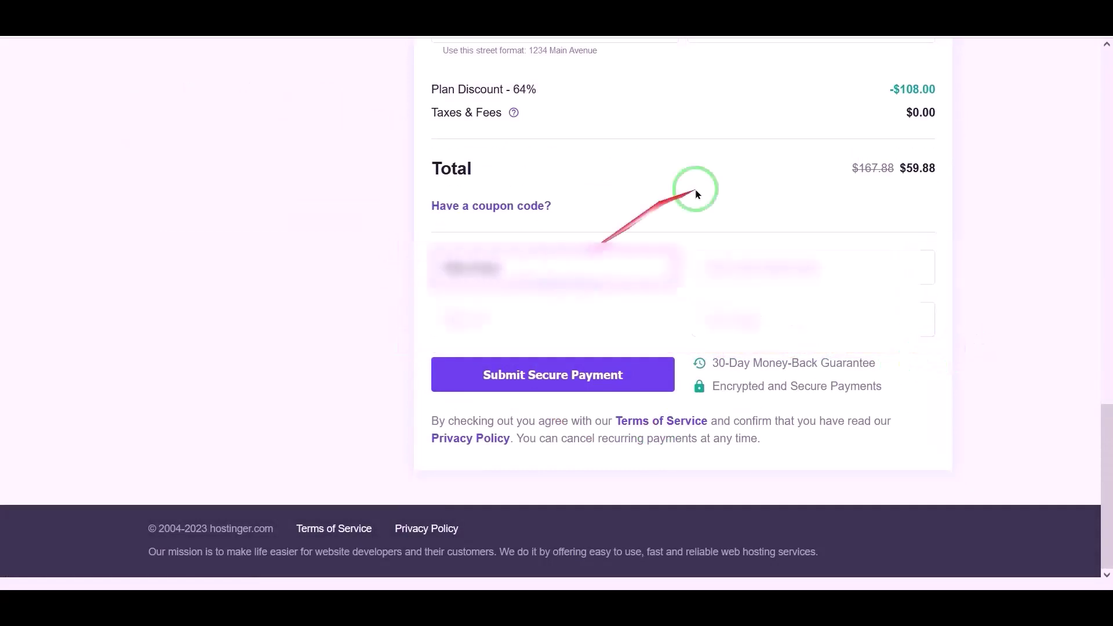
click(745, 263)
text(4242 4242 4242 4242)
click(450, 318)
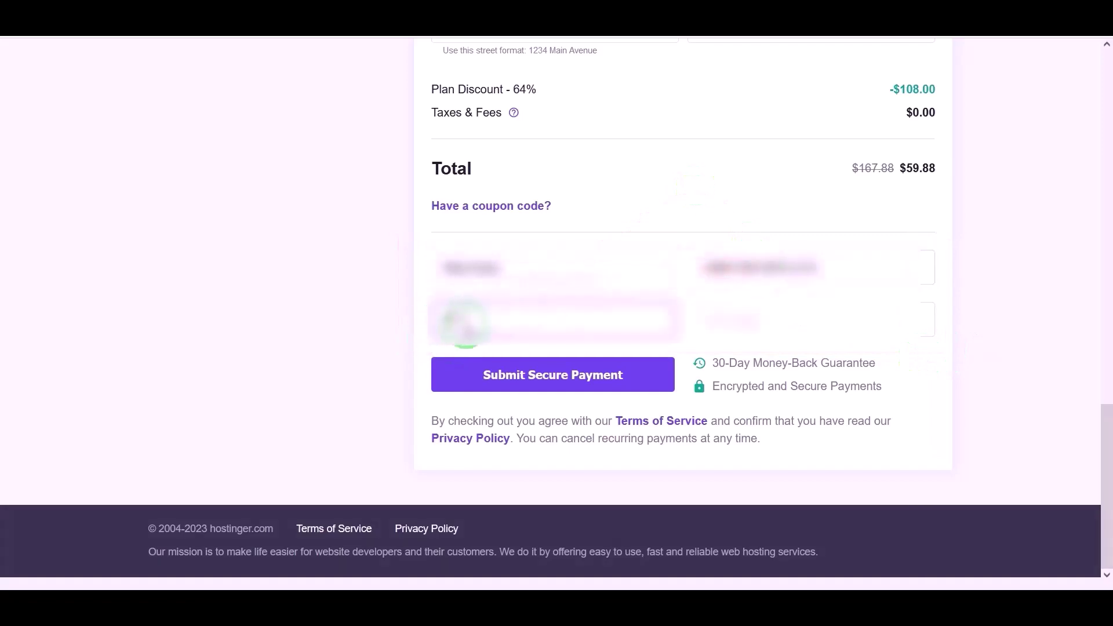
text(0728)
click(732, 318)
click(722, 349)
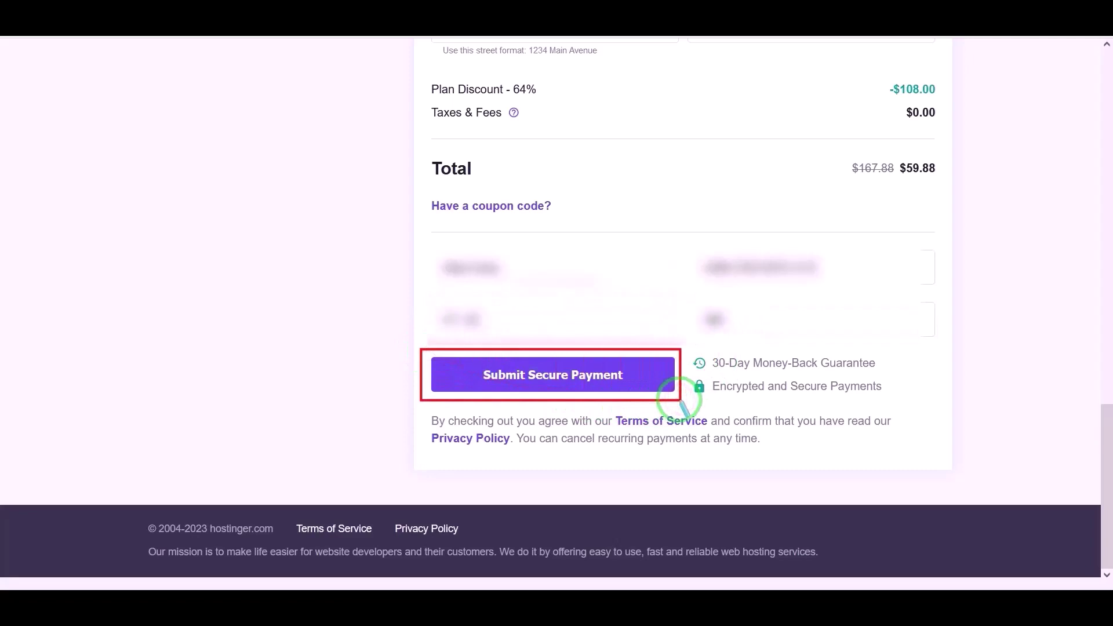
click(561, 384)
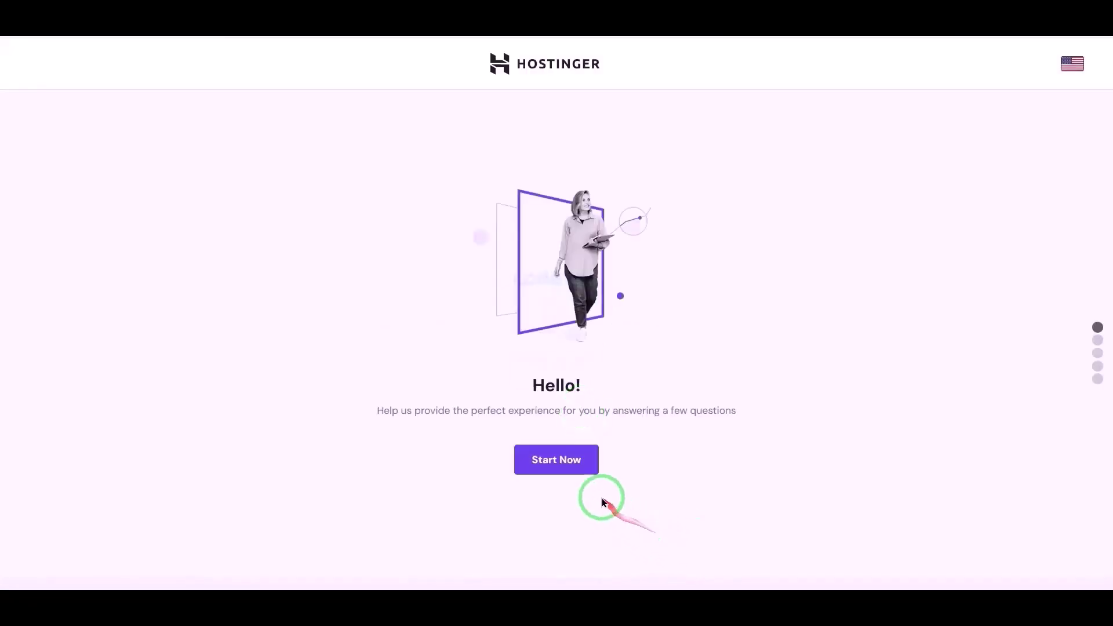
- Start the website setup, skip the personalization questions, and choose to claim a free domain
click(571, 464)
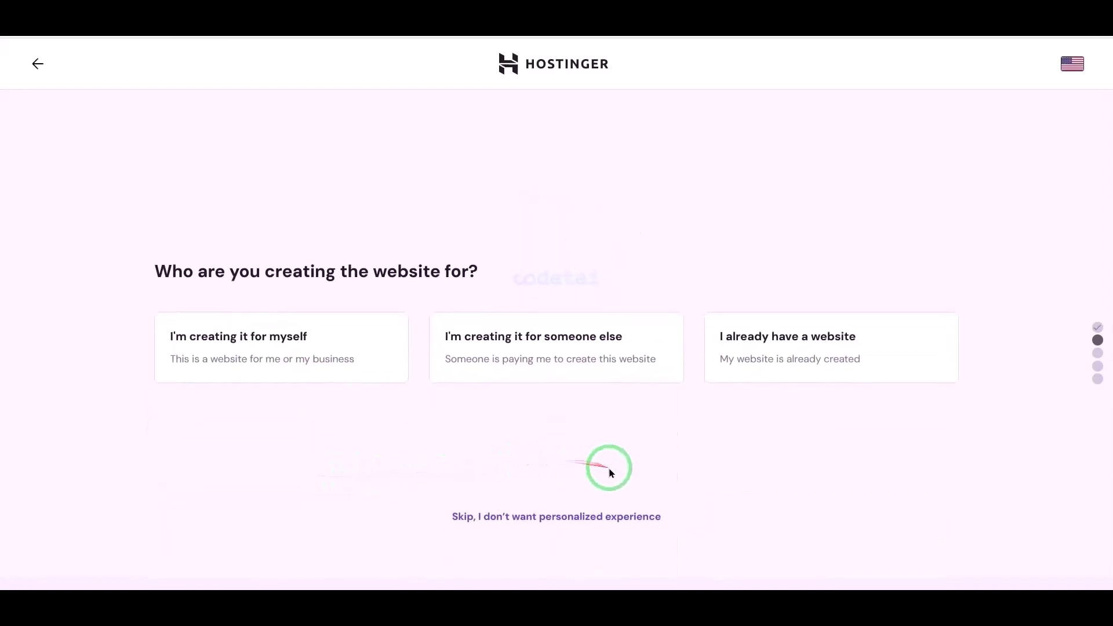
click(559, 517)
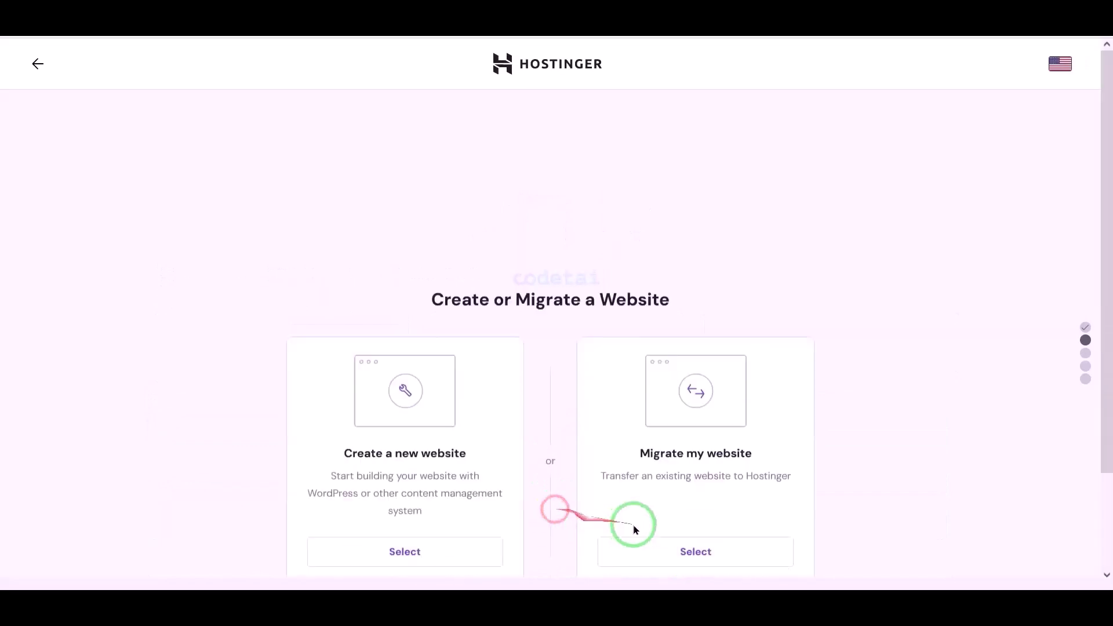
click(579, 516)
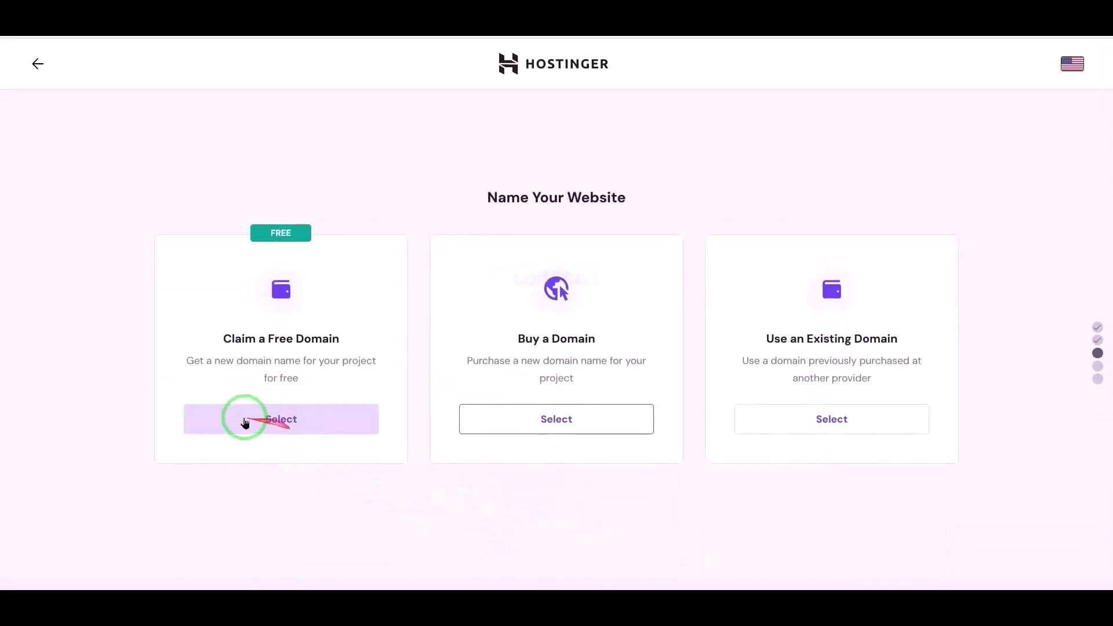
click(275, 429)
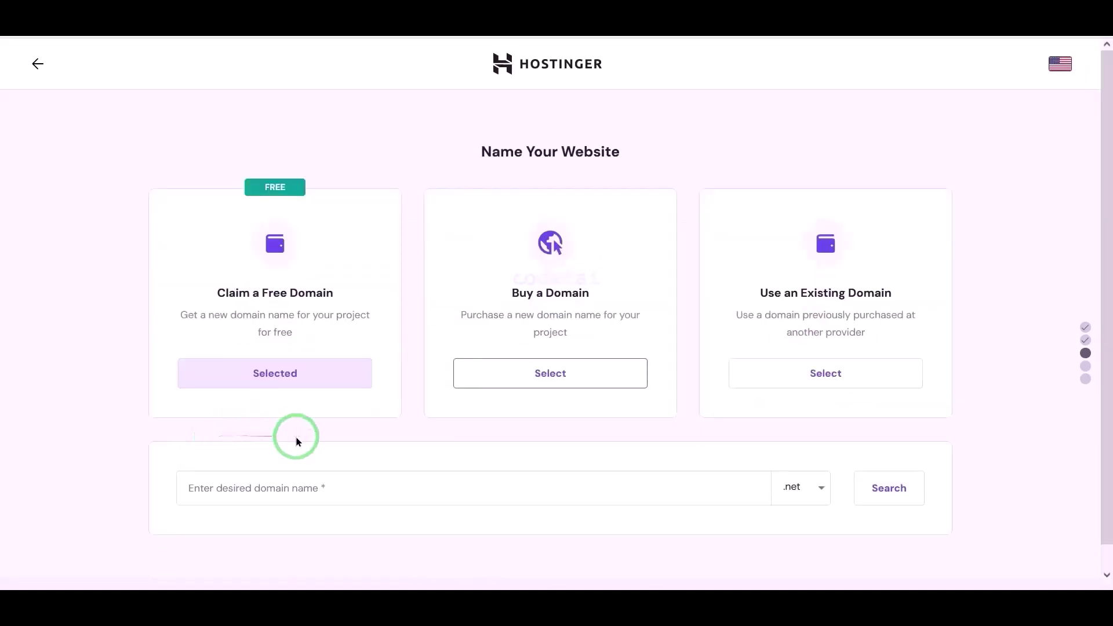
- Search for codetai with the .net extension and continue with the available codetai.net
click(801, 488)
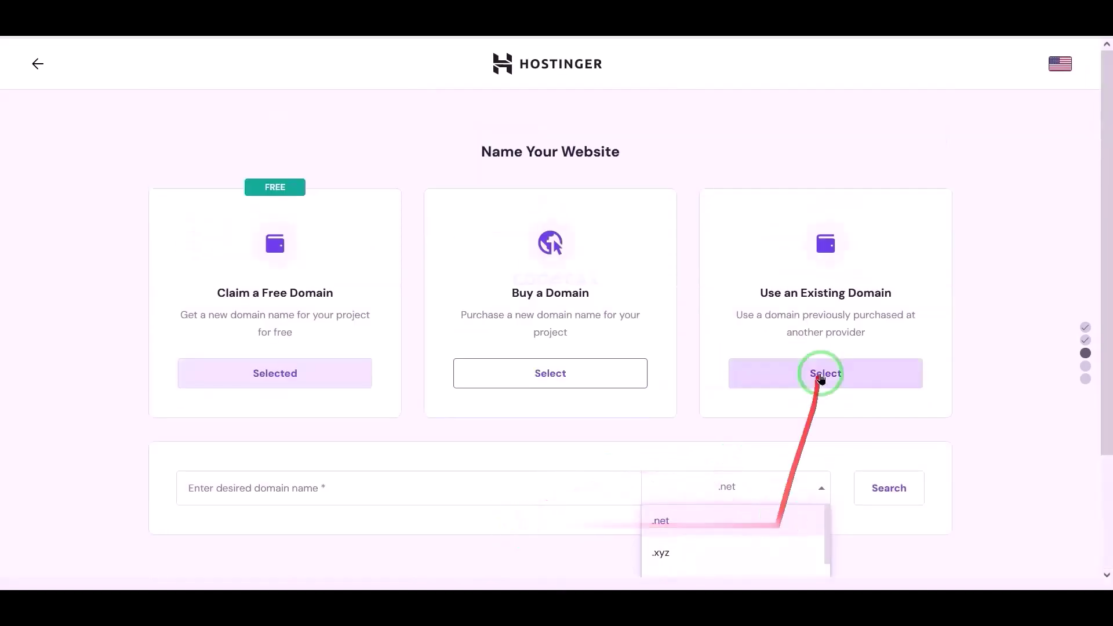
scroll(725, 526, down, 3)
scroll(735, 497, up, 3)
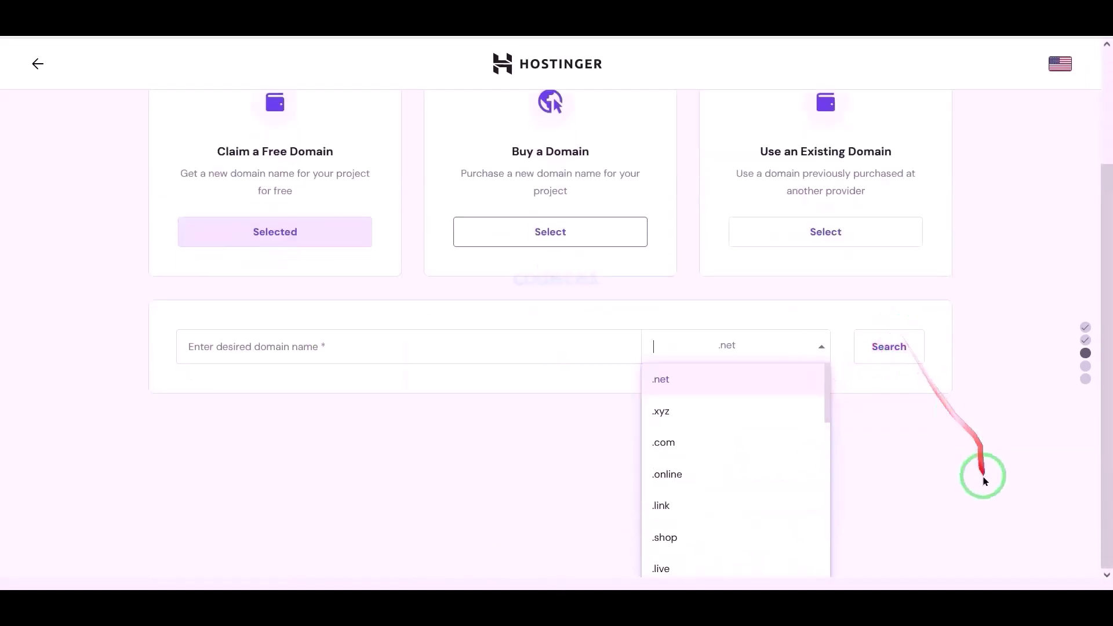
click(566, 462)
click(508, 468)
text(codetai)
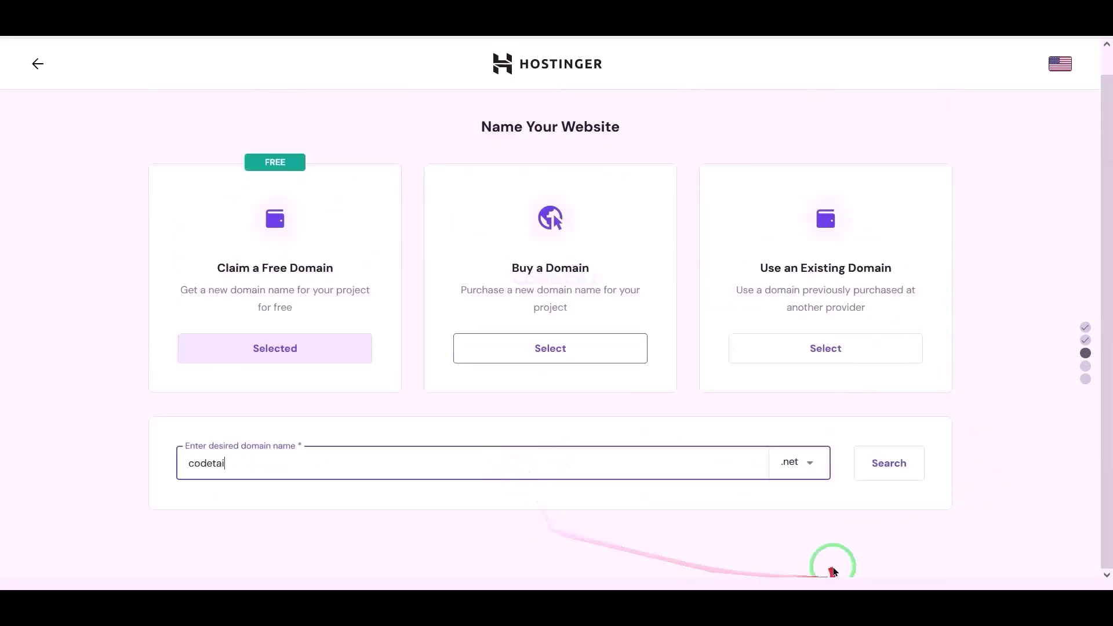
key(Tab)
scroll(800, 534, down, 3)
scroll(723, 549, up, 3)
scroll(731, 524, down, 3)
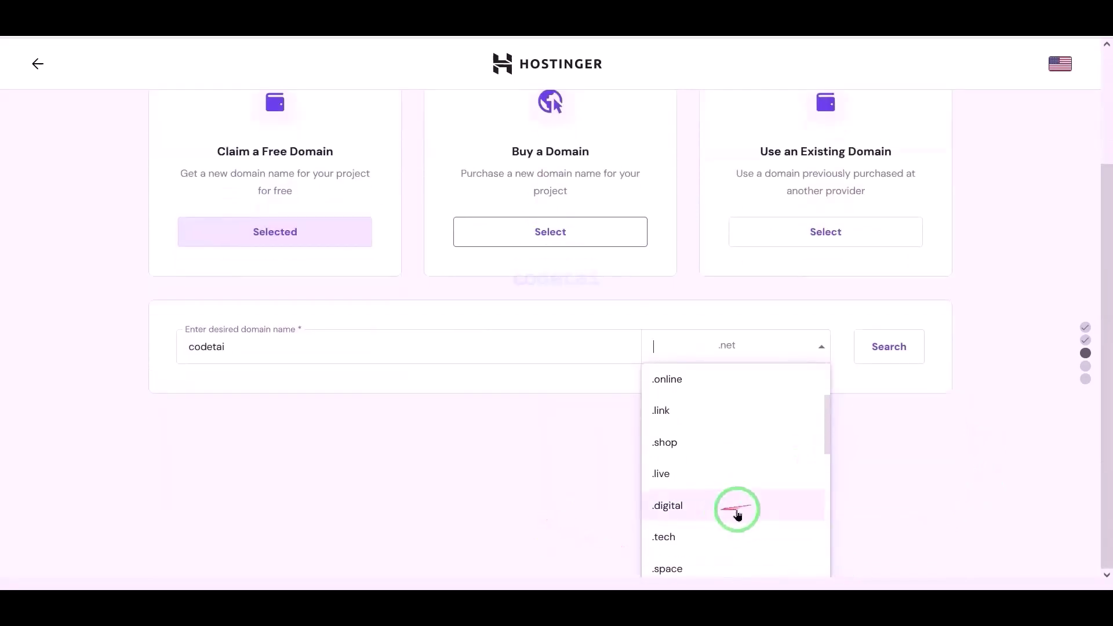
key(Tab)
key(Return)
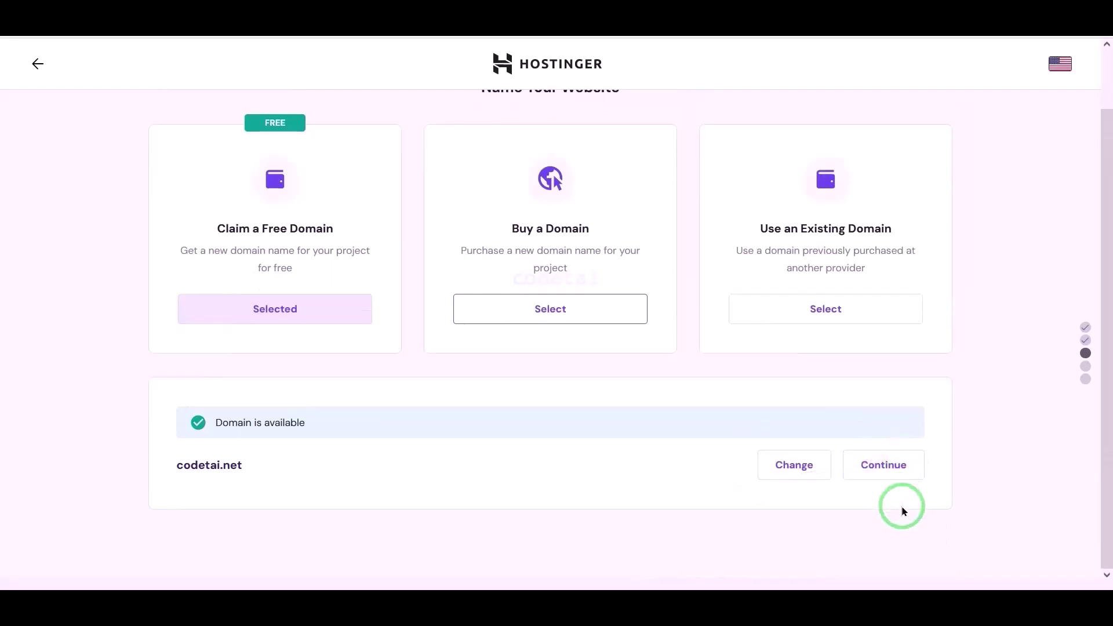
click(888, 476)
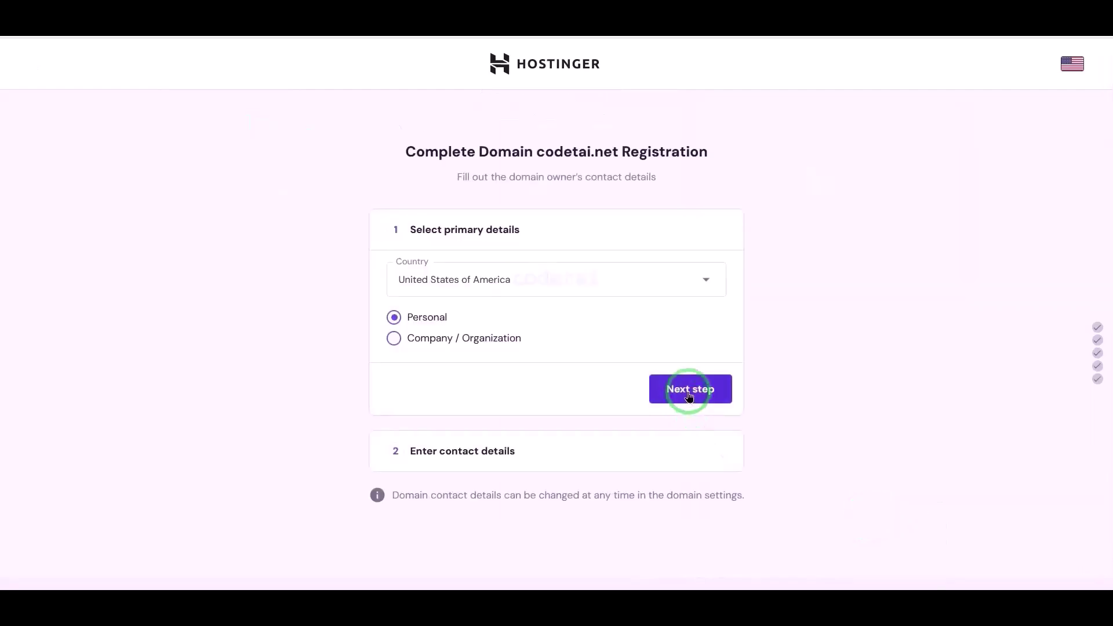
- Fill in the domain contact details: the contact's last name, the +1 United States calling code and the phone number
click(690, 394)
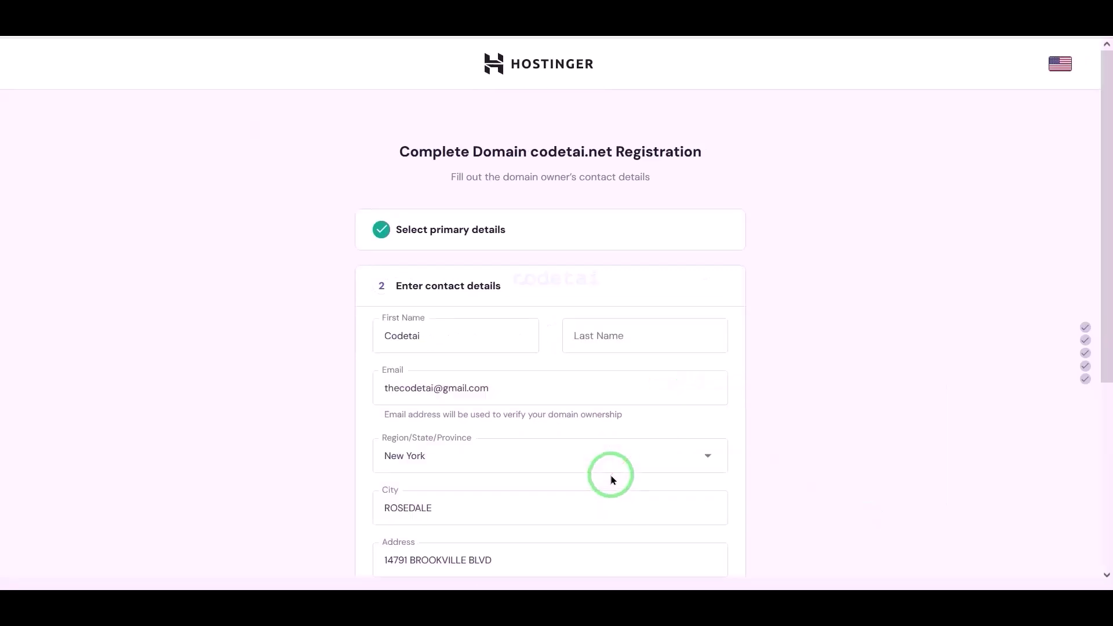
scroll(613, 472, down, 3)
click(592, 180)
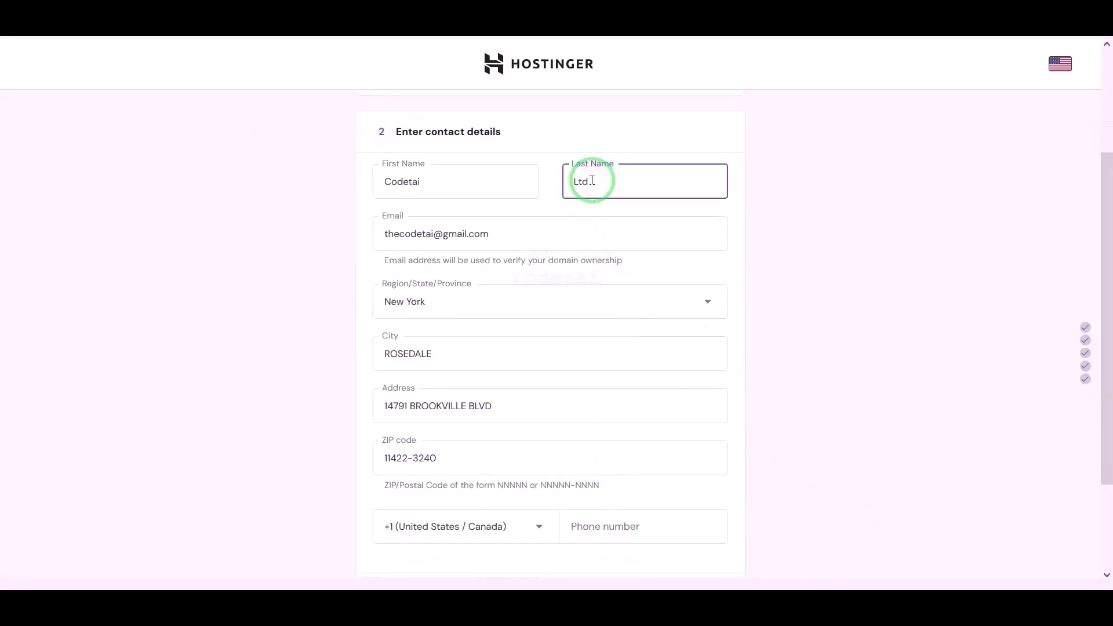
scroll(683, 419, down, 3)
click(660, 402)
click(524, 399)
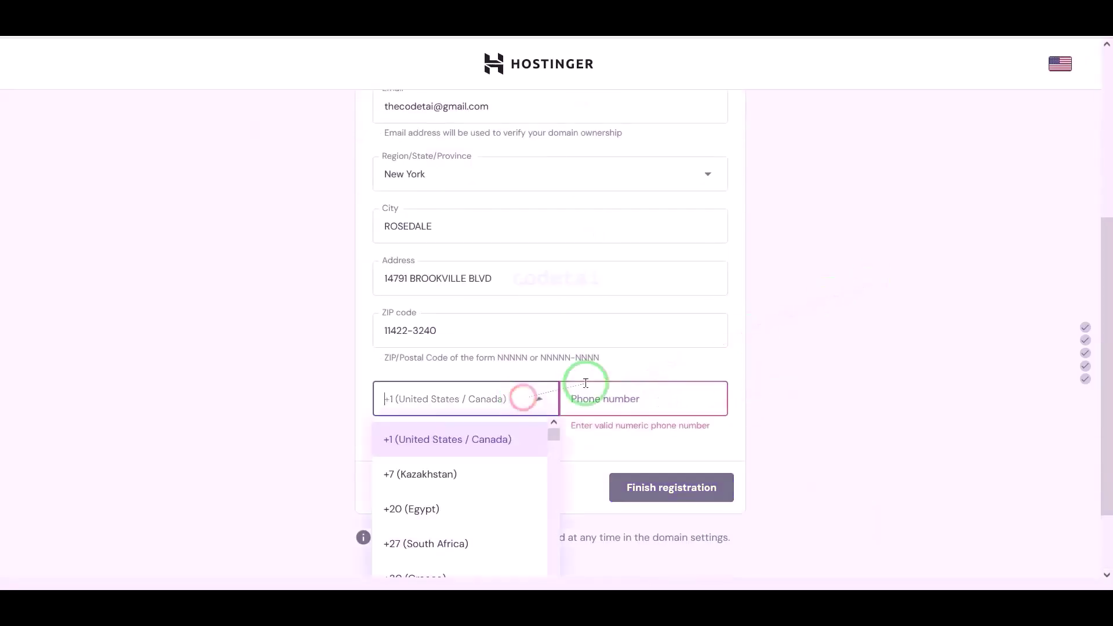
text(un)
scroll(493, 407, down, 2)
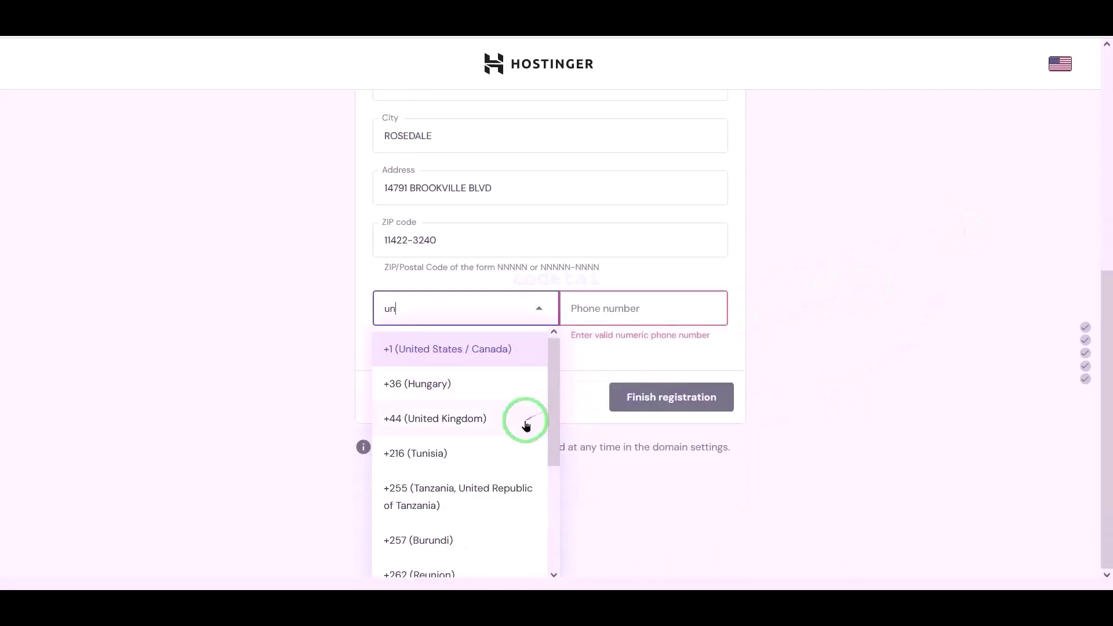
text(ite)
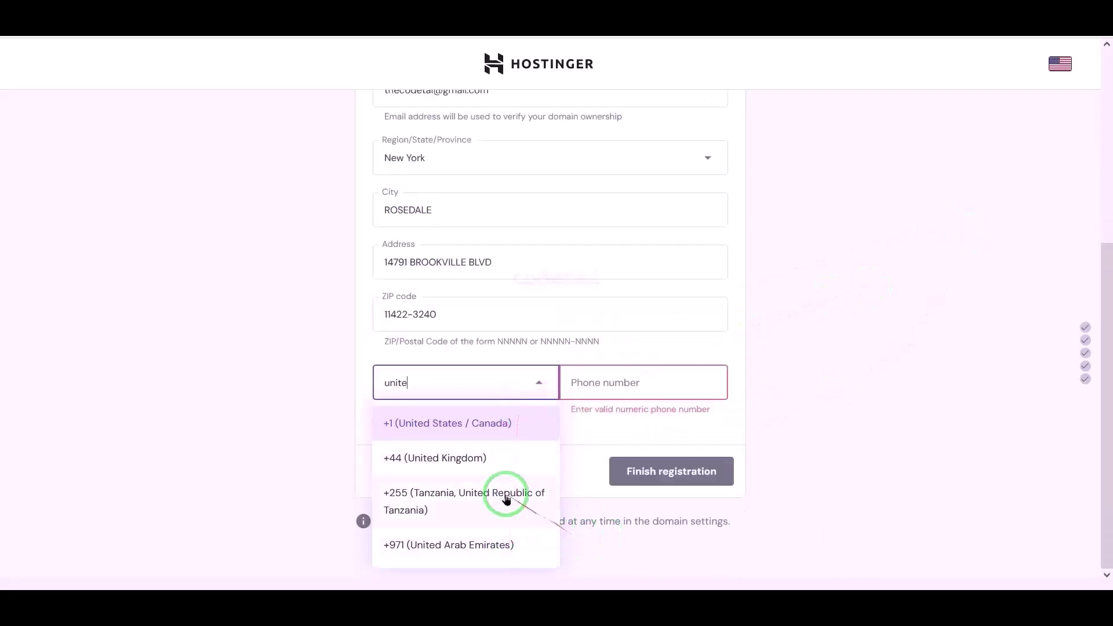
click(500, 434)
click(688, 383)
key(ctrl+v)
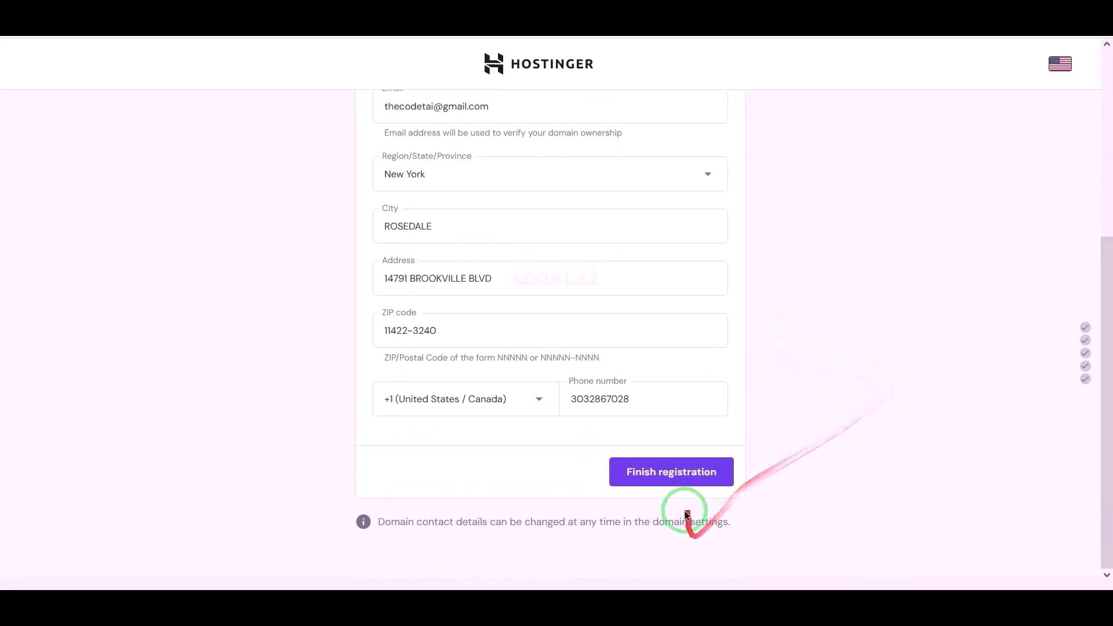
- Finish the codetai.net domain registration, go to its hPanel and cancel the 2FA prompt
click(683, 483)
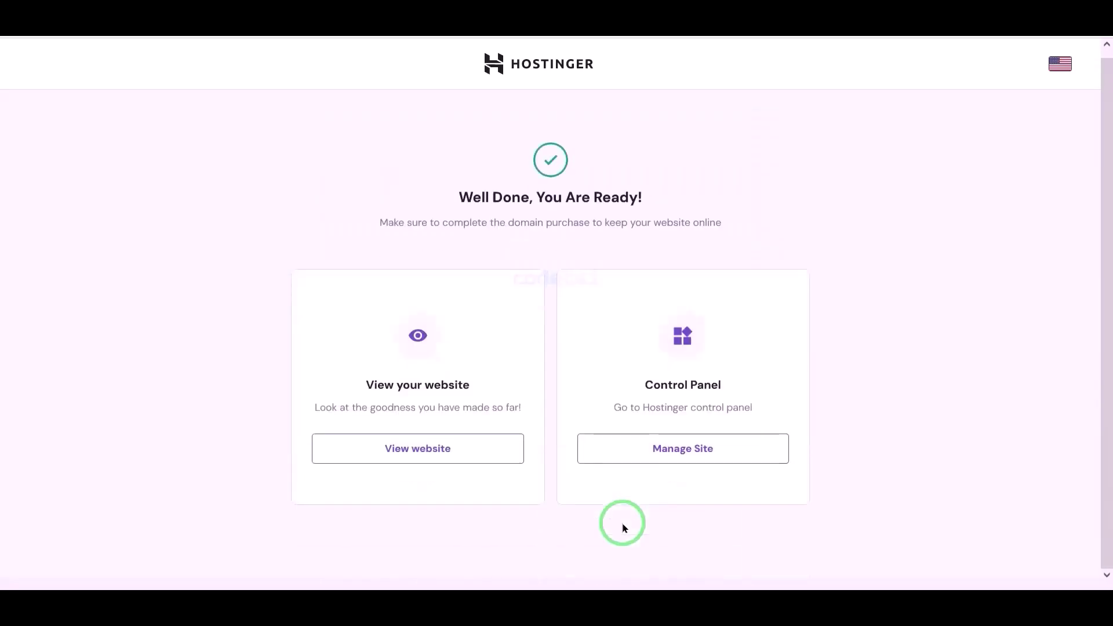
click(690, 458)
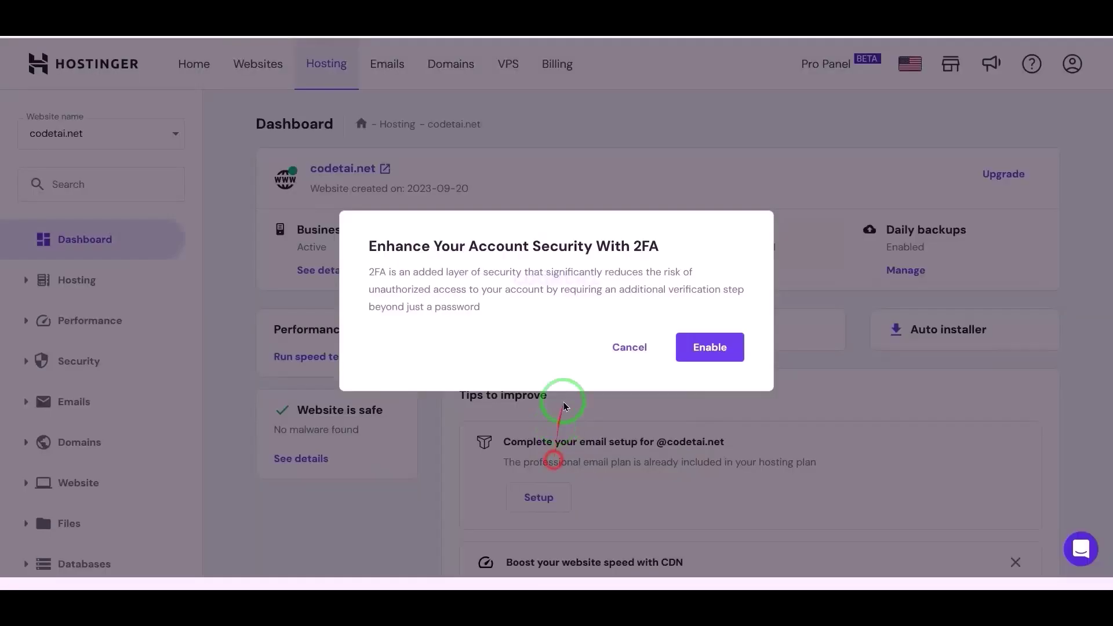
click(637, 342)
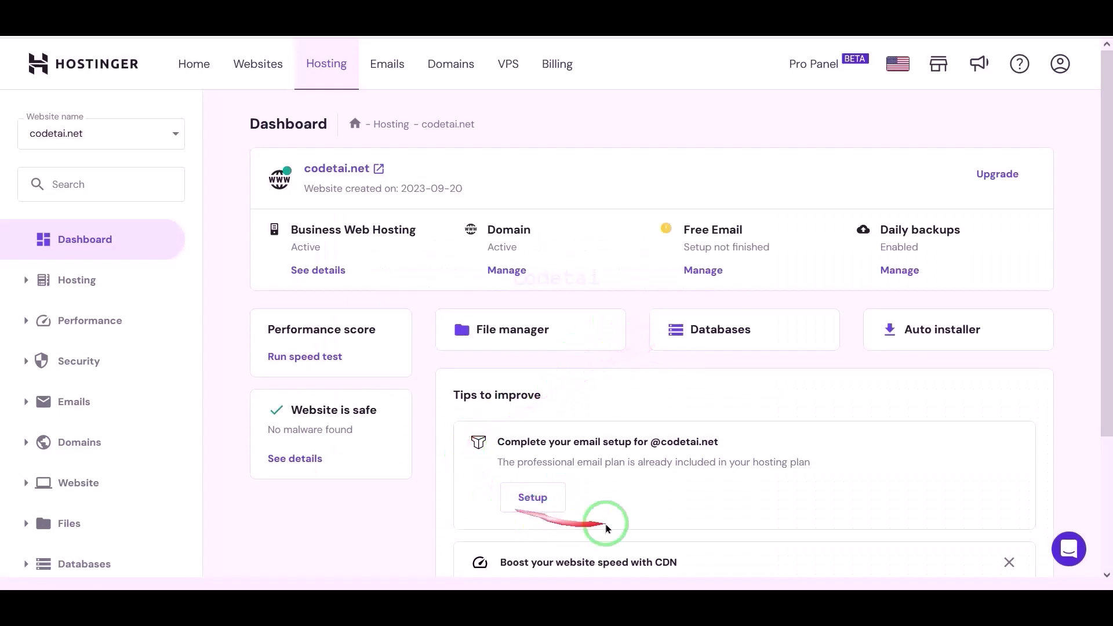
- Change codetai.net from PHP 7.3 to PHP 8.1 under Advanced > PHP Configuration, then go back to the dashboard
scroll(759, 388, down, 3)
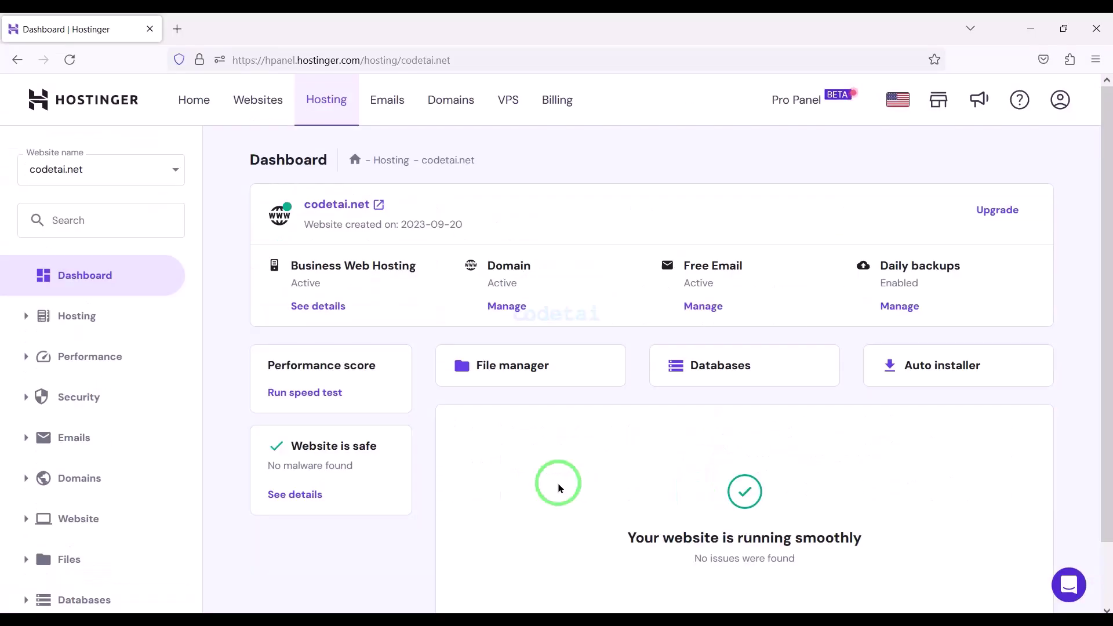
scroll(81, 441, down, 1)
click(103, 581)
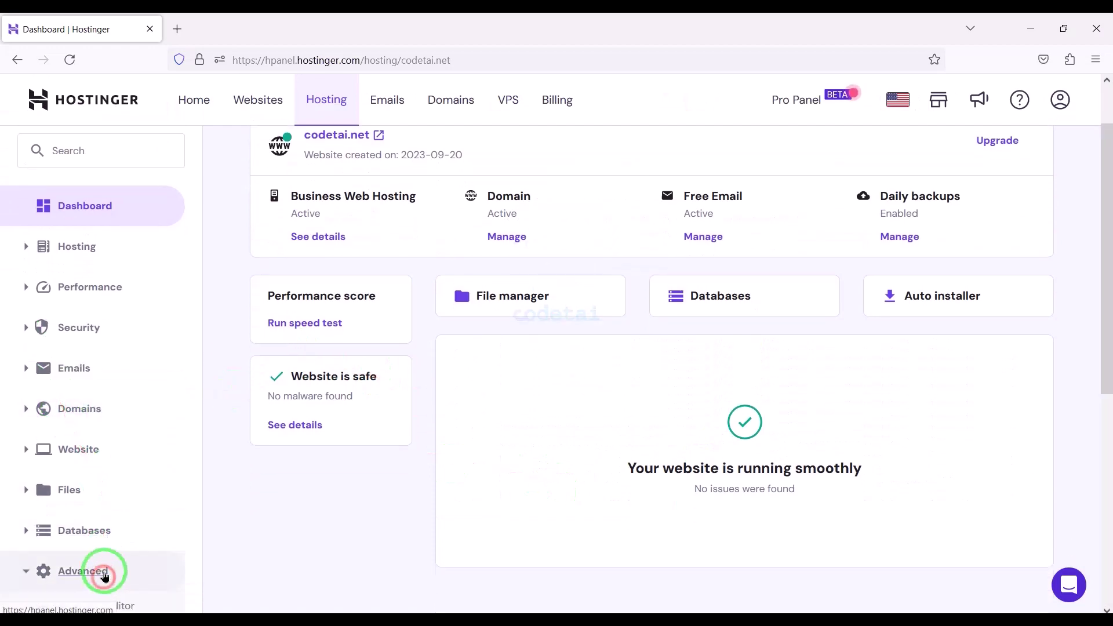
scroll(106, 557, down, 4)
click(118, 388)
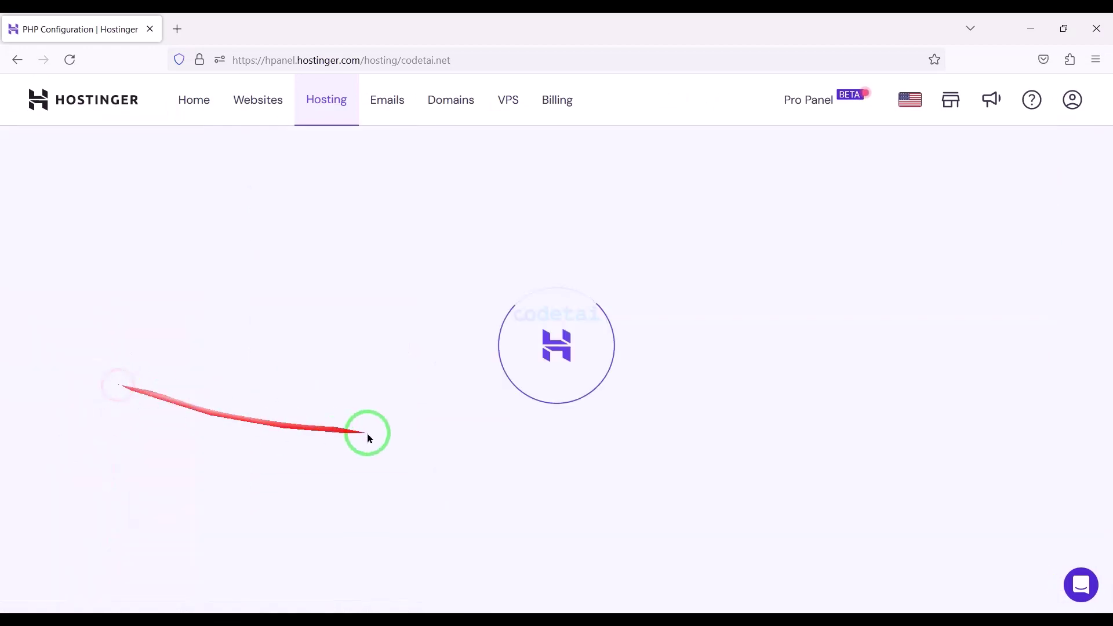
scroll(484, 441, down, 2)
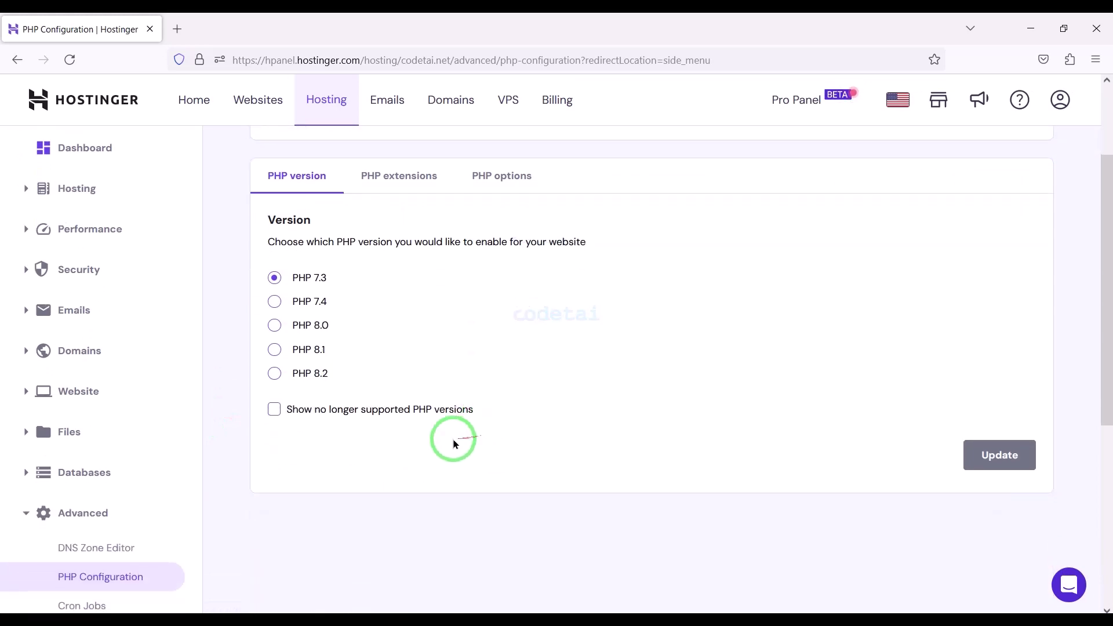
click(274, 350)
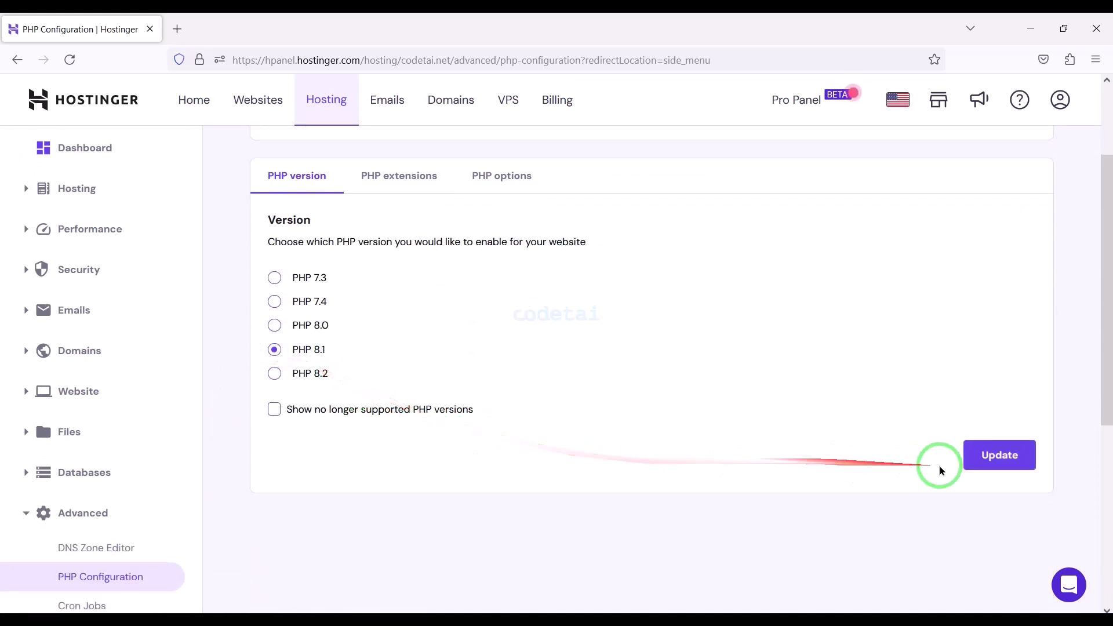
click(1010, 455)
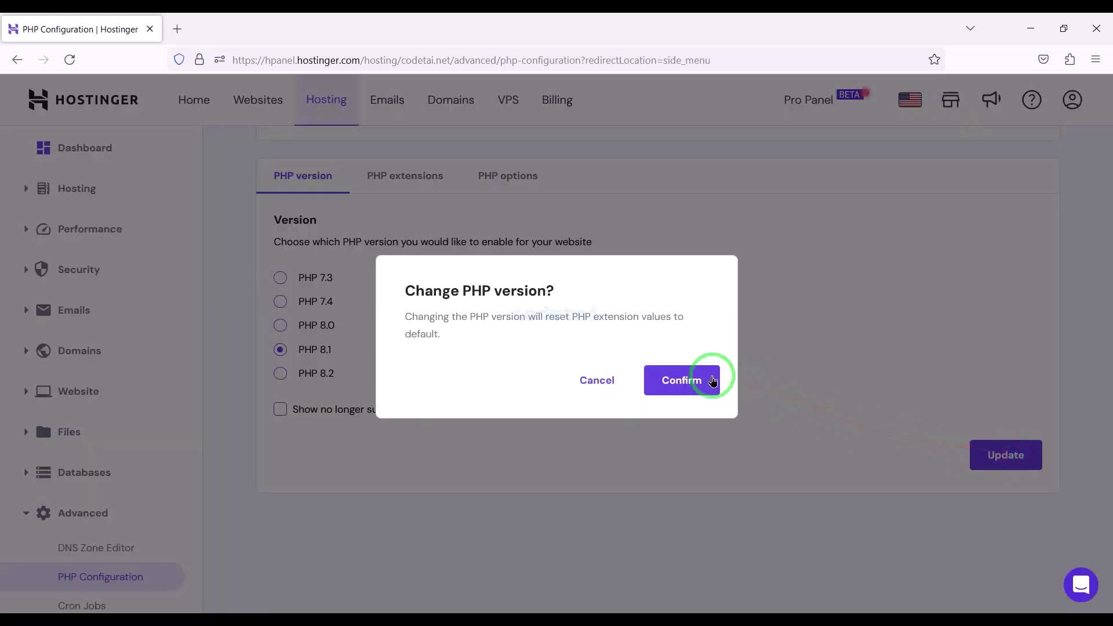
click(705, 379)
click(119, 288)
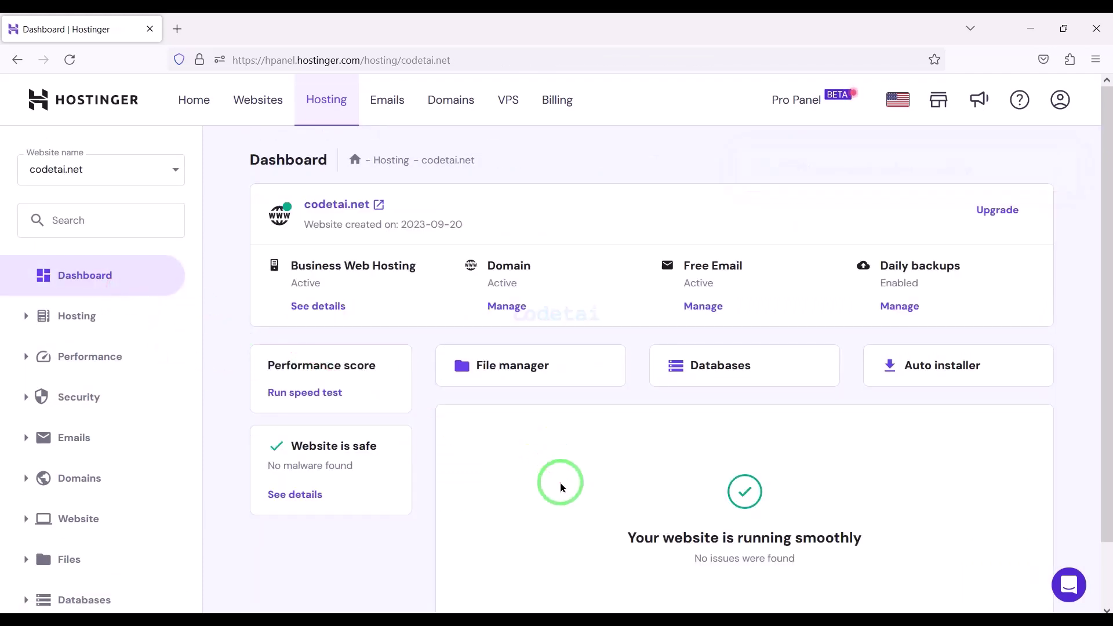
- Open public_html in the File Manager and permanently delete default.php
click(511, 374)
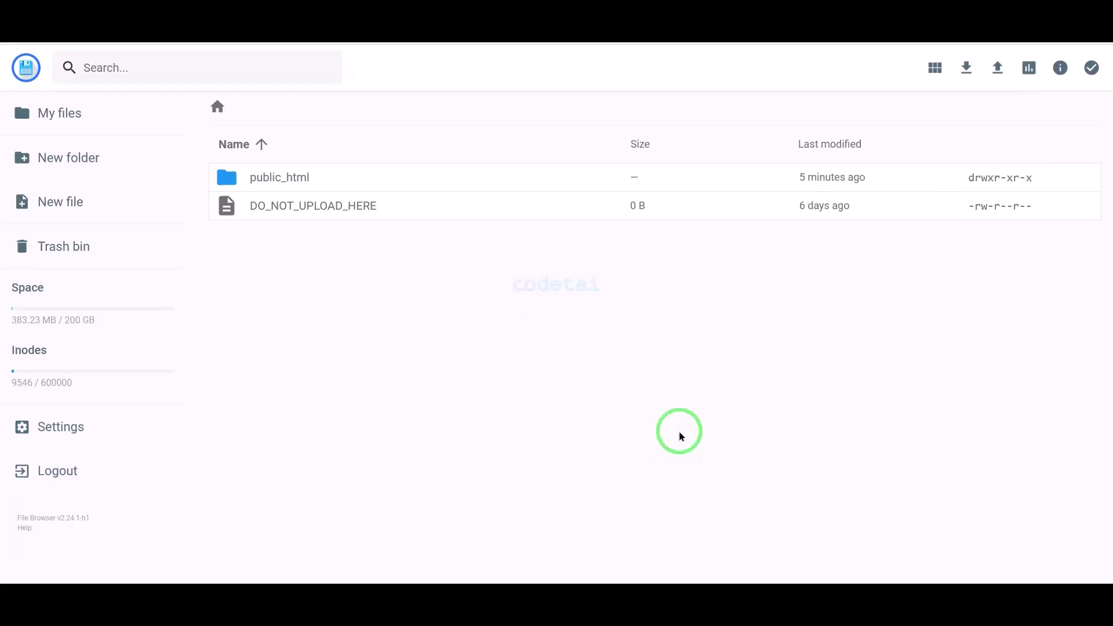
double_click(334, 177)
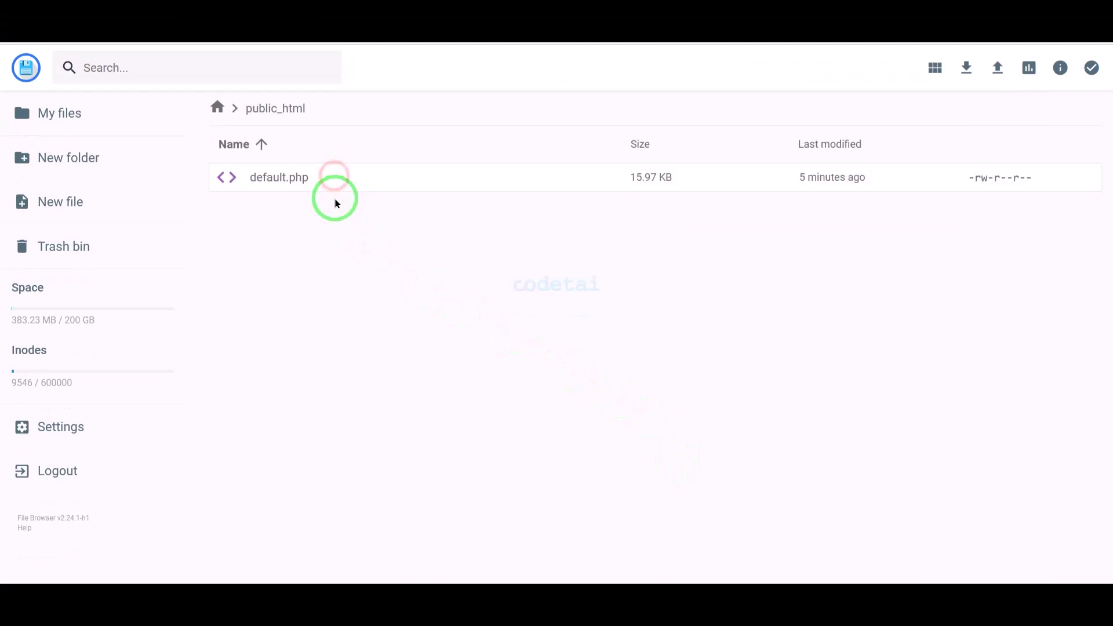
click(334, 184)
click(903, 68)
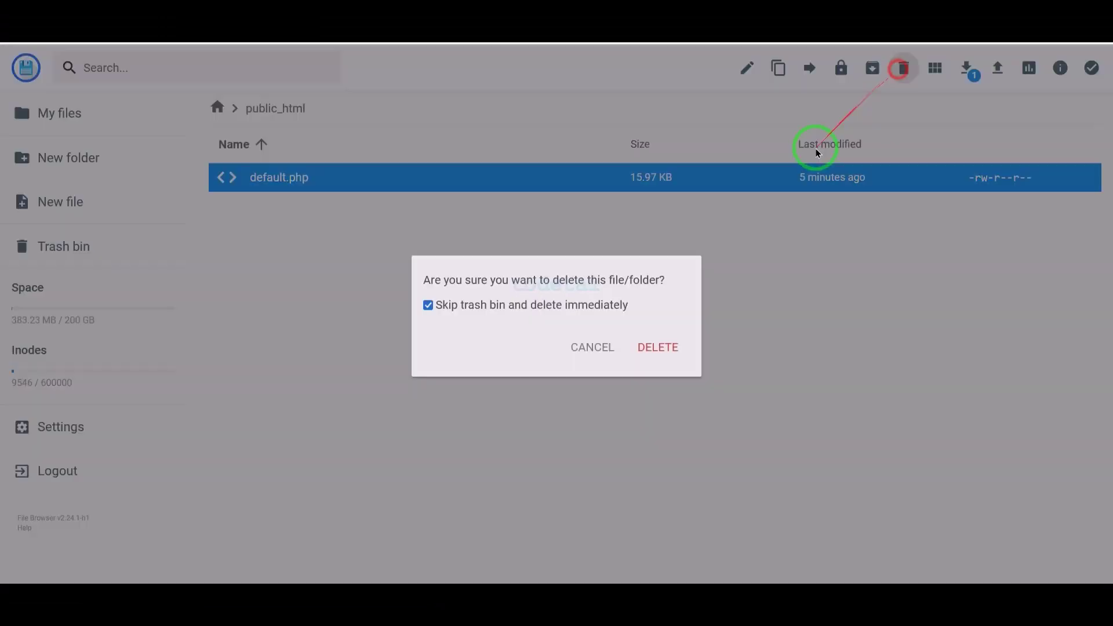
click(648, 346)
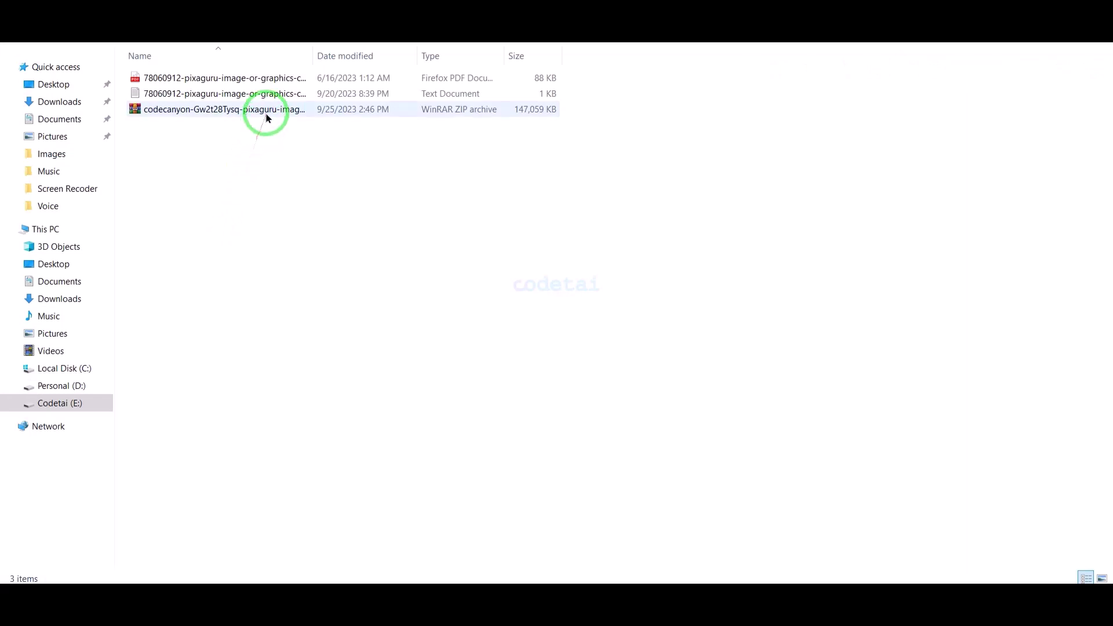
- Extract the downloaded codecanyon ZIP archive into its own folder
click(266, 114)
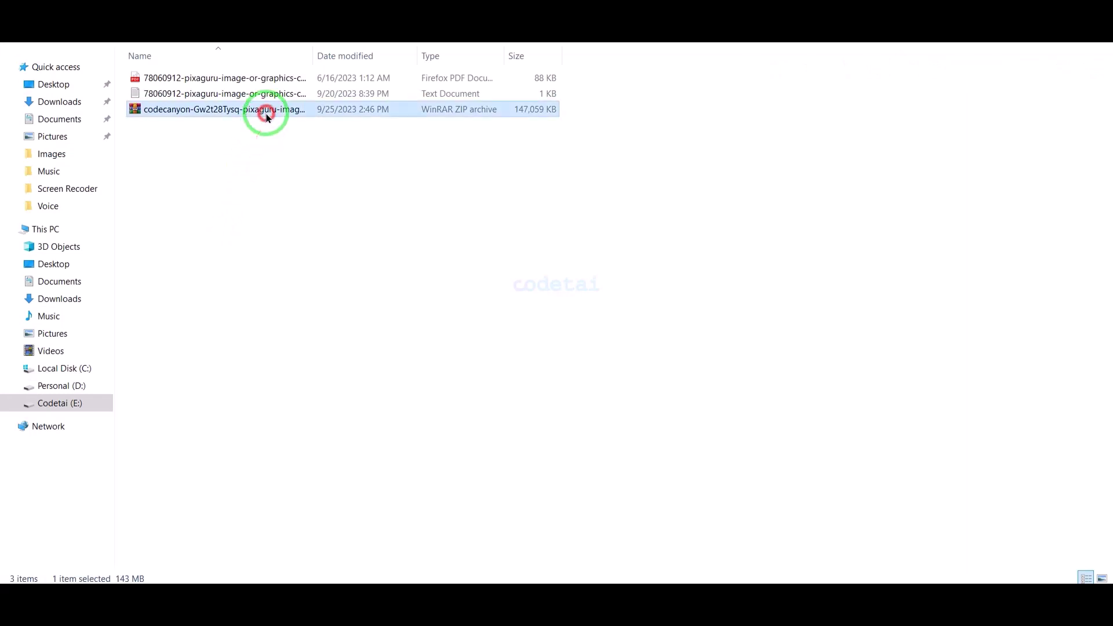
right_click(266, 114)
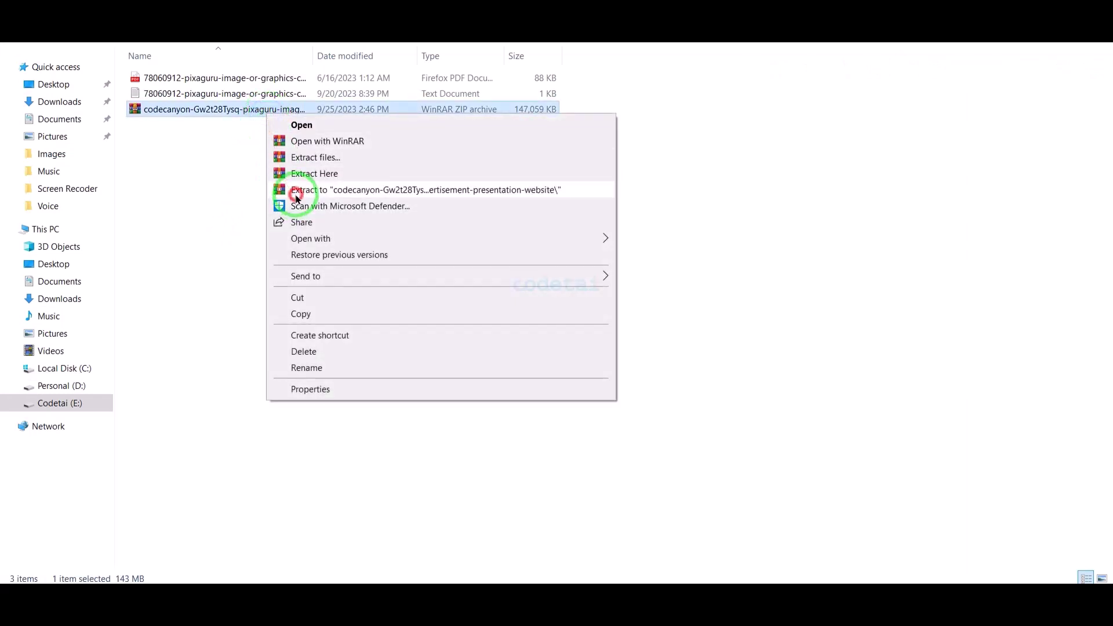
click(294, 192)
- Compress the MainFile\Pixaguru folder into a new ZIP archive, Pixaguru.zip
double_click(273, 77)
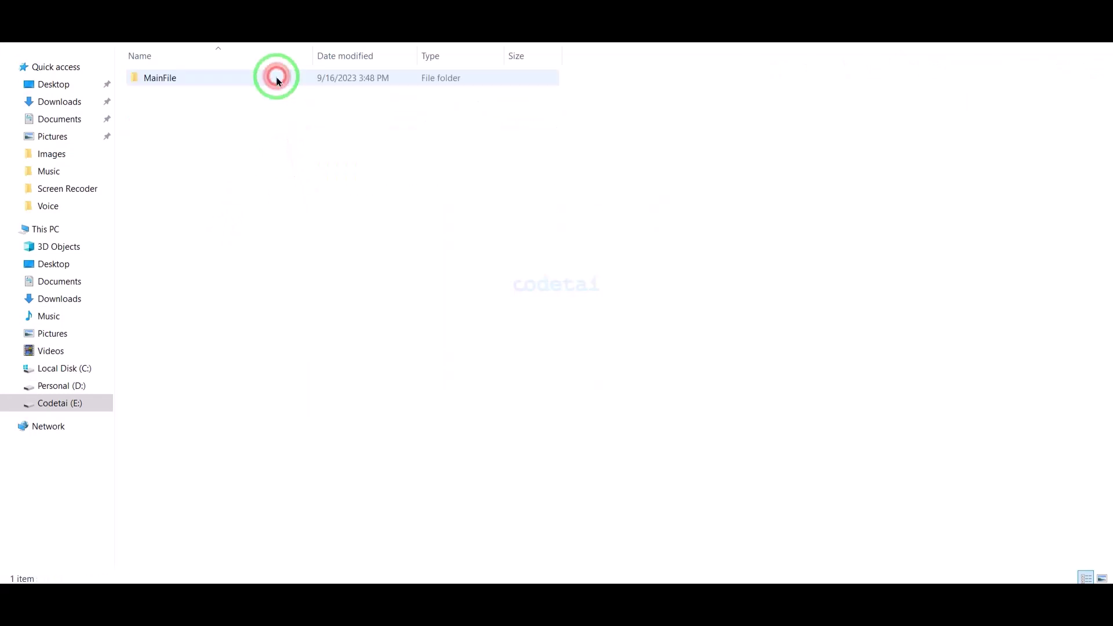
double_click(261, 79)
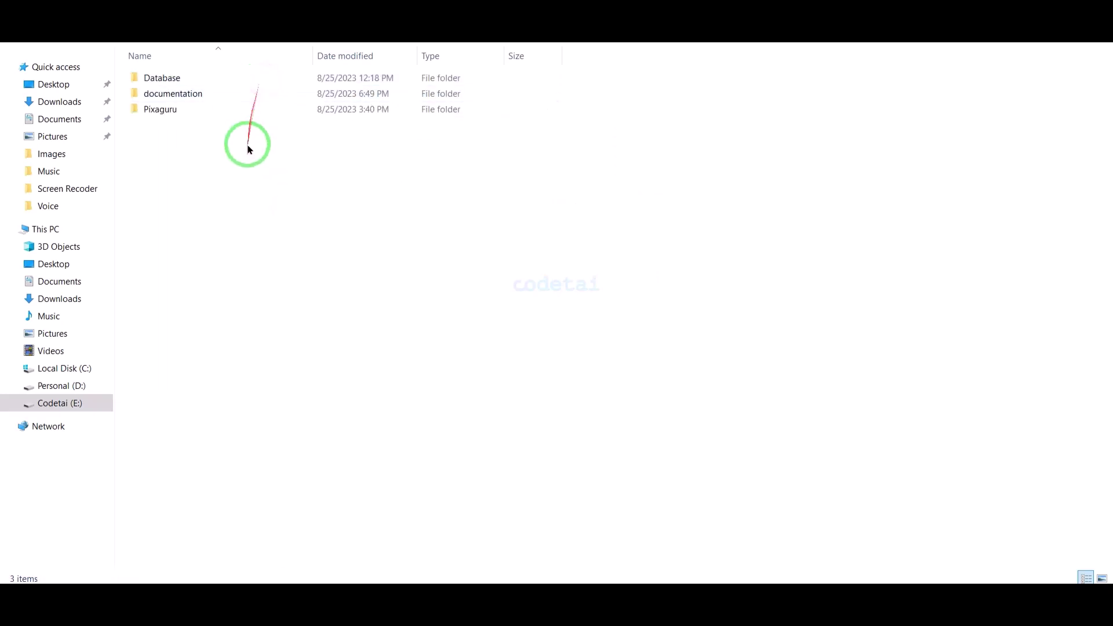
right_click(231, 110)
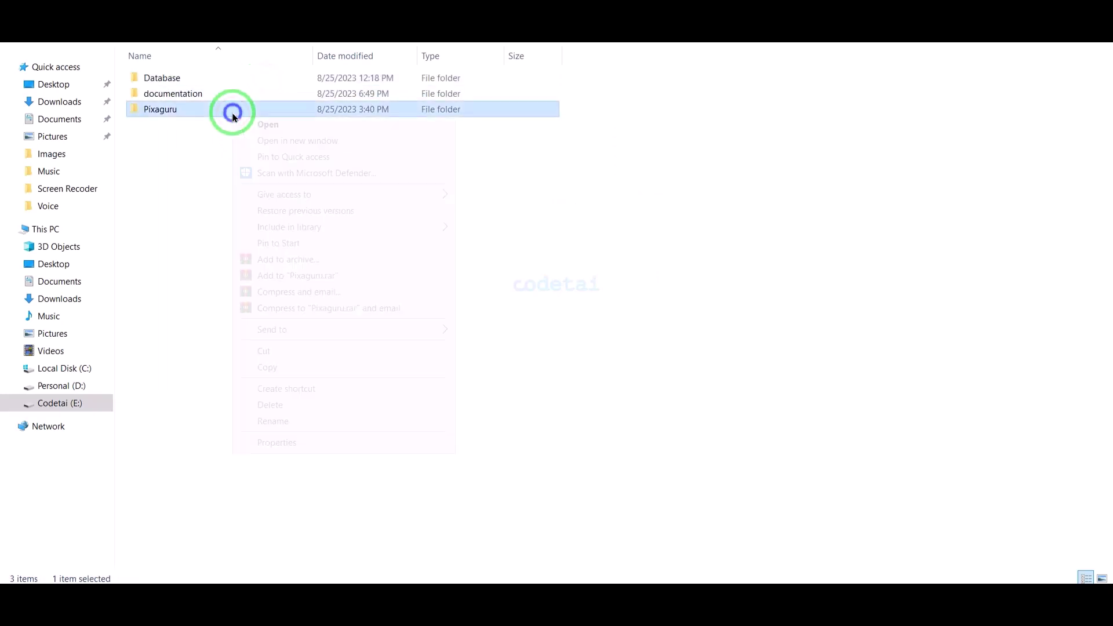
click(272, 259)
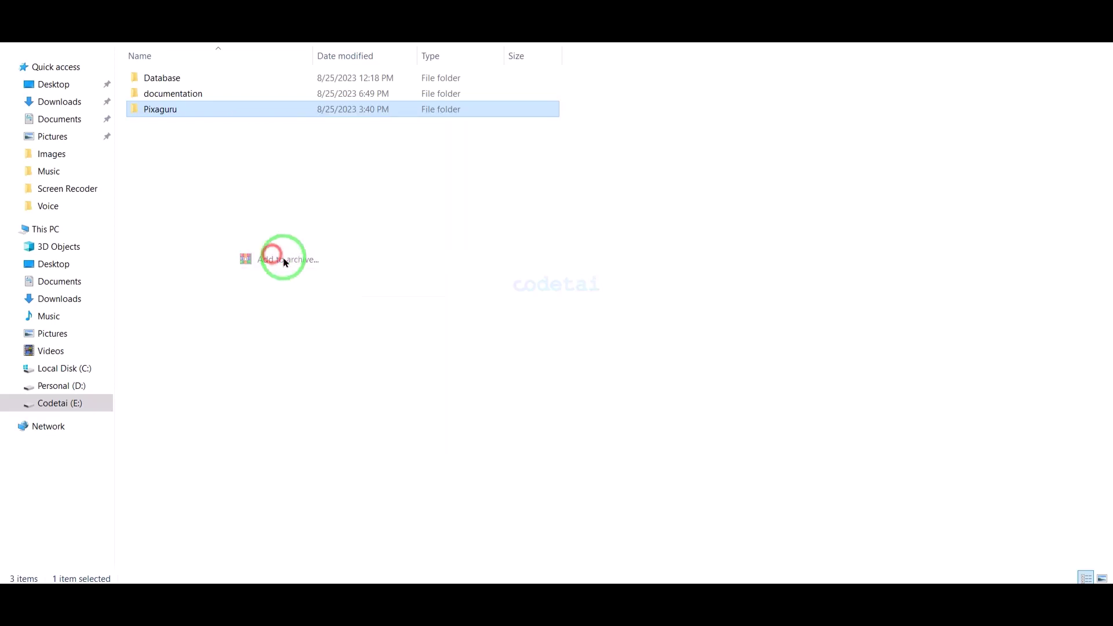
click(516, 286)
click(567, 430)
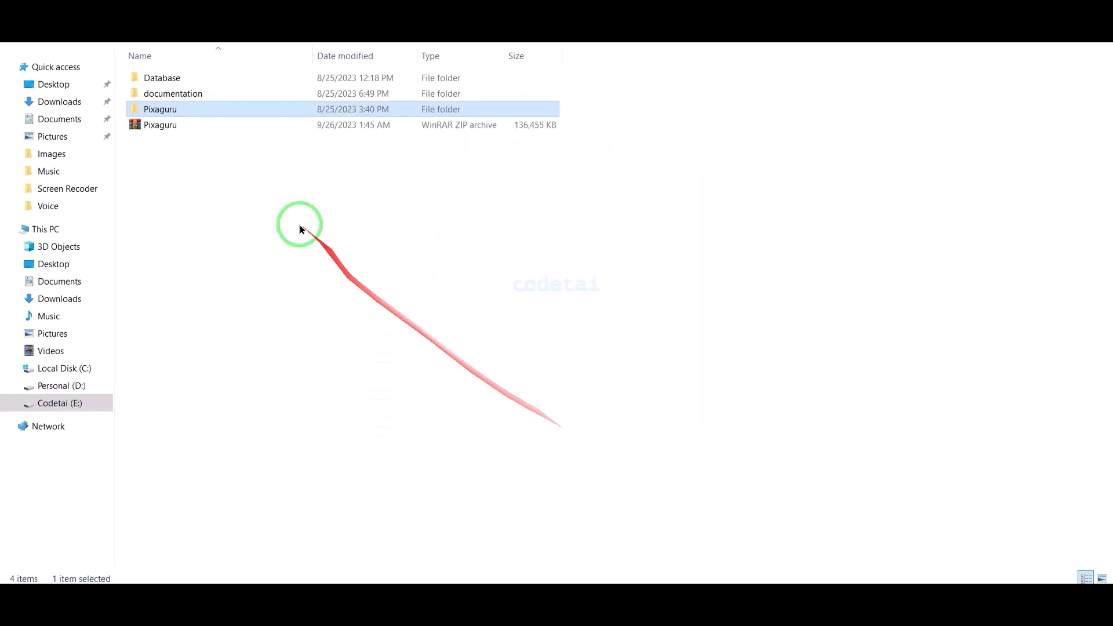
- Upload MainFile\Pixaguru.zip into public_html in the web File Manager
click(311, 580)
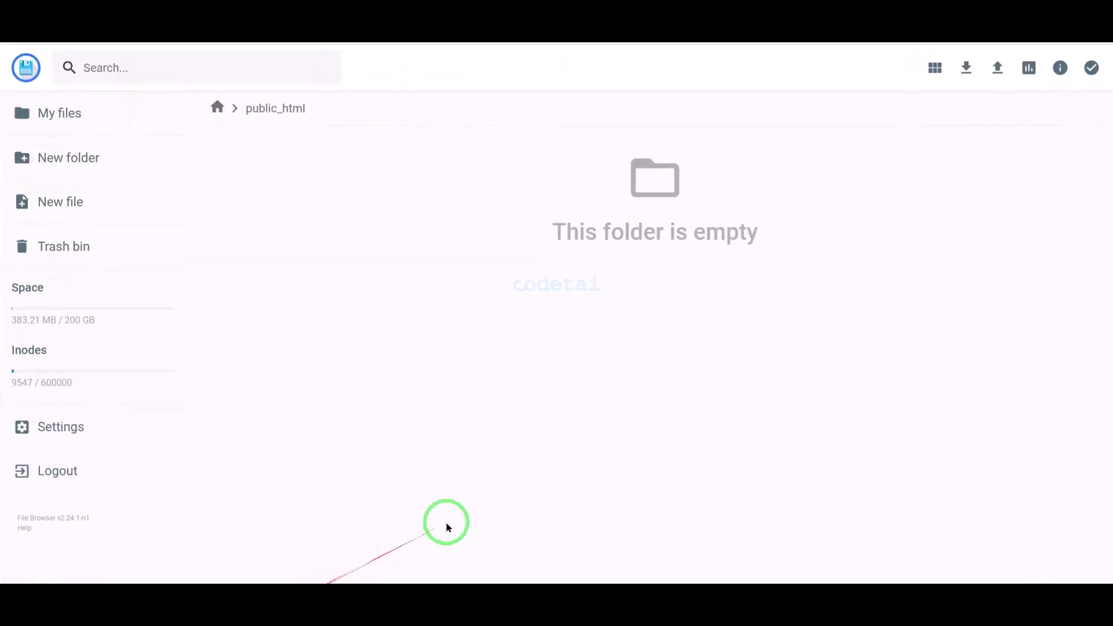
click(995, 80)
click(497, 356)
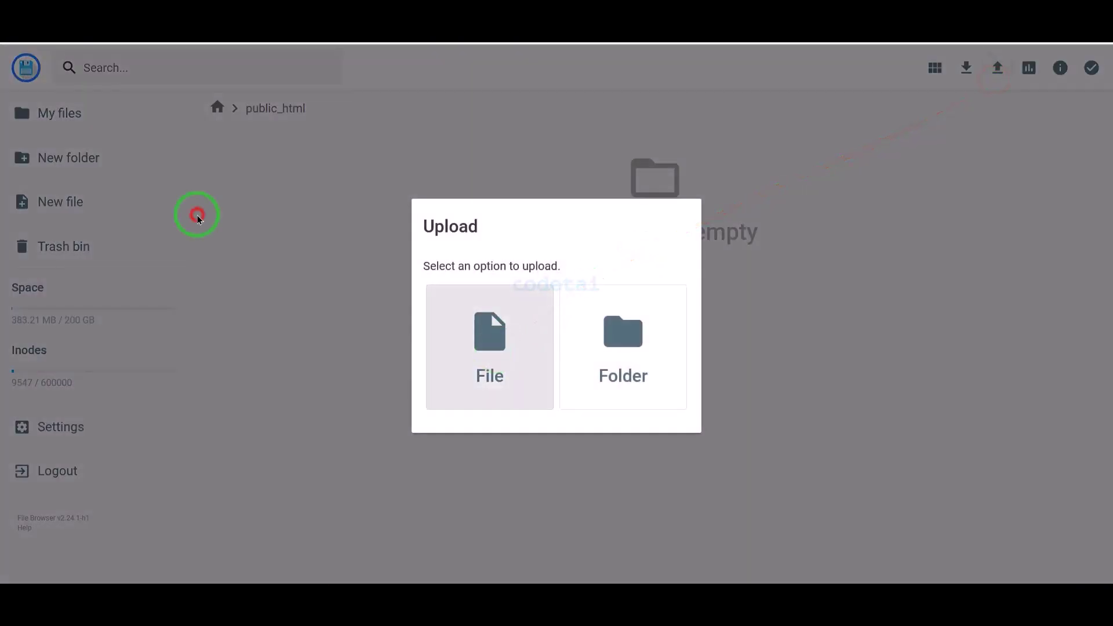
double_click(226, 87)
double_click(218, 89)
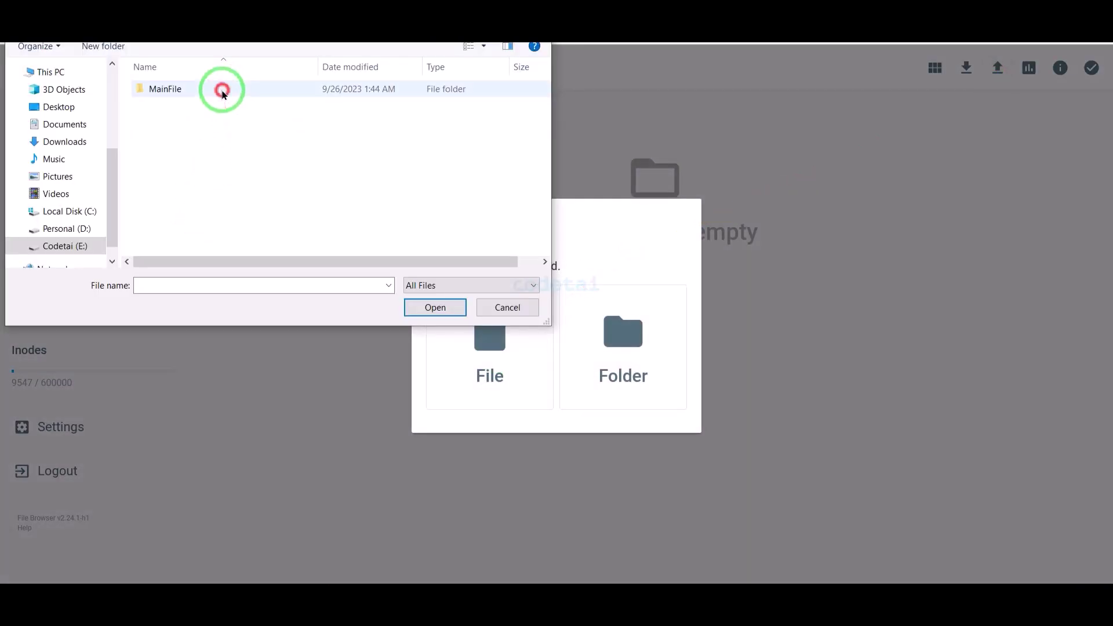
double_click(206, 132)
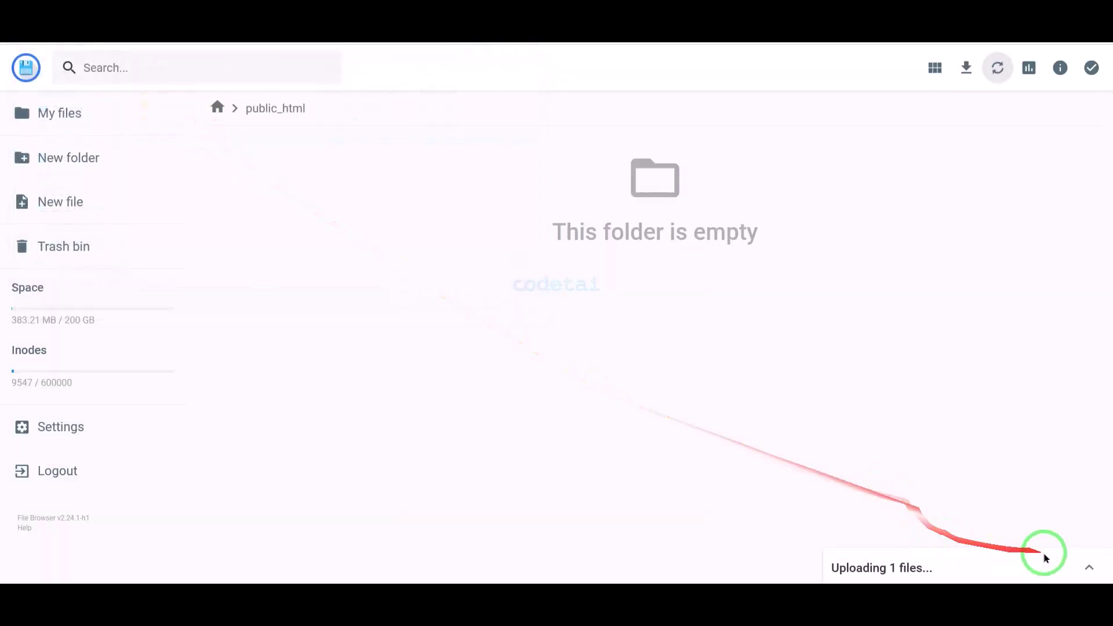
click(1089, 567)
click(479, 508)
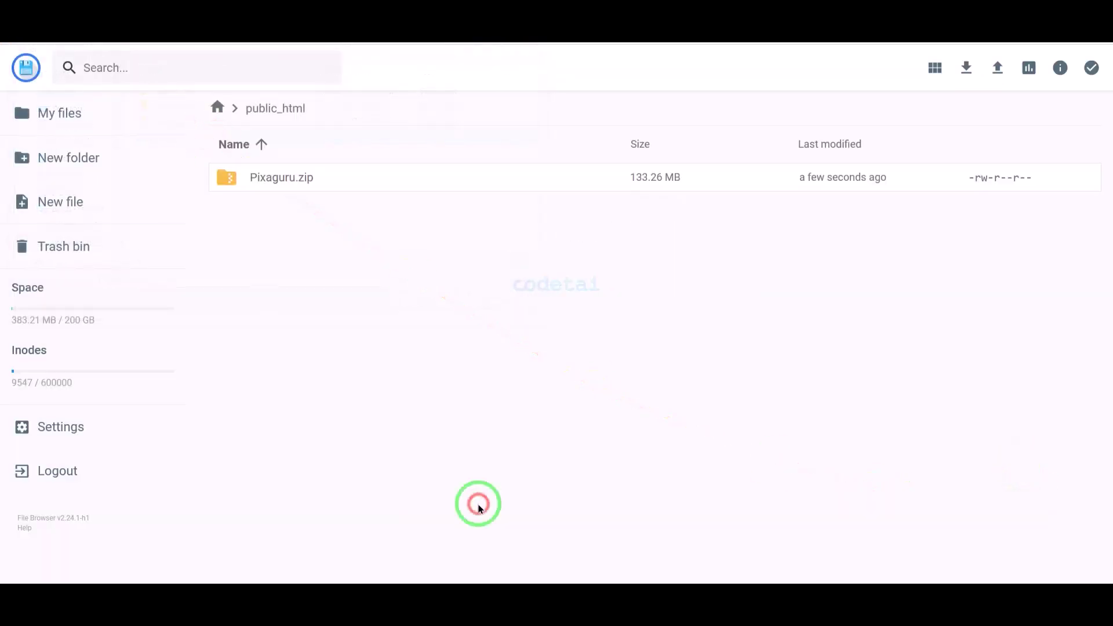
- Extract Pixaguru.zip into a new folder named MyFolder
click(417, 180)
right_click(416, 180)
click(442, 382)
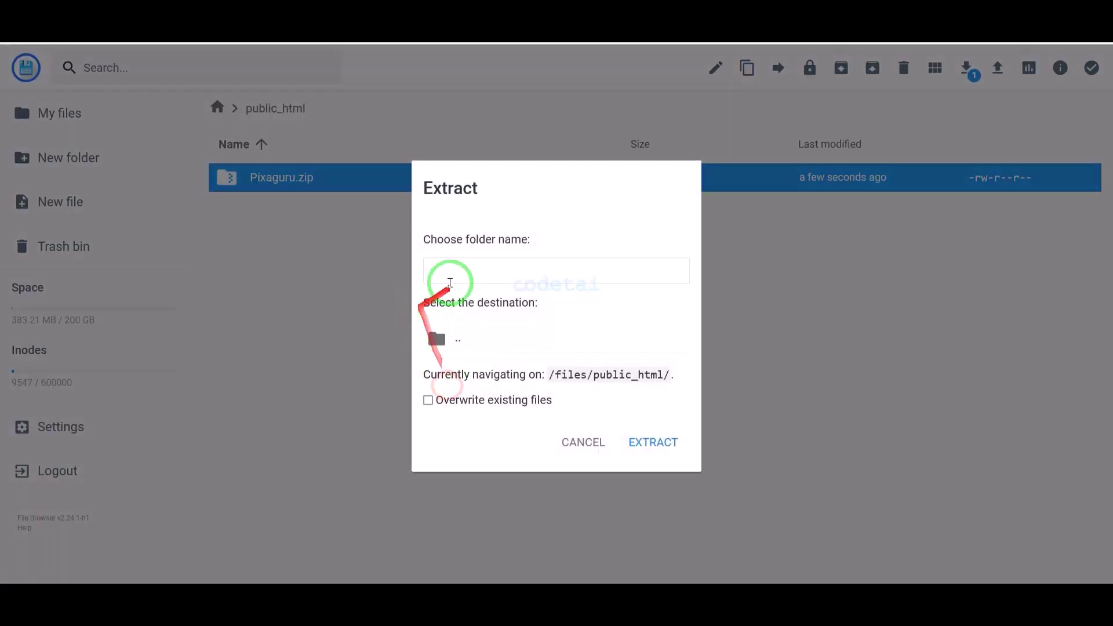
click(455, 273)
text(MyFolder)
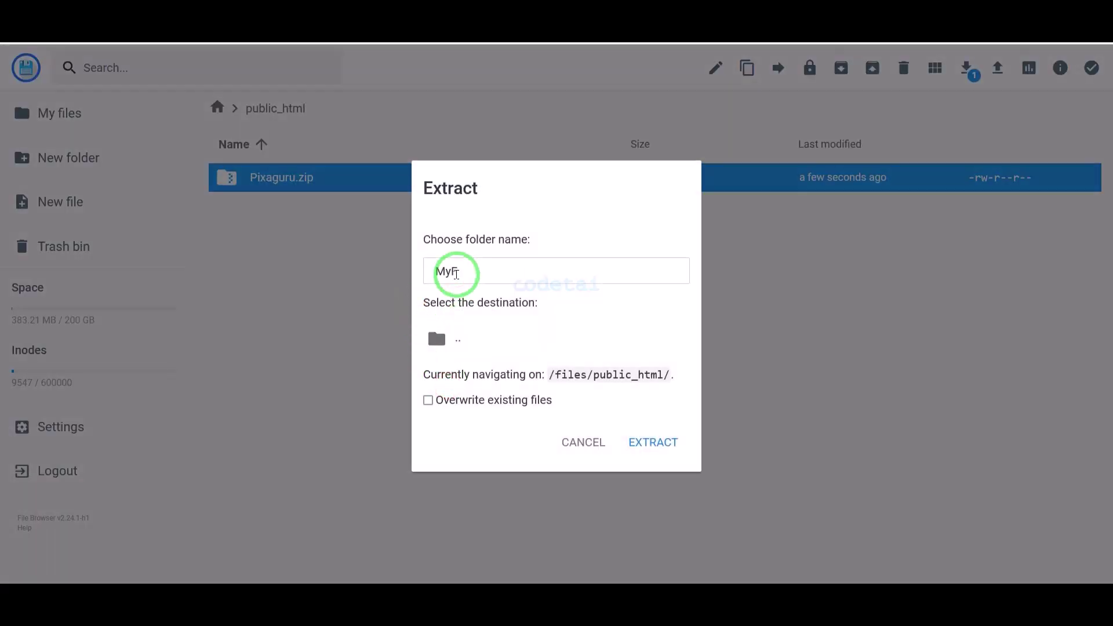
click(653, 442)
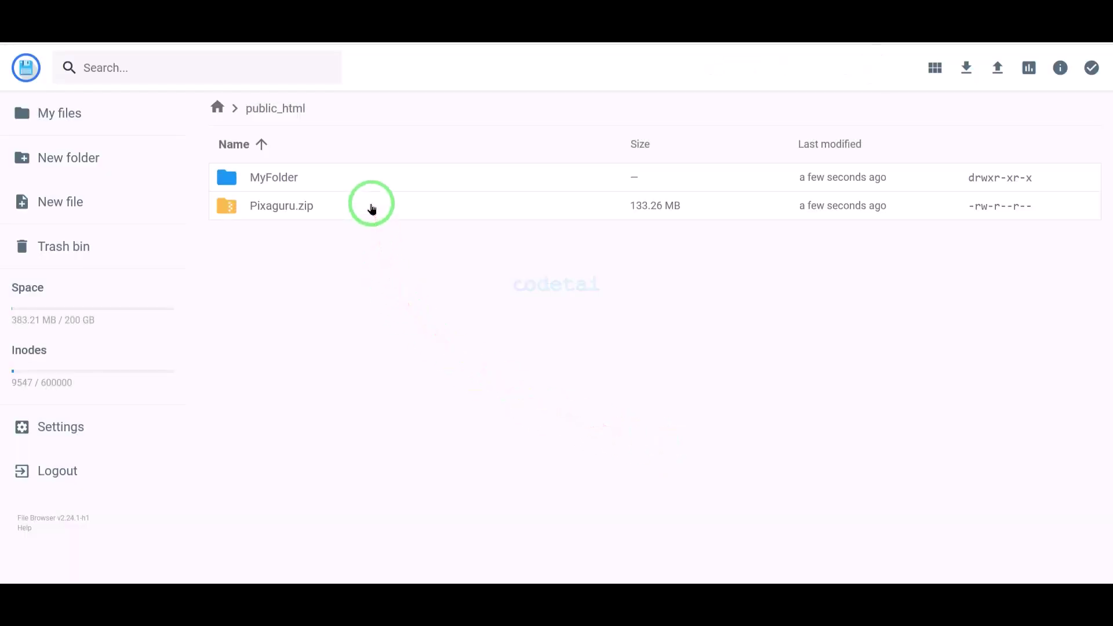
click(372, 207)
- Delete Pixaguru.zip and move every file from MyFolder/Pixaguru up into public_html
click(903, 68)
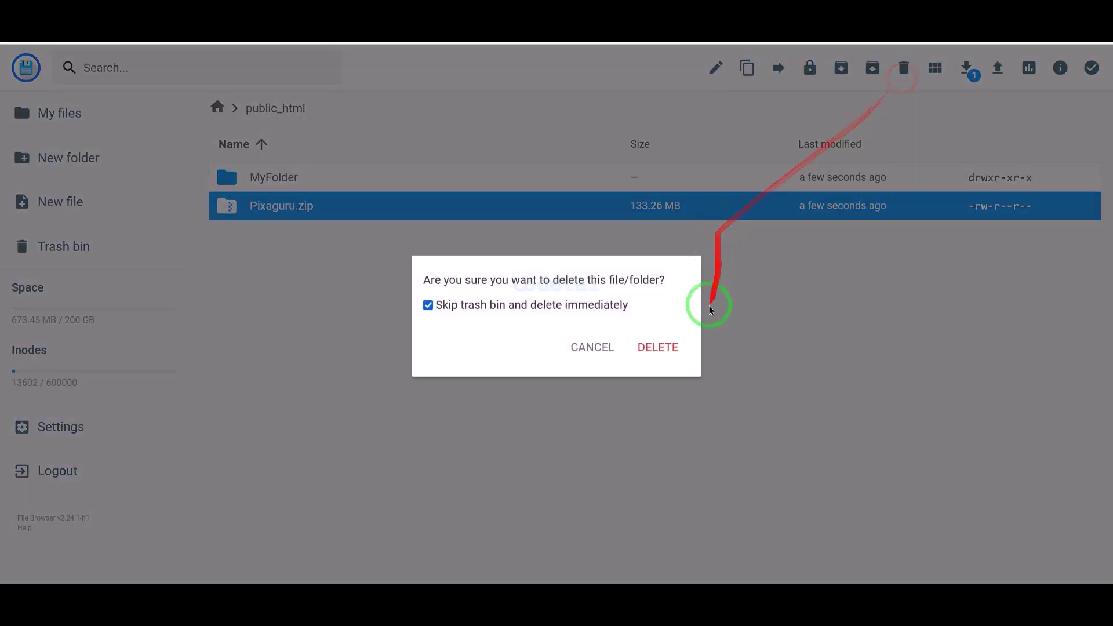
click(676, 343)
double_click(465, 190)
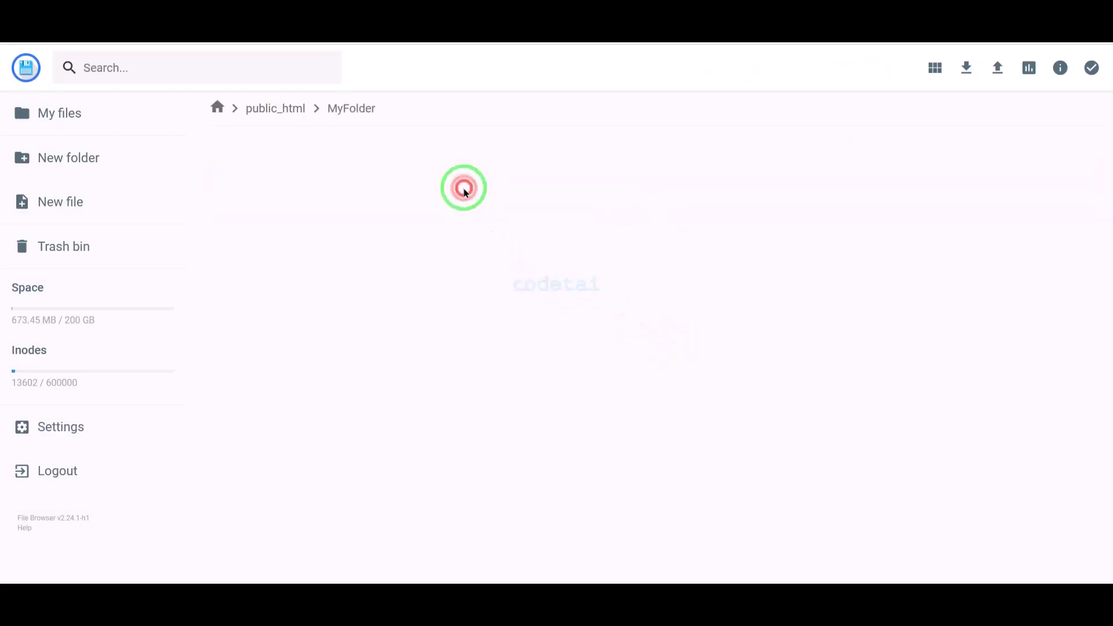
double_click(465, 192)
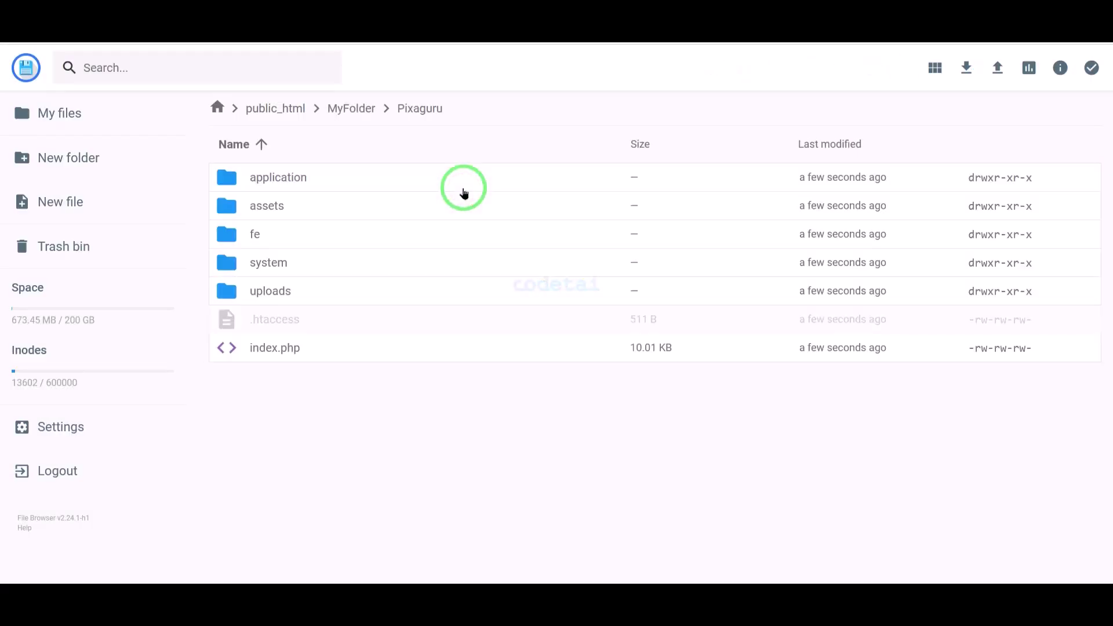
key(ctrl+a)
click(840, 67)
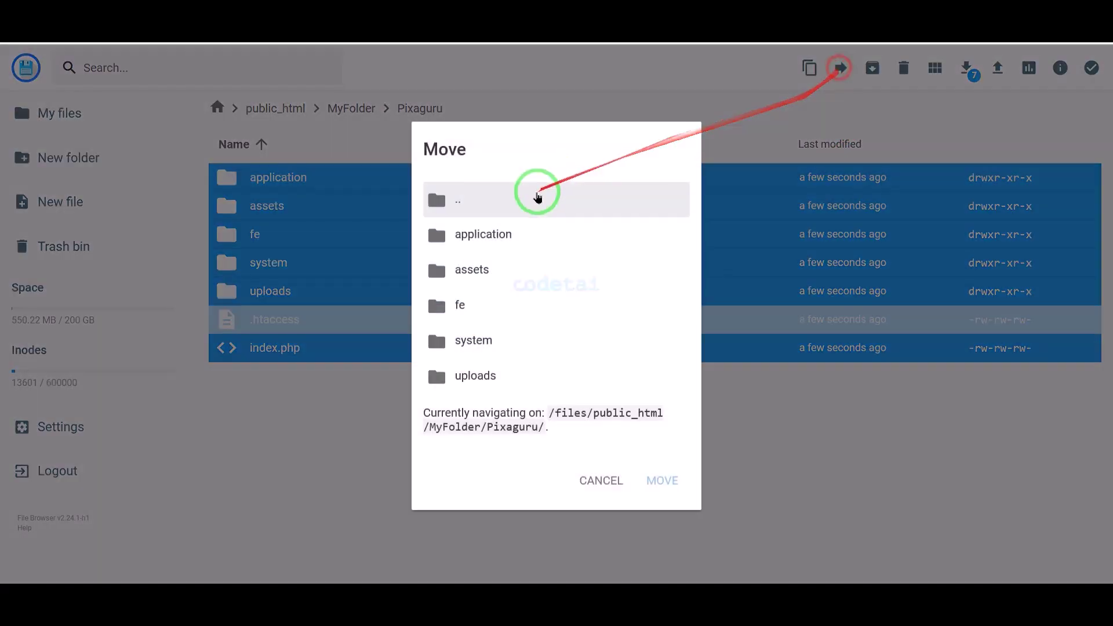
double_click(538, 198)
click(512, 268)
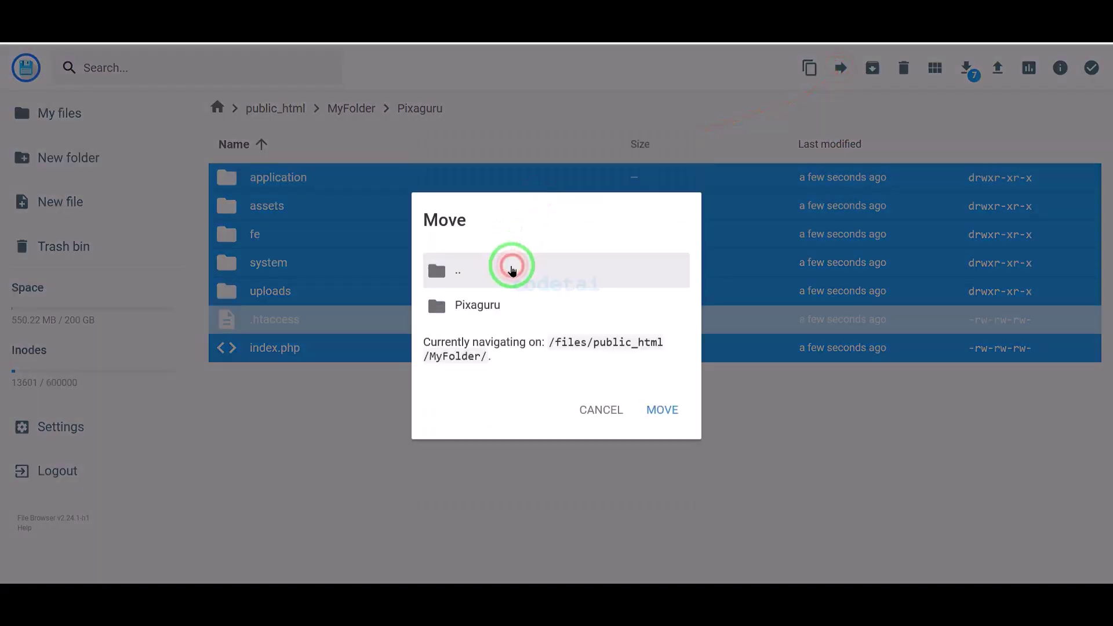
click(512, 268)
double_click(514, 290)
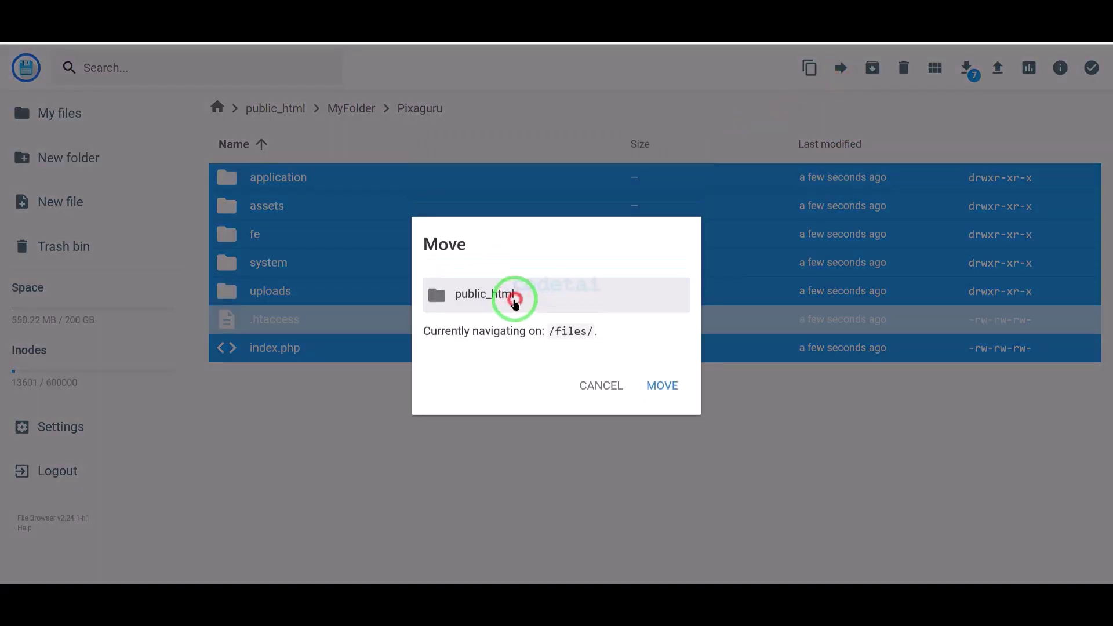
click(515, 301)
click(648, 391)
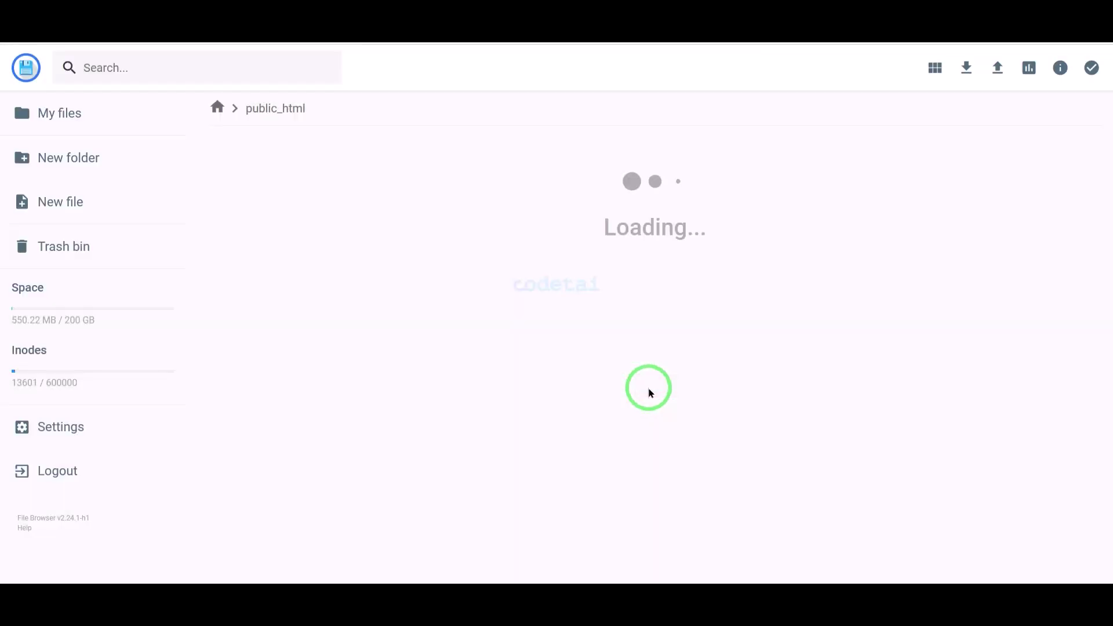
- Delete the now-empty MyFolder and return to the Hostinger hPanel dashboard
click(344, 270)
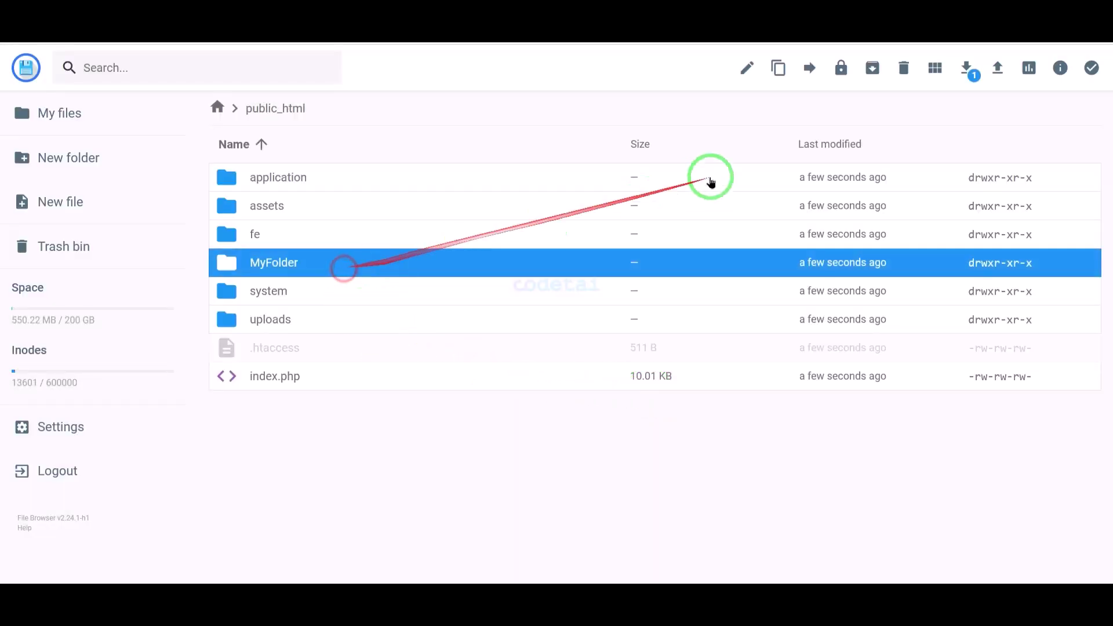
click(902, 69)
click(672, 345)
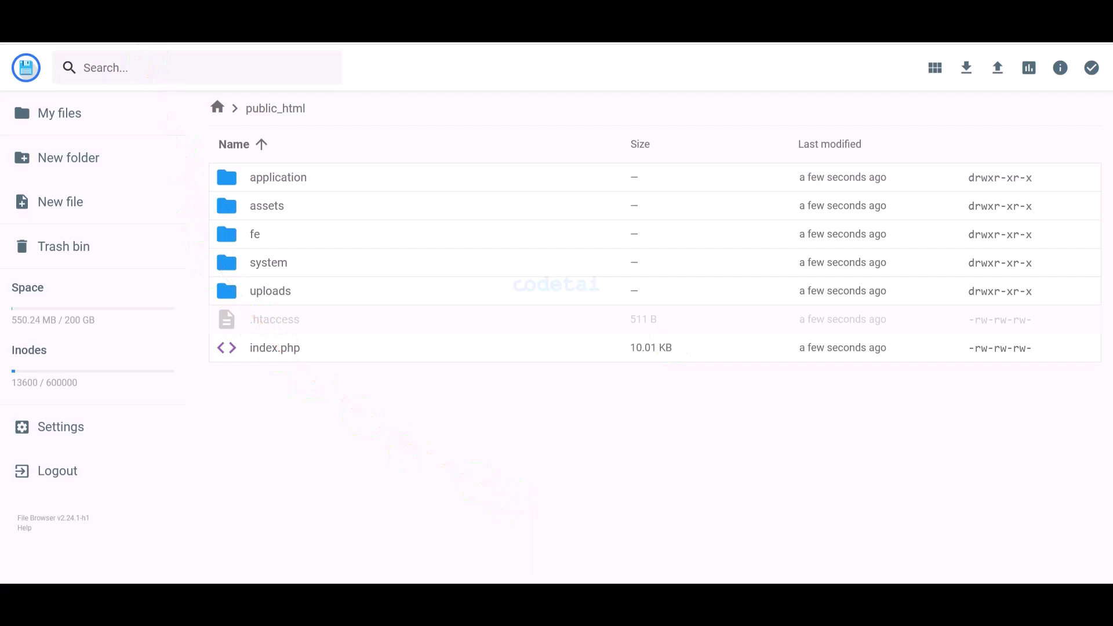
click(162, 23)
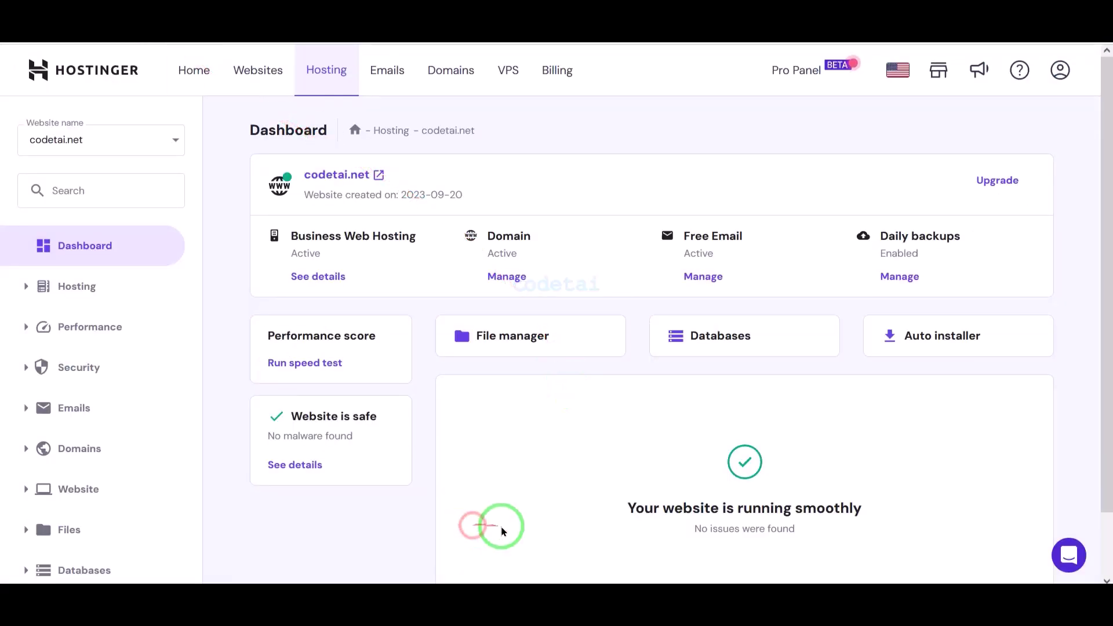
- Create database codetai with user usercodetai and a generated password, then enter phpMyAdmin
click(678, 337)
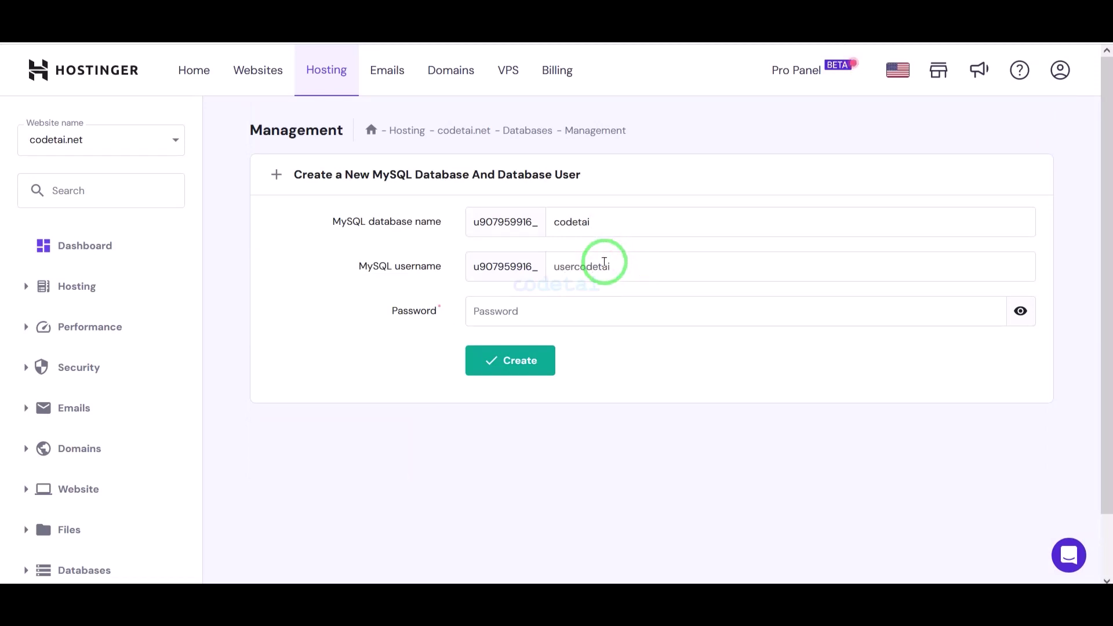
click(986, 311)
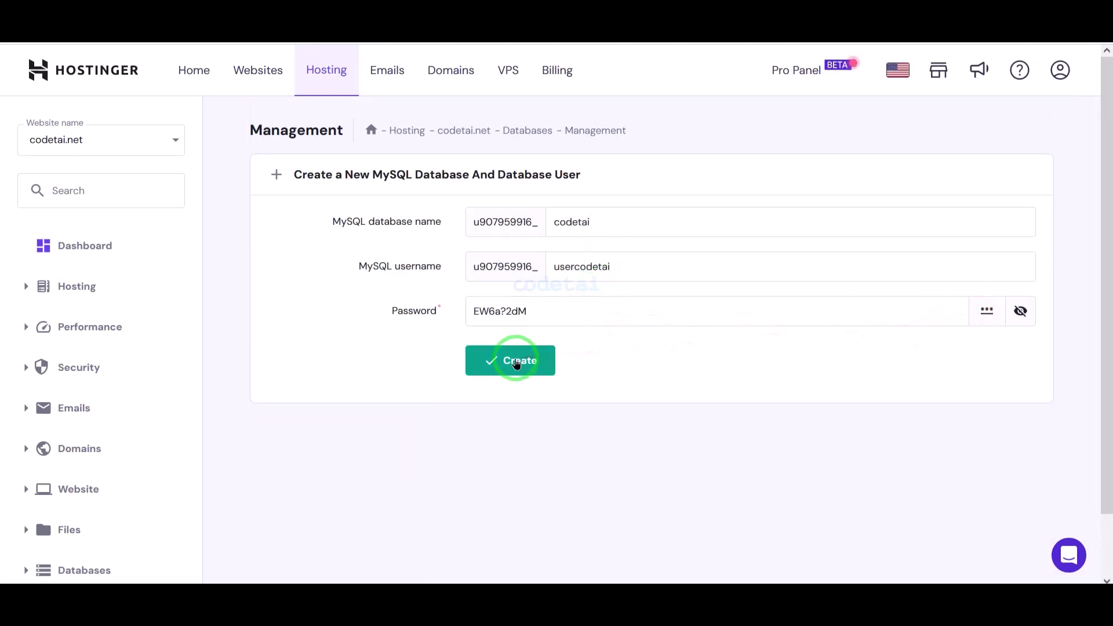
click(516, 359)
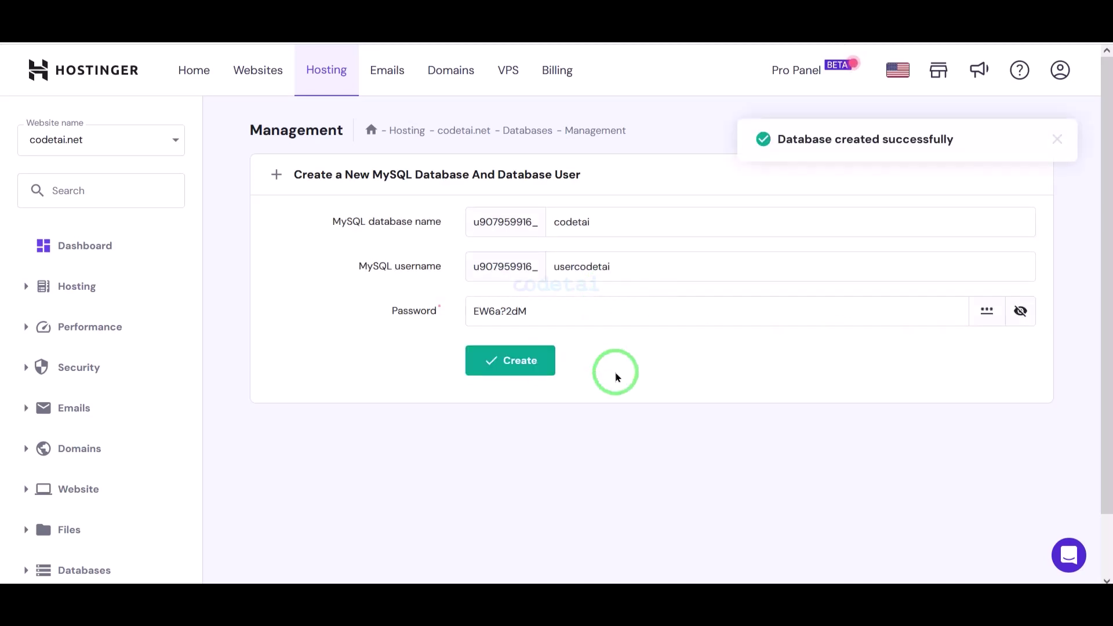
scroll(555, 571, down, 1)
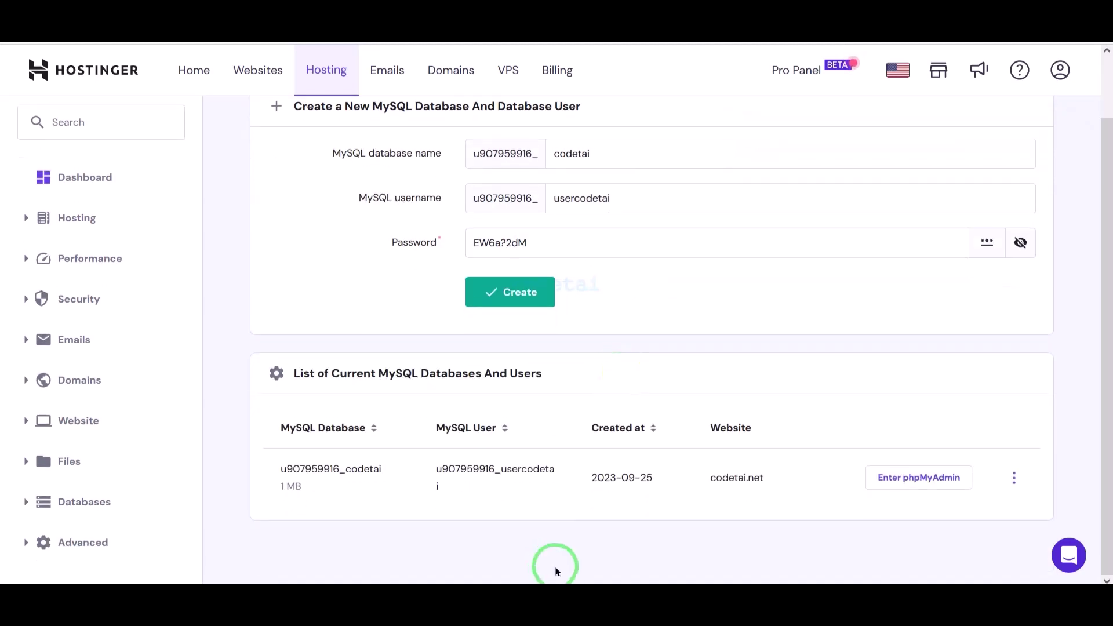
click(920, 479)
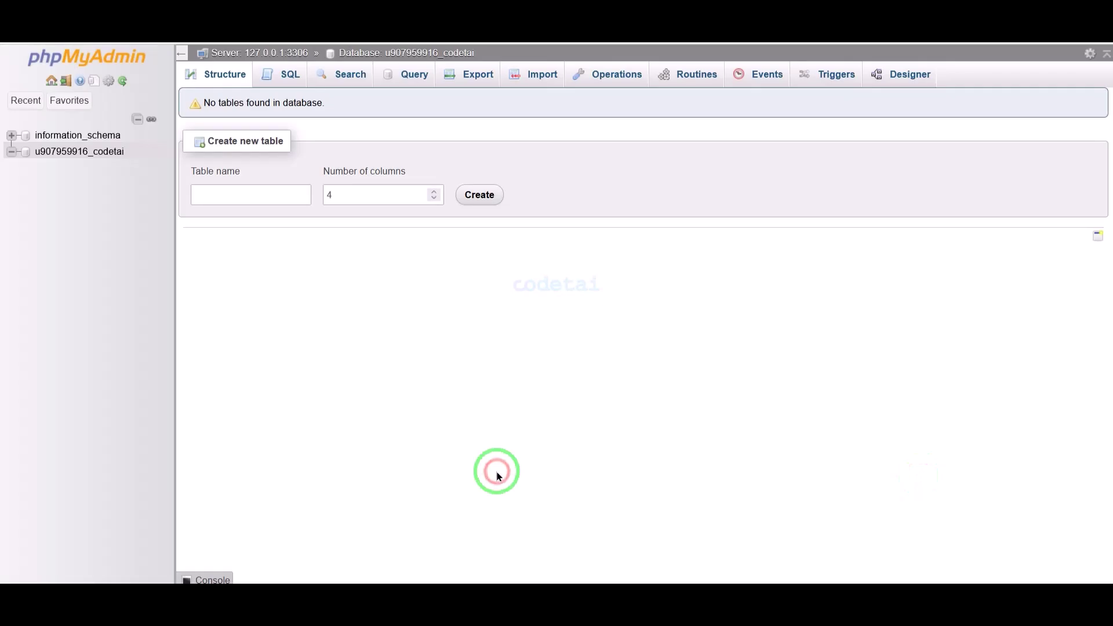
- Import Database/pixaguru_db.sql from the codecanyon download into the codetai database
click(537, 81)
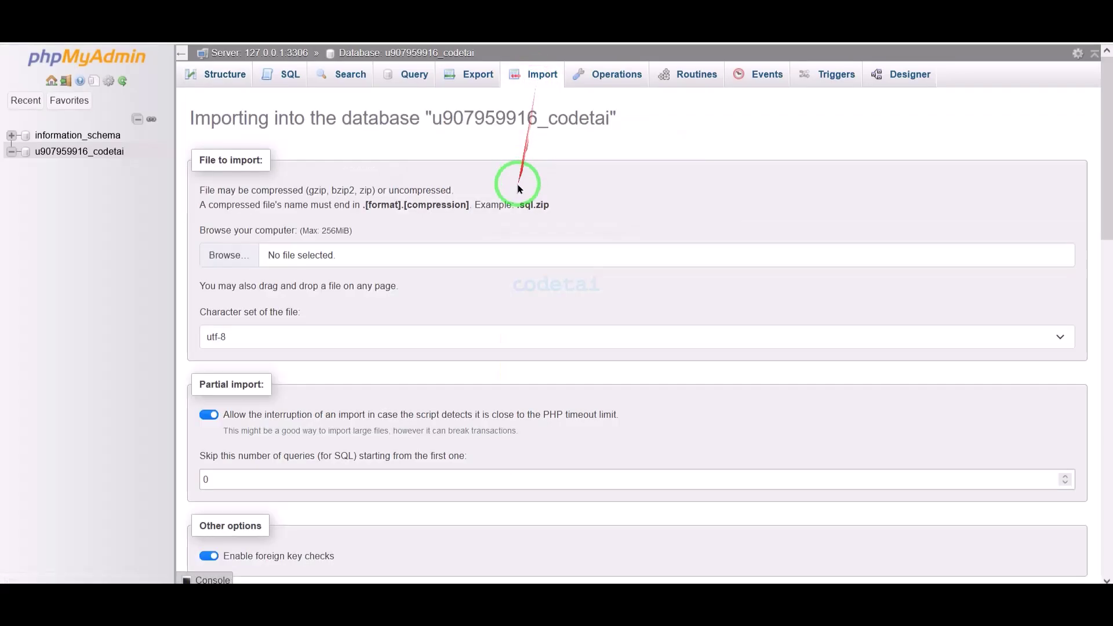
click(236, 263)
click(213, 89)
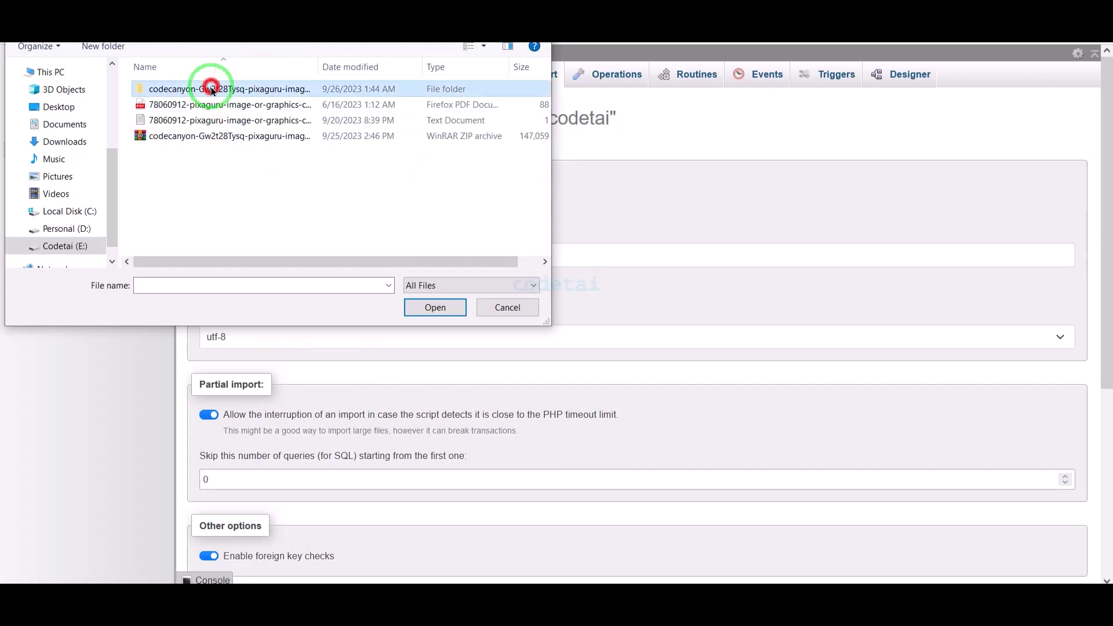
double_click(209, 89)
double_click(206, 89)
double_click(206, 89)
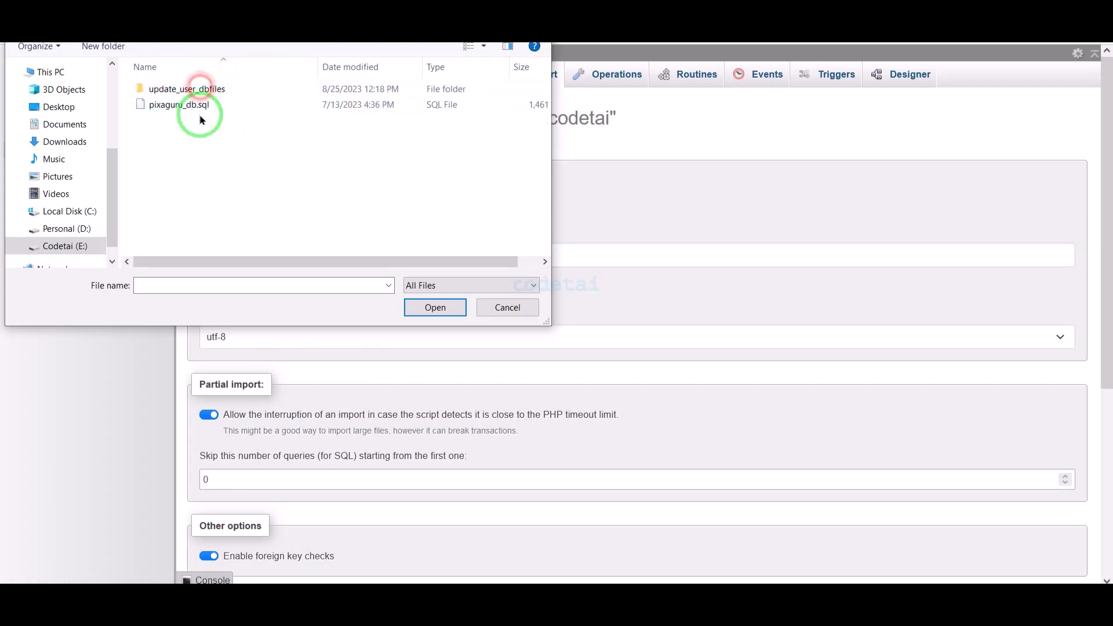
click(201, 108)
click(431, 310)
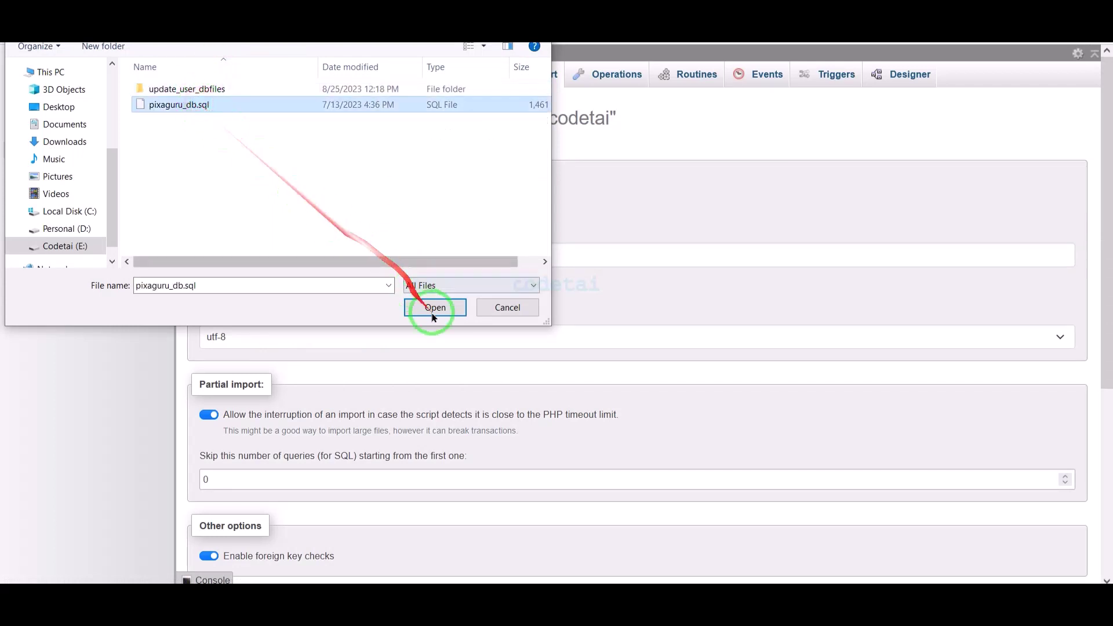
scroll(440, 325, down, 5)
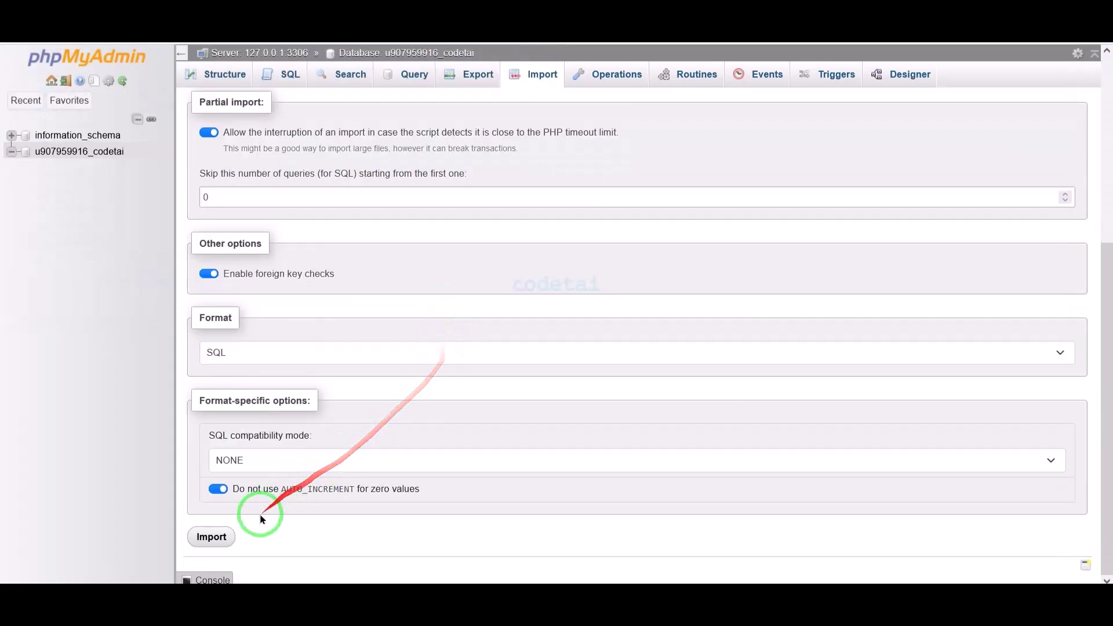
click(218, 530)
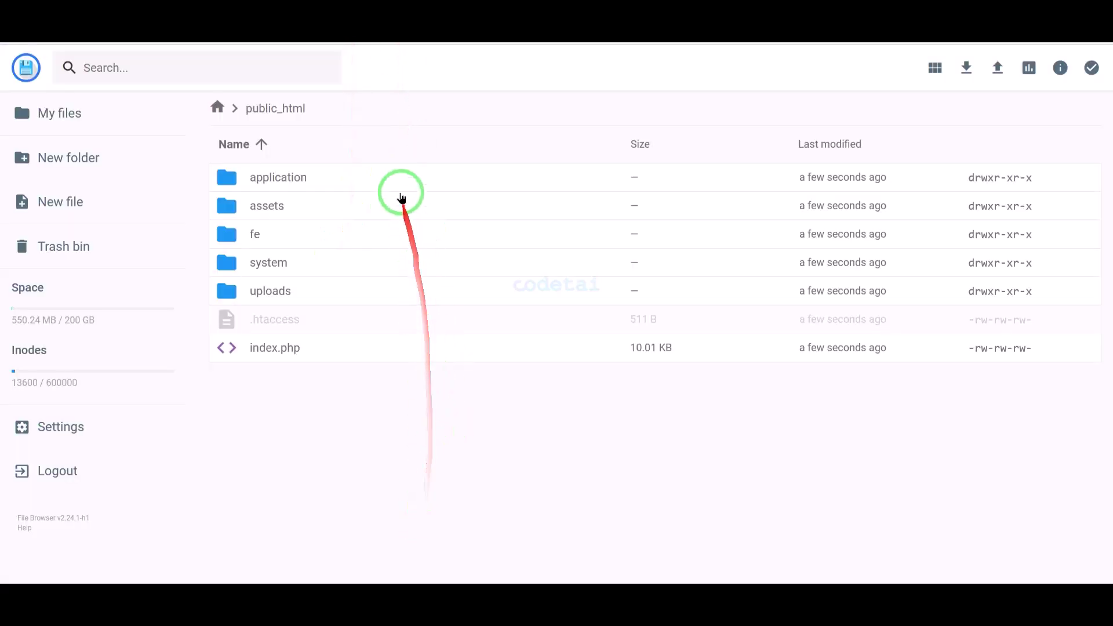
- Open application/config/database.php in the File Manager editor
double_click(397, 175)
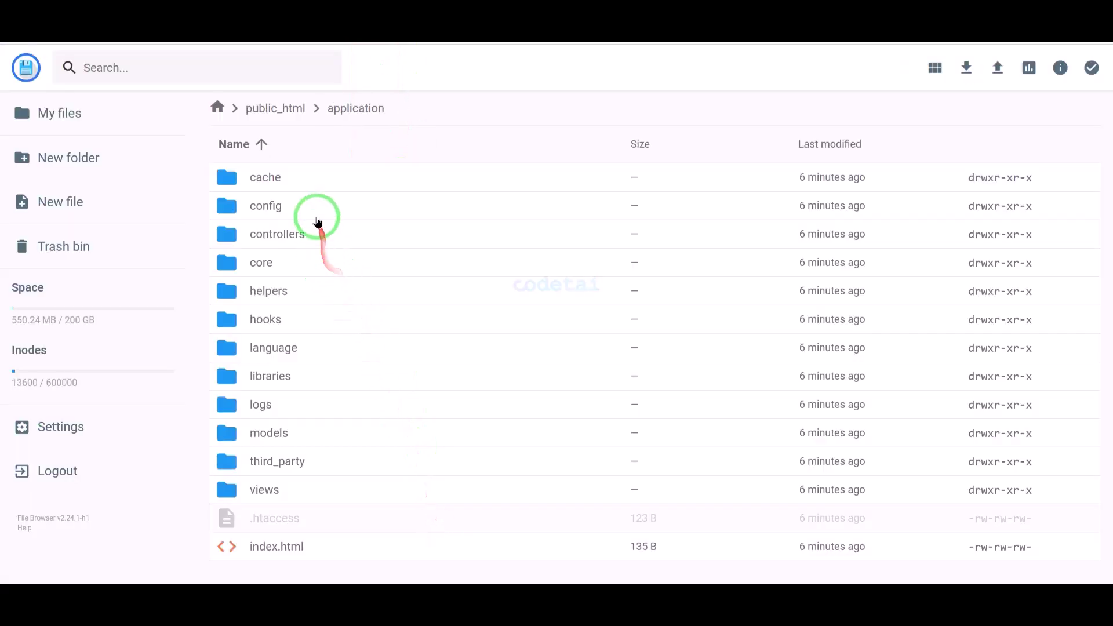
double_click(317, 213)
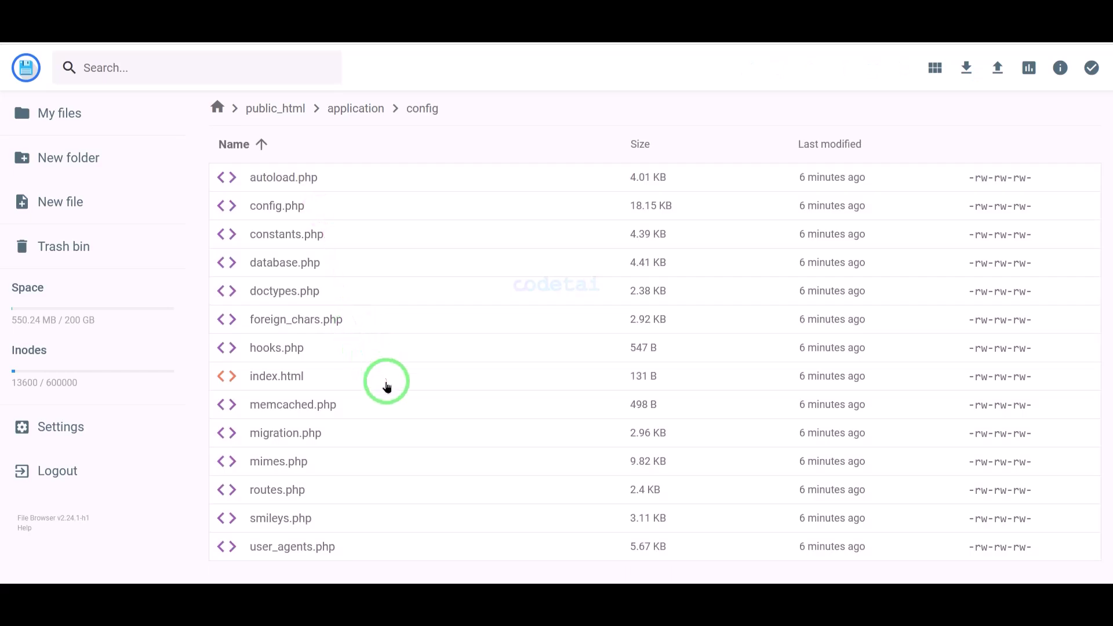
right_click(377, 262)
click(407, 311)
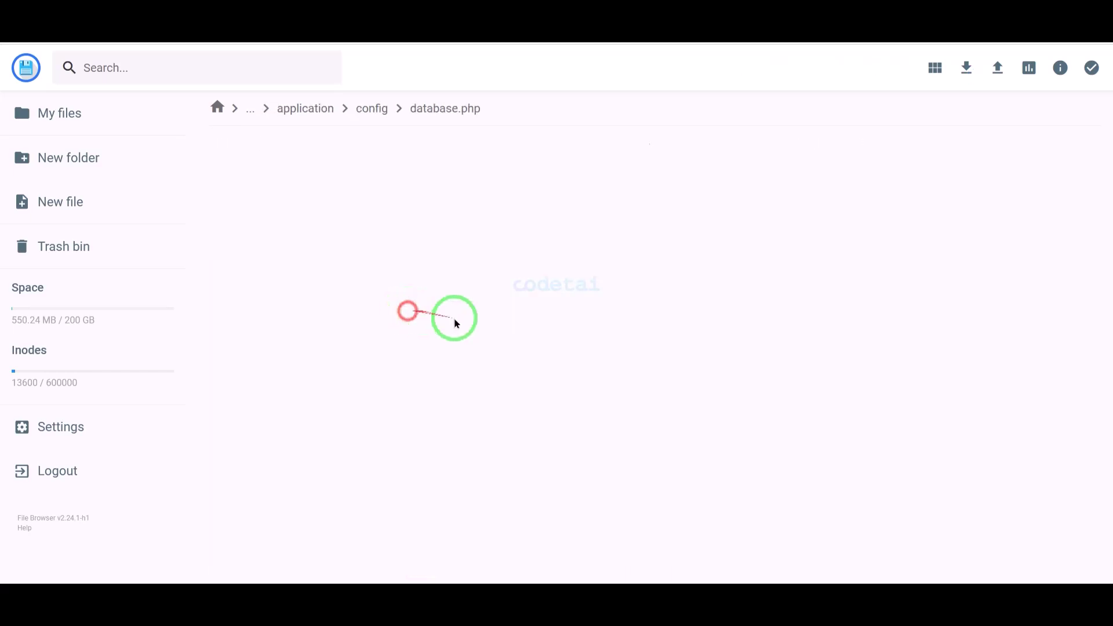
scroll(492, 427, down, 10)
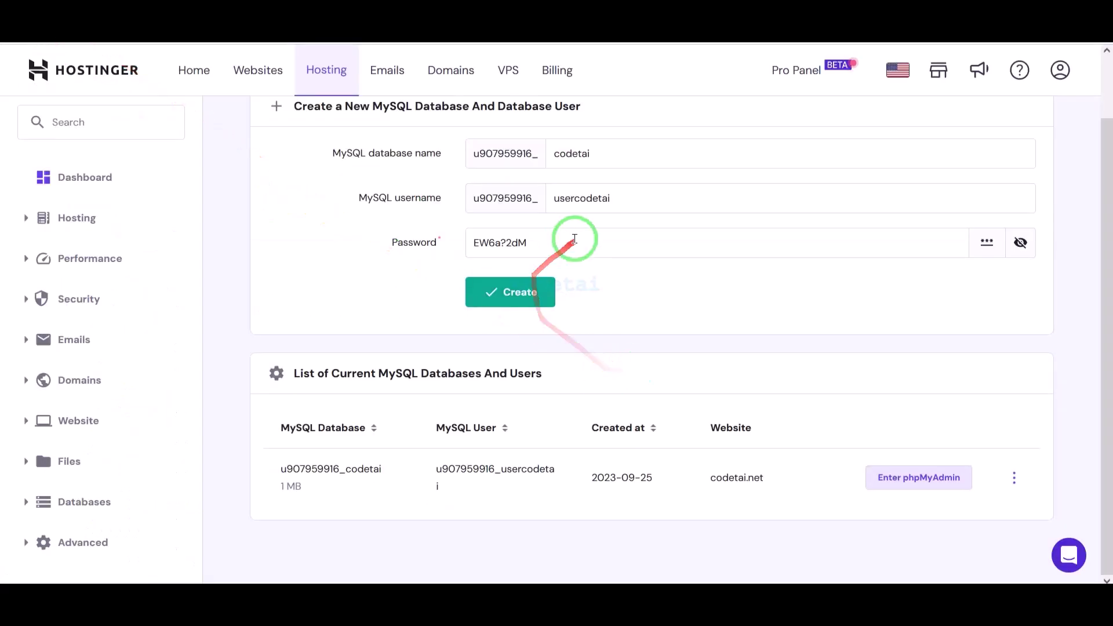
- Fill the password and database lines with the generated password and the codetai database name
right_click(510, 241)
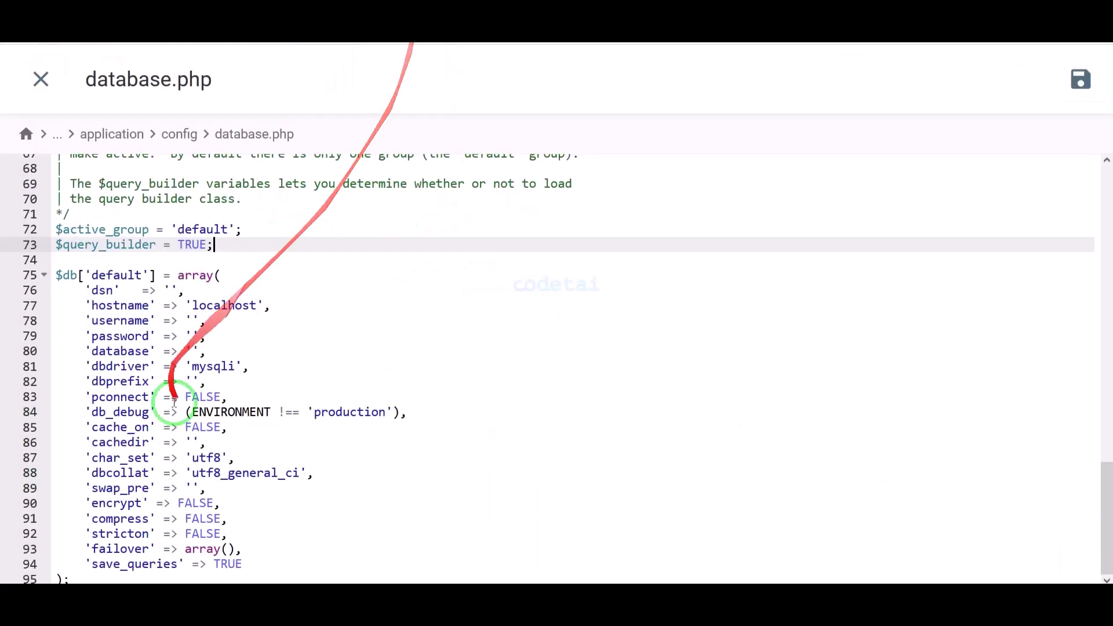
click(195, 336)
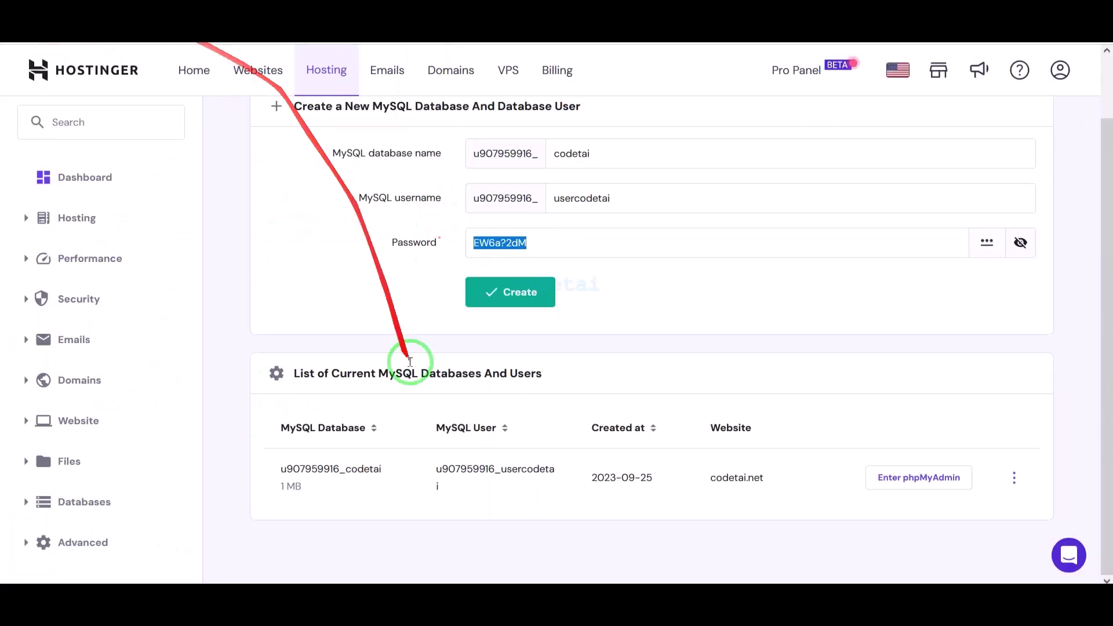
drag(382, 459, 278, 460)
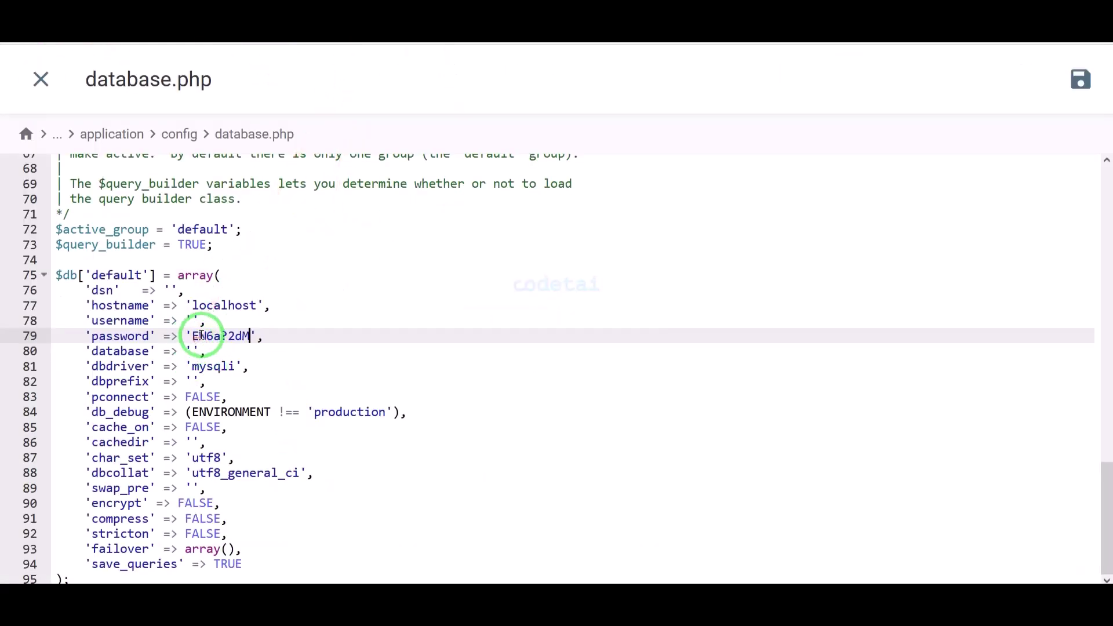
click(191, 346)
text(u907959916_codetai)
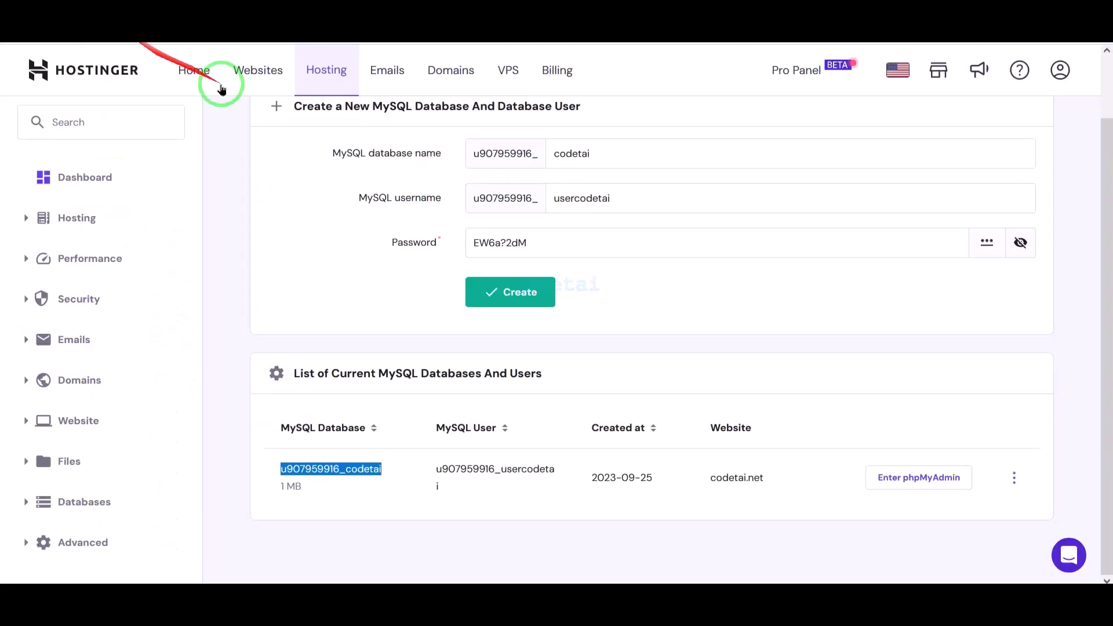
- Fill the username line with the MySQL user name and save database.php
drag(449, 487, 435, 467)
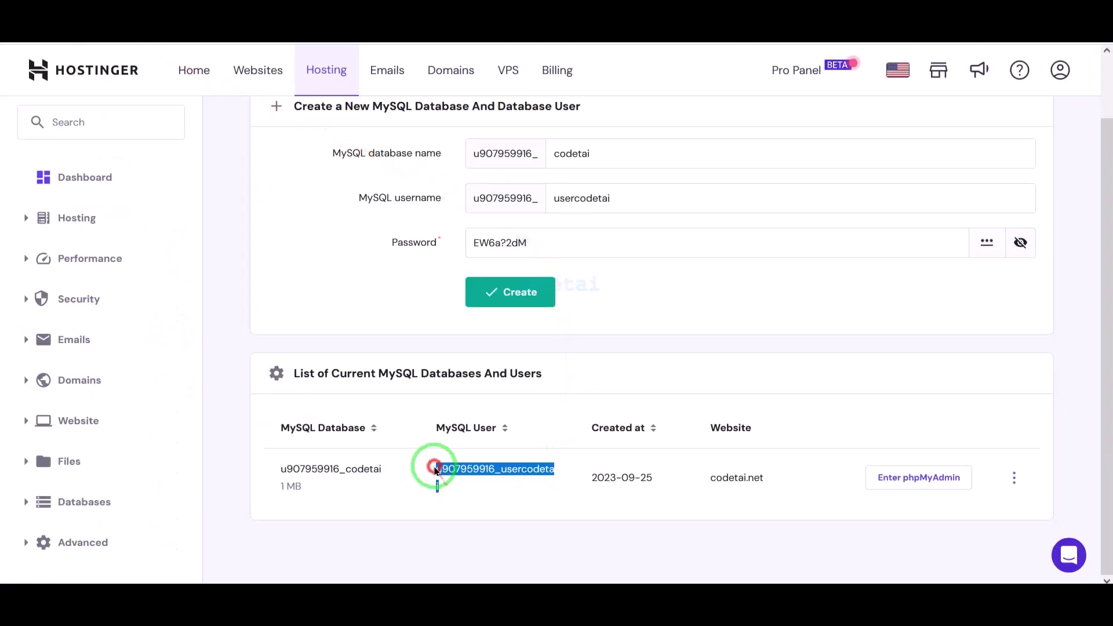
right_click(441, 465)
click(469, 281)
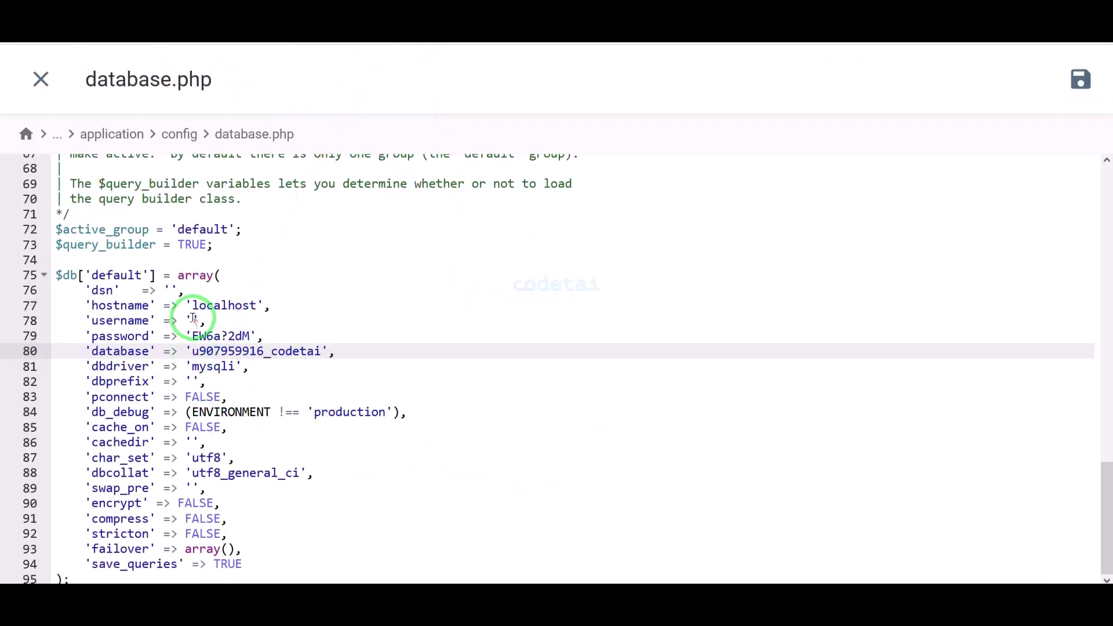
click(193, 320)
key(ctrl+v)
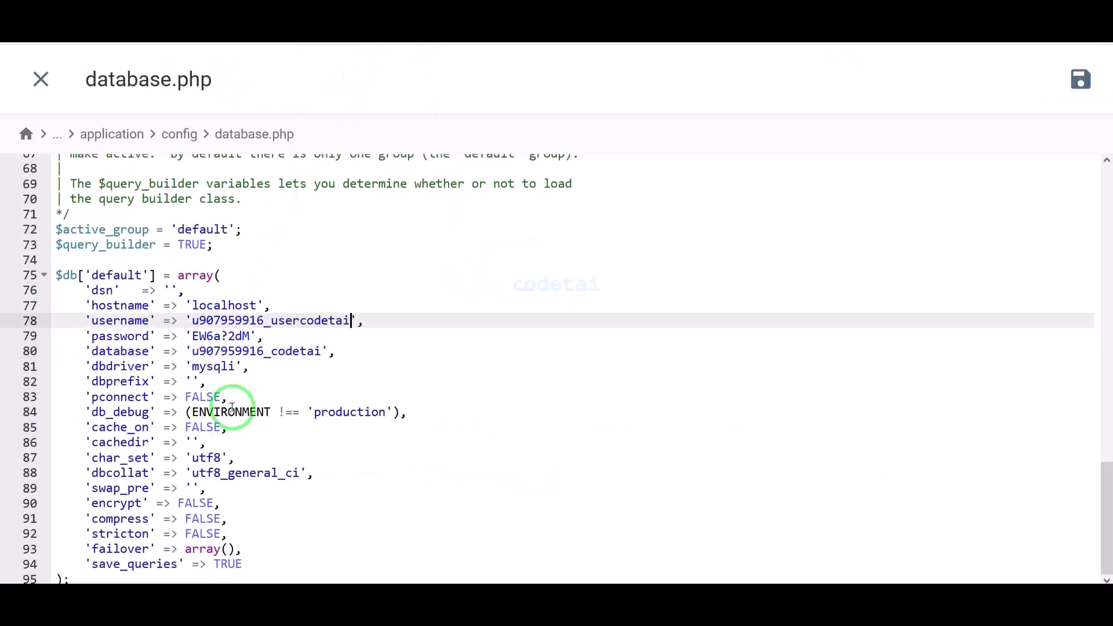
click(1073, 99)
- Load codetai.net in a new browser tab
key(ctrl+t)
text(co)
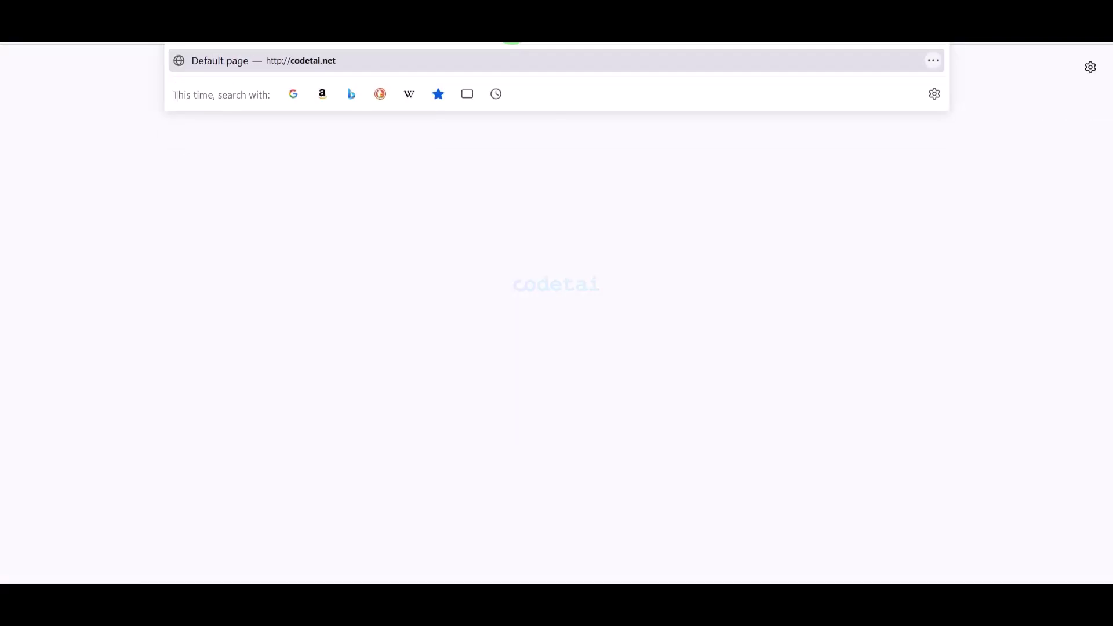
key(Return)
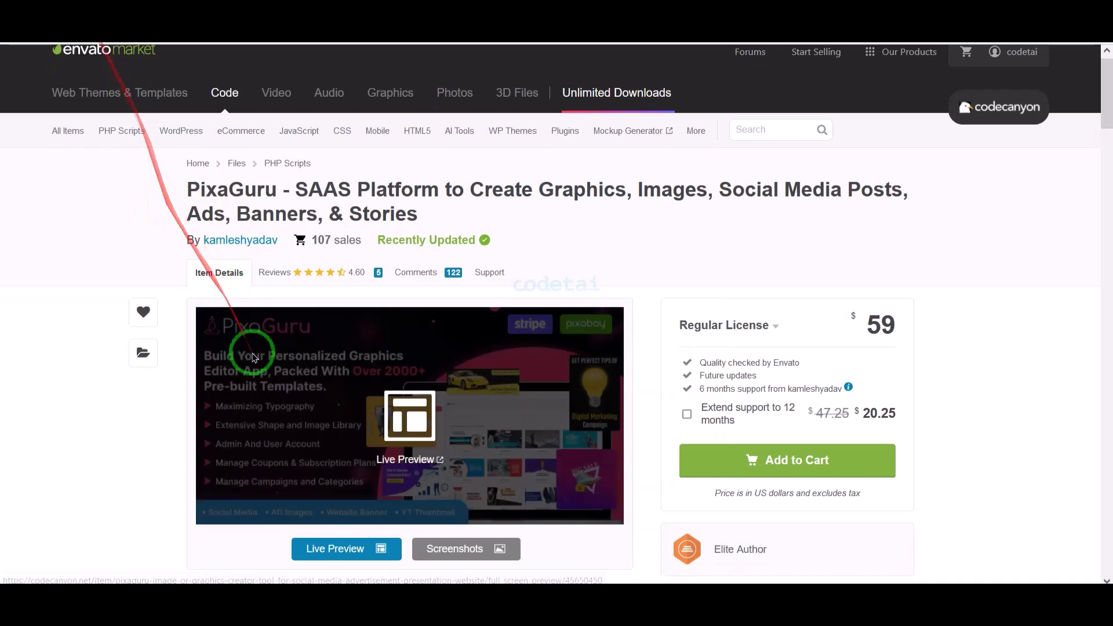
scroll(232, 366, down, 15)
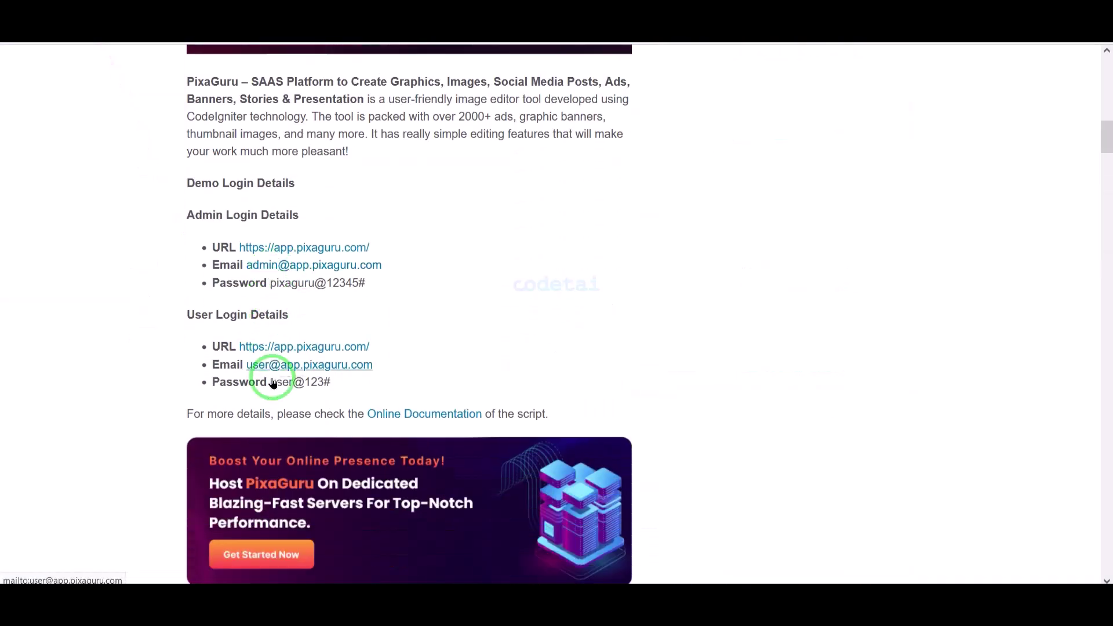
- Copy the demo admin email and password into the PixaGuru login form to sign in
drag(392, 246, 247, 243)
right_click(272, 244)
click(293, 286)
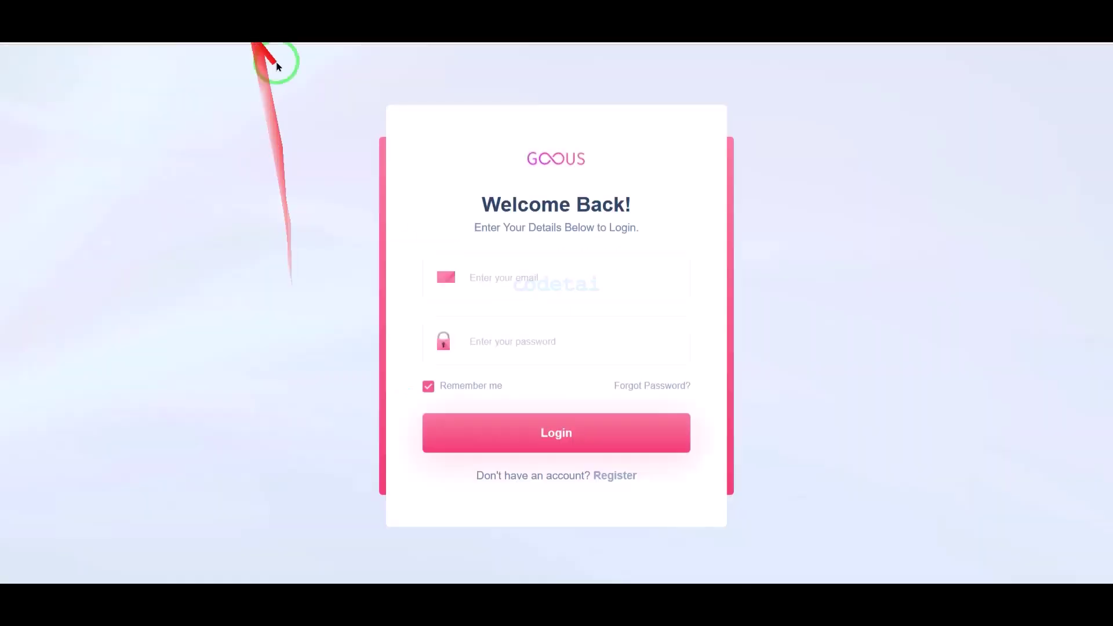
right_click(510, 283)
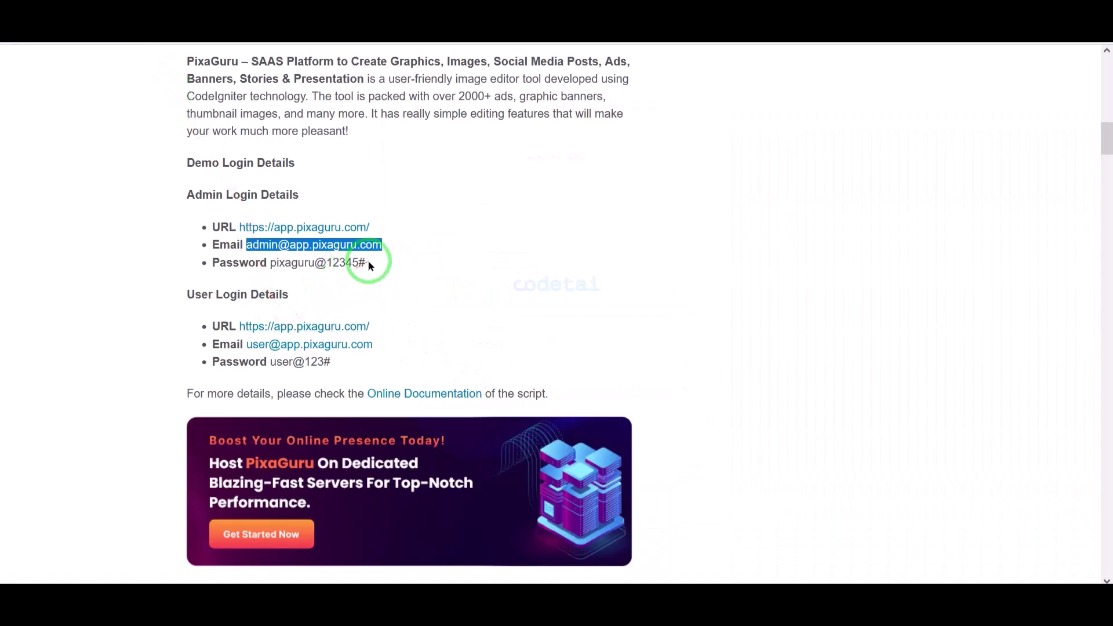
right_click(272, 264)
click(291, 278)
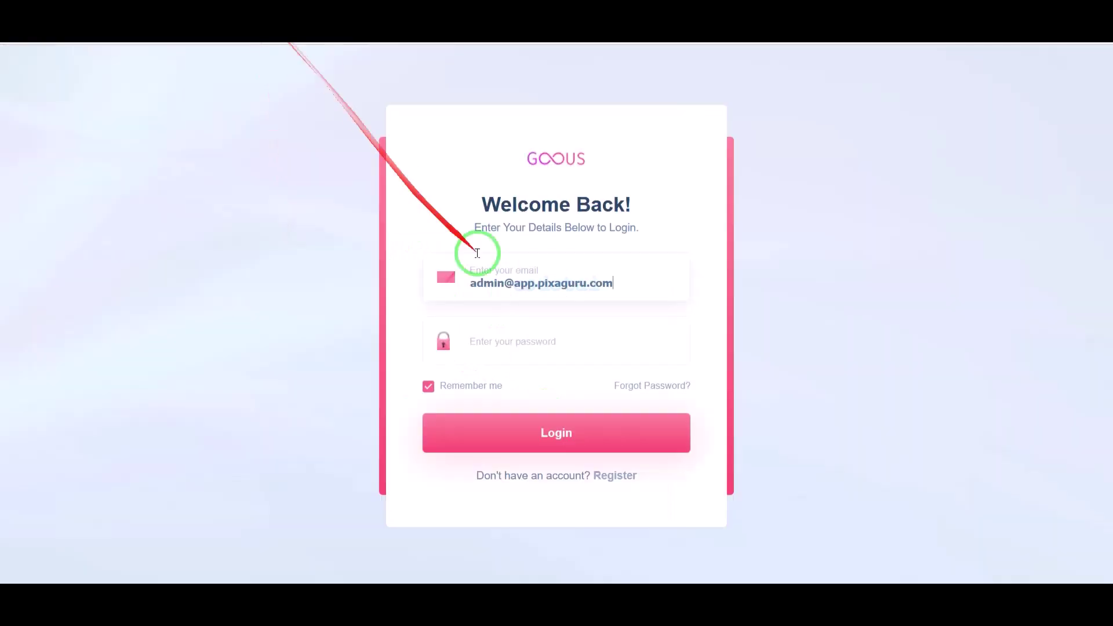
right_click(514, 342)
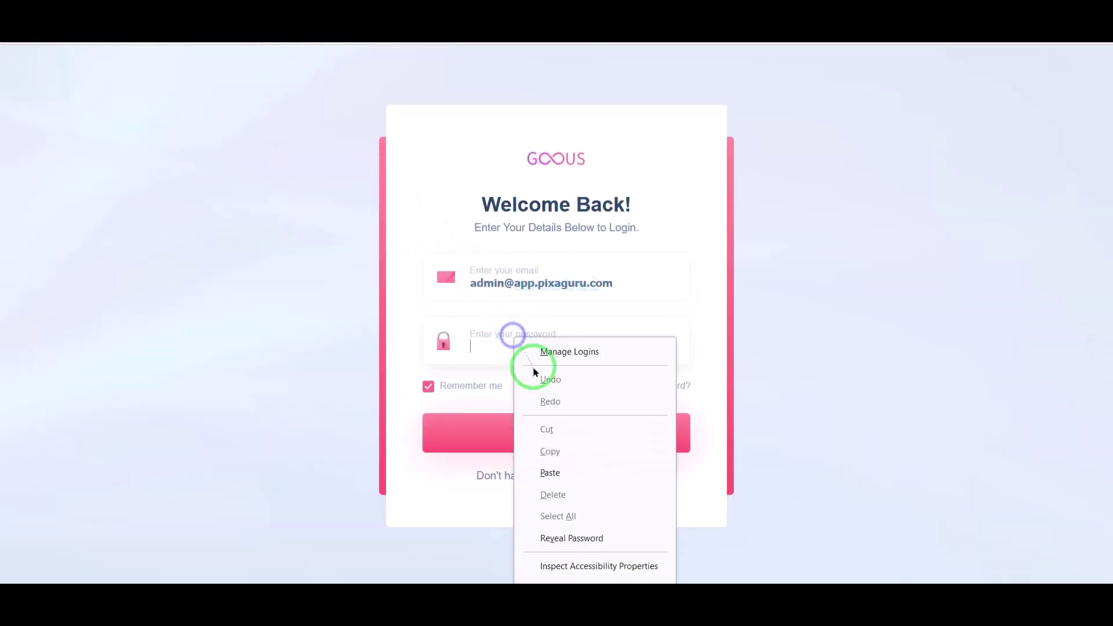
click(553, 467)
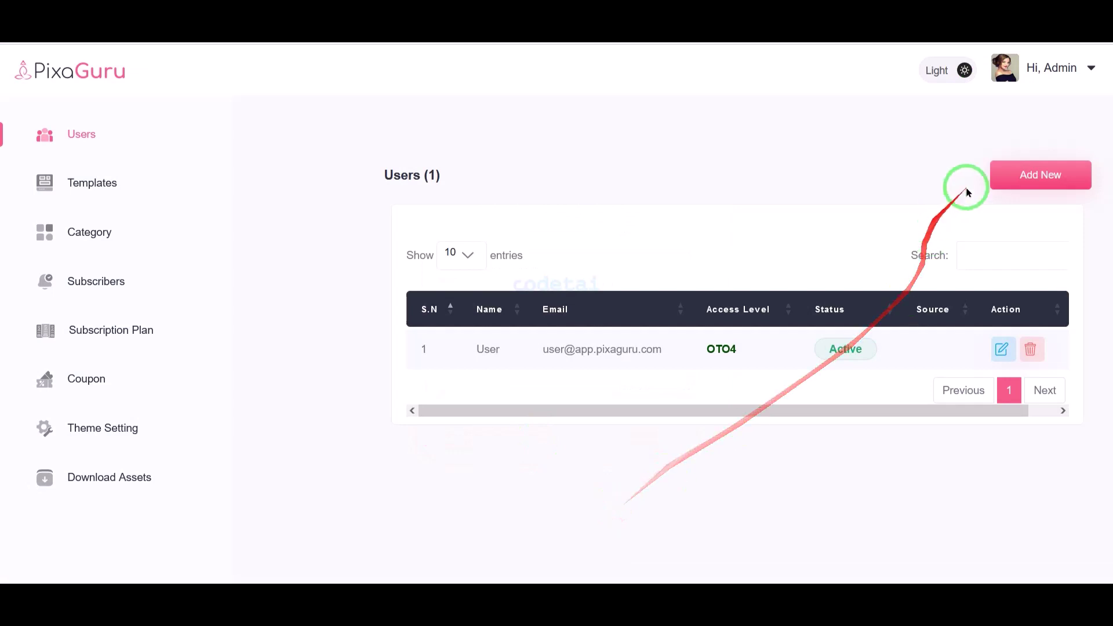
- Enter and confirm a new admin password on the Profile page and save the changes
click(1047, 75)
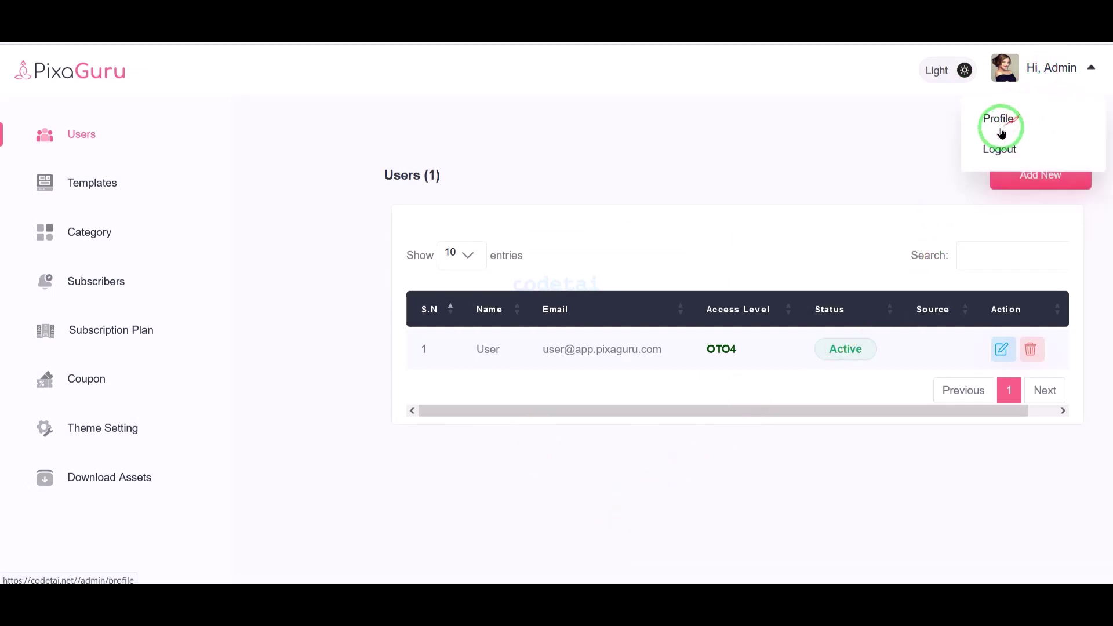
click(1001, 132)
scroll(638, 348, down, 2)
click(539, 457)
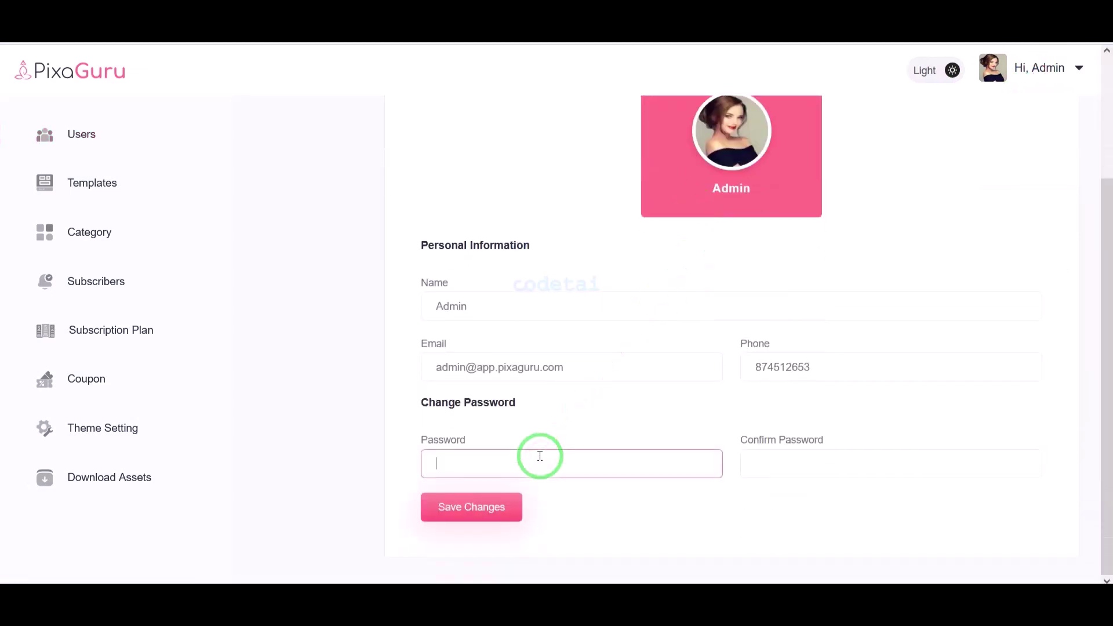
click(772, 466)
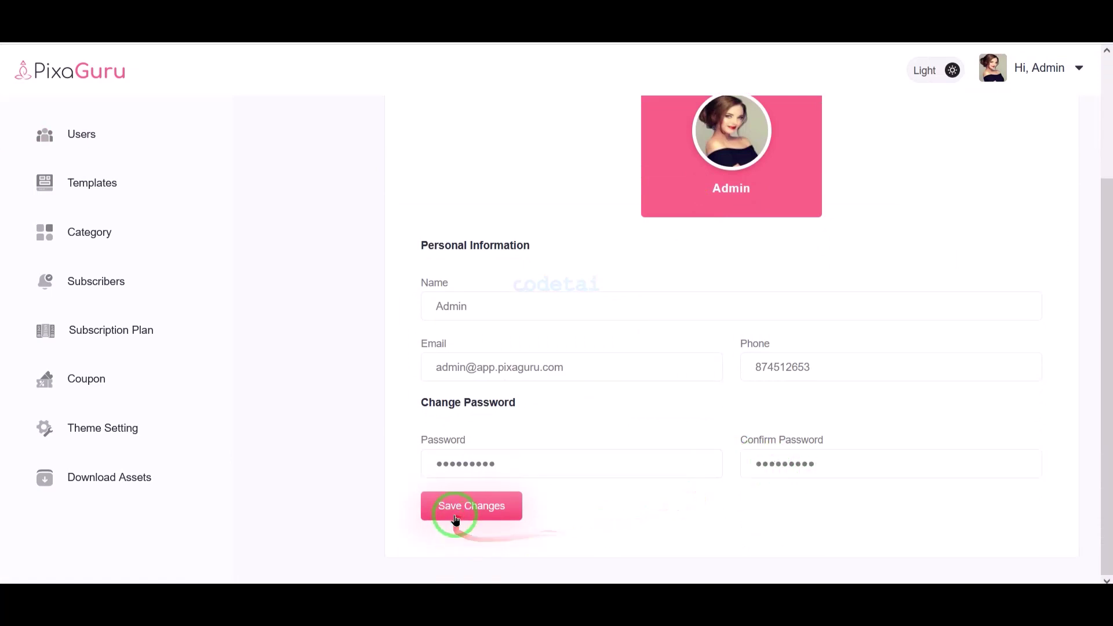
click(498, 510)
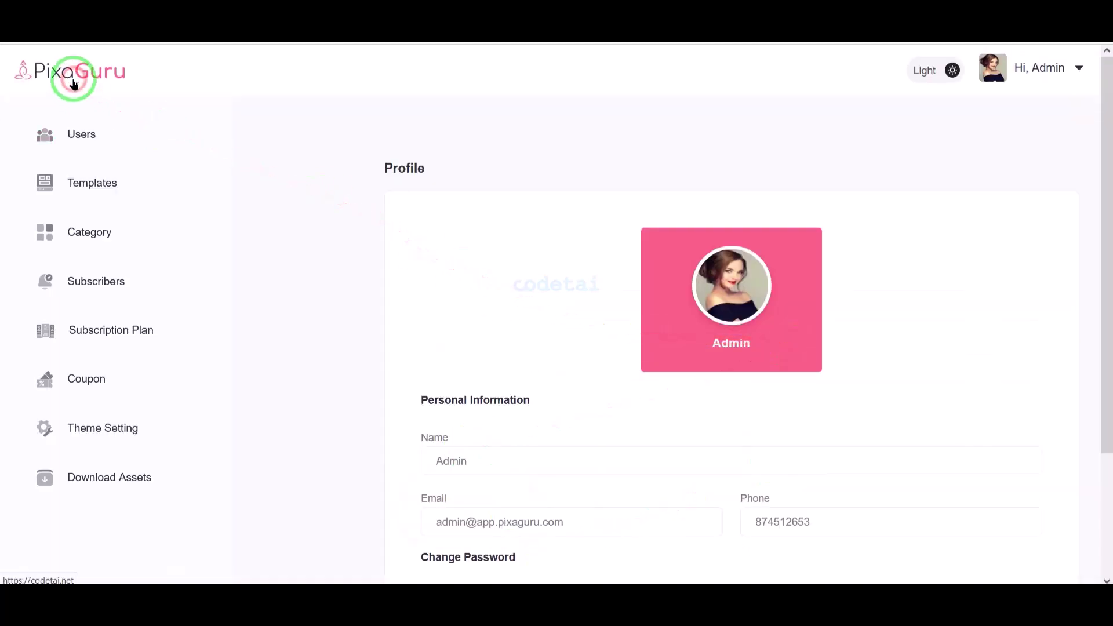
- Return to the Users list and look over the Add New user form, leaving access level as Frontend
click(73, 85)
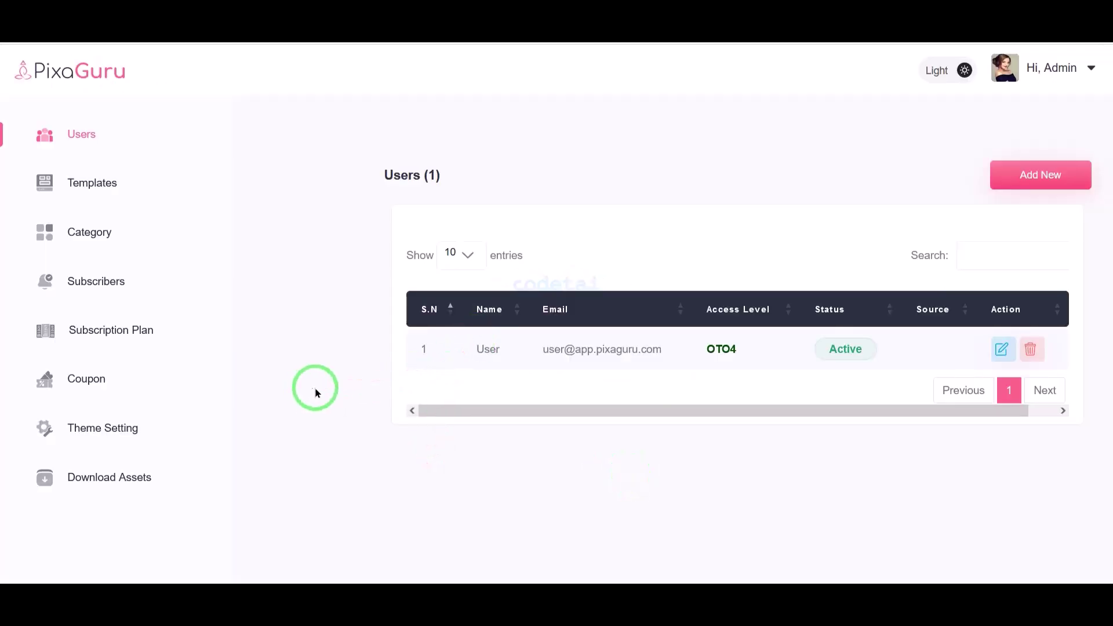
click(1001, 177)
click(435, 219)
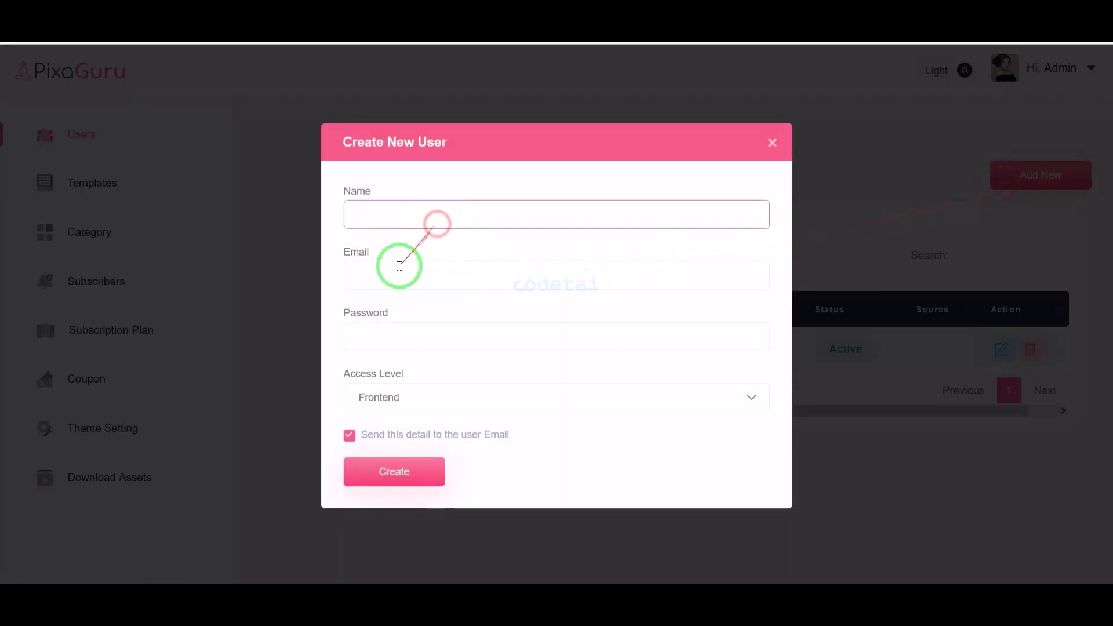
click(398, 271)
click(420, 397)
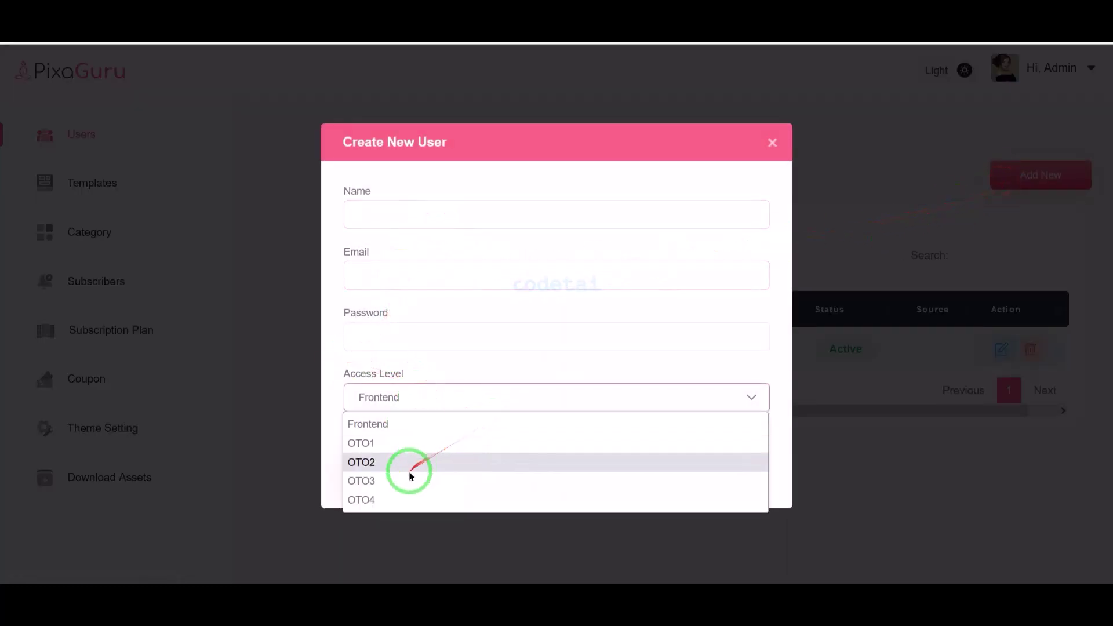
click(474, 371)
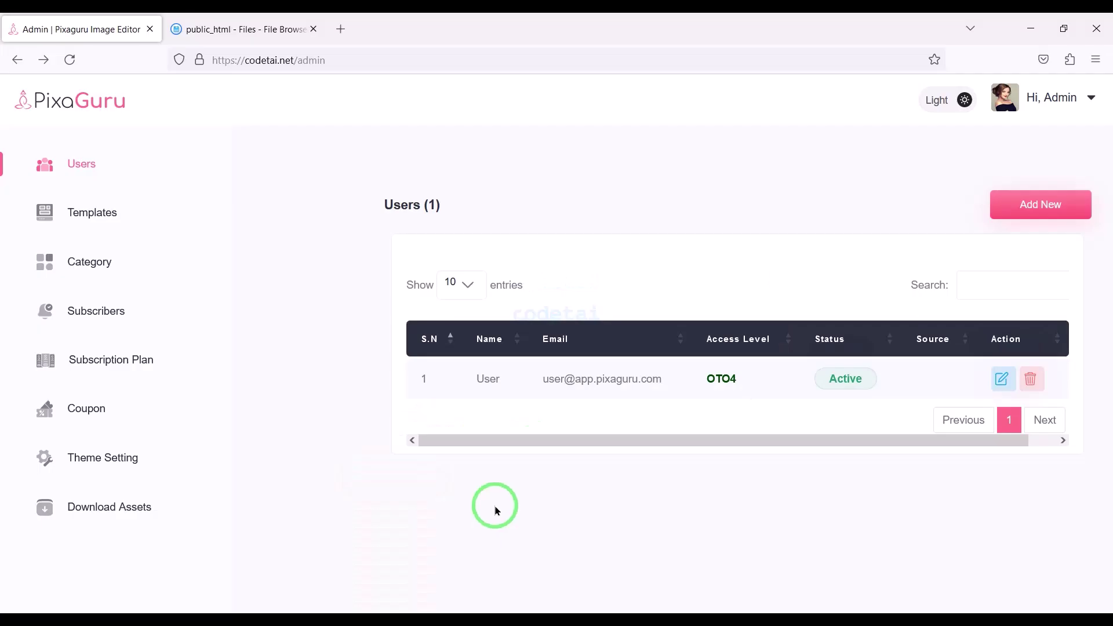
- Load platform.openai.com in a new tab and log in with the autofilled email and saved password
click(355, 27)
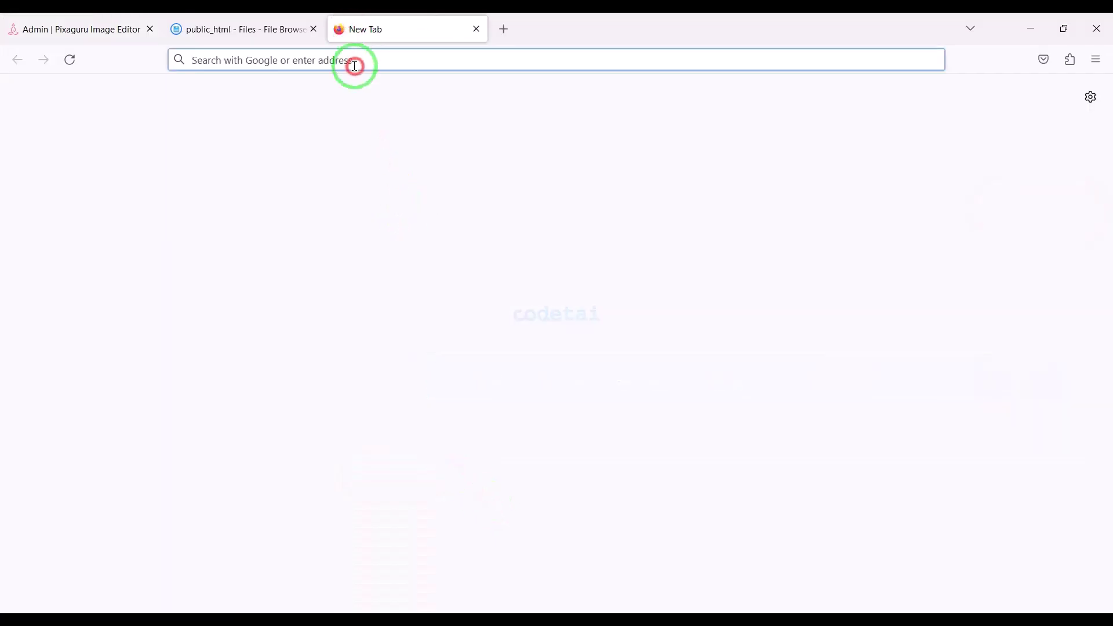
text(platform.openai)
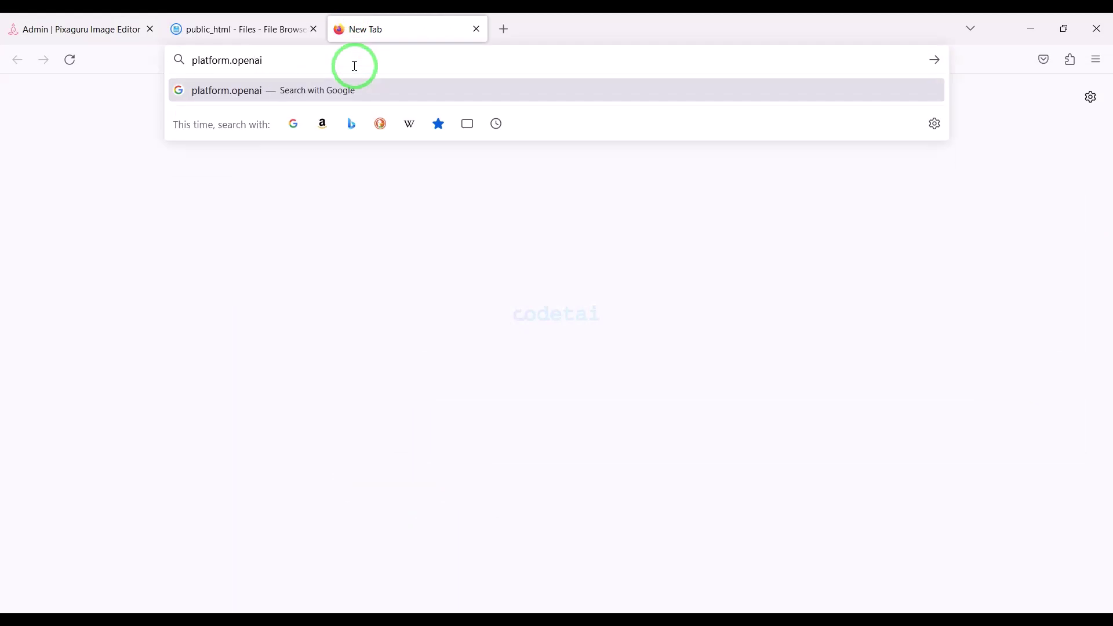
text(.com)
key(Return)
click(1069, 95)
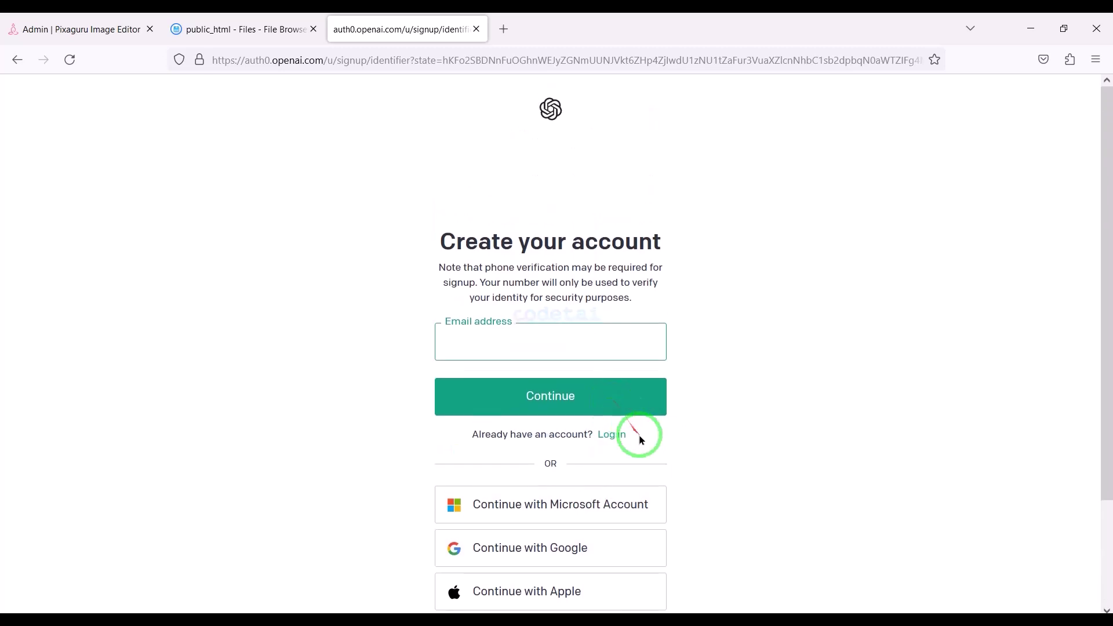
click(613, 432)
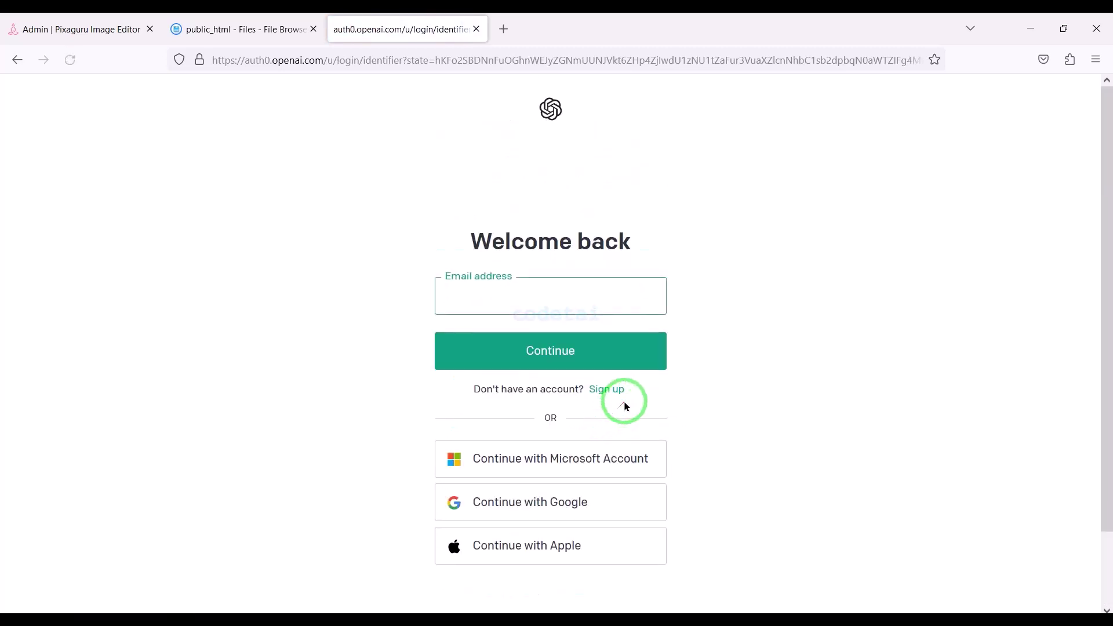
click(628, 340)
click(529, 456)
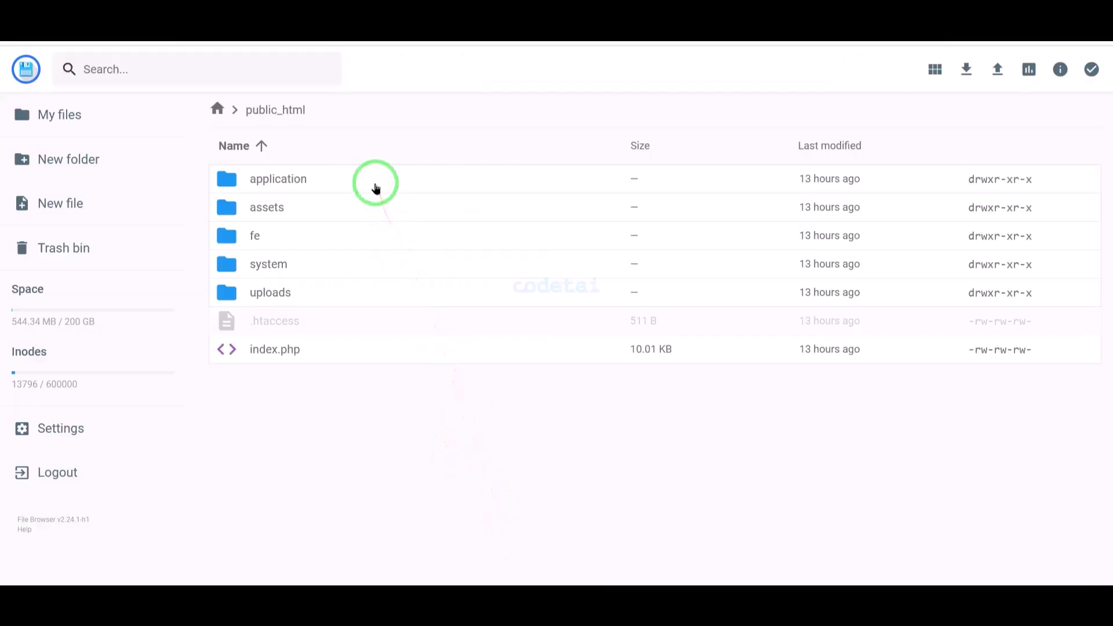
- Browse into application/config and open constants.php in the file editor
double_click(375, 182)
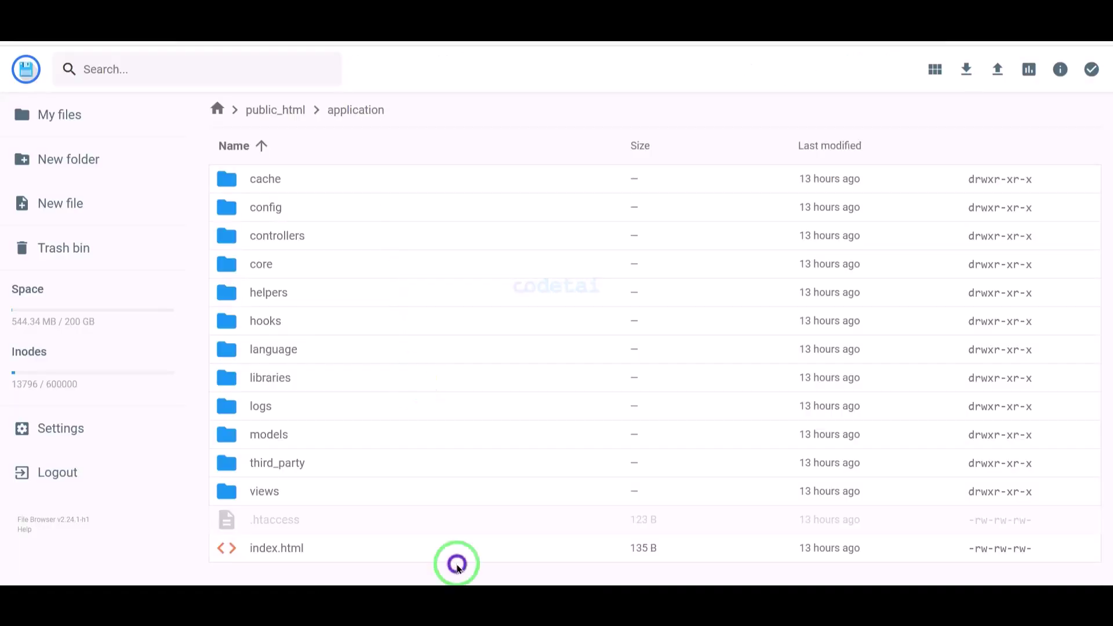
double_click(392, 210)
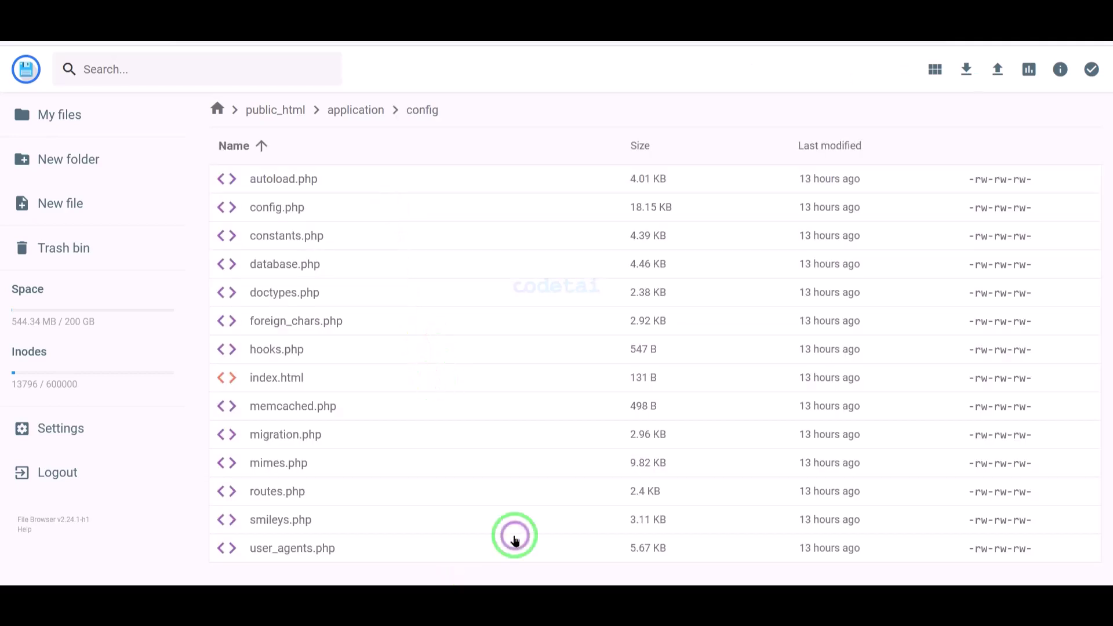
click(336, 236)
right_click(337, 238)
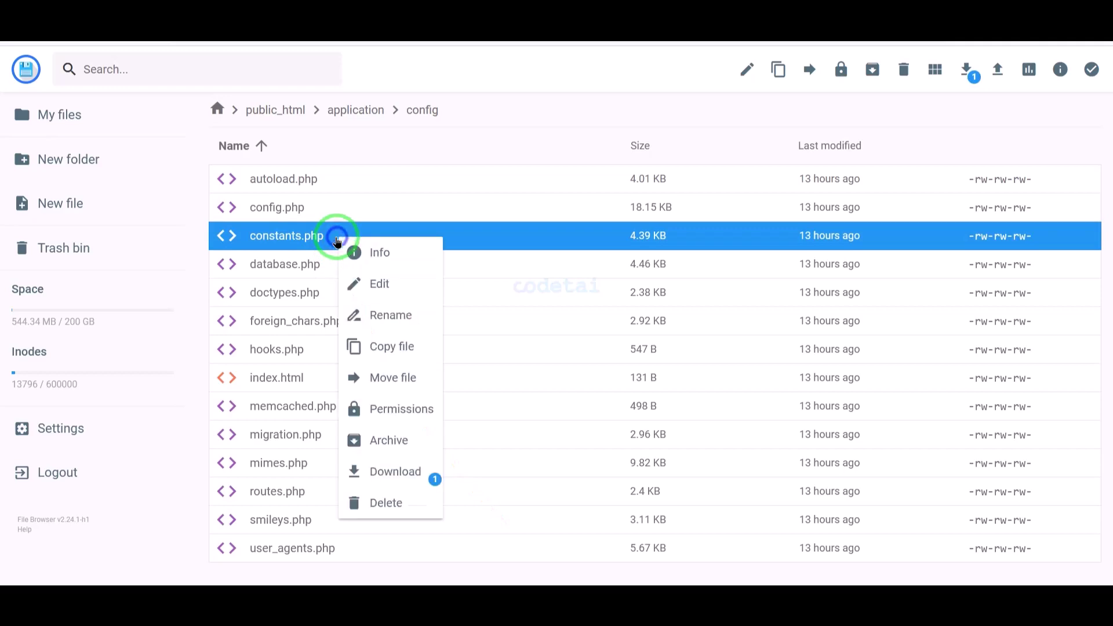
click(374, 287)
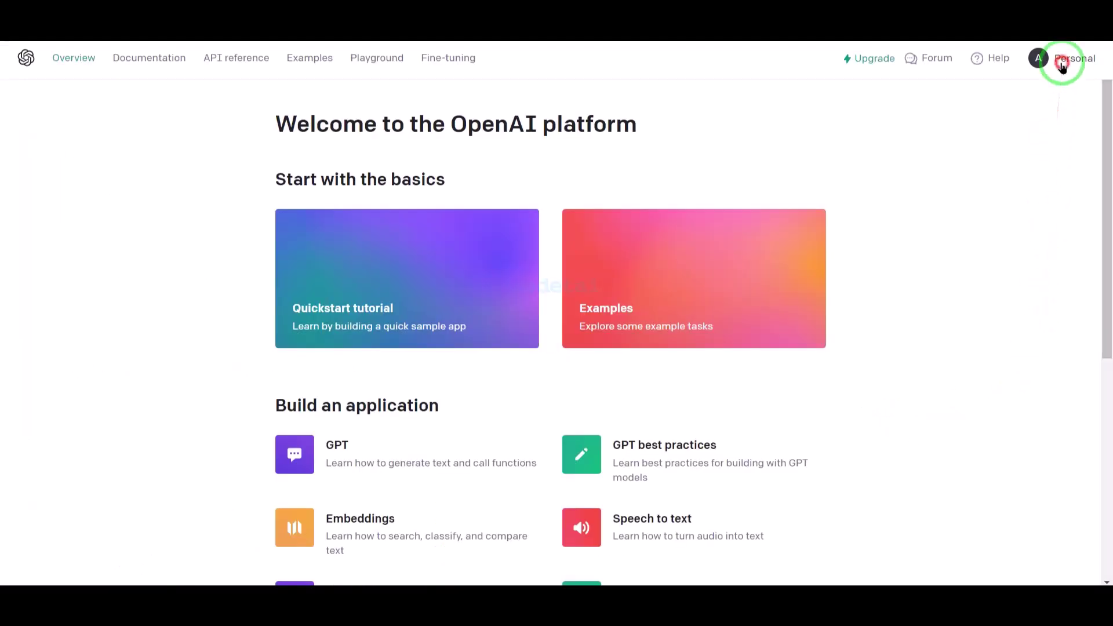
- From the account menu's API keys page, create a secret key named Web and copy it
click(1063, 58)
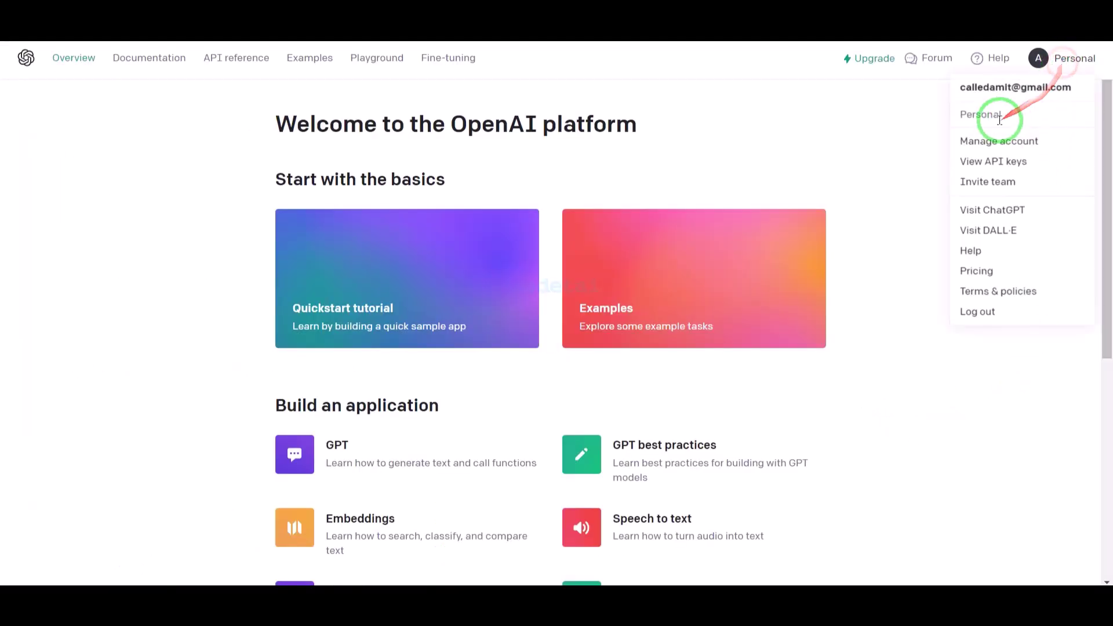
click(990, 160)
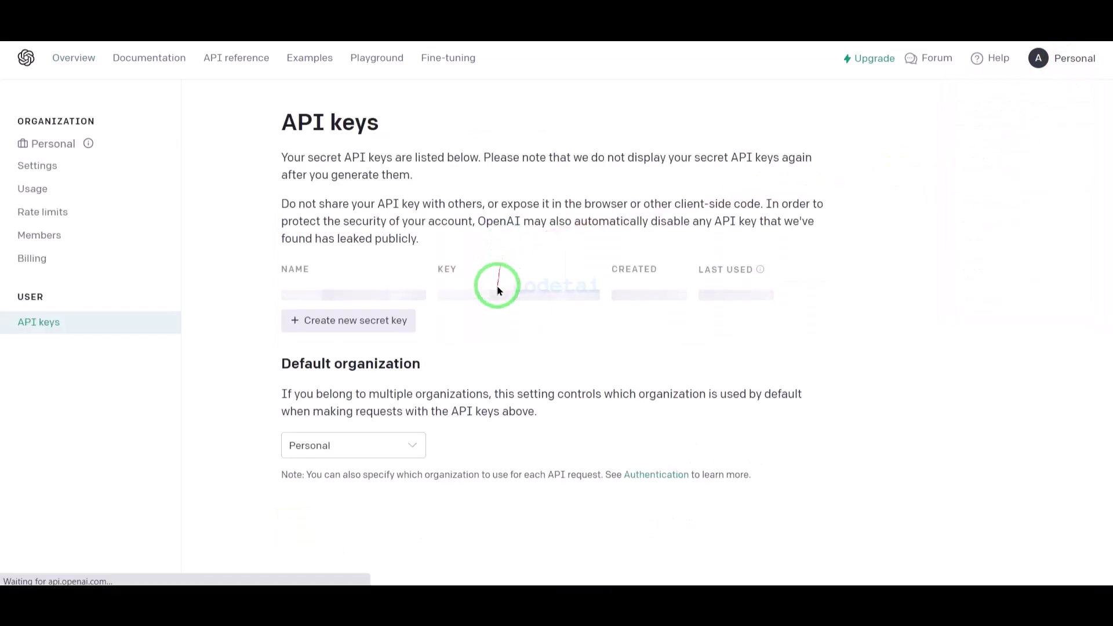
click(376, 322)
click(457, 321)
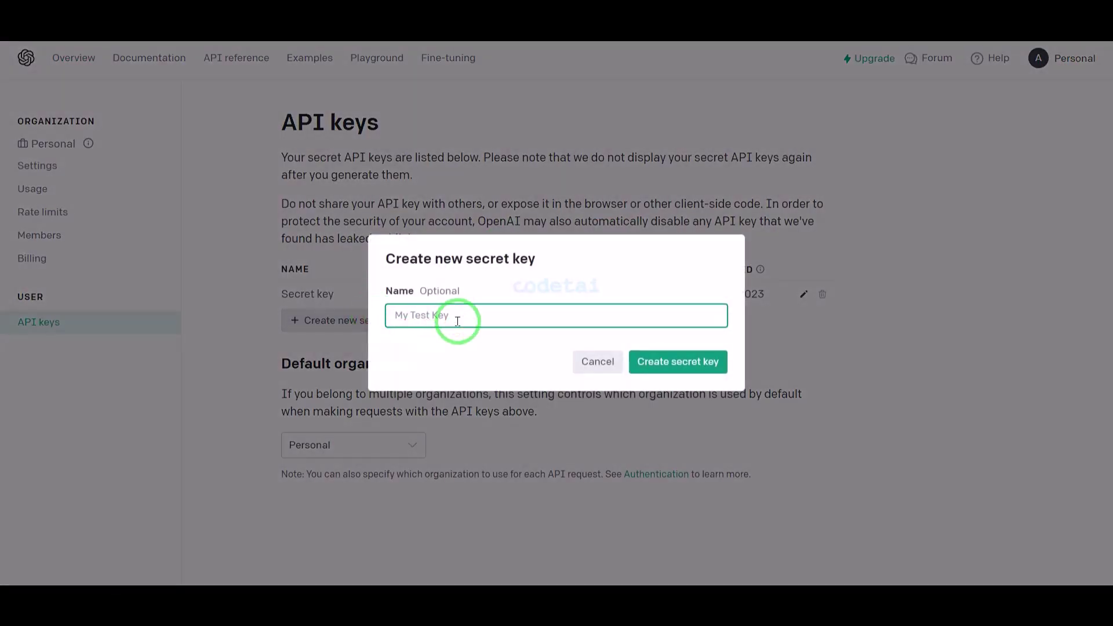
click(638, 361)
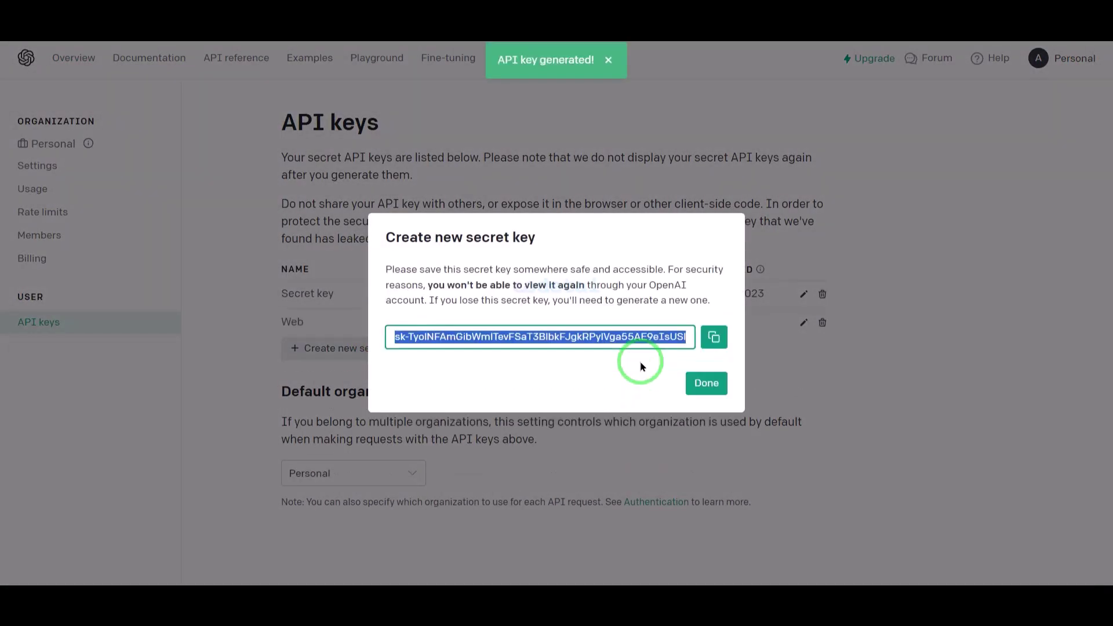
click(719, 345)
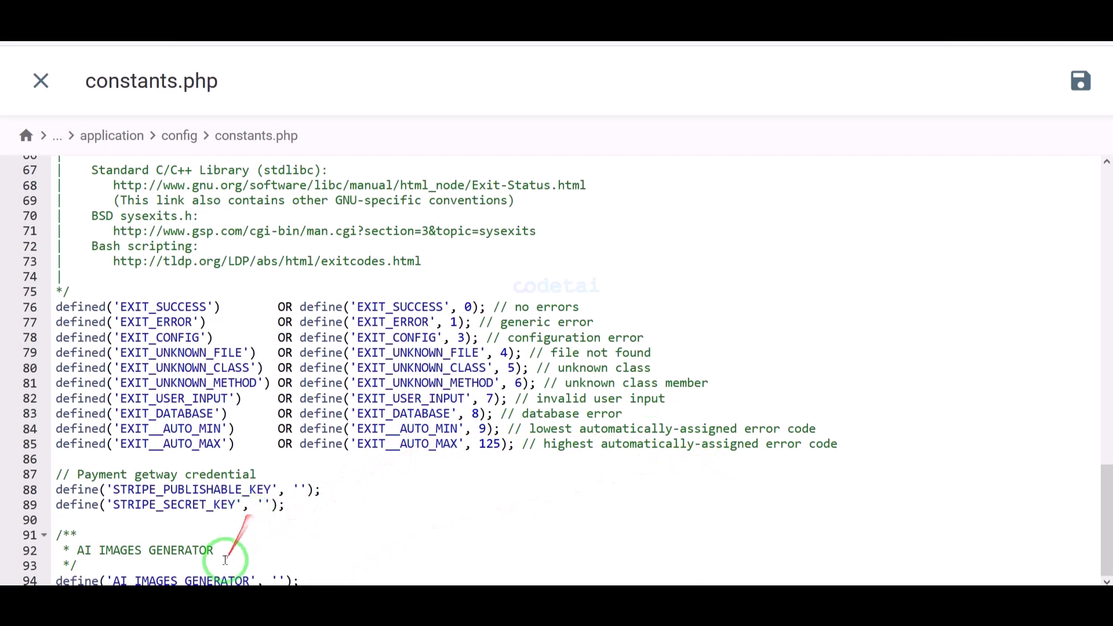
- Paste the copied OpenAI key over AI_IMAGES_GENERATOR on line 94, then save constants.php
drag(251, 581, 117, 574)
right_click(123, 577)
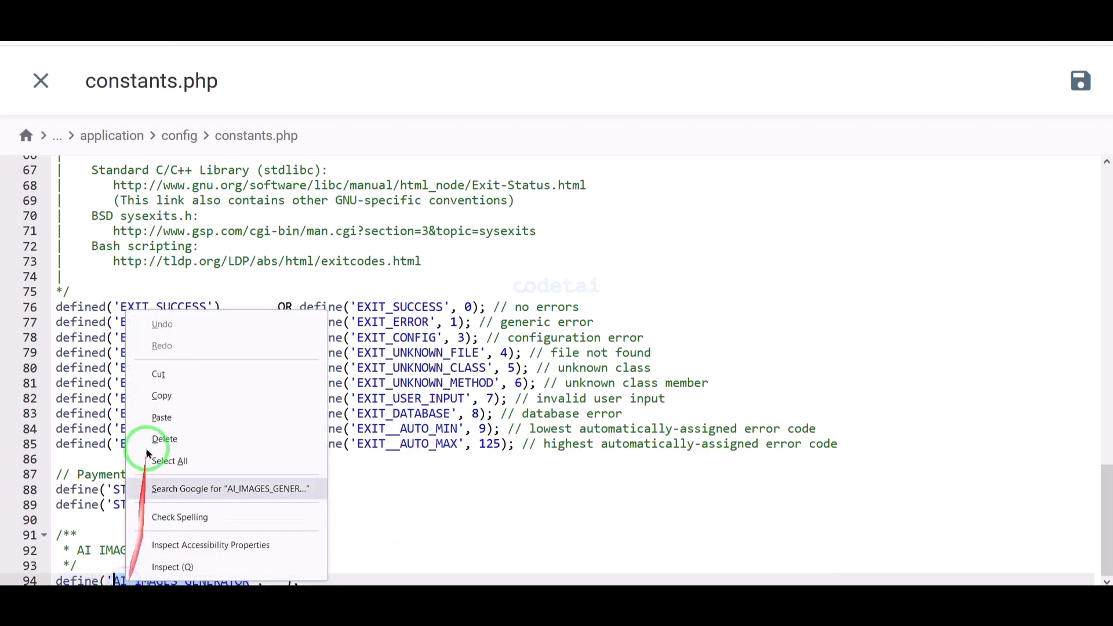
click(160, 420)
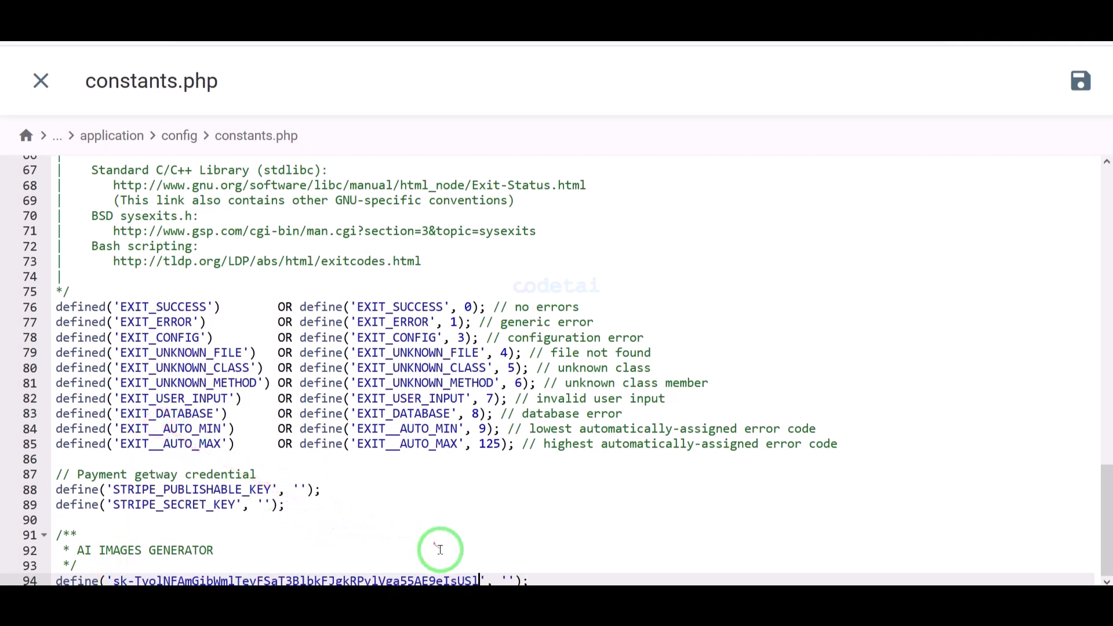
click(360, 520)
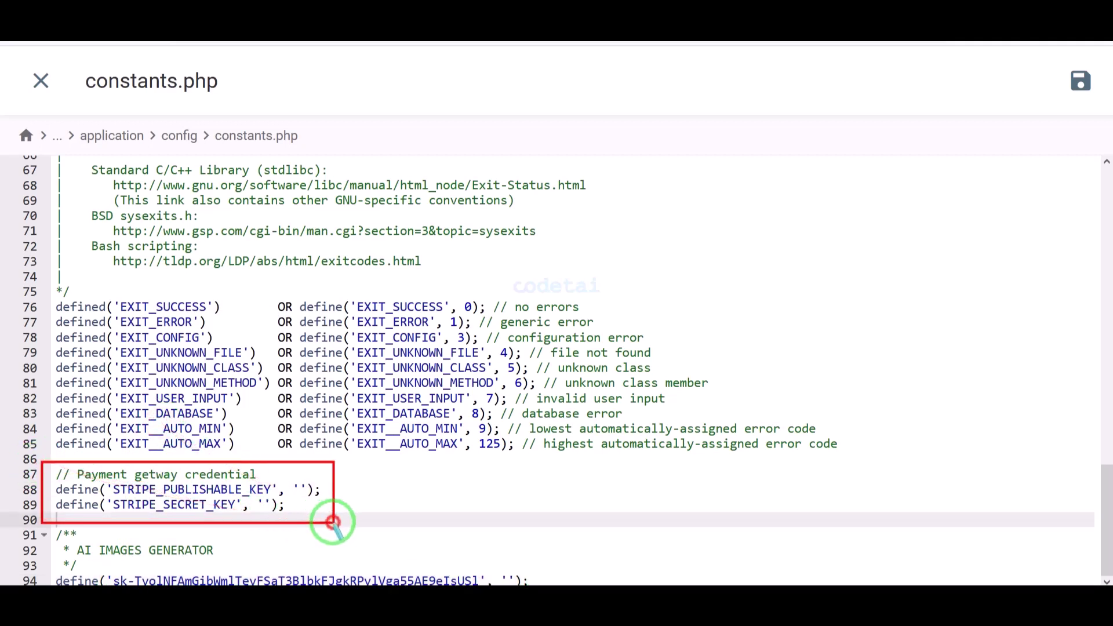
mouse_move(58, 488)
mouse_down()
mouse_move(335, 507)
mouse_move(321, 496)
mouse_up()
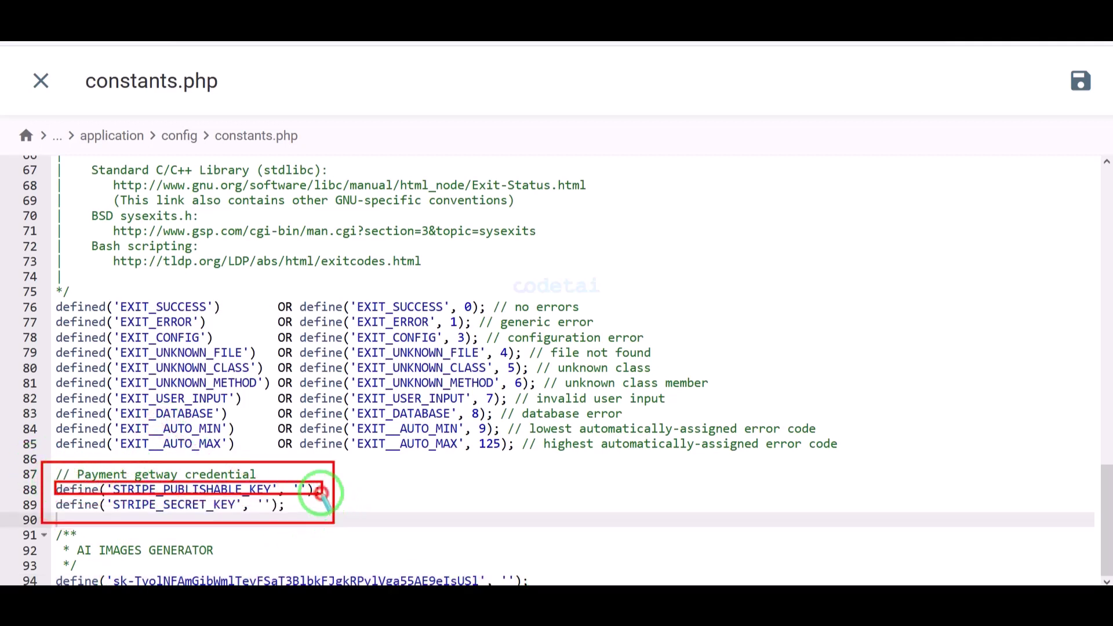
mouse_move(53, 498)
mouse_down()
mouse_move(232, 517)
mouse_move(314, 512)
mouse_up()
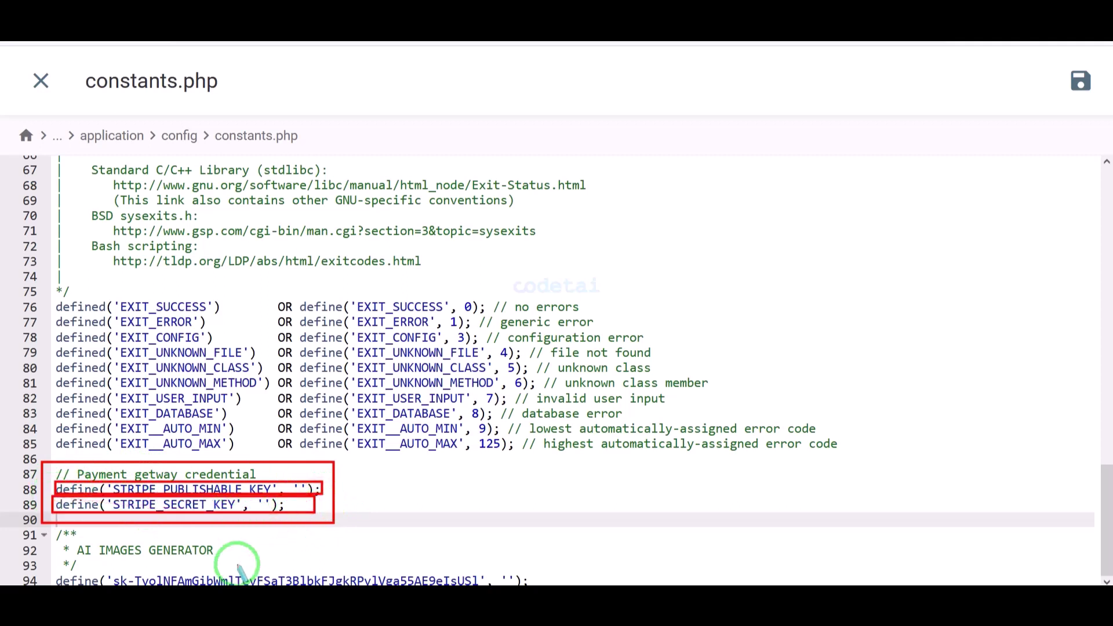
click(1082, 81)
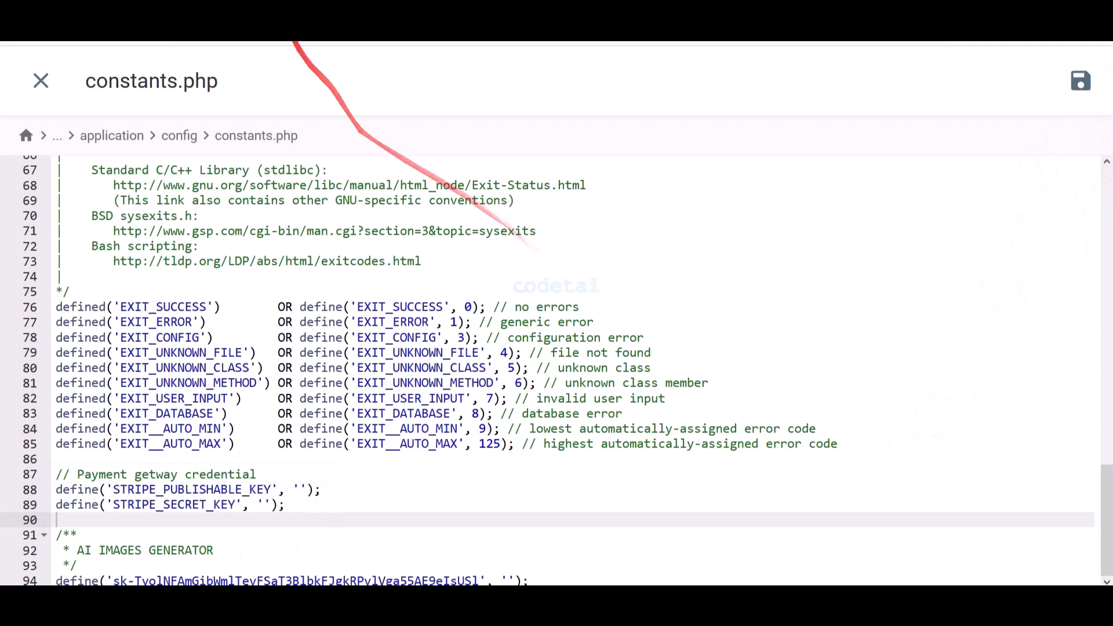
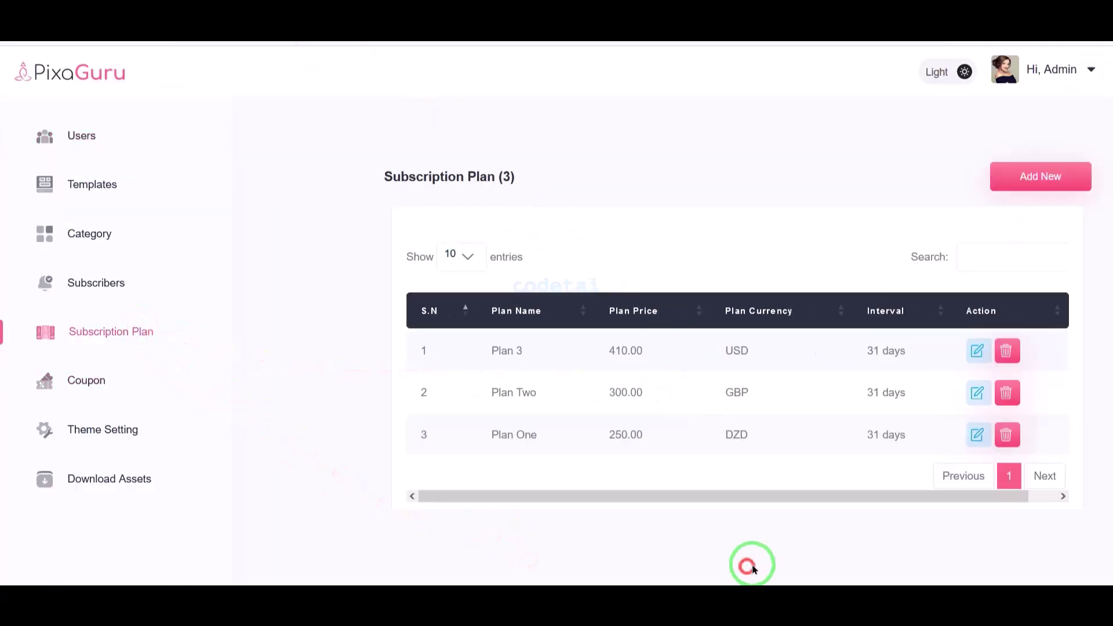
- Delete Plan One, then set Plan 3's interval to Year (365 days) and save it
click(1001, 442)
click(621, 342)
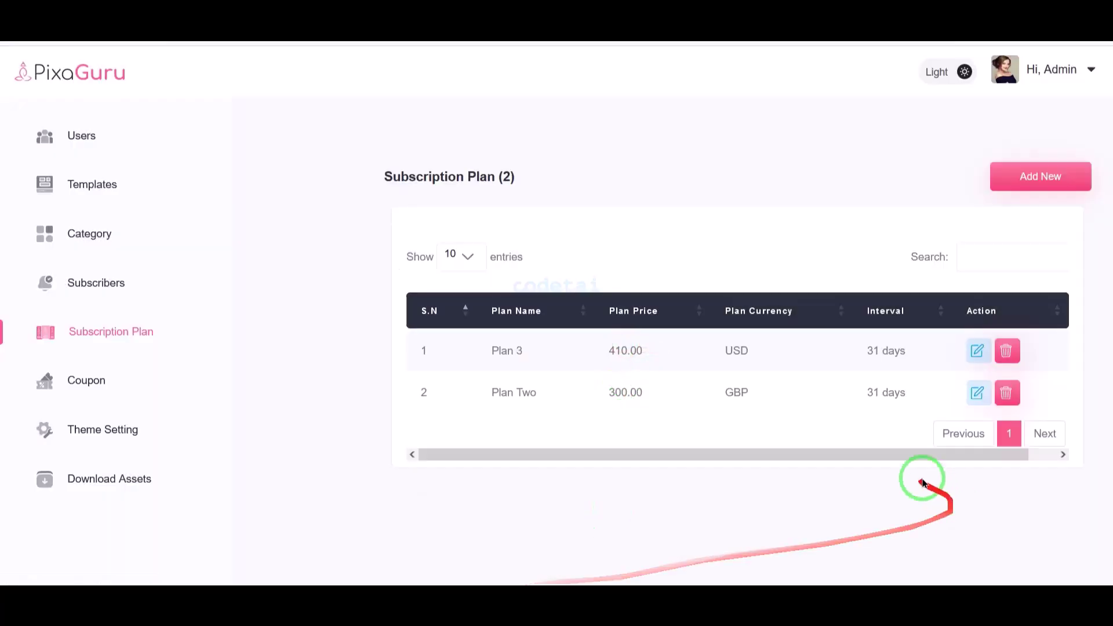
click(977, 350)
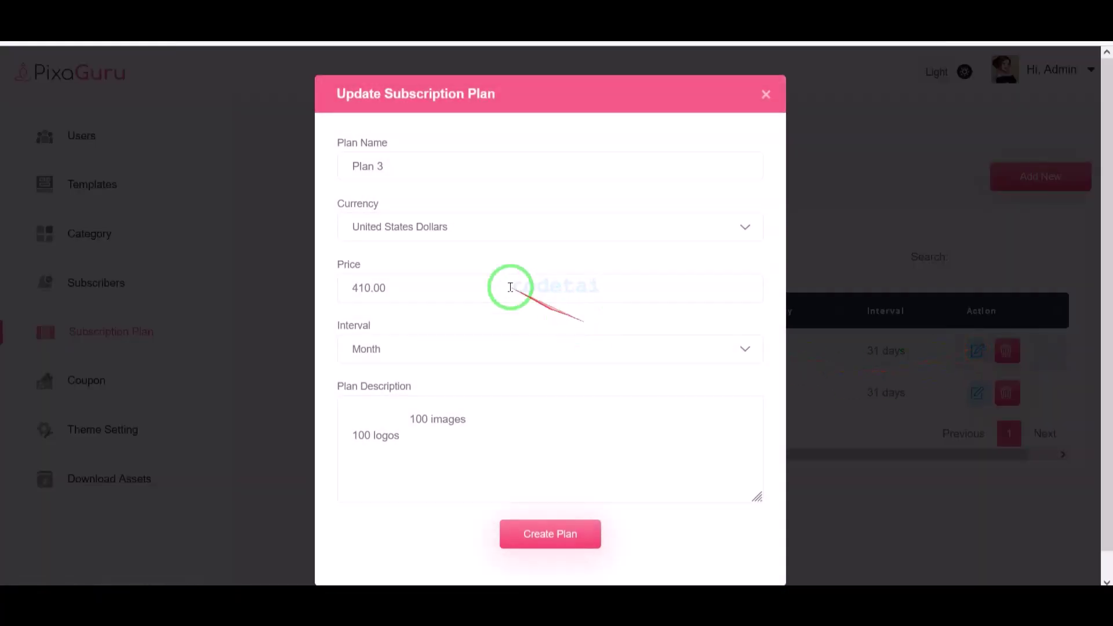
click(427, 348)
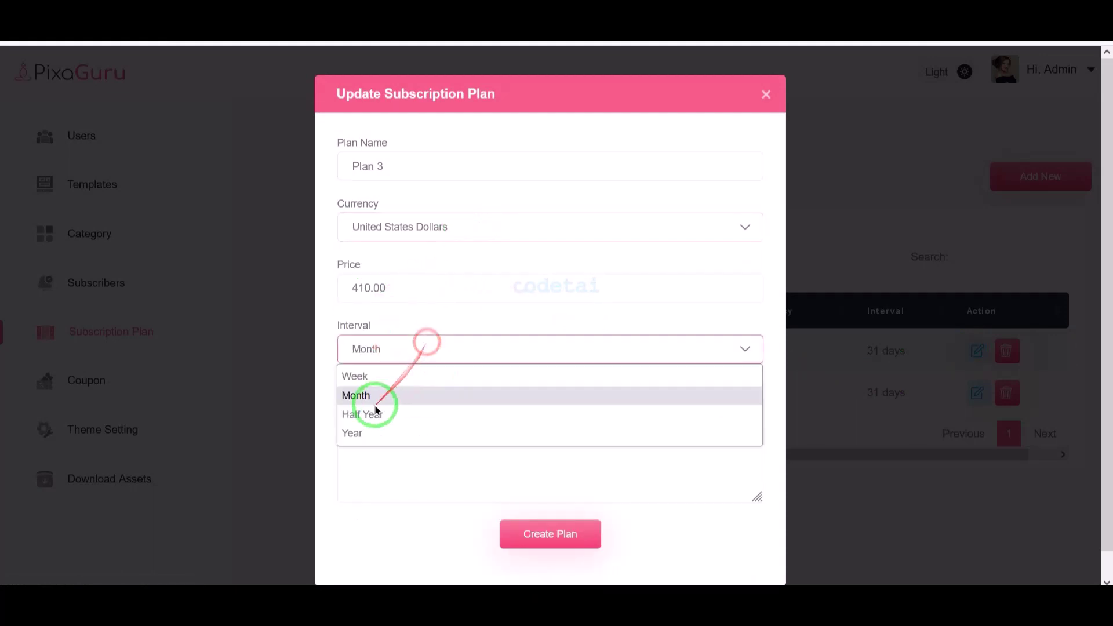
click(374, 434)
click(550, 534)
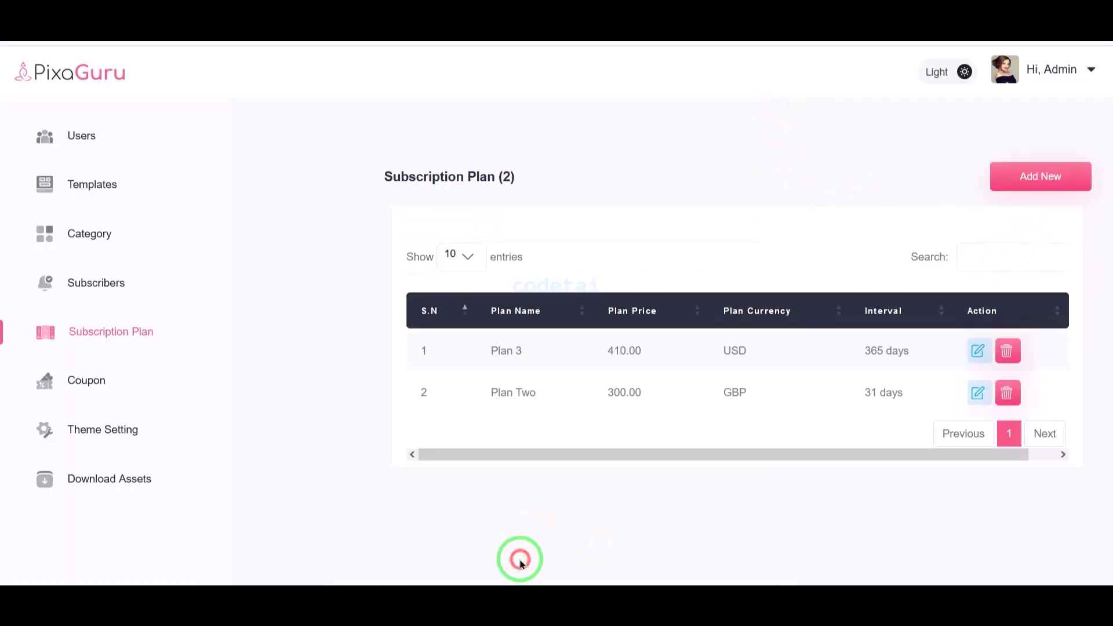
- Look over the new-plan form and its currency list, discard it, and go to Coupons
click(1042, 181)
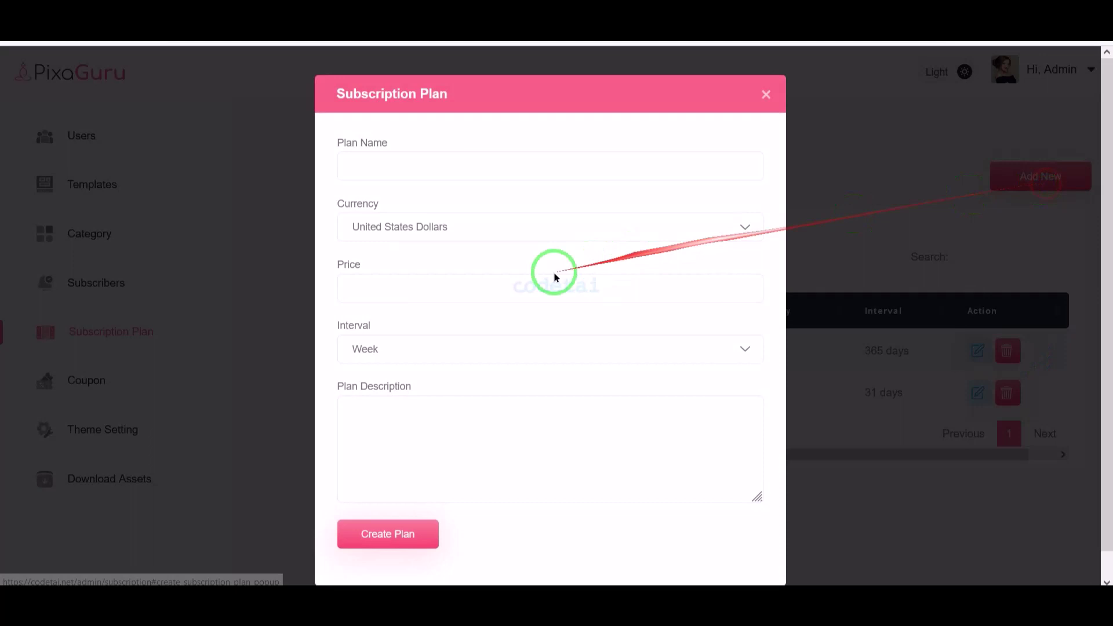
click(421, 224)
scroll(390, 459, down, 5)
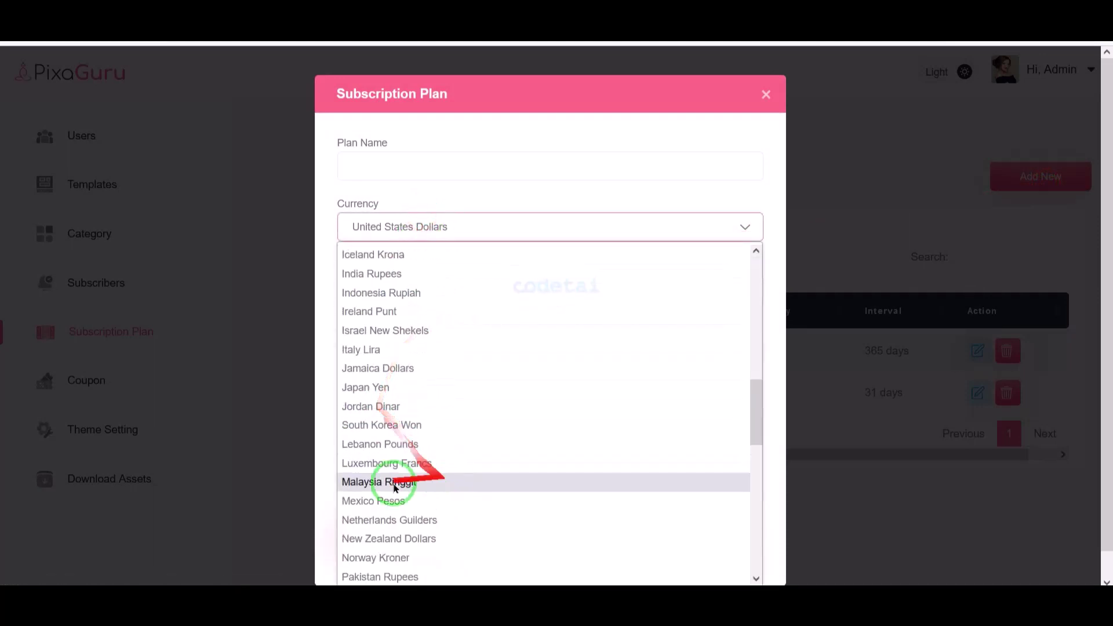
click(139, 402)
click(124, 381)
- Review the new-coupon form's name, percent discount, expiry and creation time fields, then close it unsaved
drag(608, 514, 867, 544)
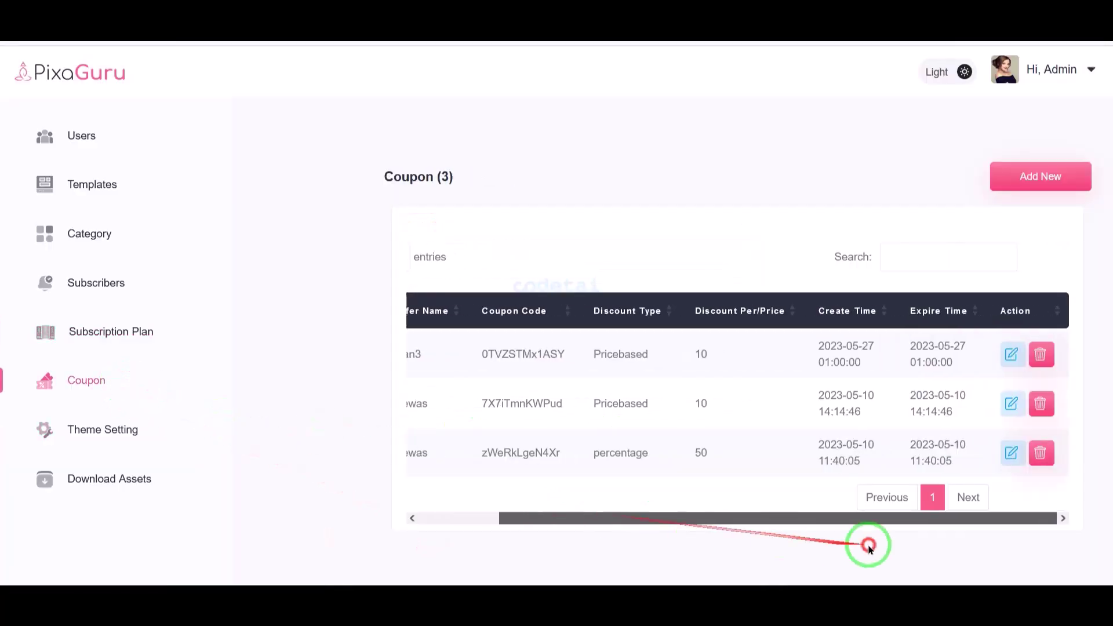
click(1010, 242)
click(1038, 183)
scroll(539, 253, down, 1)
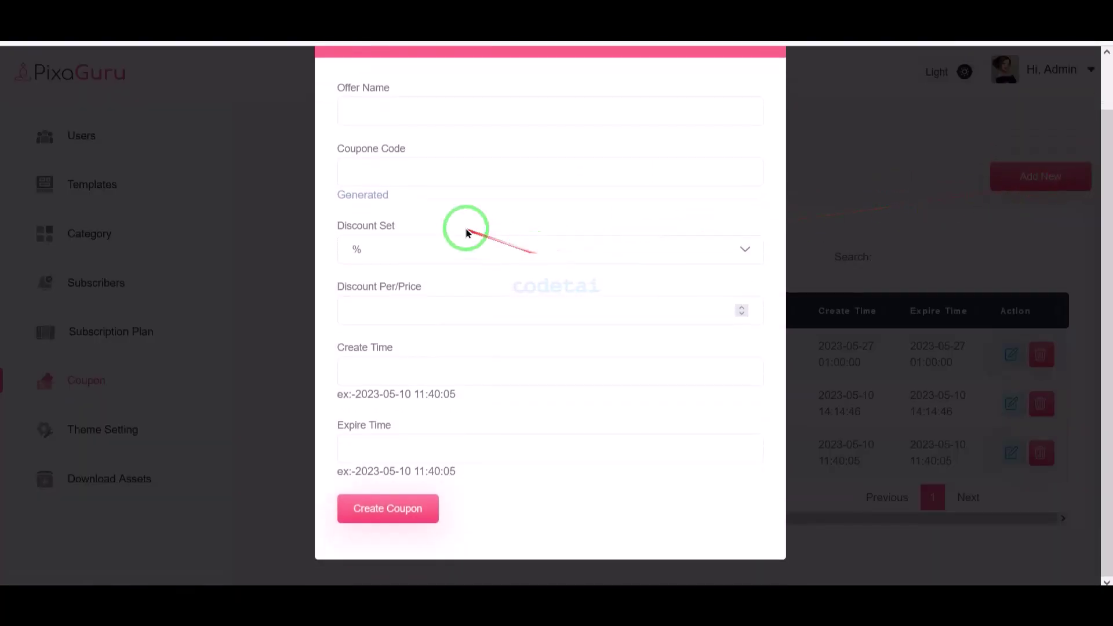
click(418, 117)
click(397, 251)
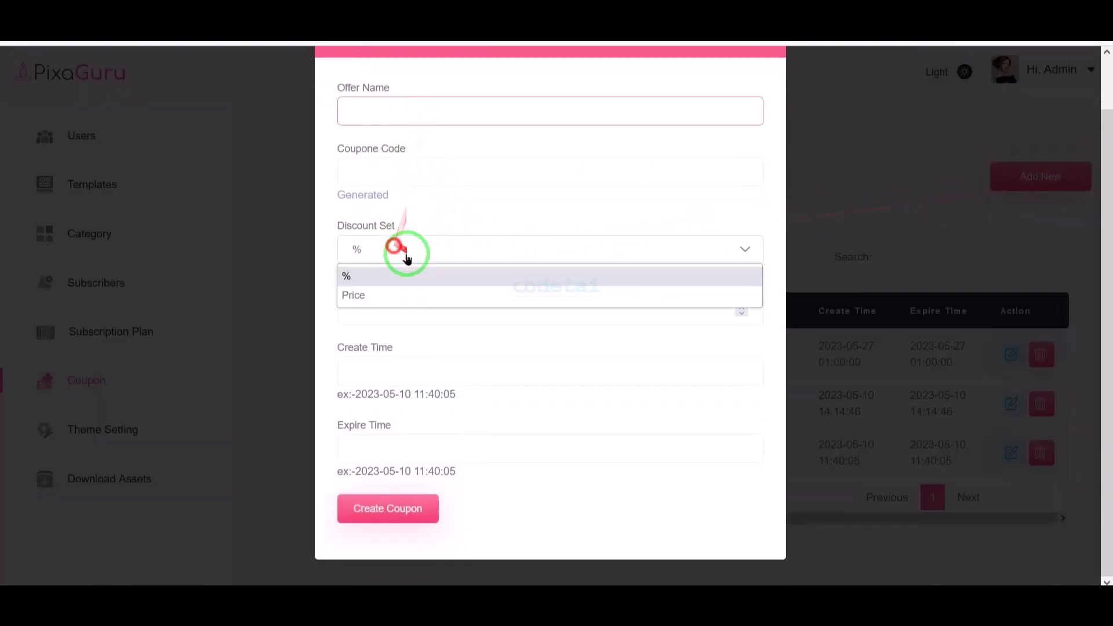
click(477, 321)
click(453, 451)
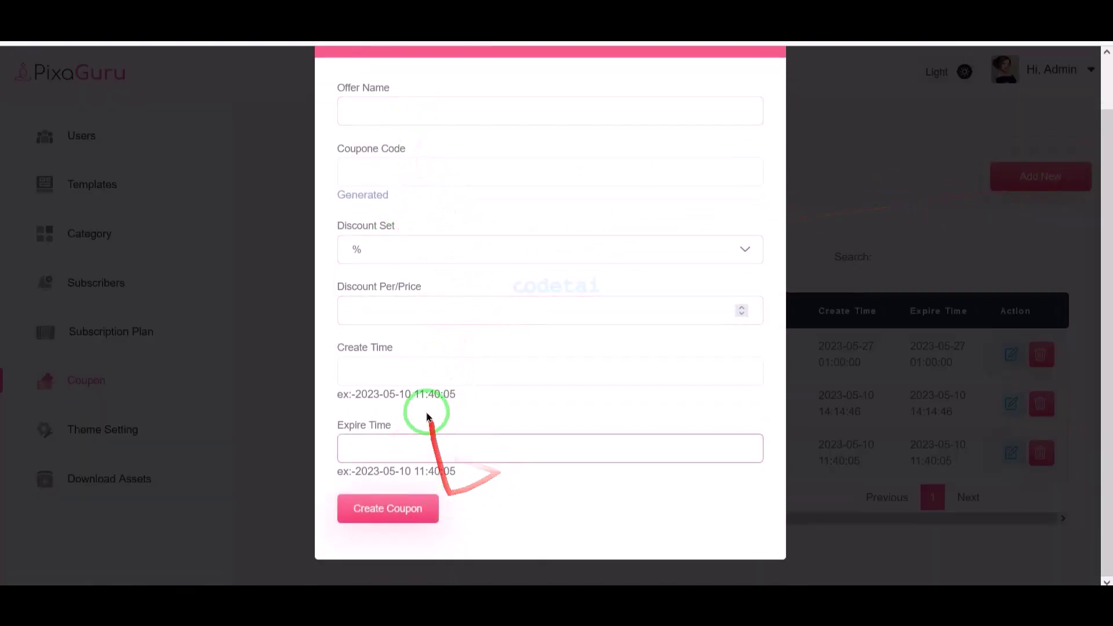
click(435, 371)
click(119, 471)
- Go to the Download Assets page and look over its three plan cards
click(110, 478)
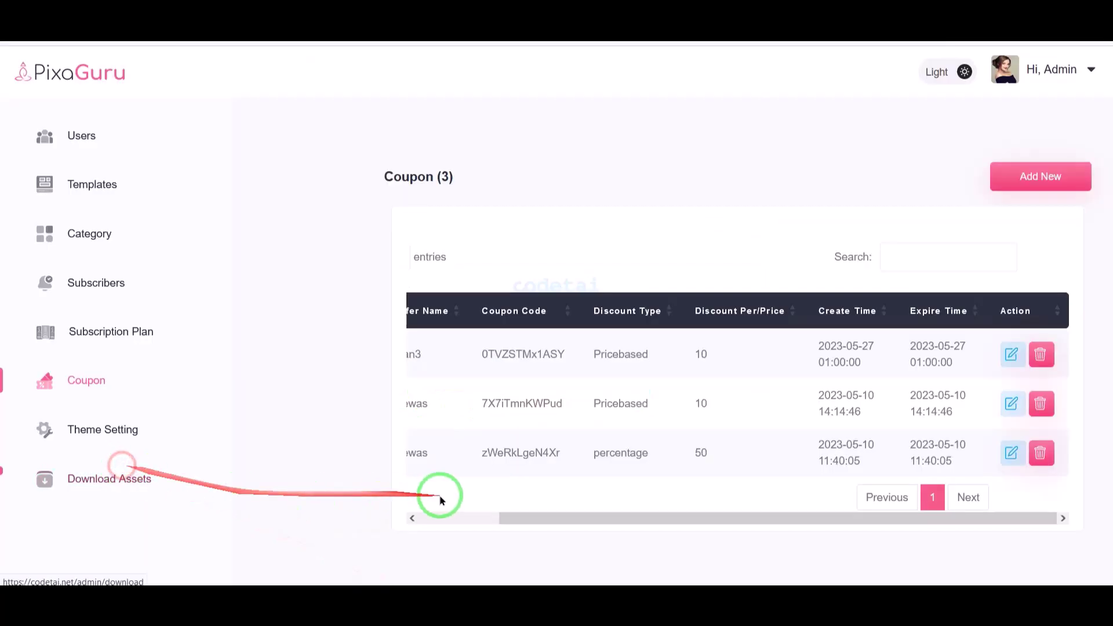
drag(446, 333, 606, 453)
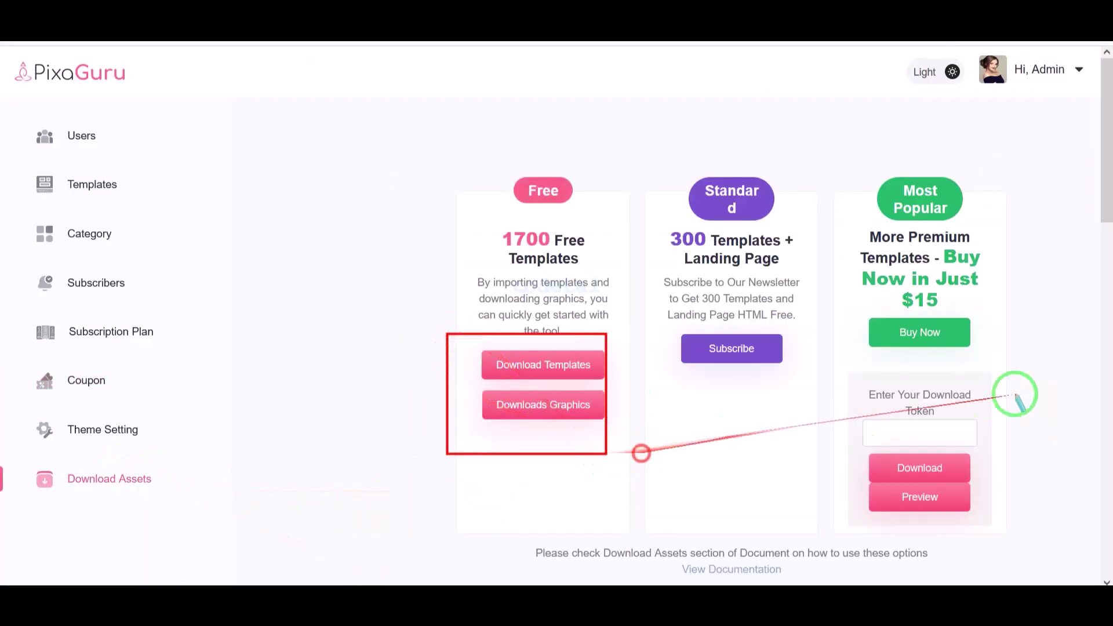
drag(654, 323, 758, 353)
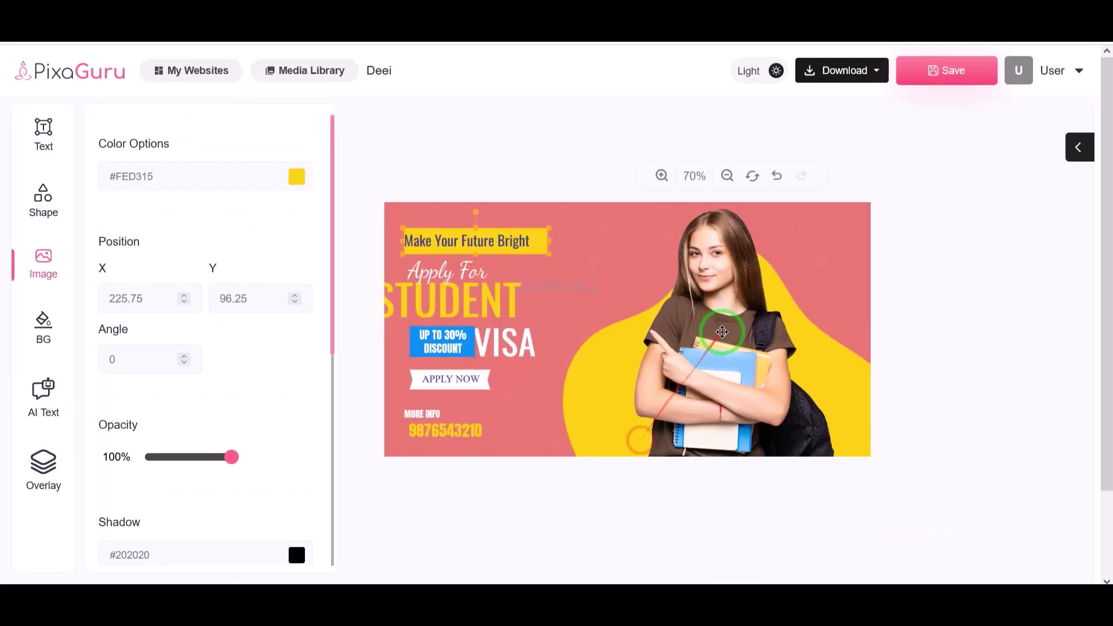
- Reposition the girl photo to the banner's right with the yellow blob behind her
click(641, 331)
drag(642, 331, 754, 368)
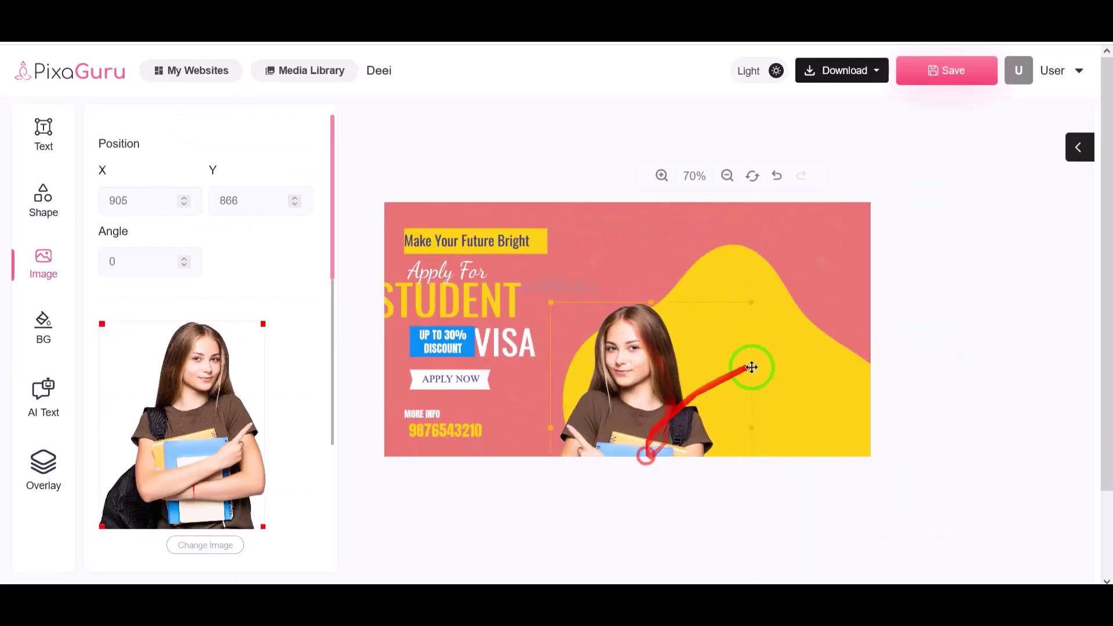
click(810, 319)
drag(811, 319, 835, 360)
drag(658, 400, 777, 354)
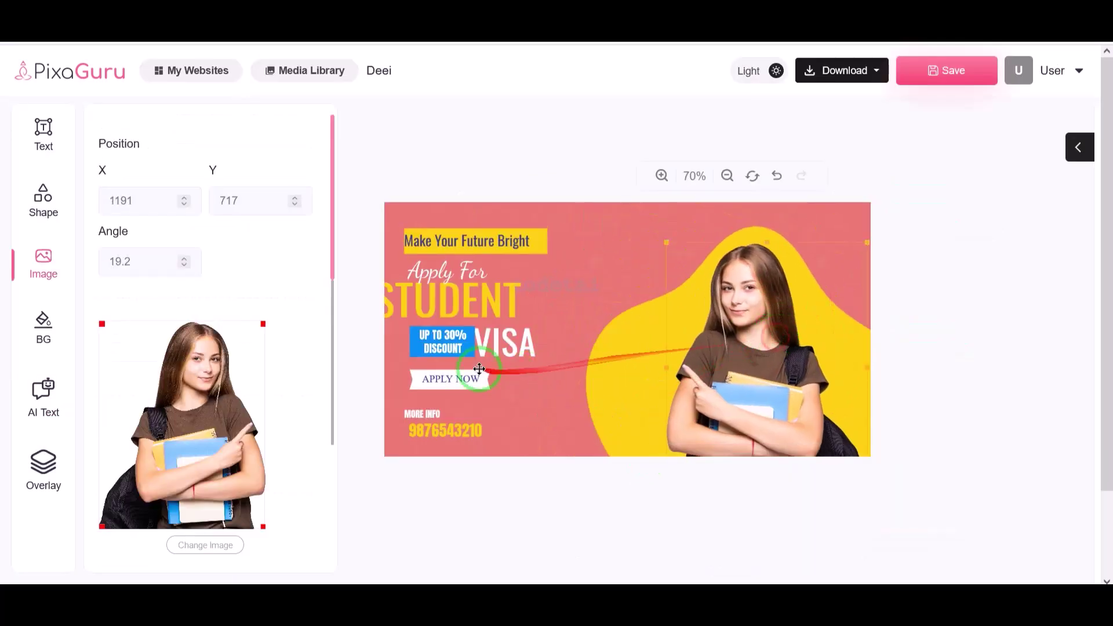
- Shift the discount badge, STUDENT, Make Your Future Bright and Apply For texts into place
drag(465, 339, 529, 371)
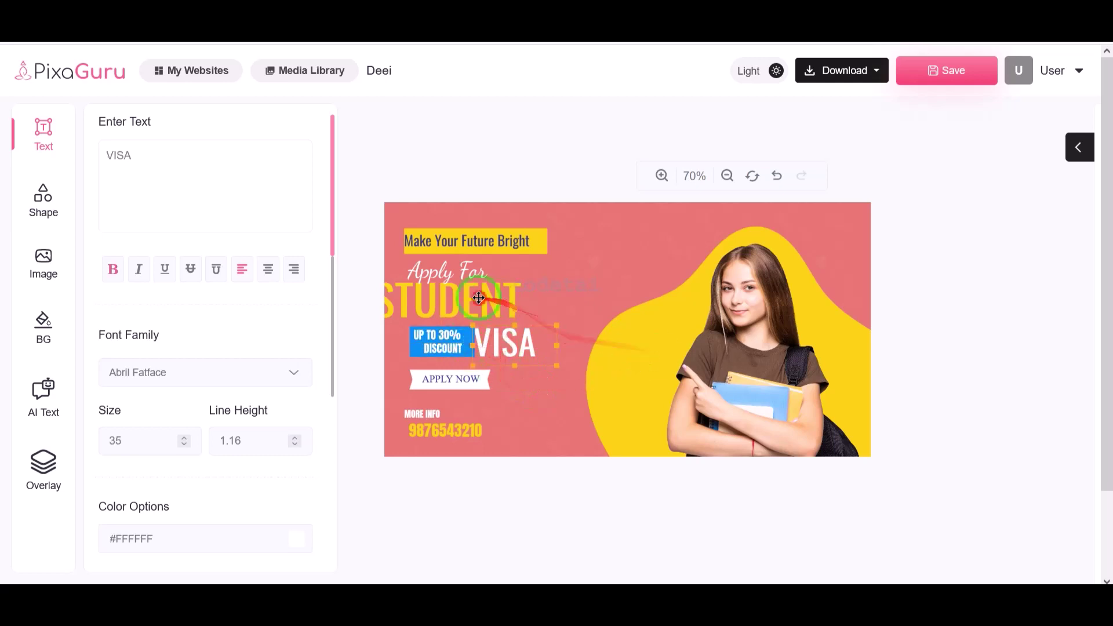
drag(472, 300, 504, 302)
drag(459, 244, 486, 241)
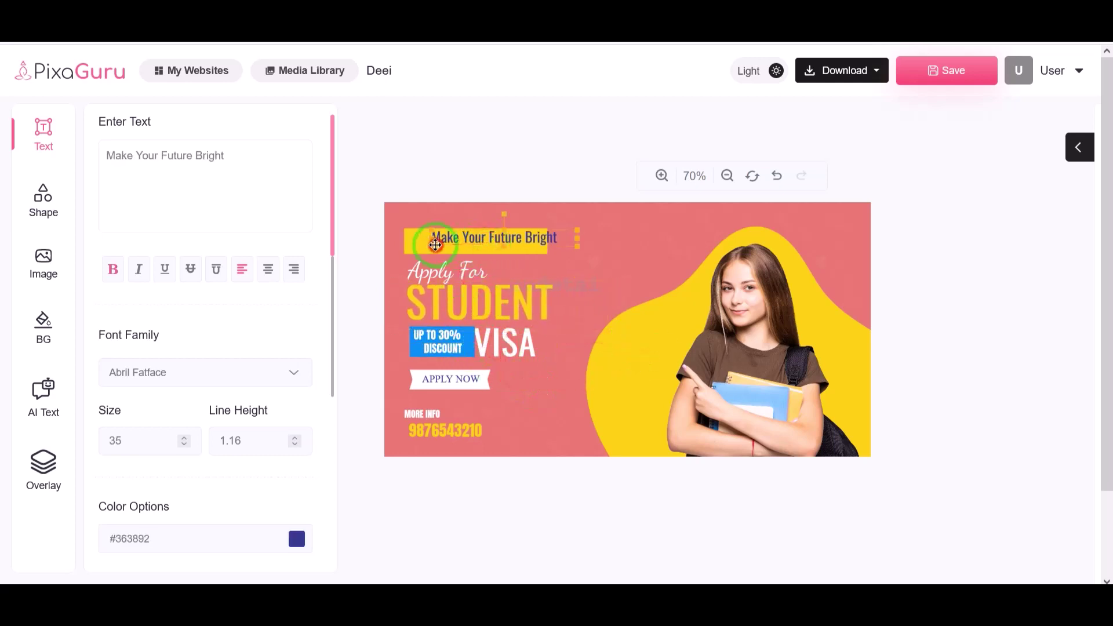
click(410, 246)
drag(432, 270, 466, 272)
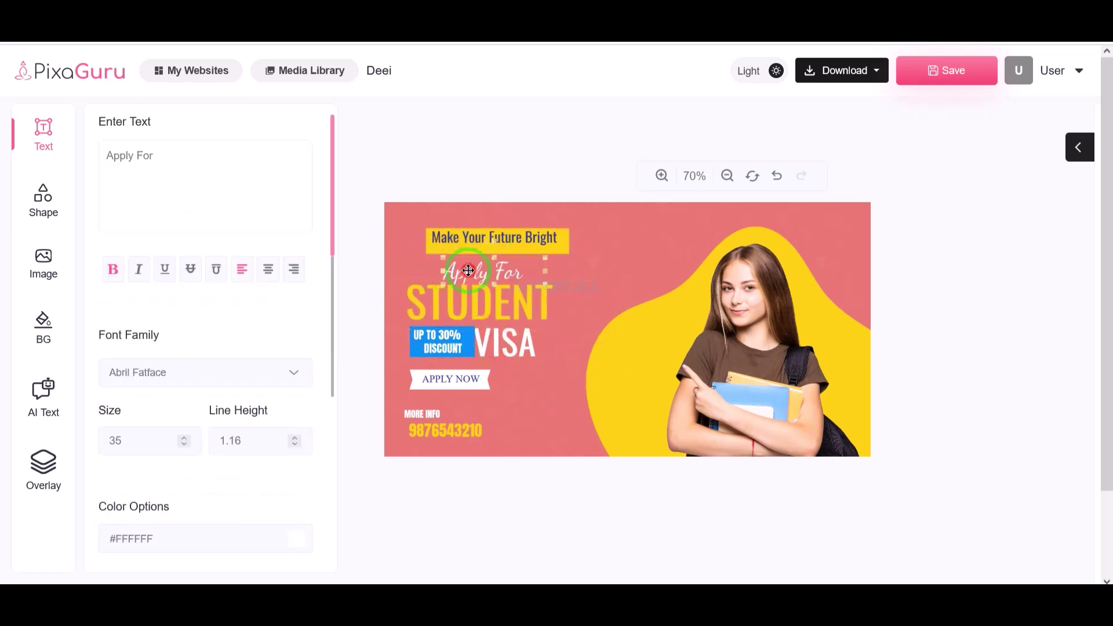
- Add a small teal Banners ribbon near the top and place a Heading h4 on it
click(42, 200)
scroll(139, 324, down, 10)
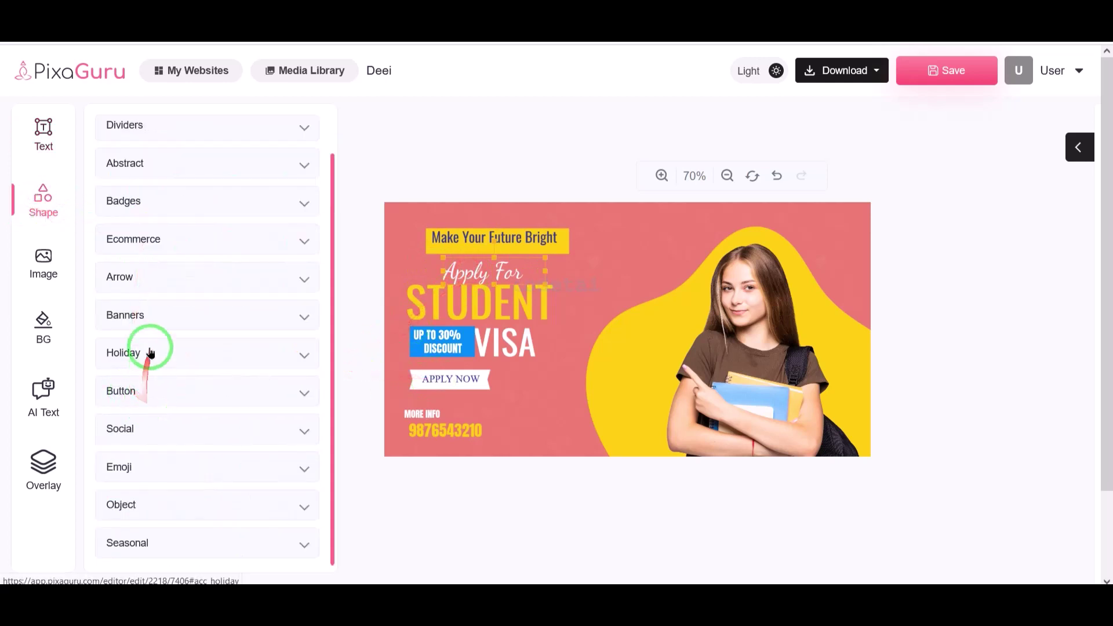
click(152, 325)
drag(175, 307, 614, 241)
drag(718, 211, 667, 237)
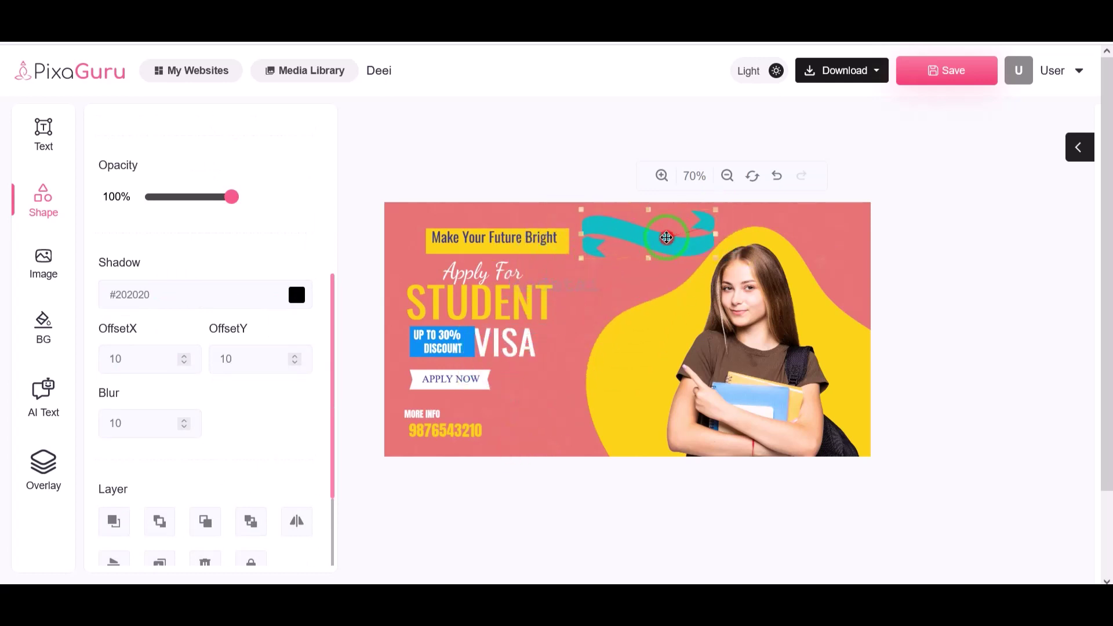
click(41, 126)
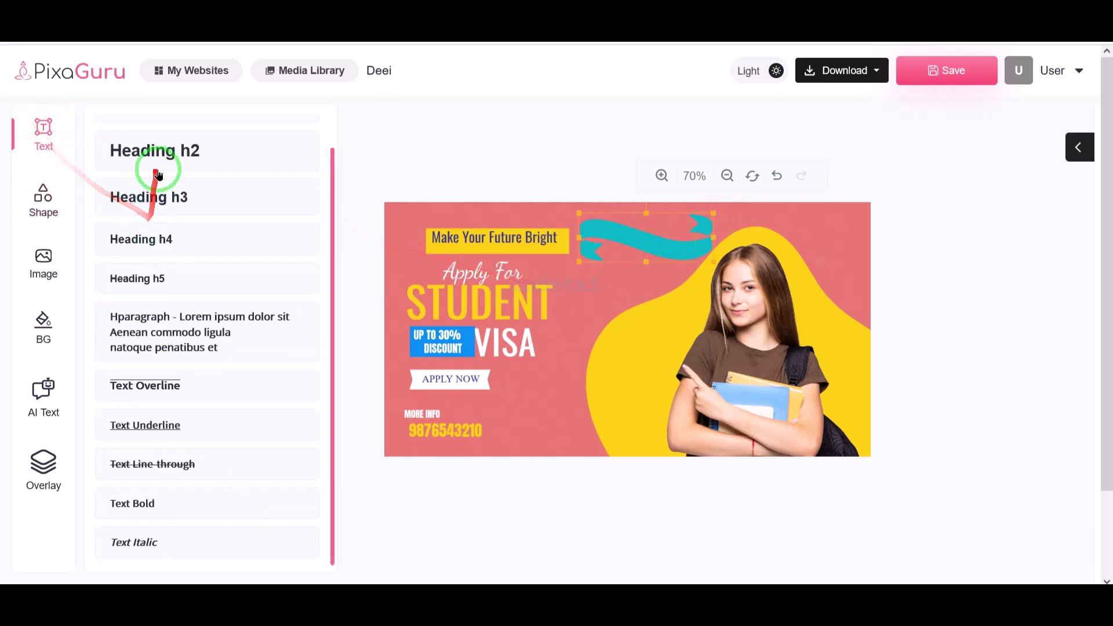
drag(152, 234, 600, 226)
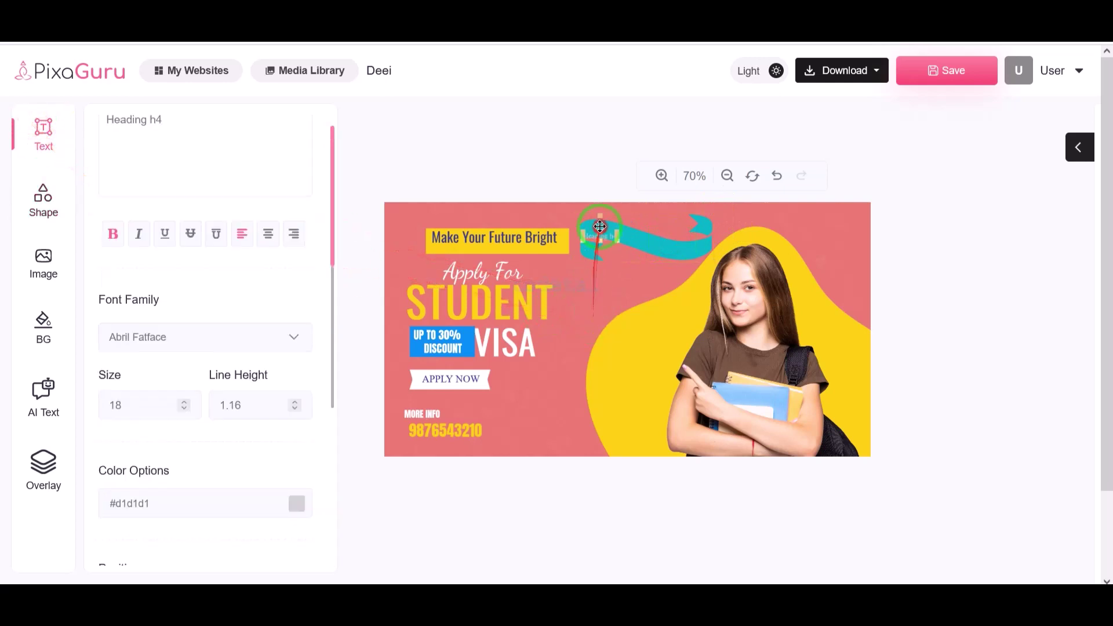